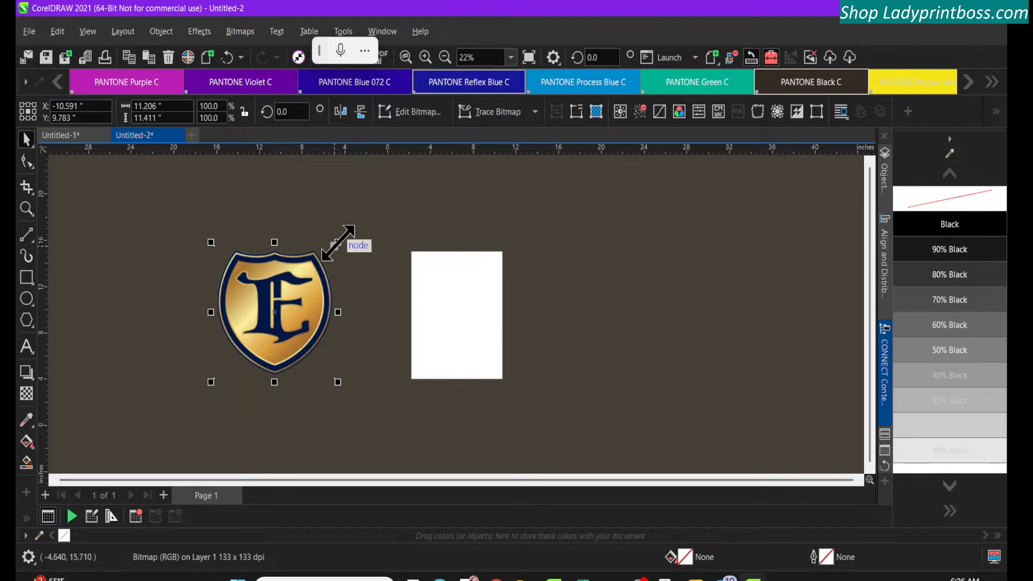
# Enlarge the shield logo to about 16.36 by 16.66 inches and set the page size to Tabloid
pyautogui.moveTo(338, 243); pyautogui.dragTo(410, 178)
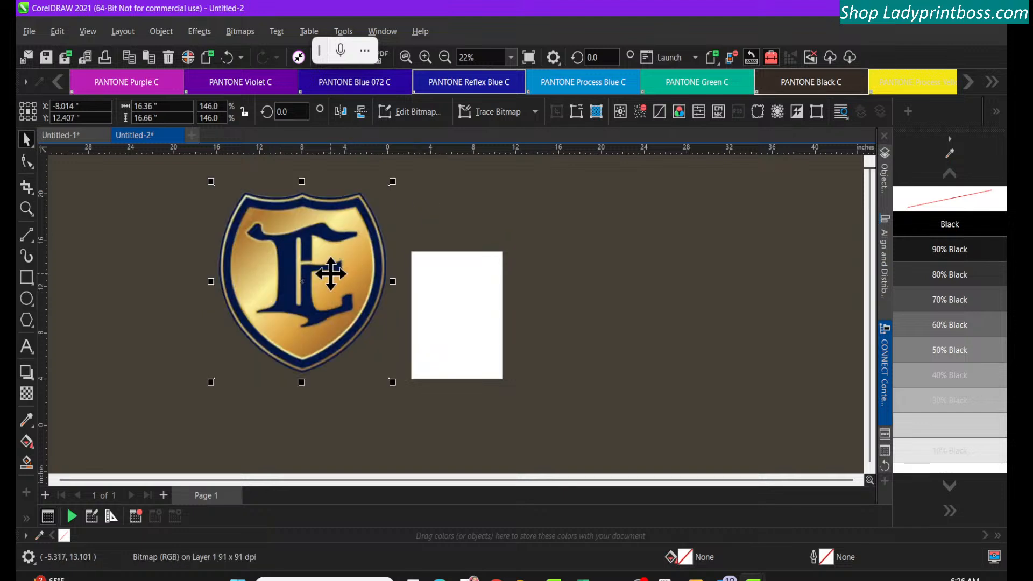
pyautogui.click(417, 359)
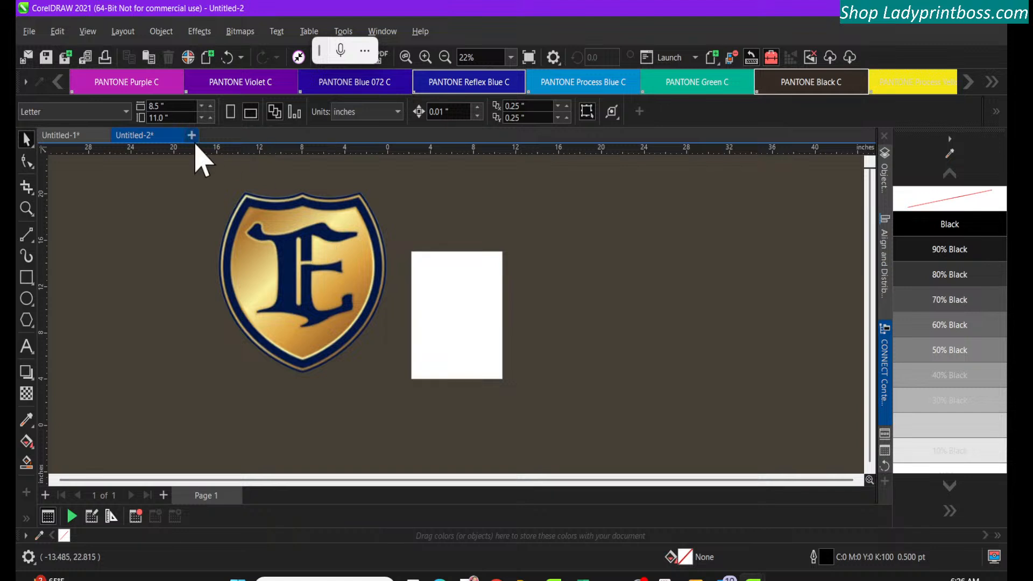
pyautogui.click(126, 112)
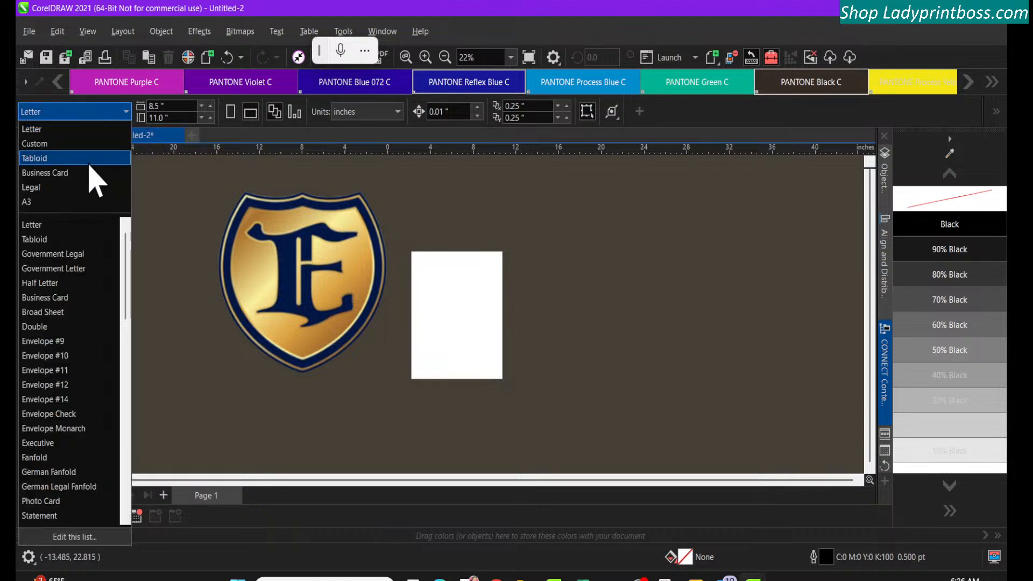
pyautogui.click(74, 160)
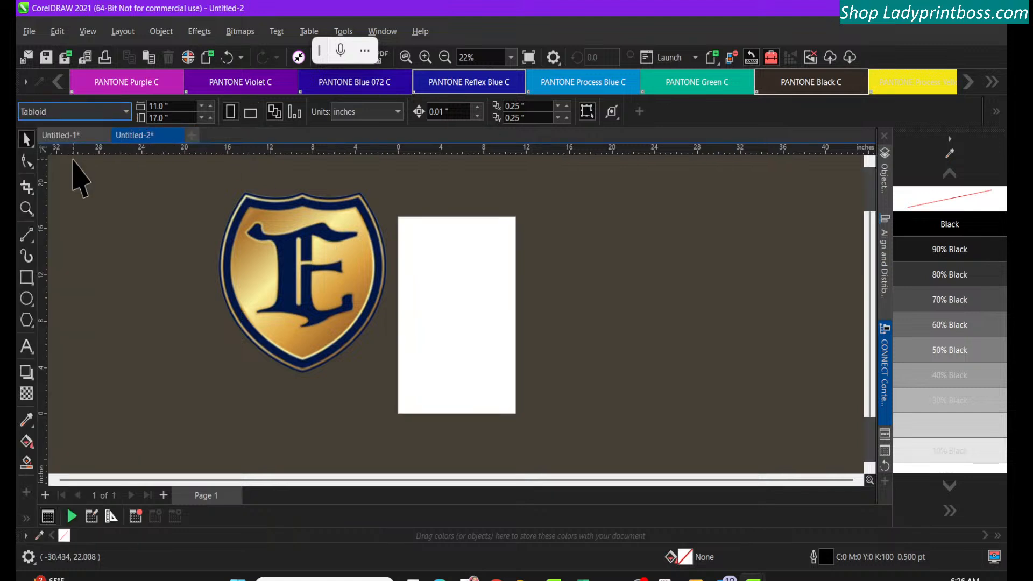
# Move the shield logo onto the page so it straddles the page's left edge, centred at about X 0.19, Y 9.47 inches
pyautogui.click(285, 259)
pyautogui.moveTo(288, 257); pyautogui.dragTo(278, 294)
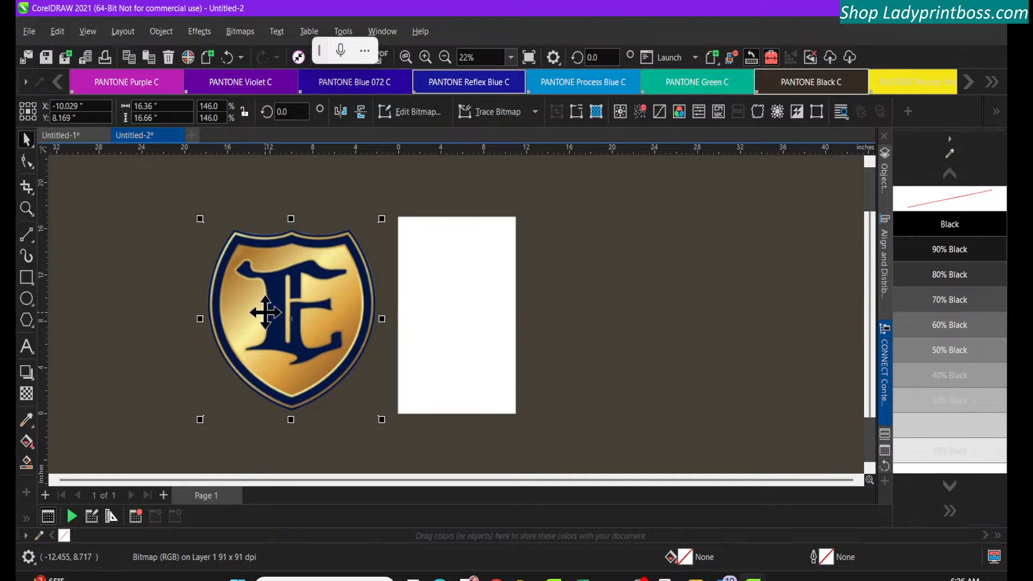
pyautogui.moveTo(268, 292); pyautogui.dragTo(379, 281)
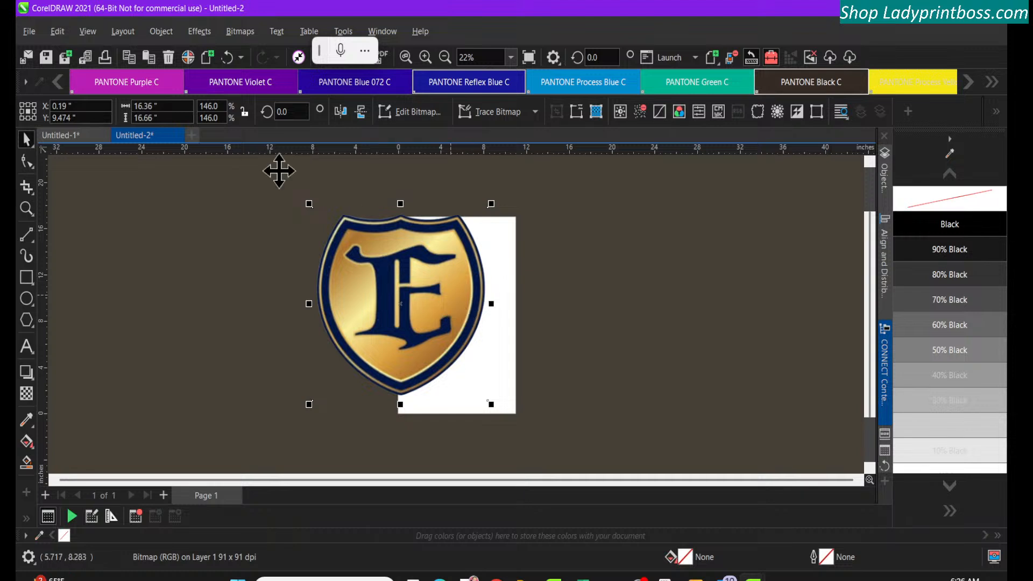
# In the Untitled-1 document, move the EMPIRE AUTO PARTS DALLAS 2024 text above the shield logo
pyautogui.click(84, 138)
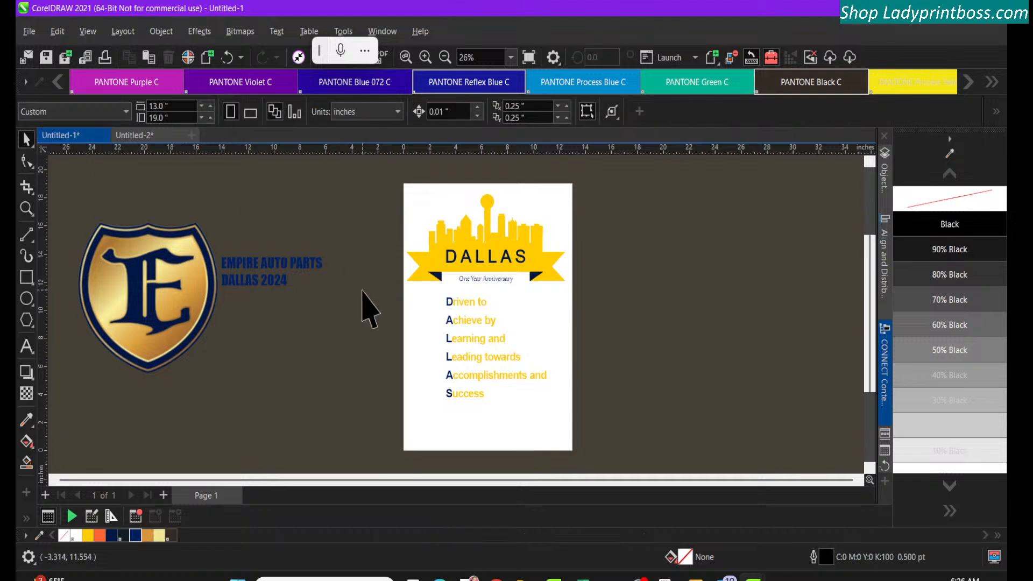
pyautogui.click(161, 280)
pyautogui.click(245, 275)
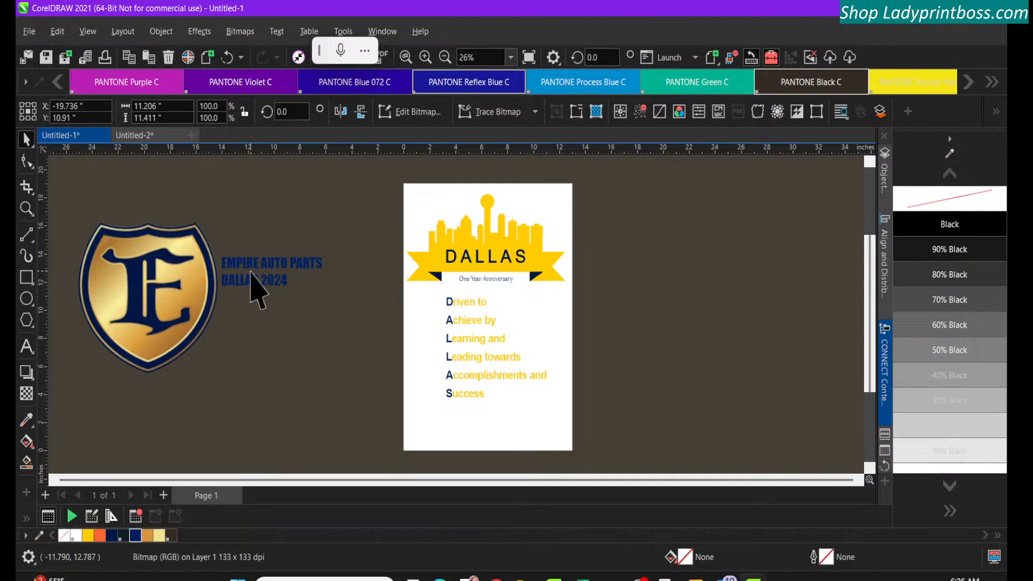
pyautogui.click(246, 268)
pyautogui.moveTo(245, 267); pyautogui.dragTo(168, 192)
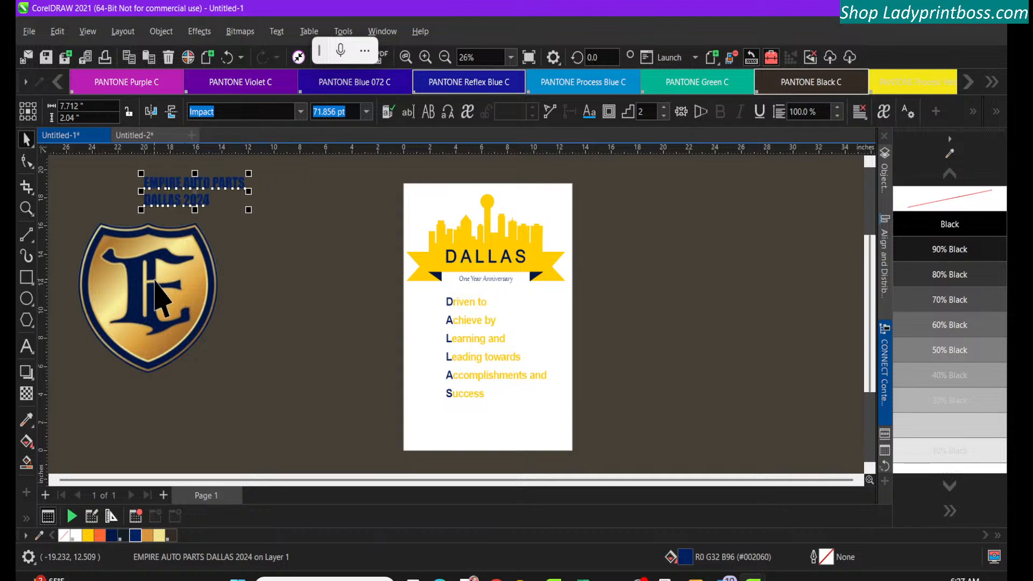
# Enlarge the shield logo to about 19.9 by 20.3 inches and place it beside the page, to the left of the Dallas design
pyautogui.click(159, 293)
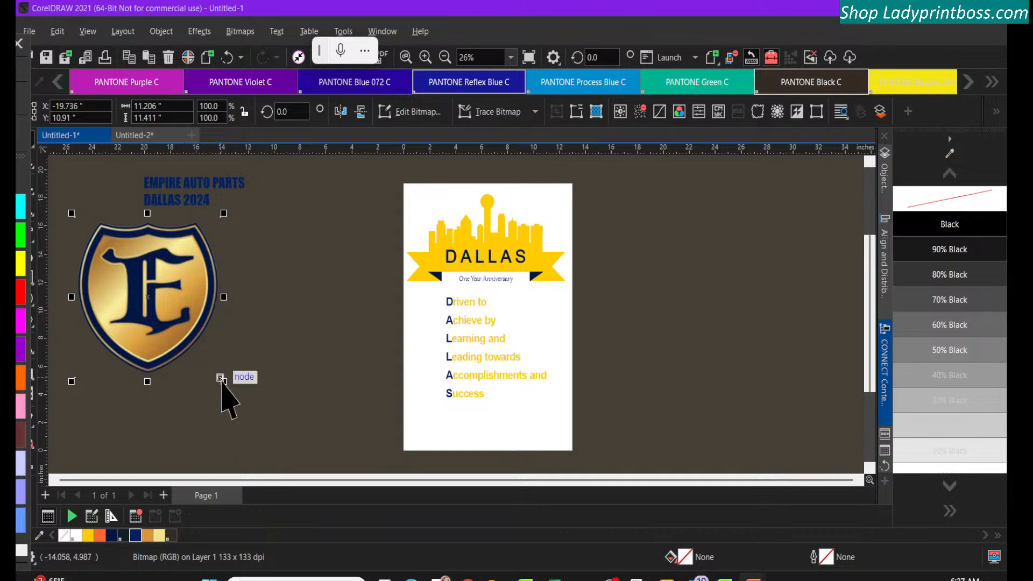
pyautogui.moveTo(223, 381); pyautogui.dragTo(344, 479)
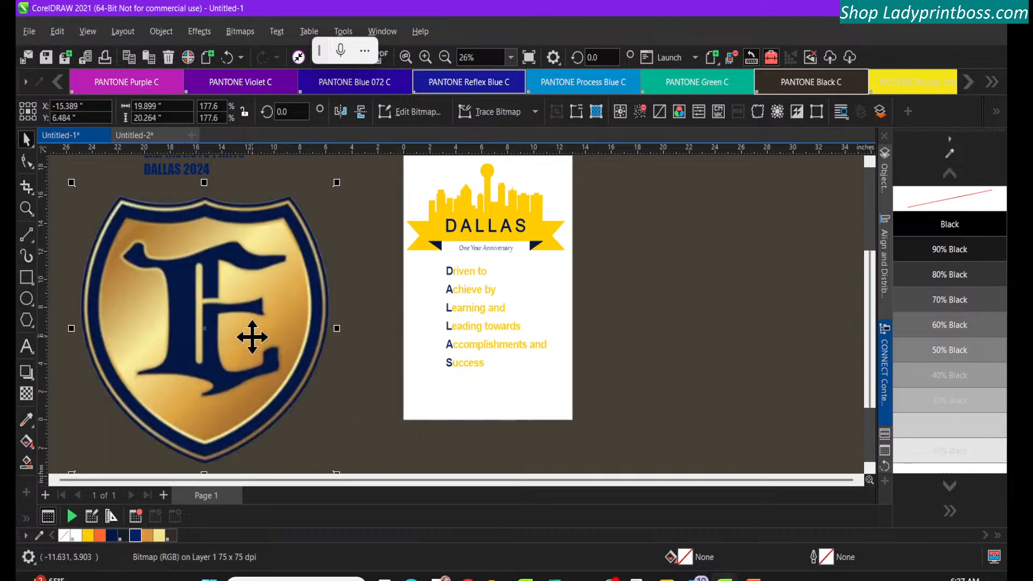
pyautogui.moveTo(193, 304); pyautogui.dragTo(253, 259)
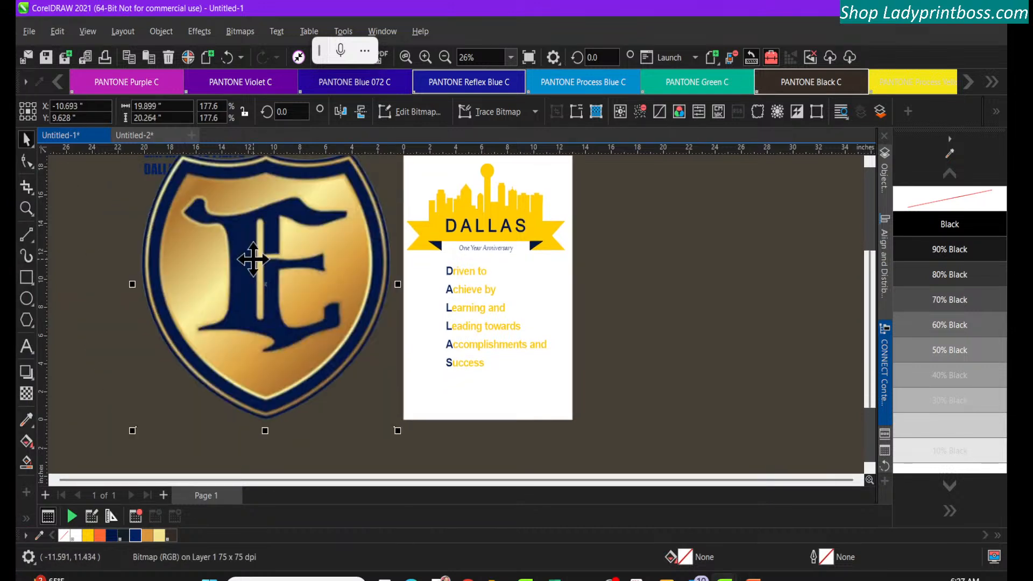
pyautogui.scroll(3, 691, 314)
pyautogui.scroll(-1, 690, 314)
pyautogui.hscroll(-2, 691, 315)
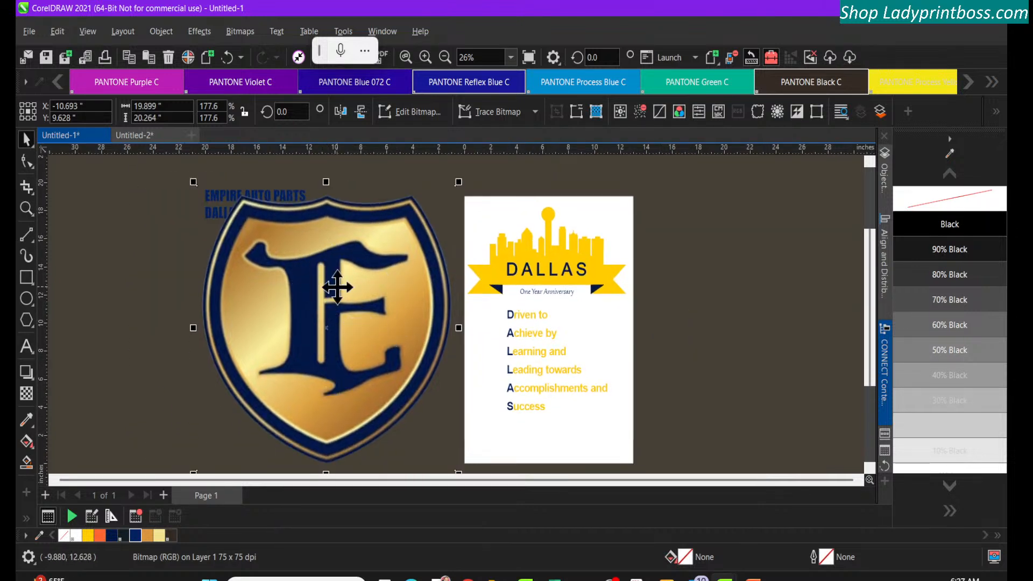
pyautogui.scroll(-1, 326, 282)
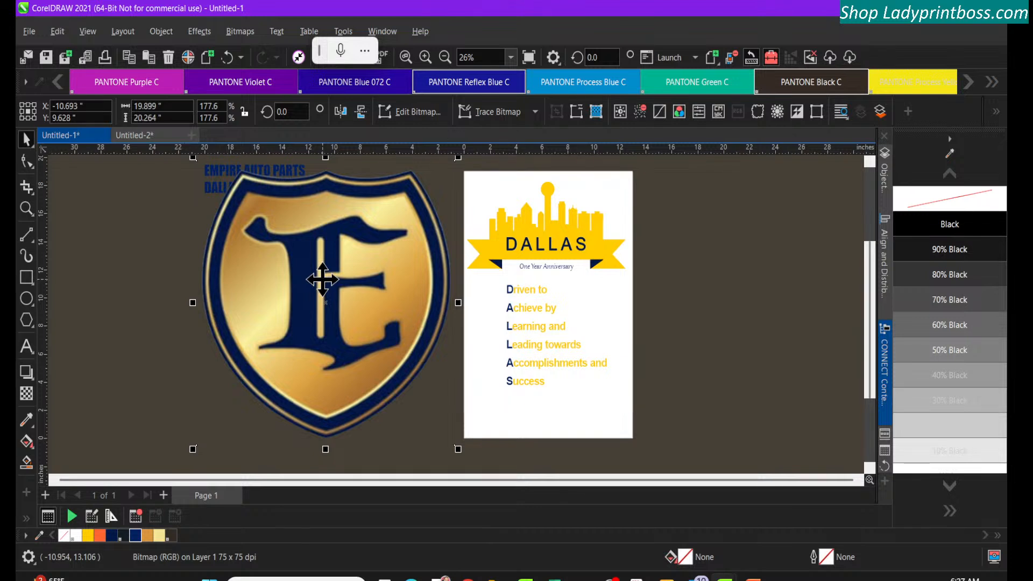
pyautogui.click(560, 236)
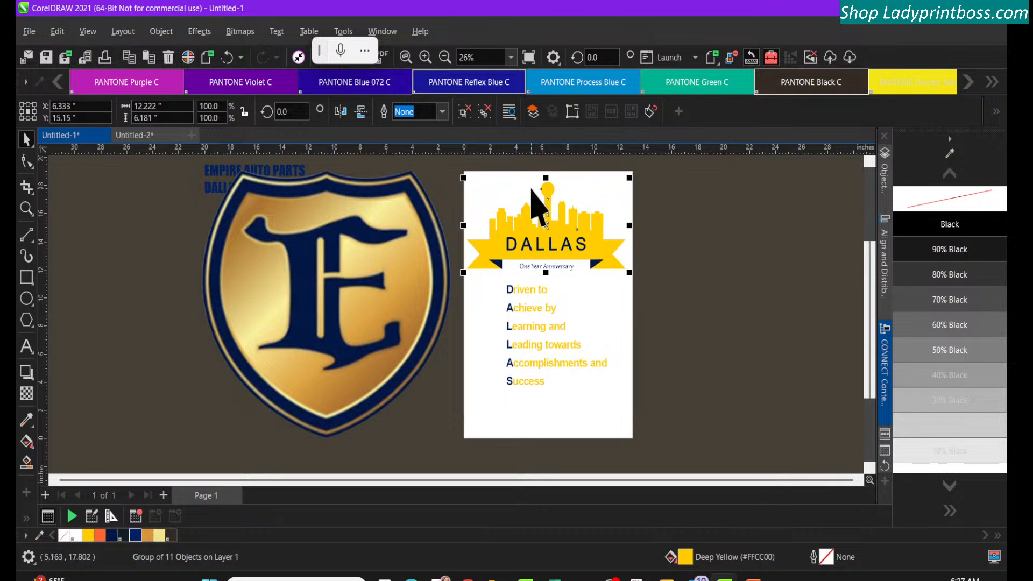
pyautogui.moveTo(447, 163); pyautogui.dragTo(422, 177)
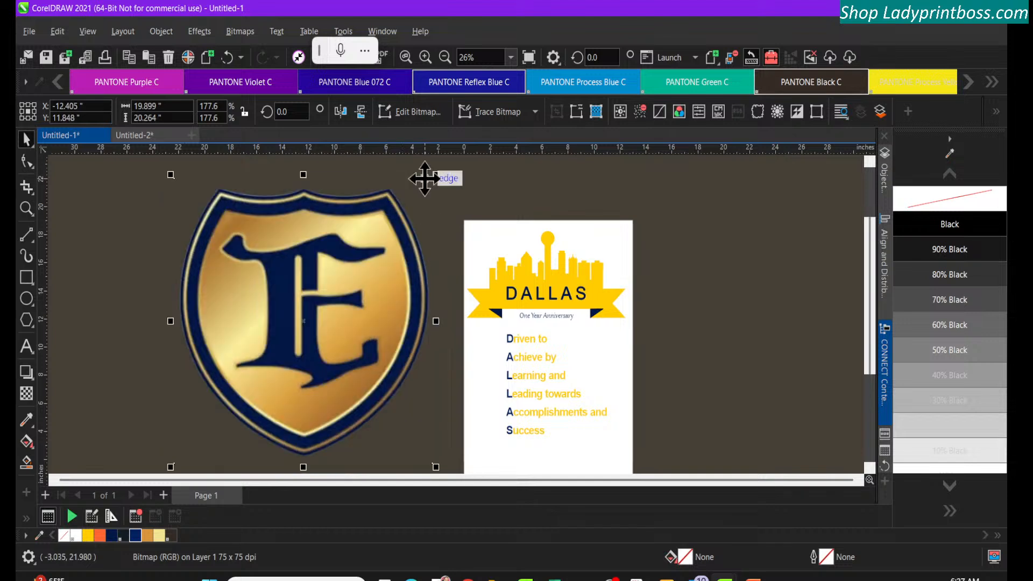
# Fill the Dallas skyline and banner group with PANTONE Process Yellow
pyautogui.click(566, 257)
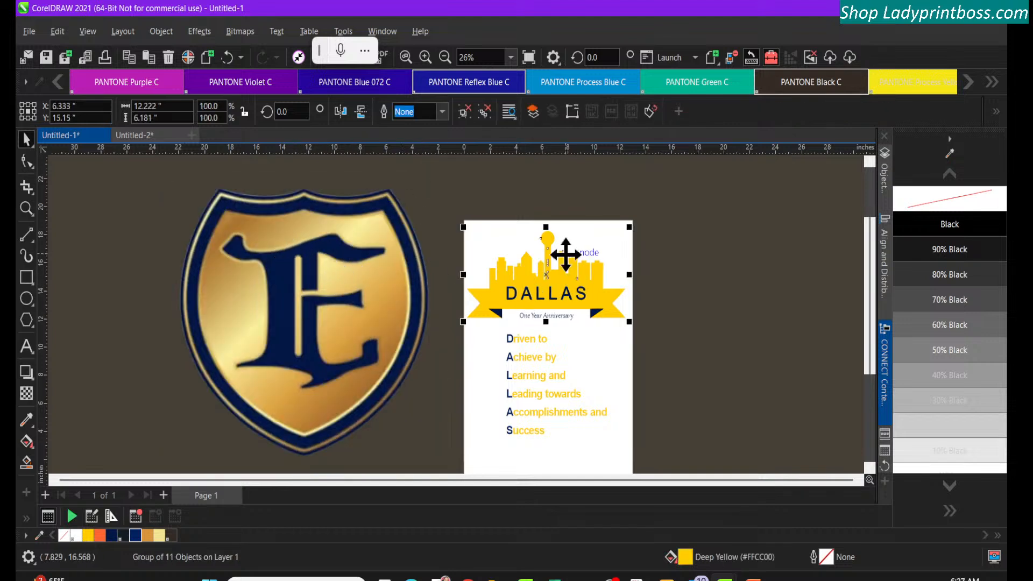
pyautogui.click(914, 85)
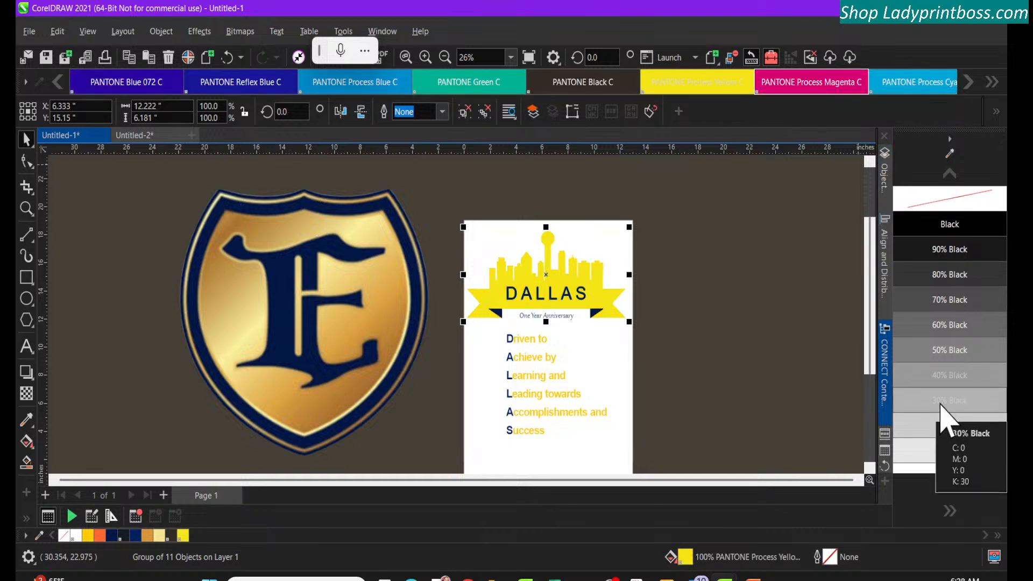
# Sample the gold R225 G181 B90 from the shield logo into the palette and fill the Dallas skyline and banner group with it
pyautogui.click(947, 490)
pyautogui.click(948, 492)
pyautogui.click(948, 492)
pyautogui.click(948, 492)
pyautogui.click(948, 492)
pyautogui.click(948, 492)
pyautogui.click(948, 492)
pyautogui.click(948, 492)
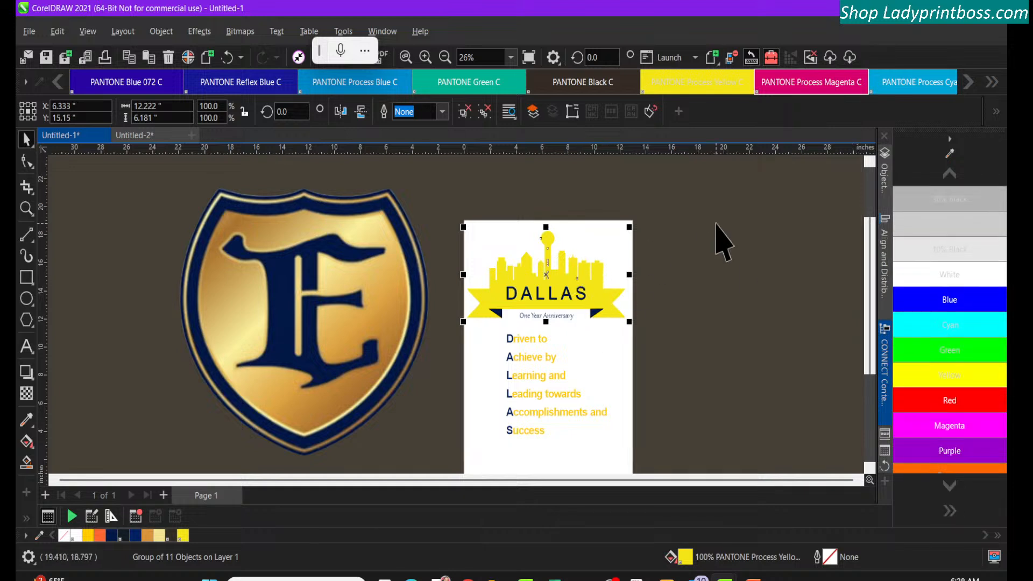
pyautogui.click(949, 155)
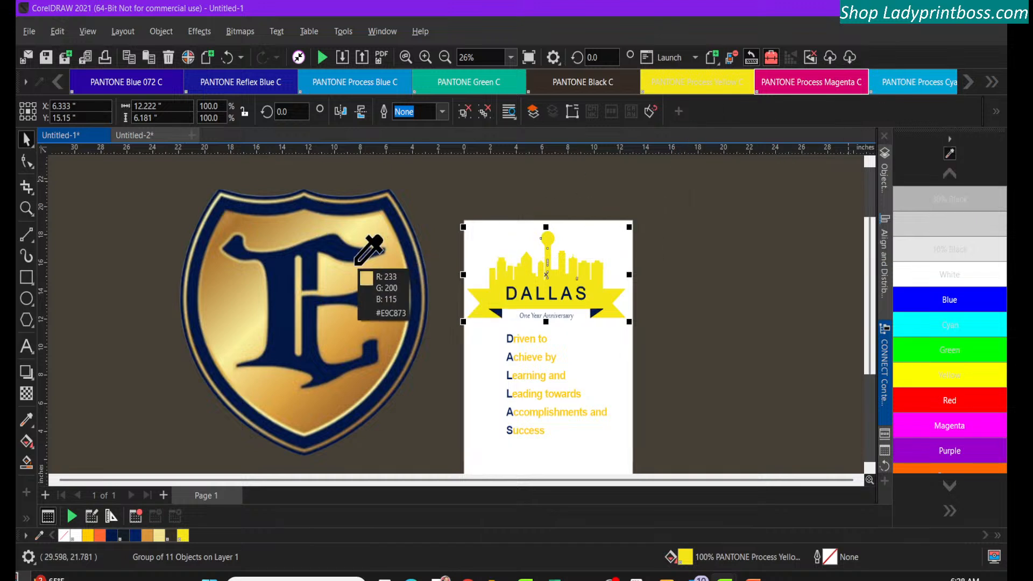
pyautogui.click(382, 276)
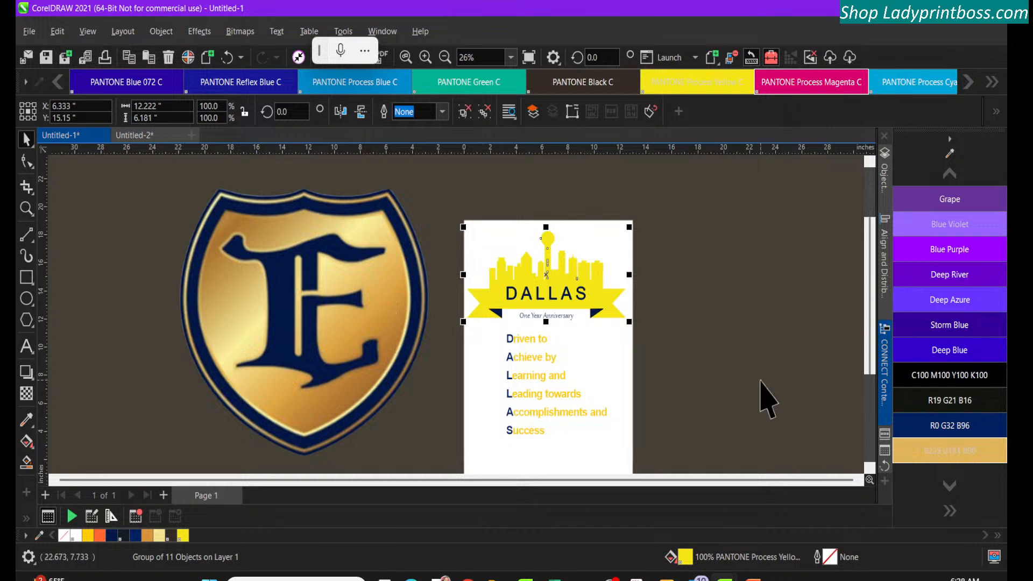
pyautogui.click(954, 456)
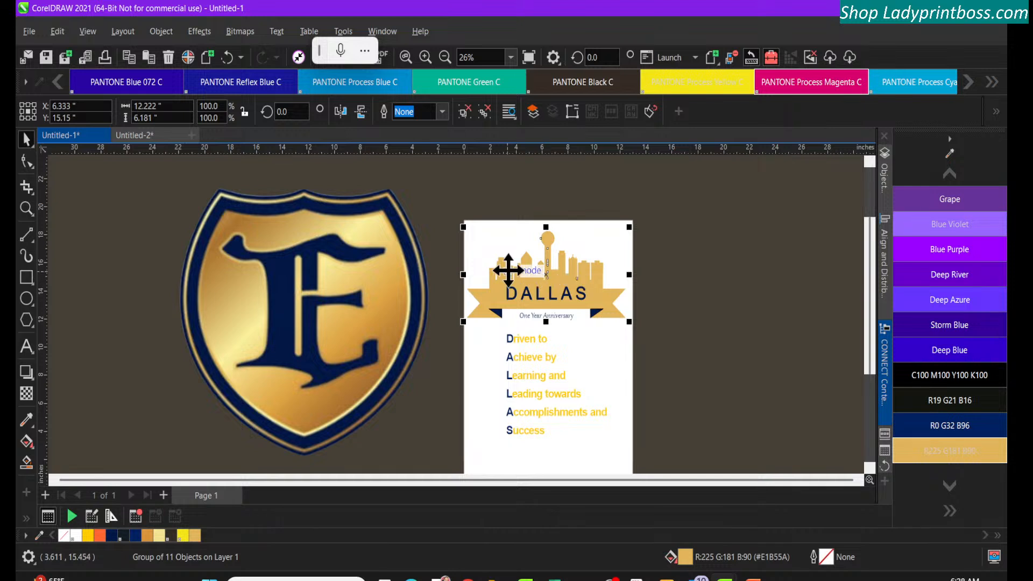
# Sample the darker gold R206 G173 B96 from the shield logo and fill the Dallas skyline and banner group with it
pyautogui.click(950, 154)
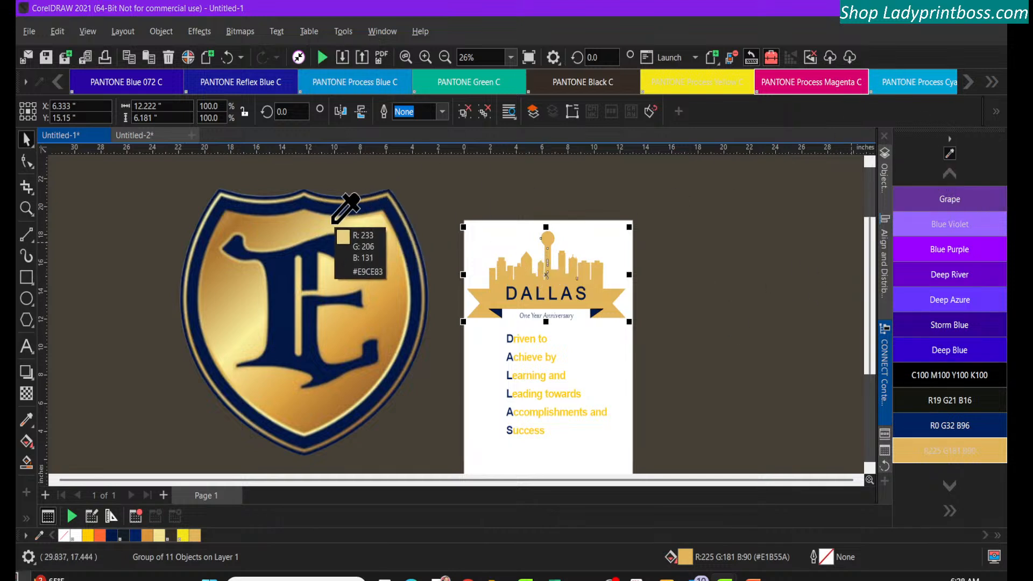
pyautogui.click(300, 226)
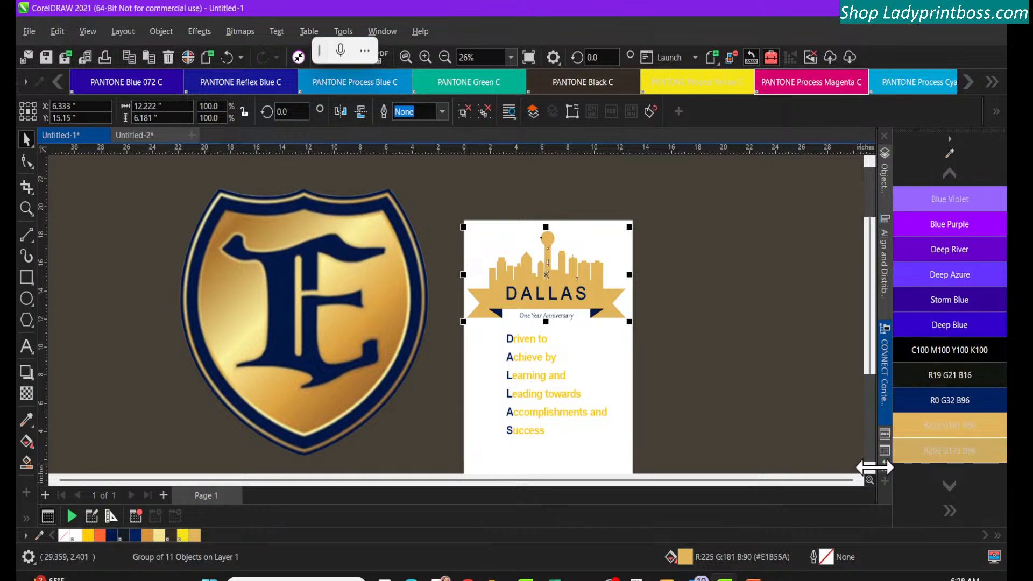
pyautogui.click(944, 455)
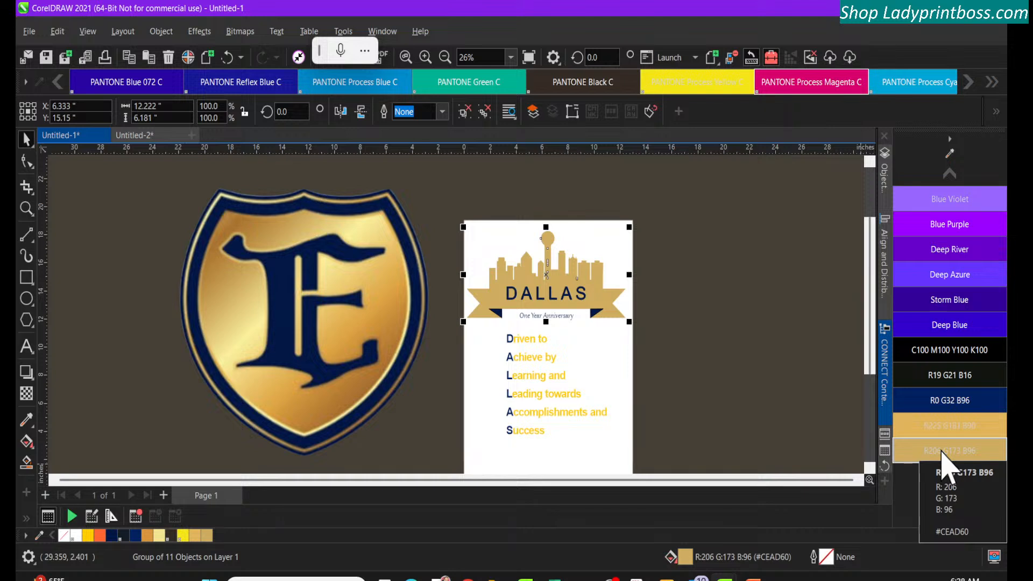
pyautogui.click(425, 57)
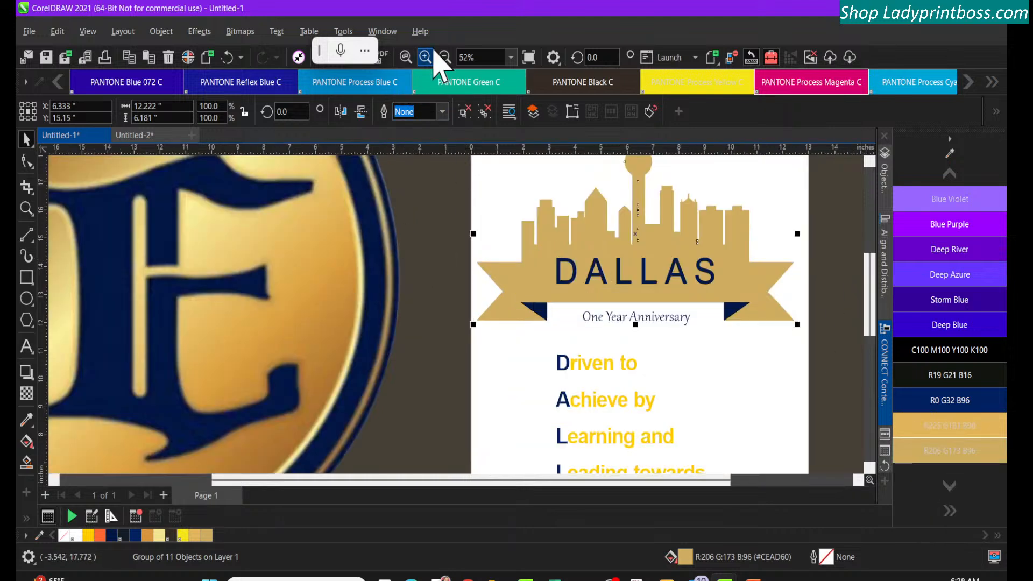
pyautogui.click(445, 58)
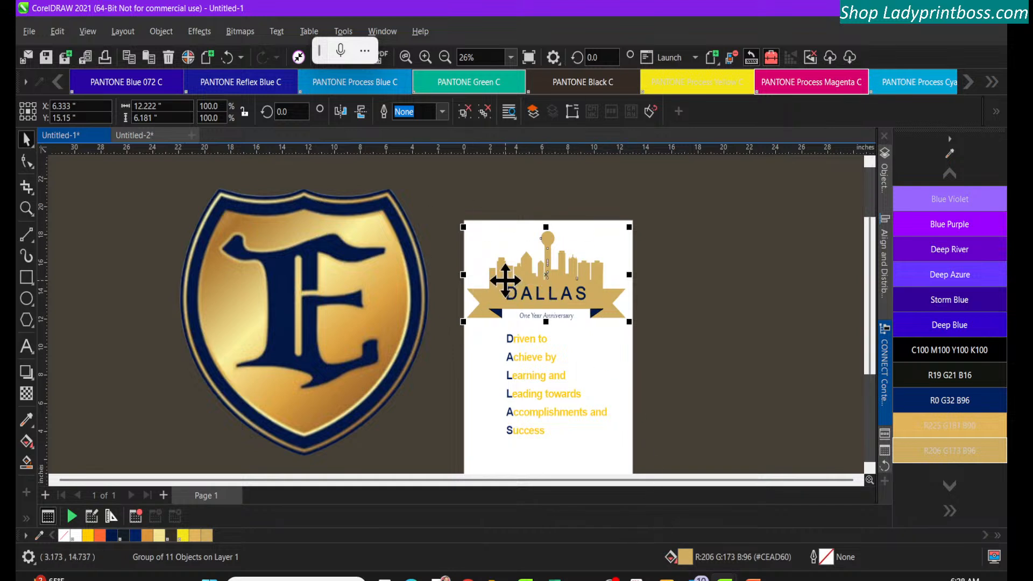
# Edit the Dallas group's fill and try the Light Blue Sky fountain fill preset
pyautogui.doubleClick(683, 557)
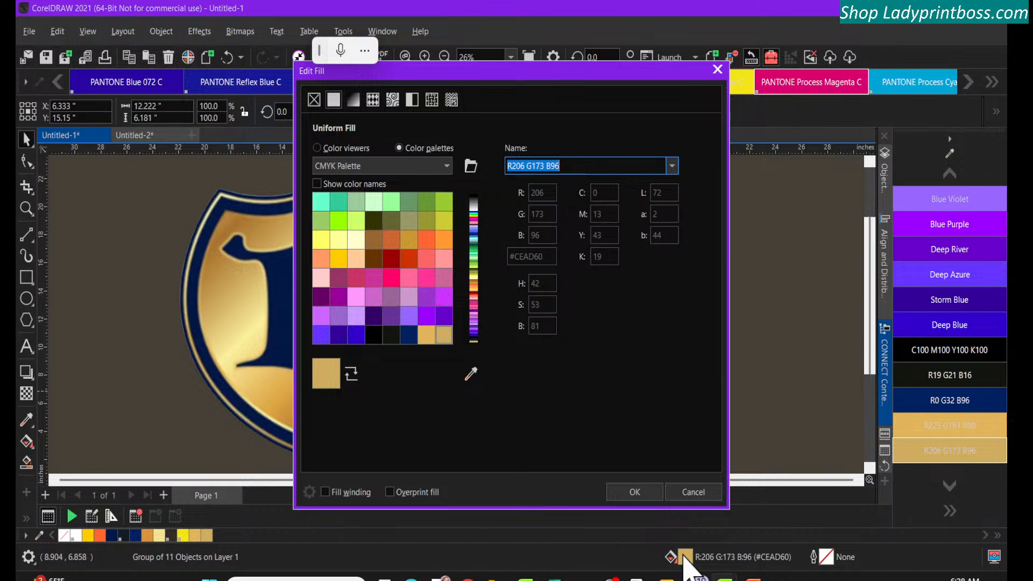
pyautogui.moveTo(466, 74); pyautogui.dragTo(613, 80)
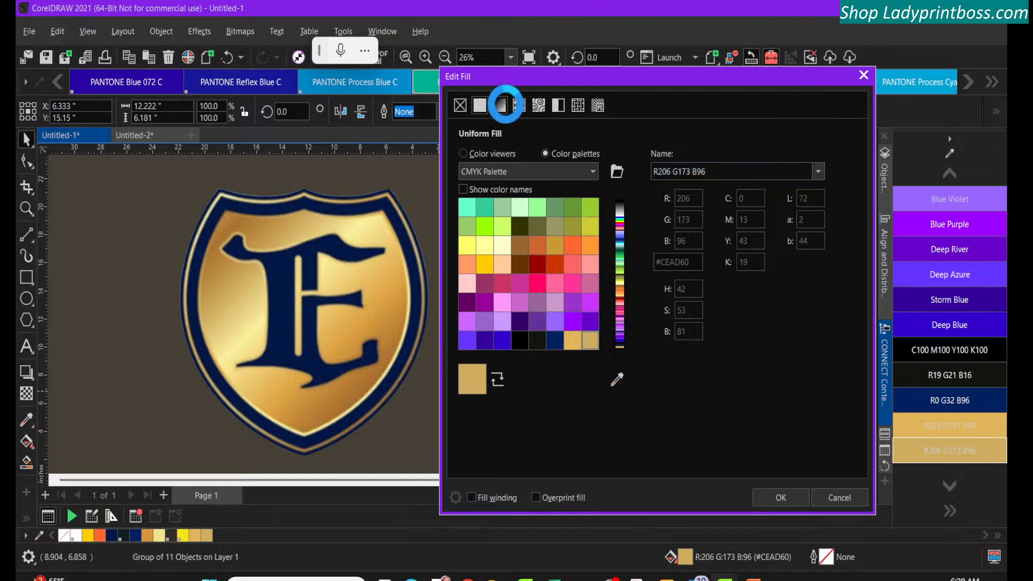
pyautogui.click(500, 104)
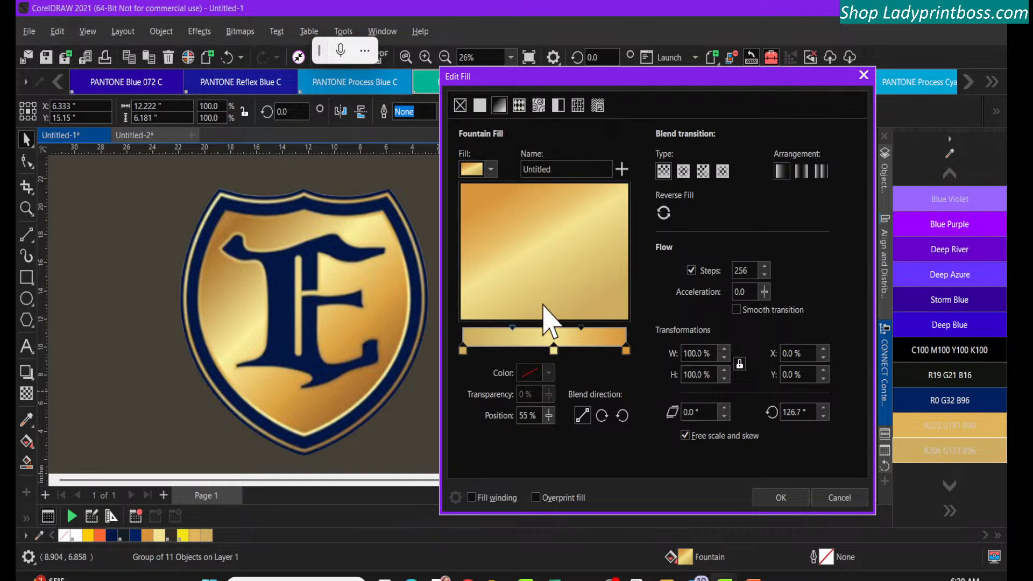
pyautogui.click(490, 171)
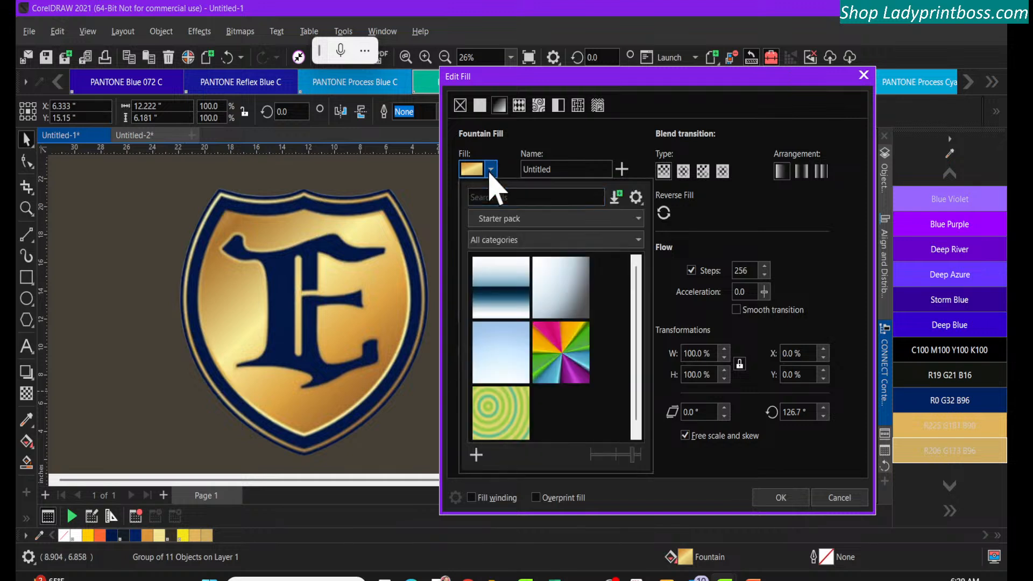
pyautogui.click(509, 356)
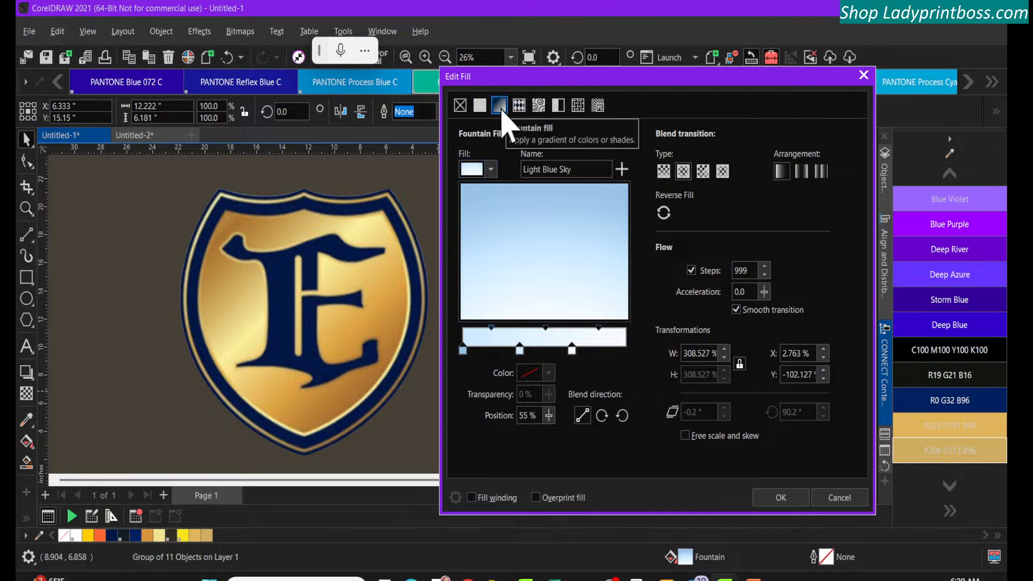
# Switch the Dallas group's fill to a vector pattern and browse the Starter pack presets, keeping Bokeh Offset
pyautogui.click(519, 106)
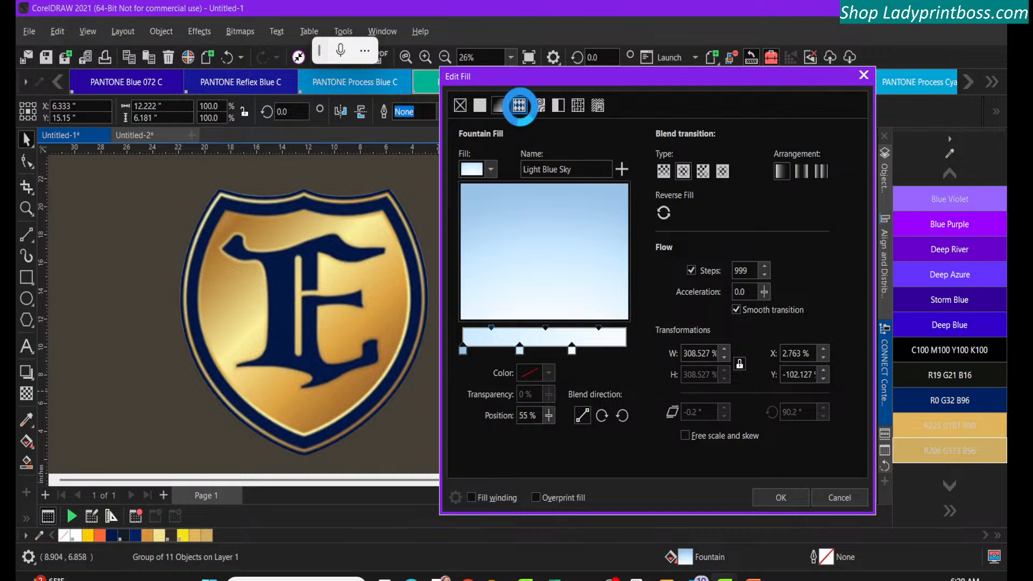
pyautogui.click(491, 172)
pyautogui.scroll(-1, 562, 411)
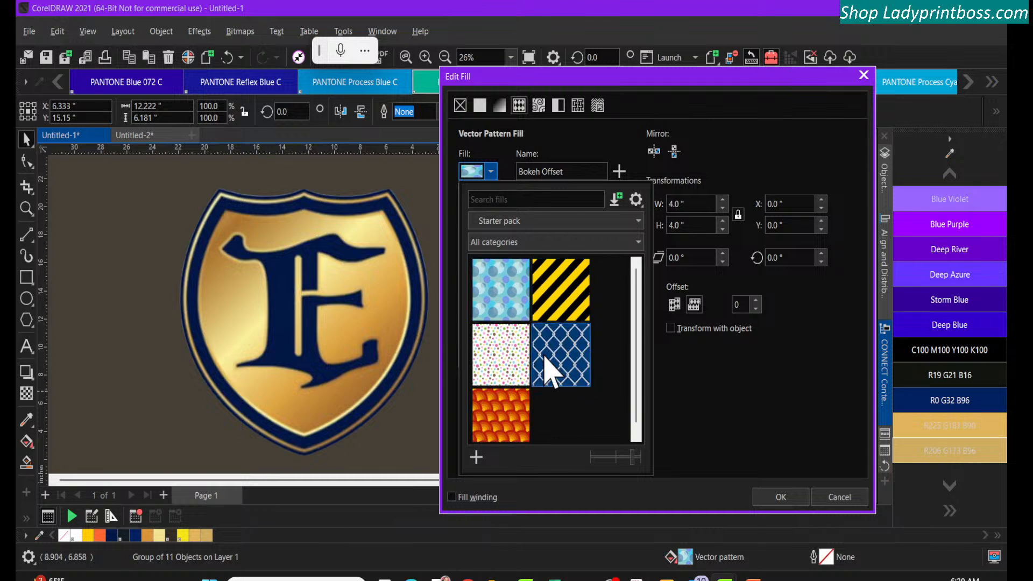
pyautogui.click(518, 108)
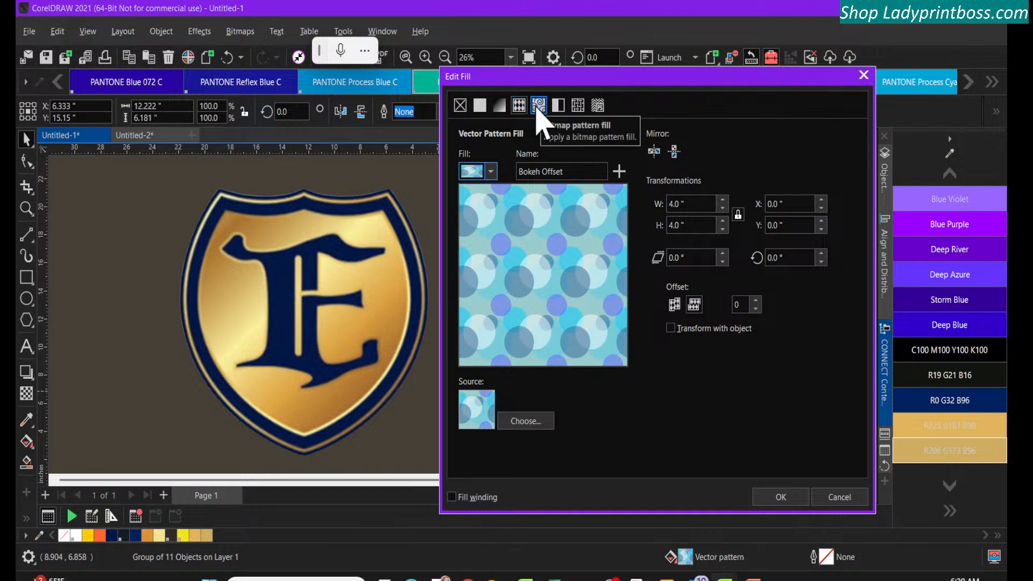
# Browse the bitmap pattern presets in the Starter pack and try a two-color pattern fill on the Dallas group
pyautogui.click(538, 105)
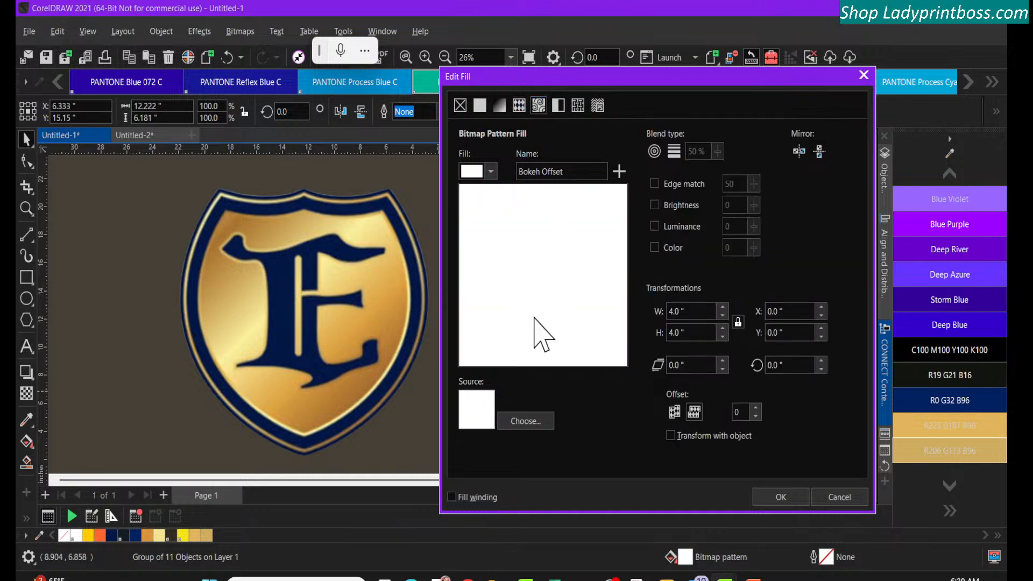
pyautogui.click(489, 172)
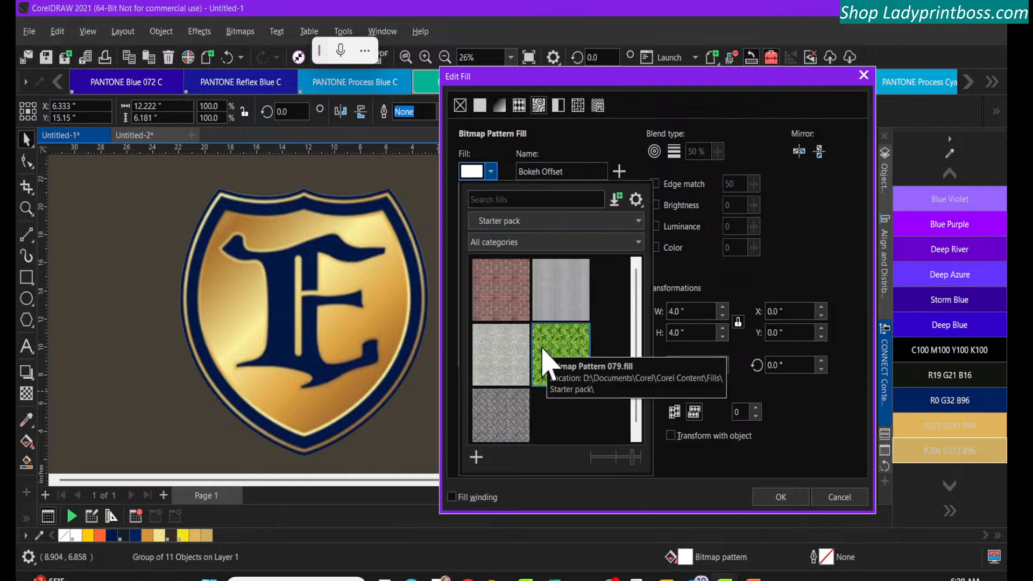
pyautogui.click(562, 116)
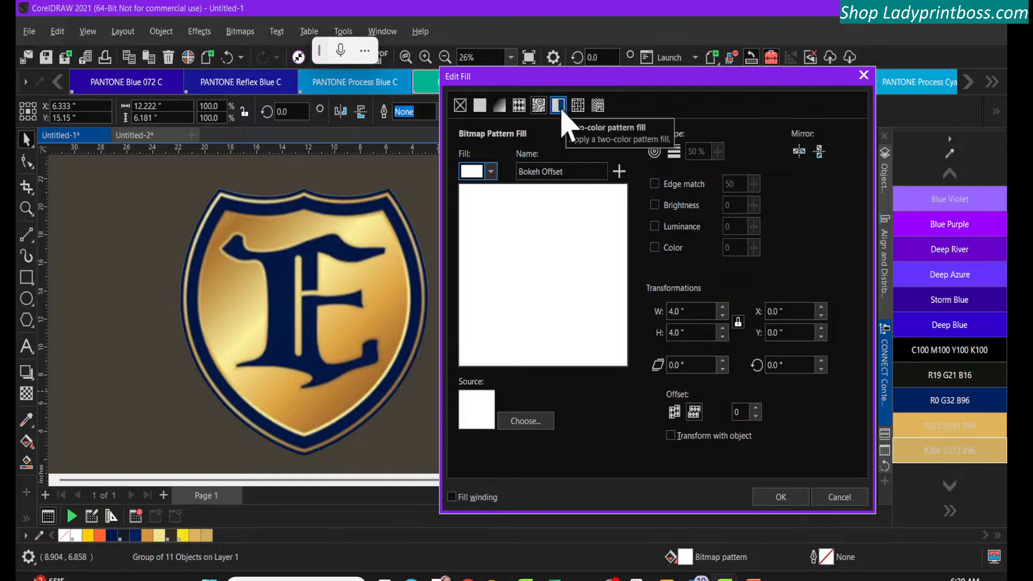
pyautogui.click(560, 113)
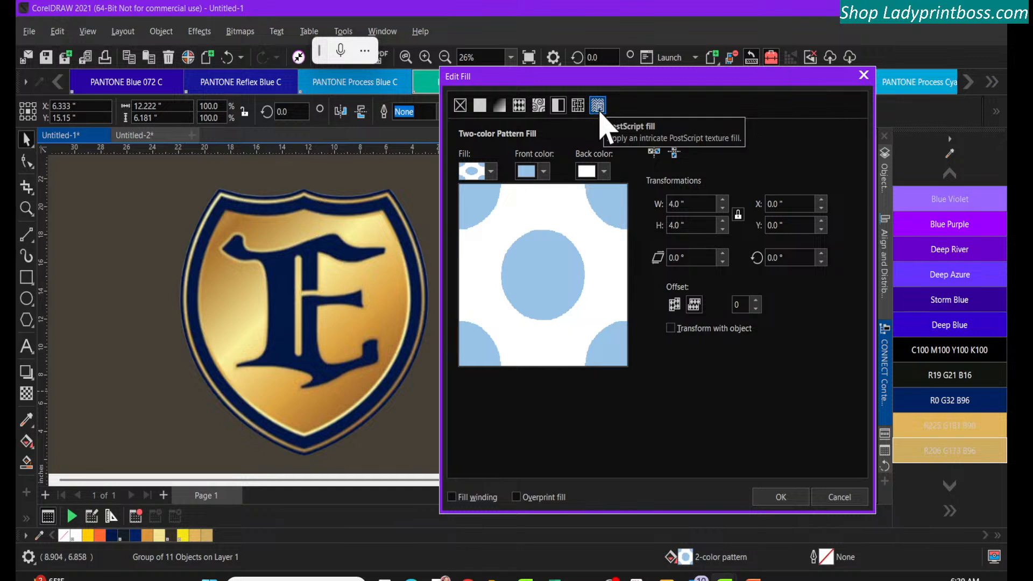
# Switch the Dallas group's fill to a fountain fill and colour its start node with brown gold R179 G130 B63 sampled from the shield
pyautogui.click(499, 106)
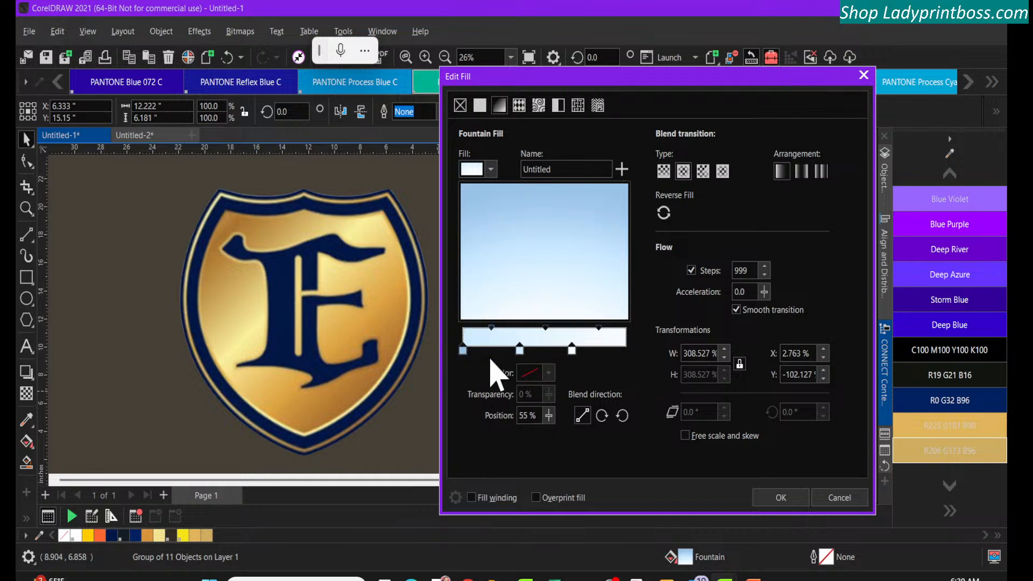
pyautogui.click(463, 350)
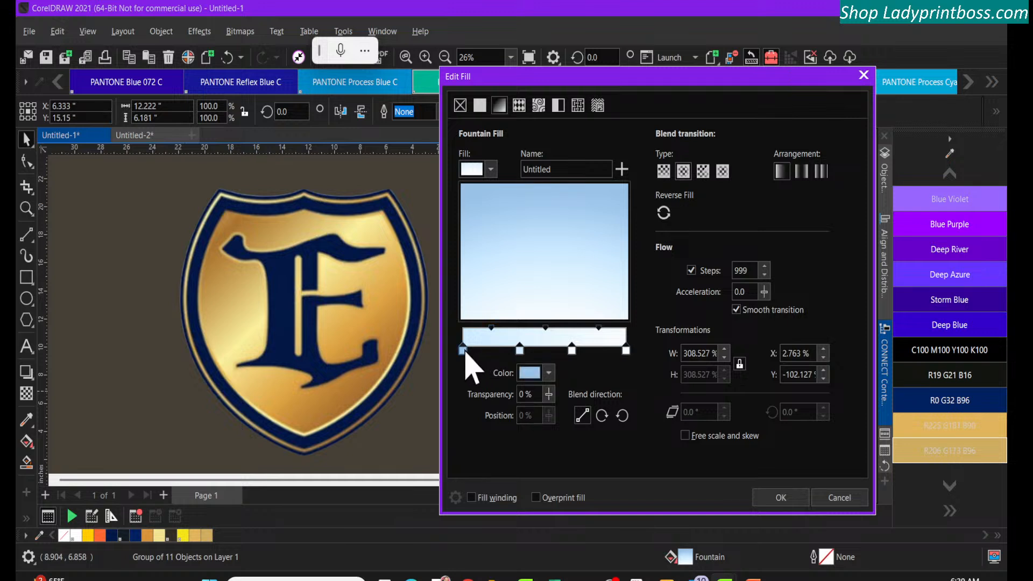
pyautogui.click(549, 373)
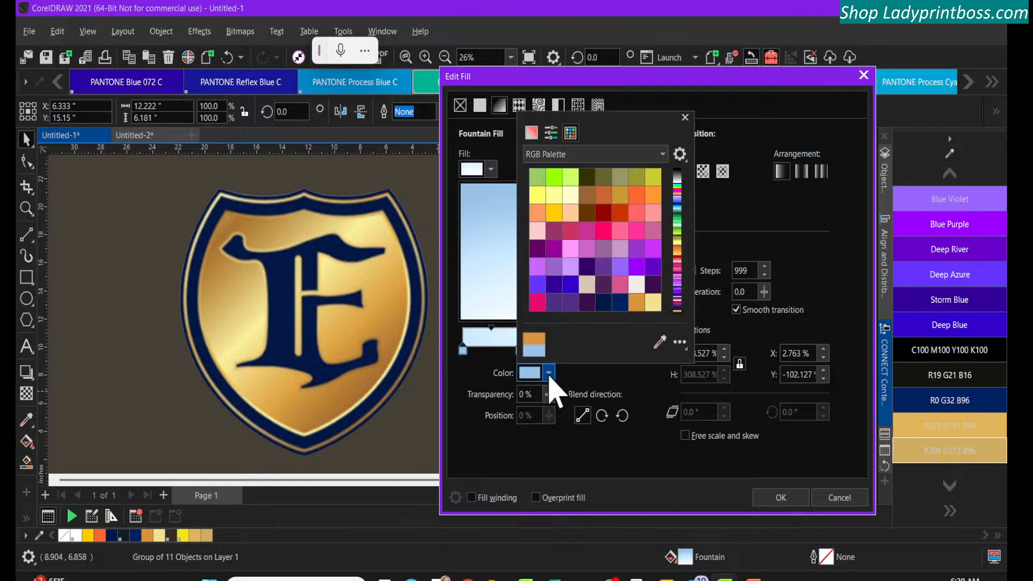
pyautogui.click(660, 341)
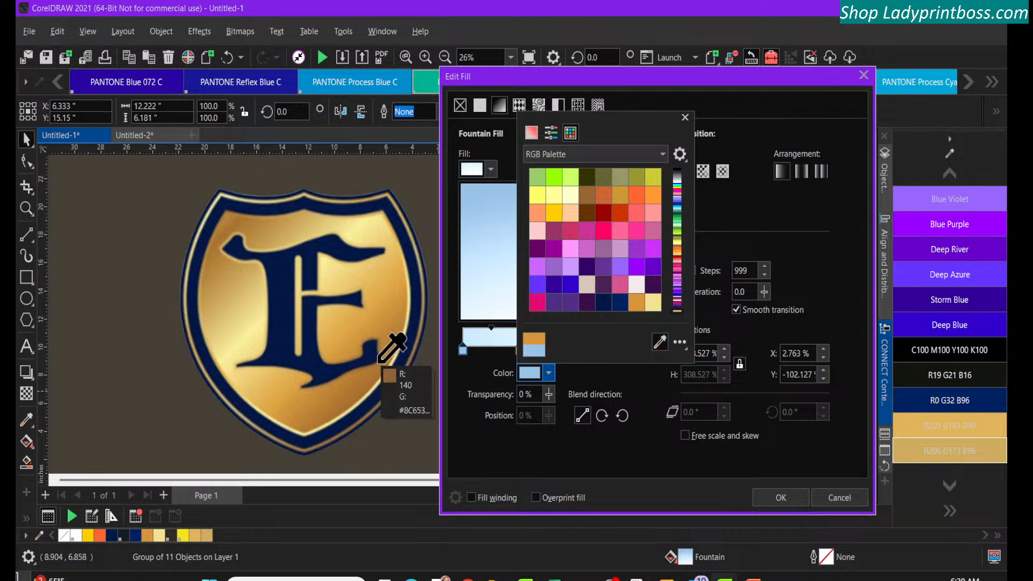
pyautogui.click(226, 218)
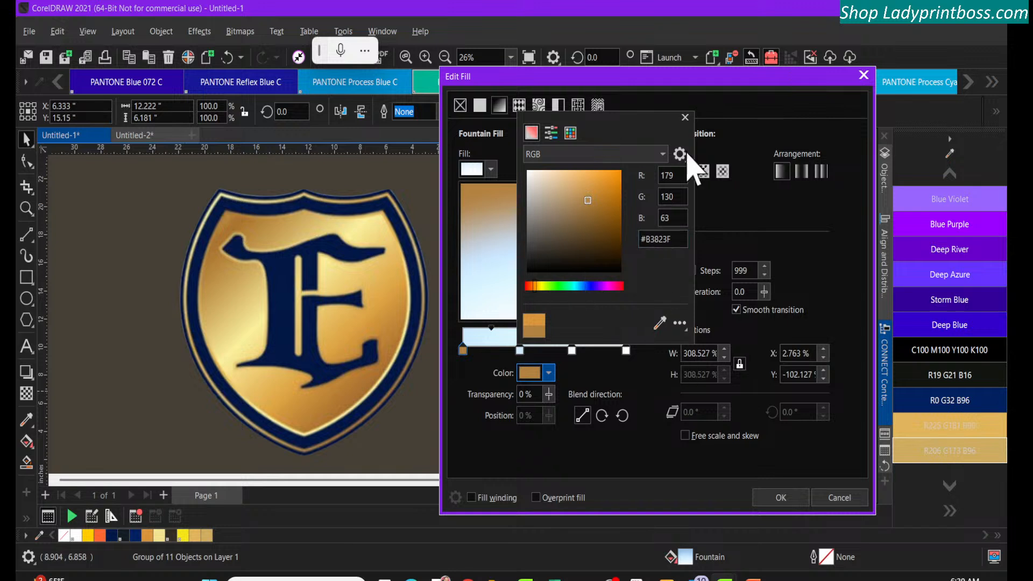
pyautogui.click(685, 117)
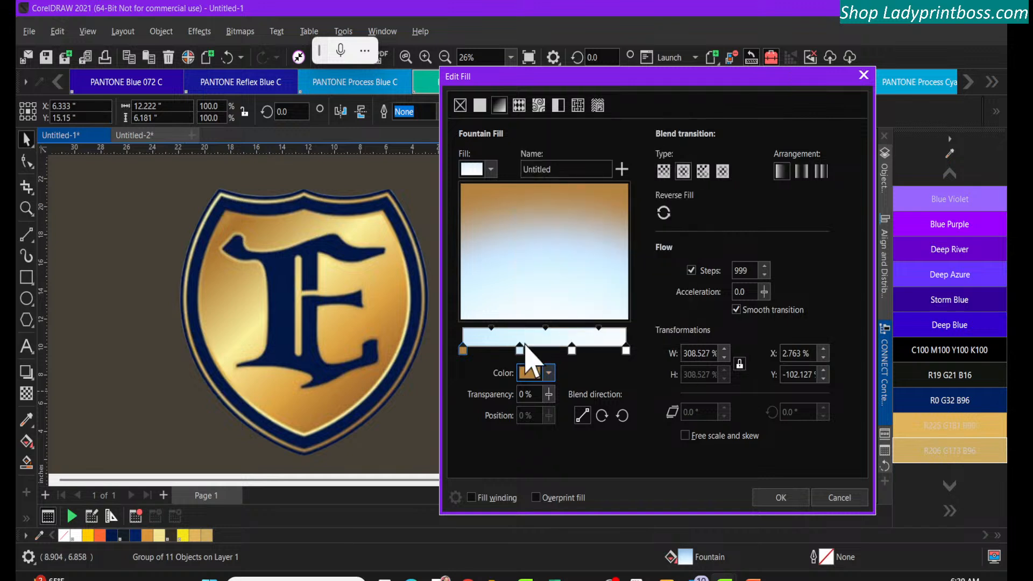
# Colour the fountain fill's node at 35% with gold R222 G198 B117 sampled from the shield logo
pyautogui.click(519, 349)
pyautogui.click(548, 373)
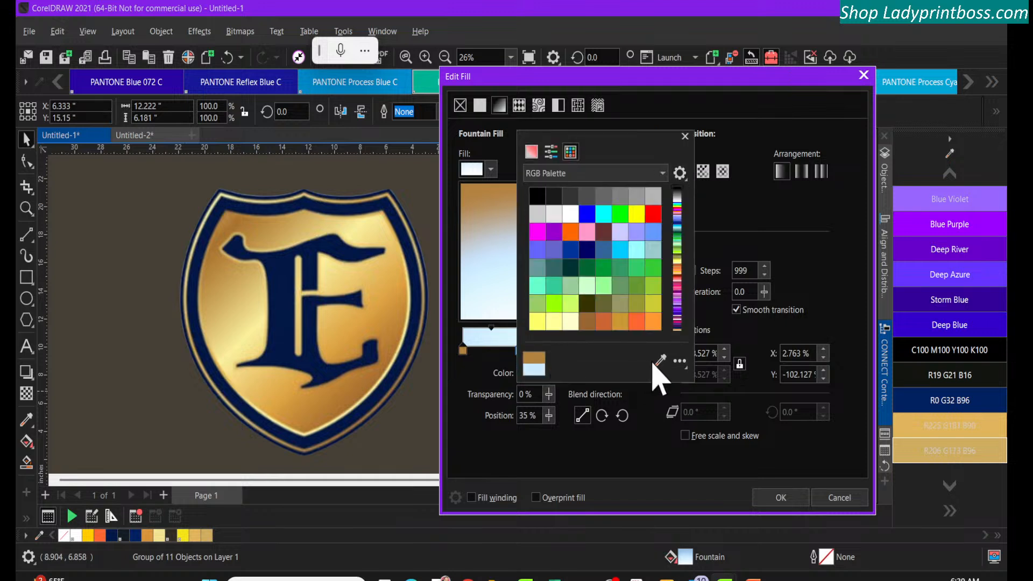
pyautogui.click(658, 361)
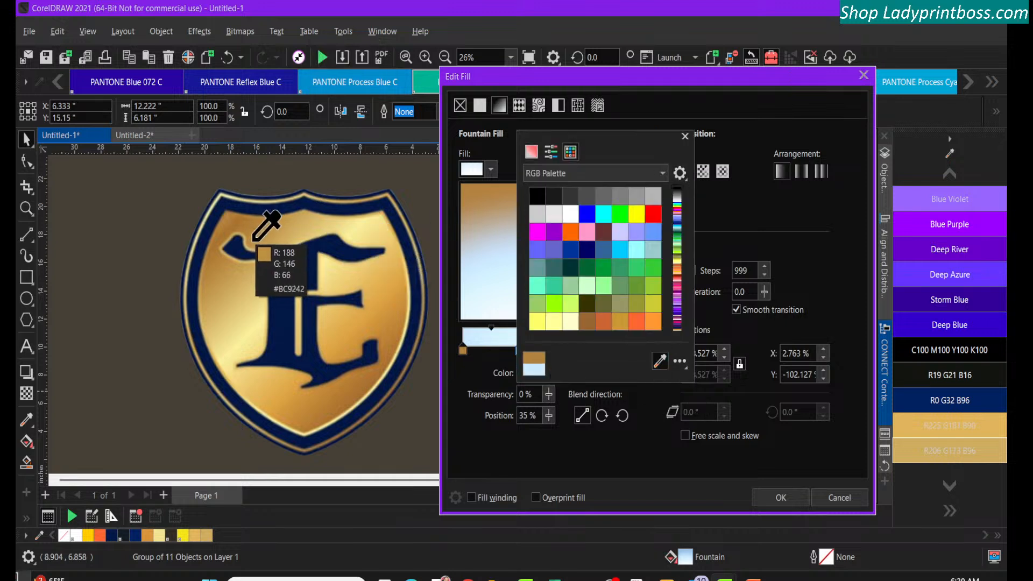
pyautogui.click(259, 283)
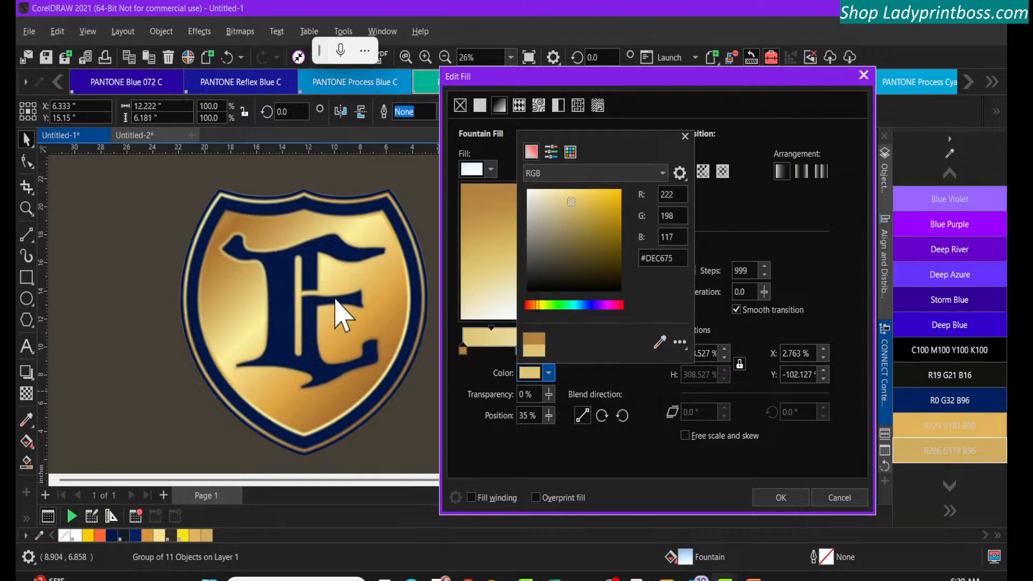
pyautogui.click(684, 136)
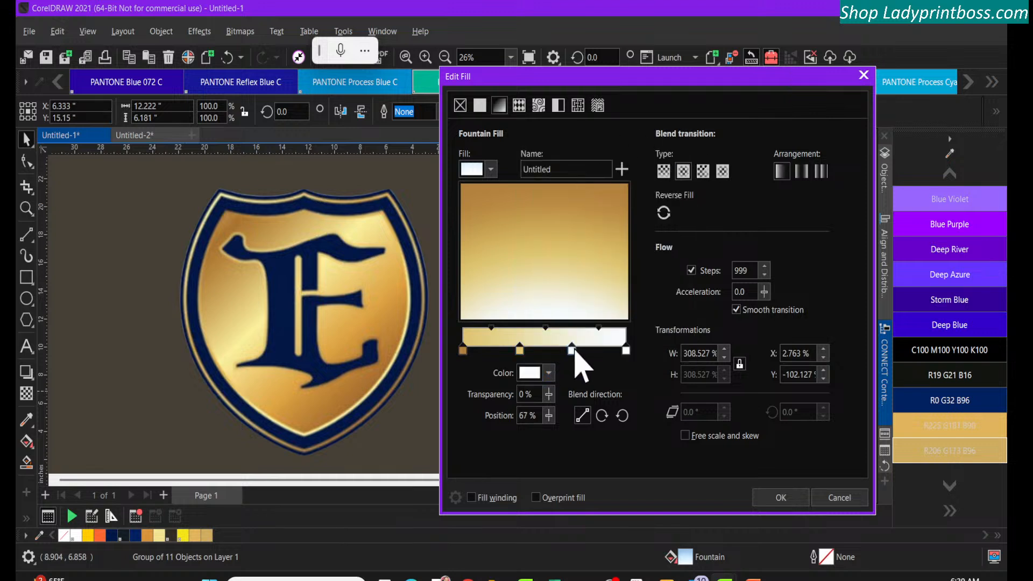
# Colour the fountain fill's node at 67% with pale gold R248 G239 B156 sampled from the shield logo
pyautogui.click(548, 373)
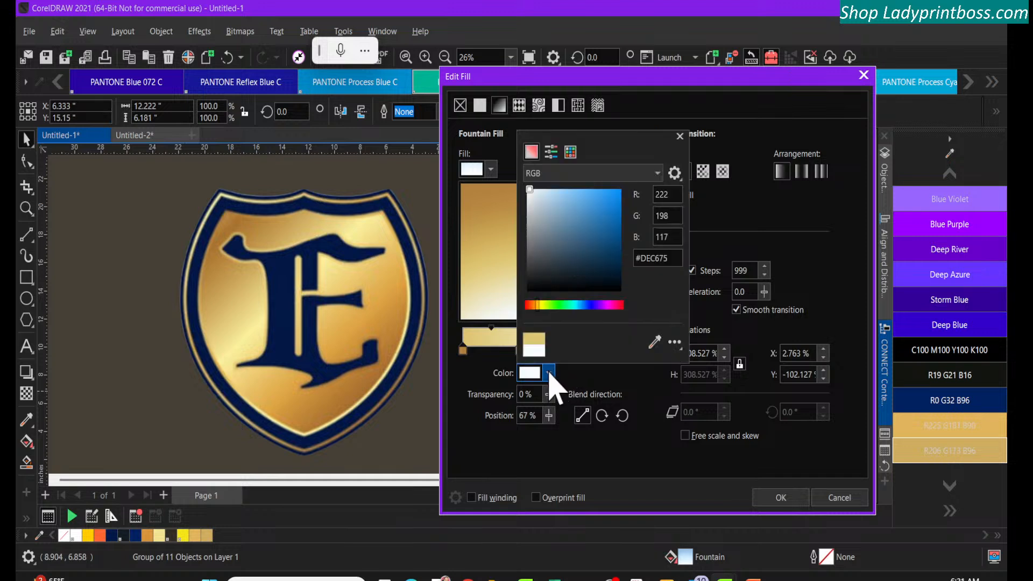
pyautogui.click(658, 363)
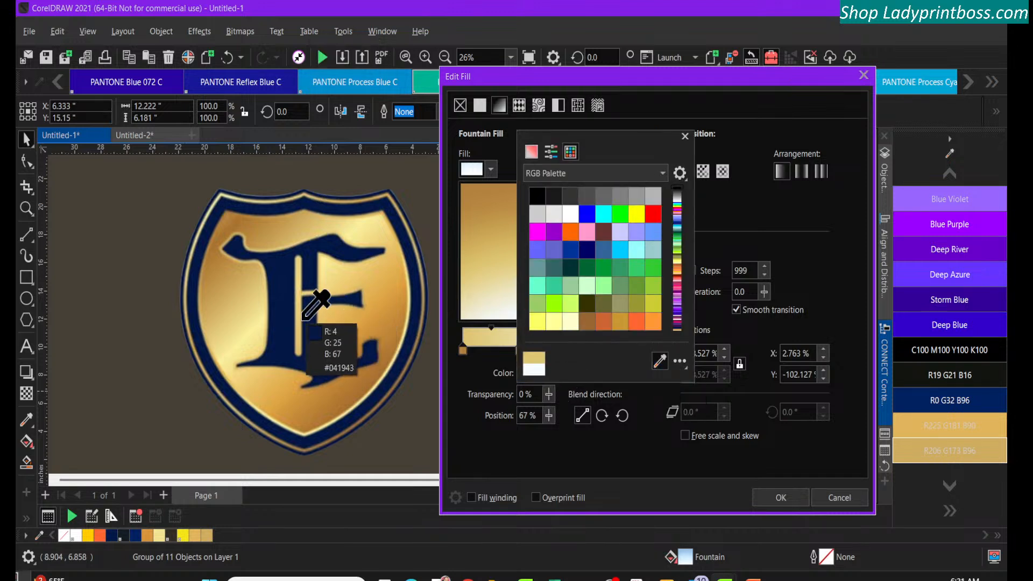
pyautogui.click(249, 330)
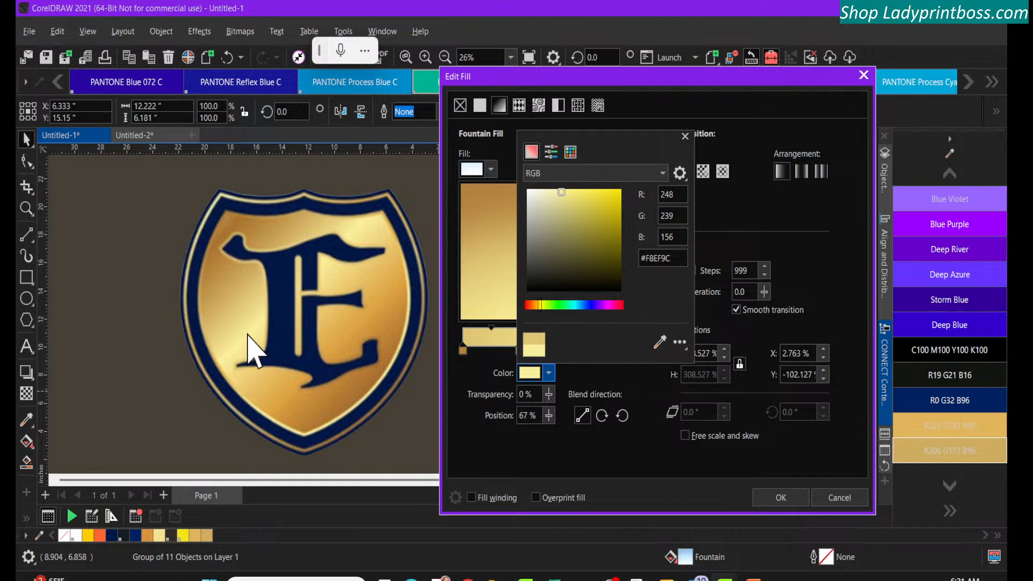
pyautogui.click(683, 136)
# Colour the fountain fill's end node with dark gold R170 G112 B49 sampled from the shield and apply the fill to the Dallas group
pyautogui.click(626, 351)
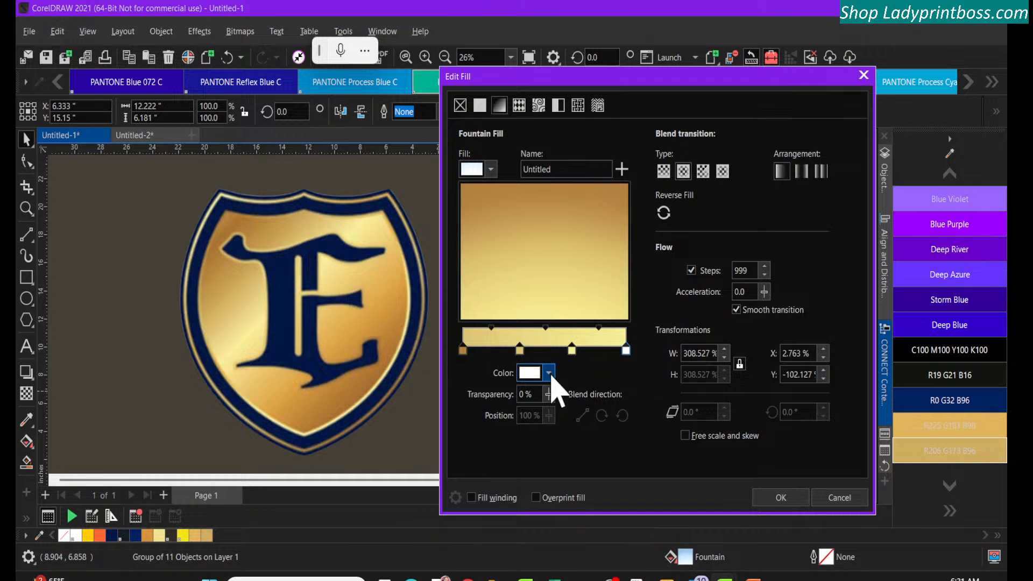
pyautogui.click(549, 373)
pyautogui.click(658, 368)
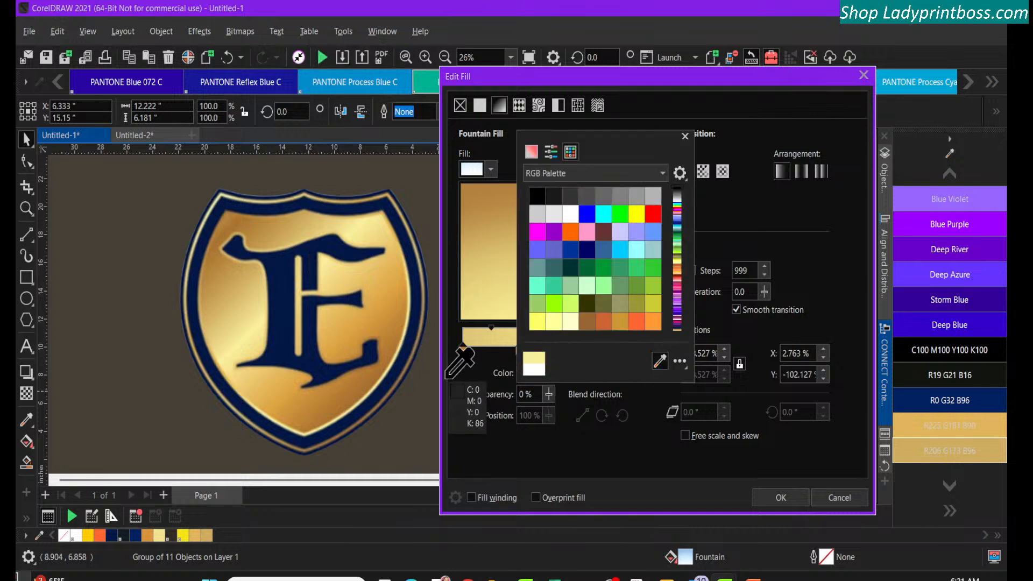
pyautogui.click(362, 388)
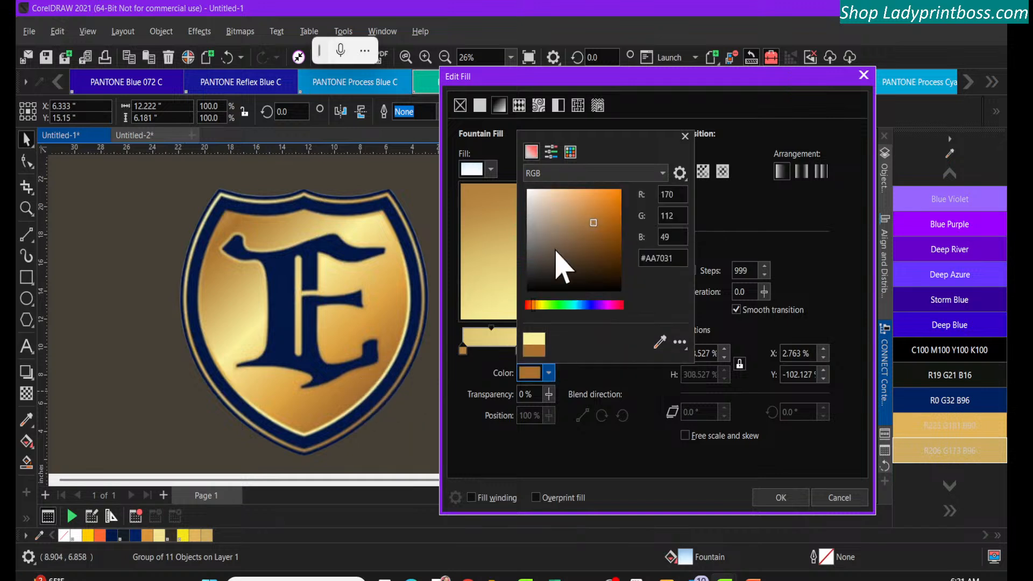
pyautogui.click(686, 138)
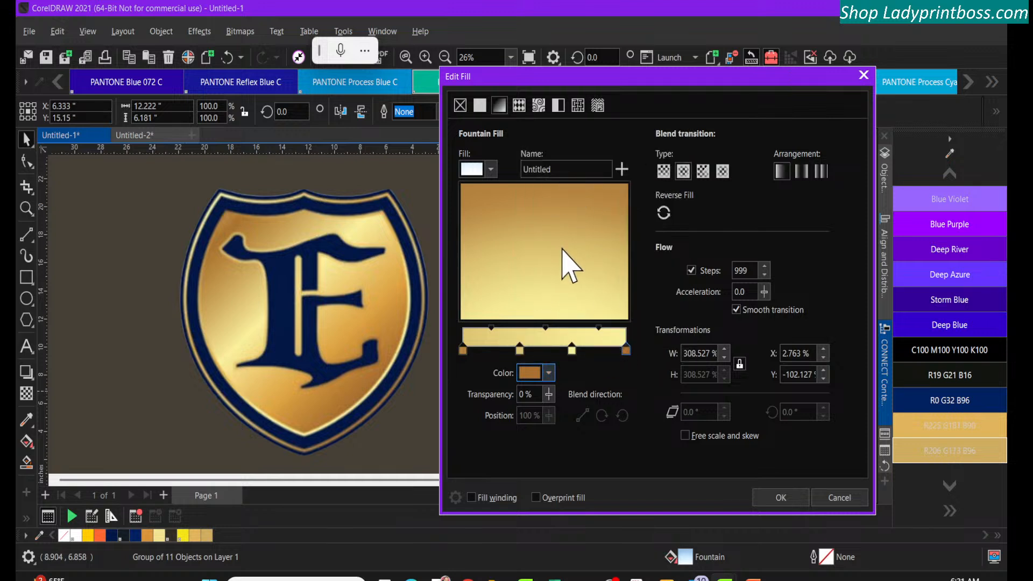
pyautogui.moveTo(573, 78); pyautogui.dragTo(599, 105)
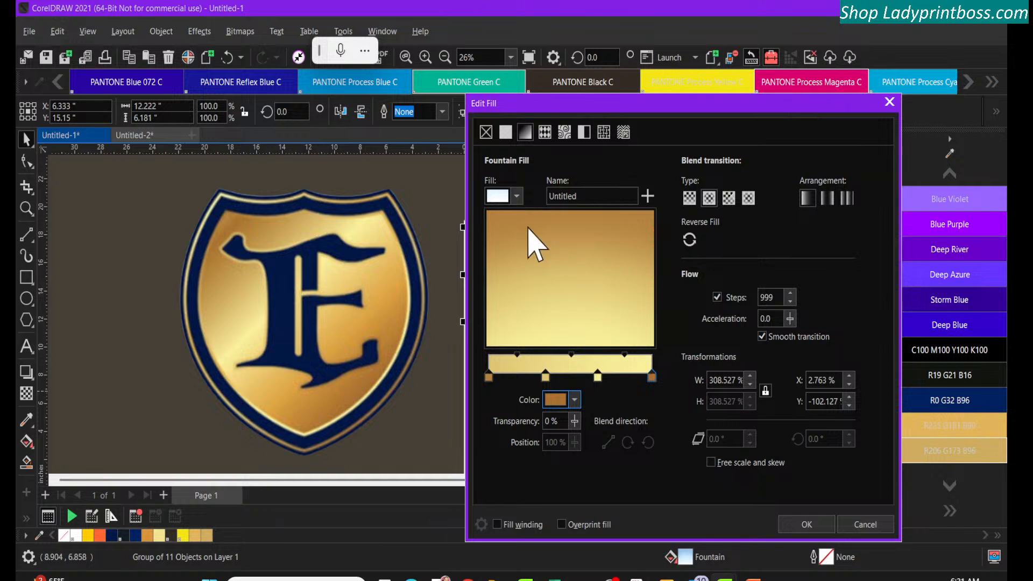
pyautogui.click(806, 528)
# Examine the gold gradient on the Dallas skyline and banner group and review its fountain fill settings
pyautogui.click(572, 281)
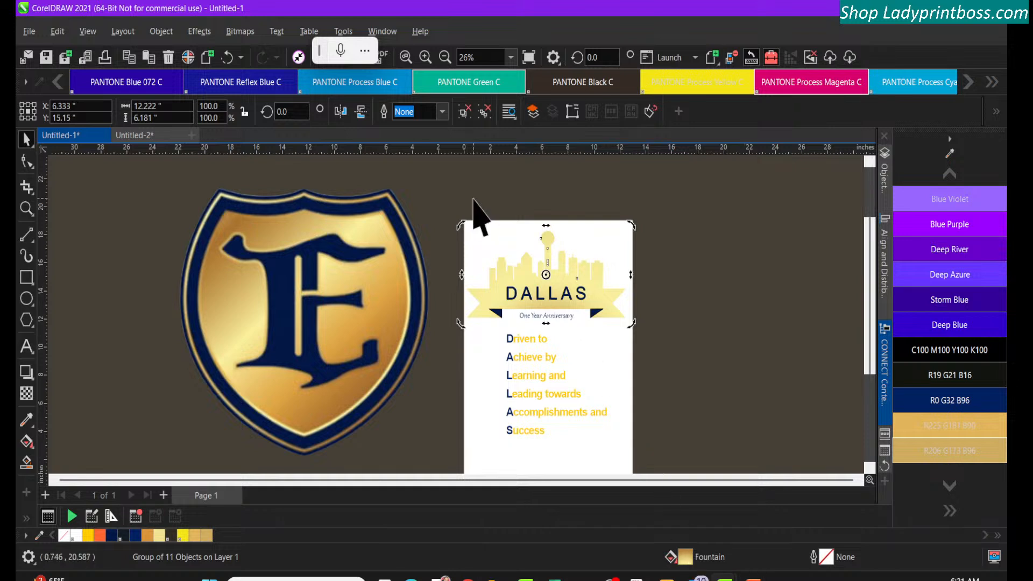
pyautogui.click(476, 215)
pyautogui.click(546, 257)
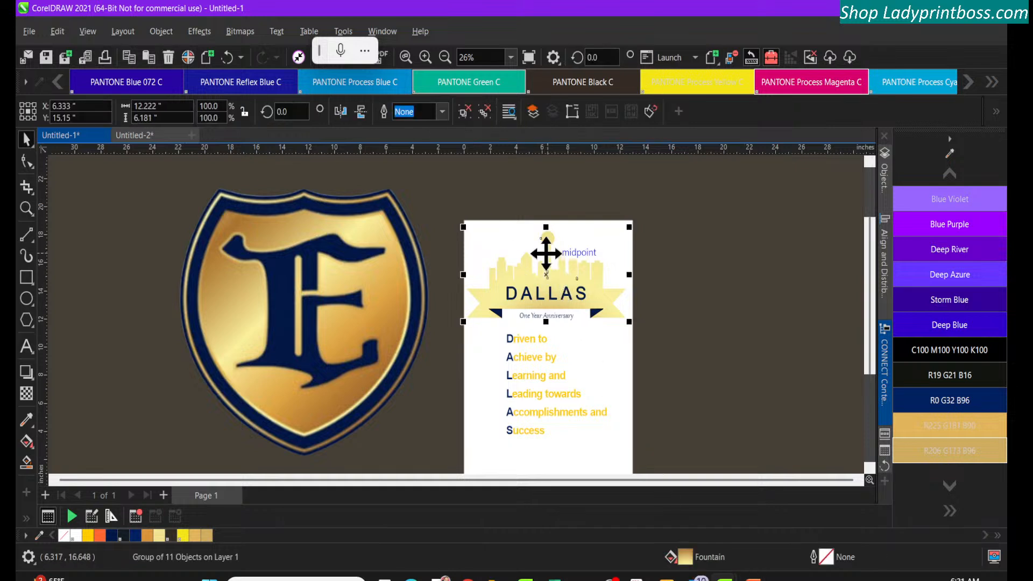
pyautogui.doubleClick(685, 559)
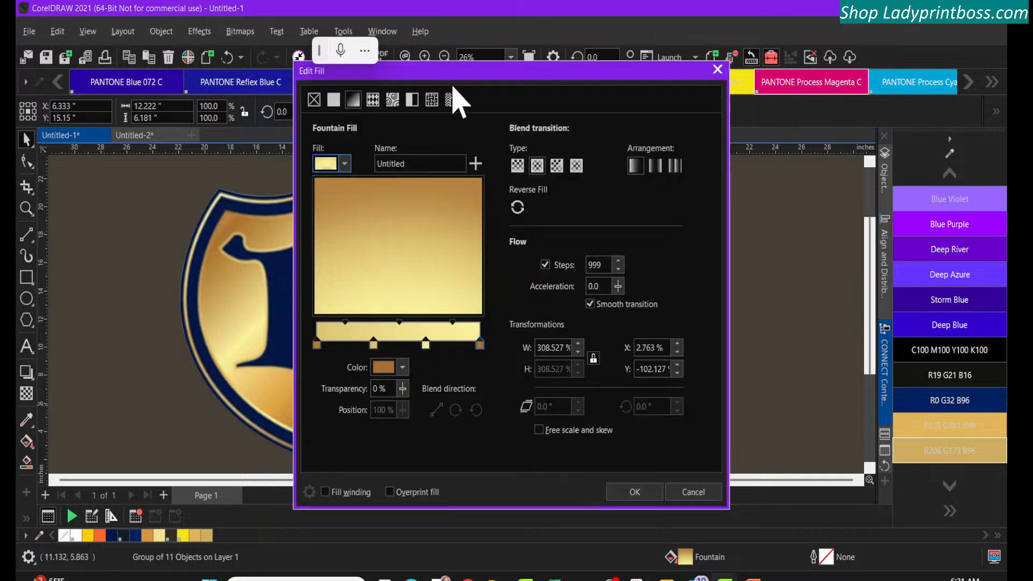
pyautogui.moveTo(451, 75); pyautogui.dragTo(766, 85)
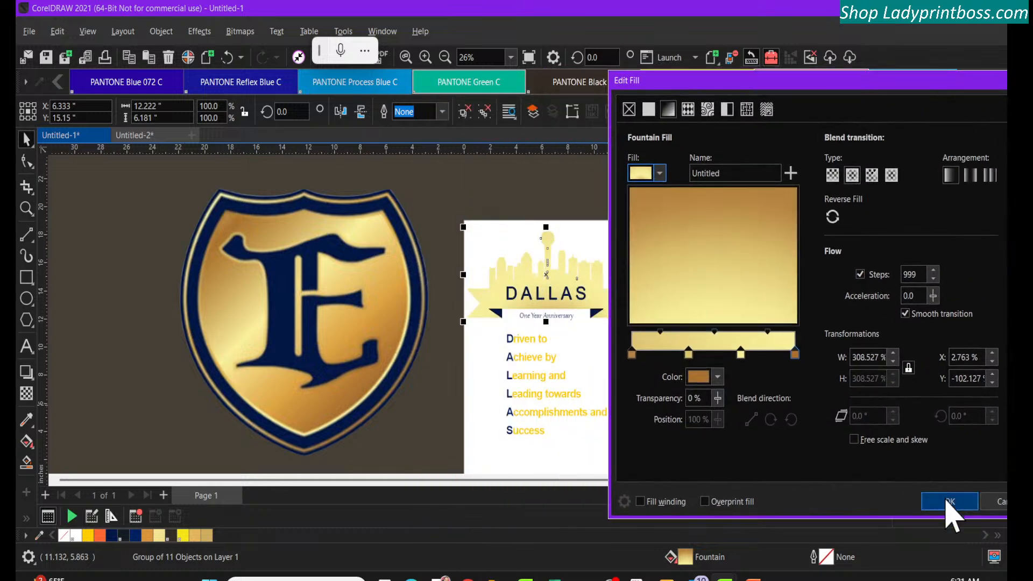
pyautogui.click(947, 502)
pyautogui.click(722, 389)
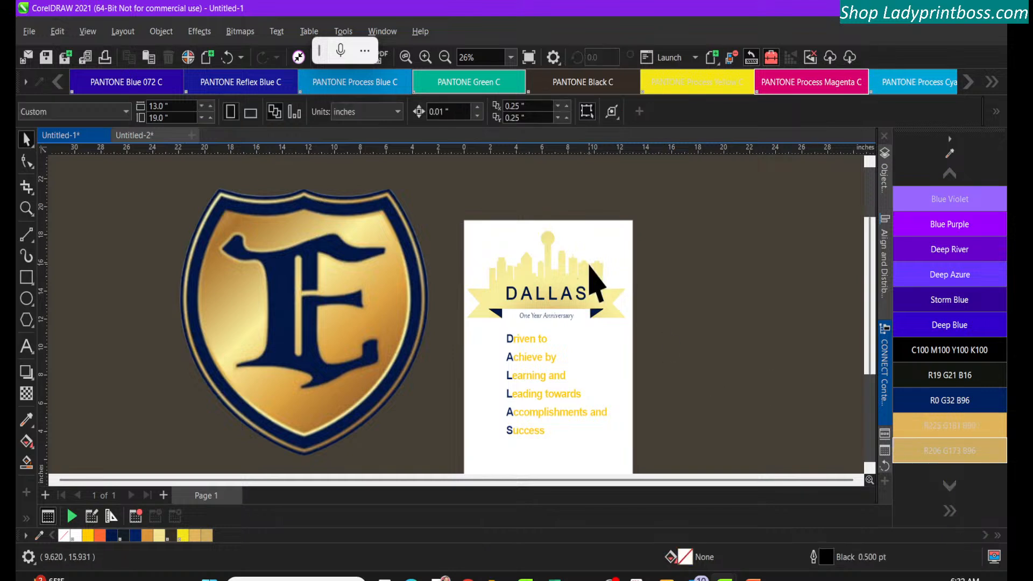
pyautogui.click(594, 278)
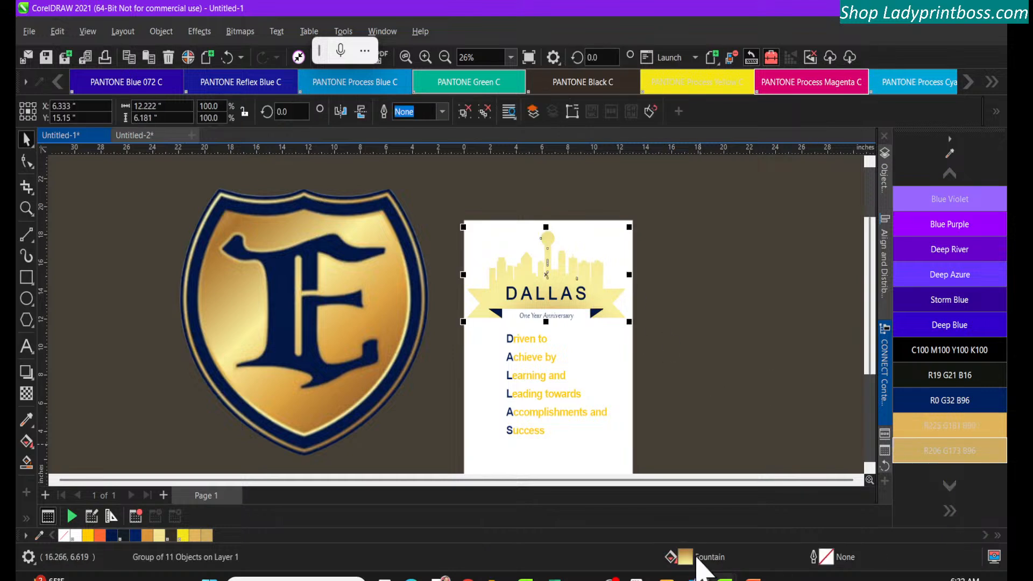
pyautogui.doubleClick(697, 558)
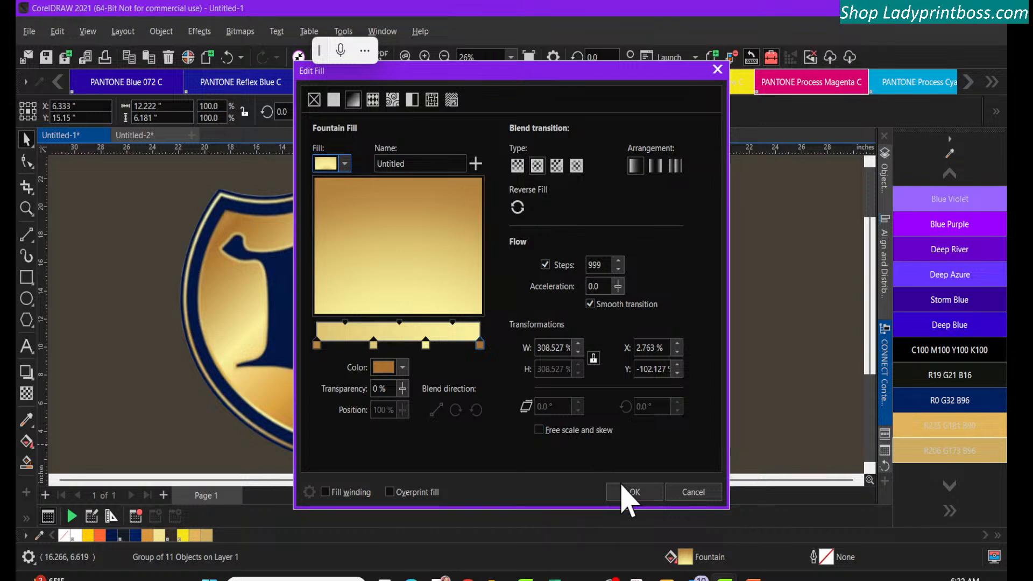
pyautogui.click(626, 490)
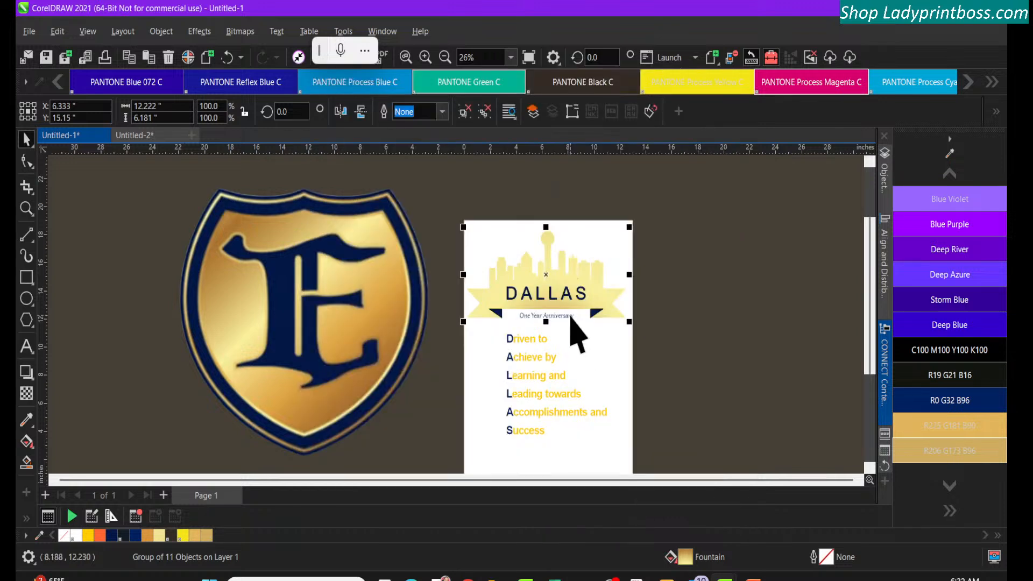
pyautogui.click(505, 192)
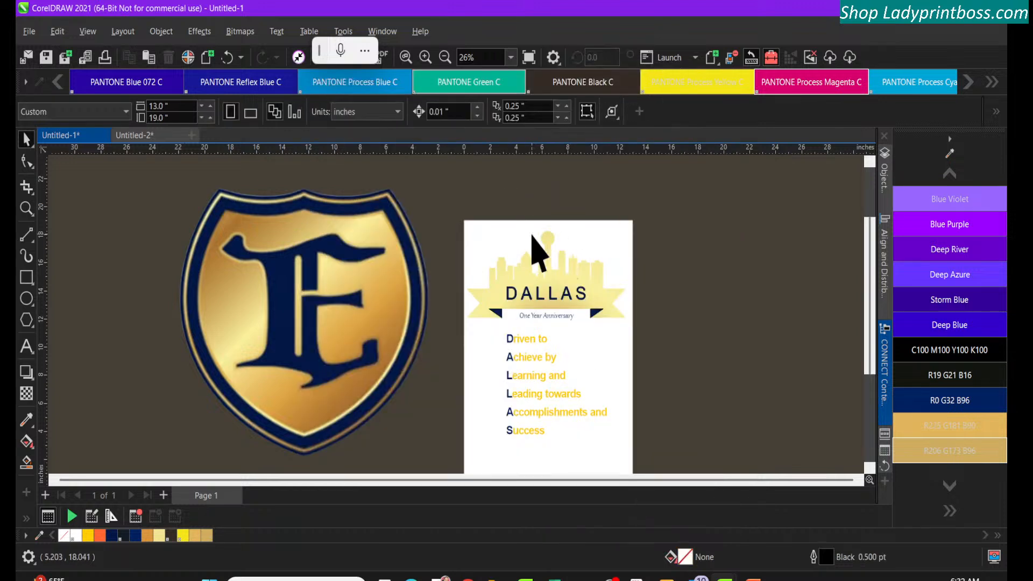
pyautogui.click(557, 272)
# Draw a rectangle about 11.9 by 13.3 inches in the empty area to the right of the page
pyautogui.click(27, 277)
pyautogui.moveTo(675, 205); pyautogui.dragTo(829, 391)
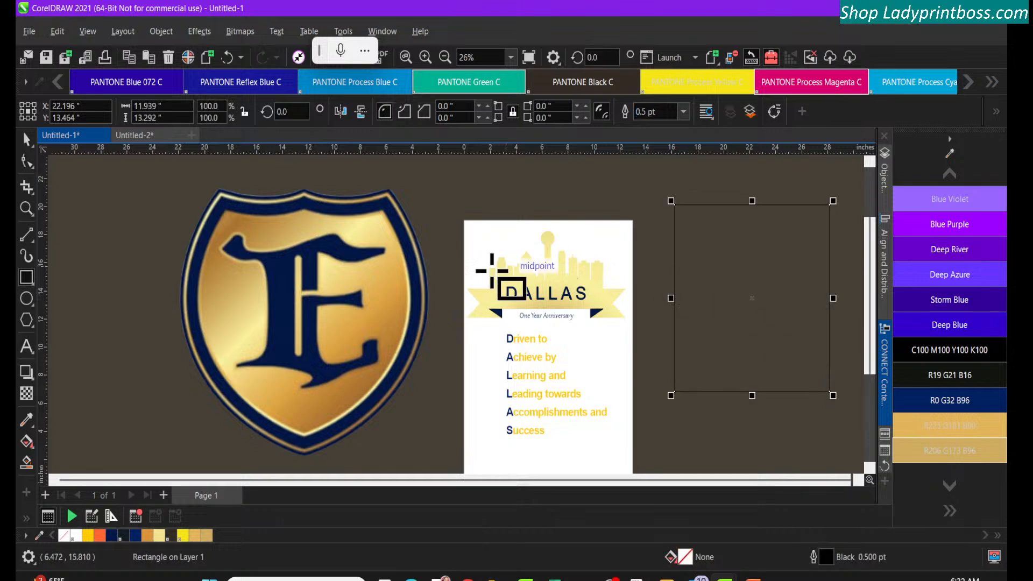
pyautogui.click(26, 140)
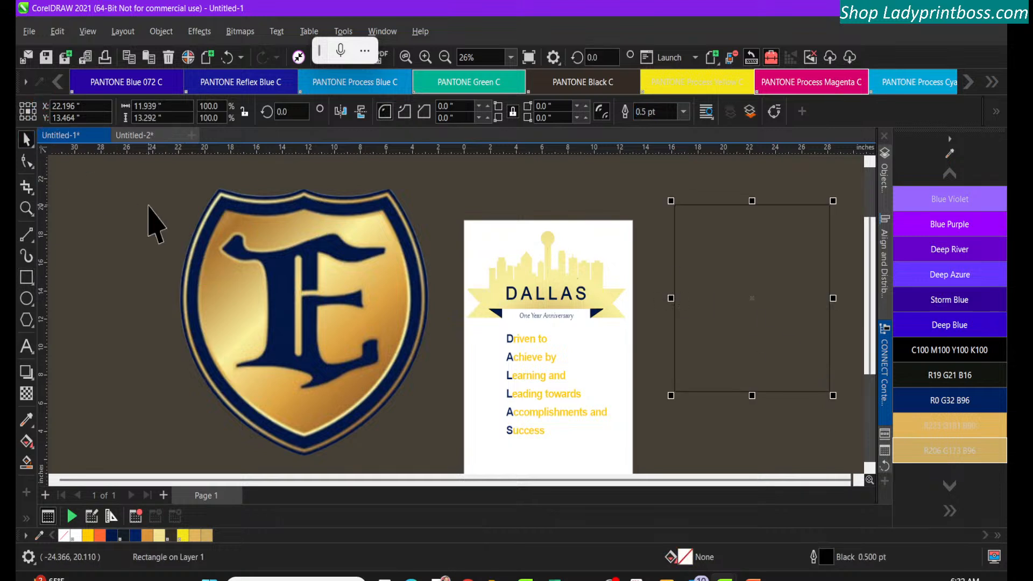
# Move the shield logo farther left of the page and place the rectangle between the shield and the Dallas design
pyautogui.moveTo(233, 239); pyautogui.dragTo(119, 228)
pyautogui.moveTo(751, 232); pyautogui.dragTo(398, 227)
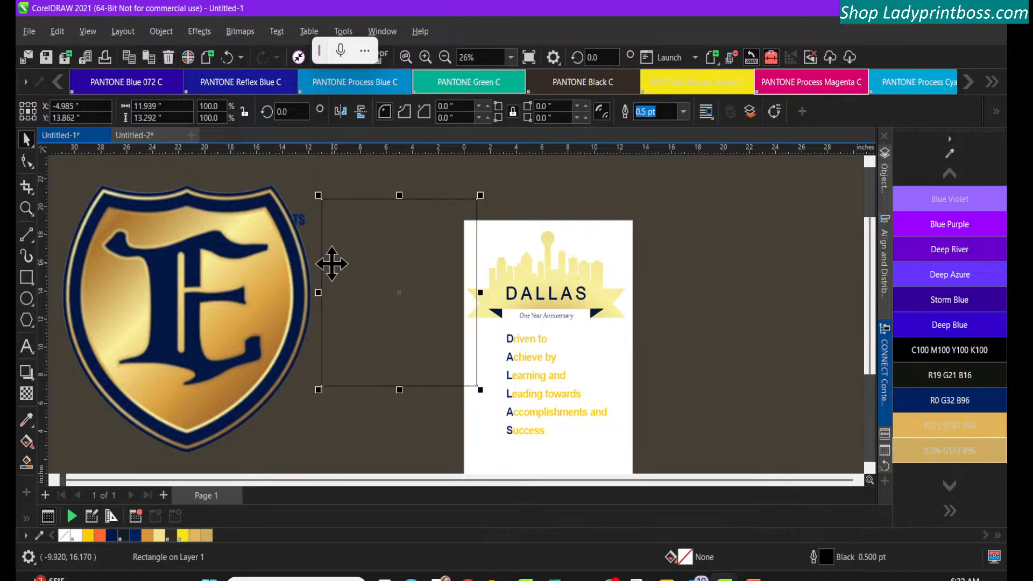
pyautogui.moveTo(259, 295)
pyautogui.mouseDown()
pyautogui.moveTo(249, 314)
pyautogui.moveTo(238, 294)
pyautogui.mouseUp()
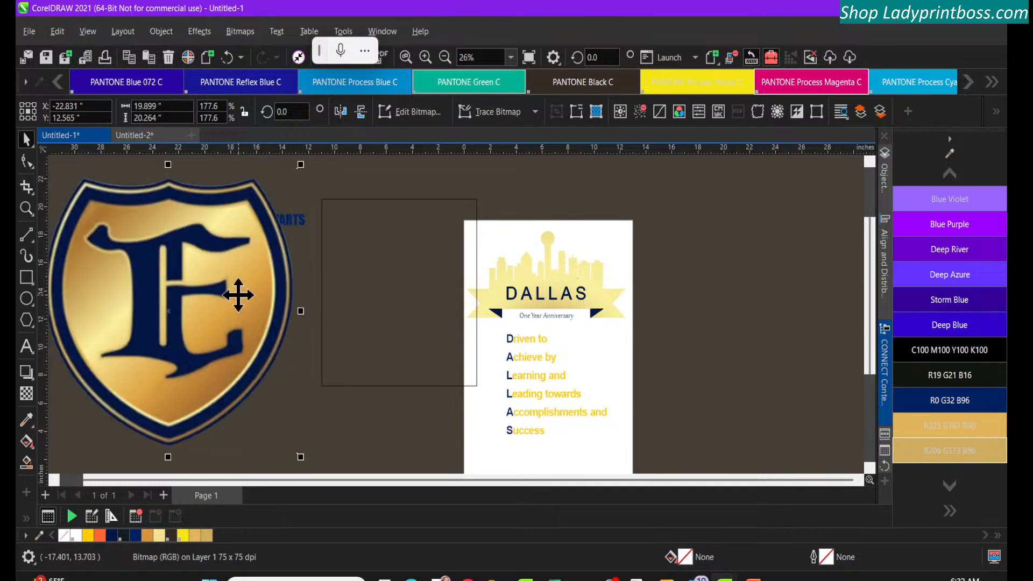
# Shift the rectangle slightly left so it clears the page edge and give it a fountain fill
pyautogui.moveTo(413, 304)
pyautogui.mouseDown()
pyautogui.moveTo(392, 323)
pyautogui.moveTo(382, 306)
pyautogui.moveTo(410, 323)
pyautogui.moveTo(405, 302)
pyautogui.mouseUp()
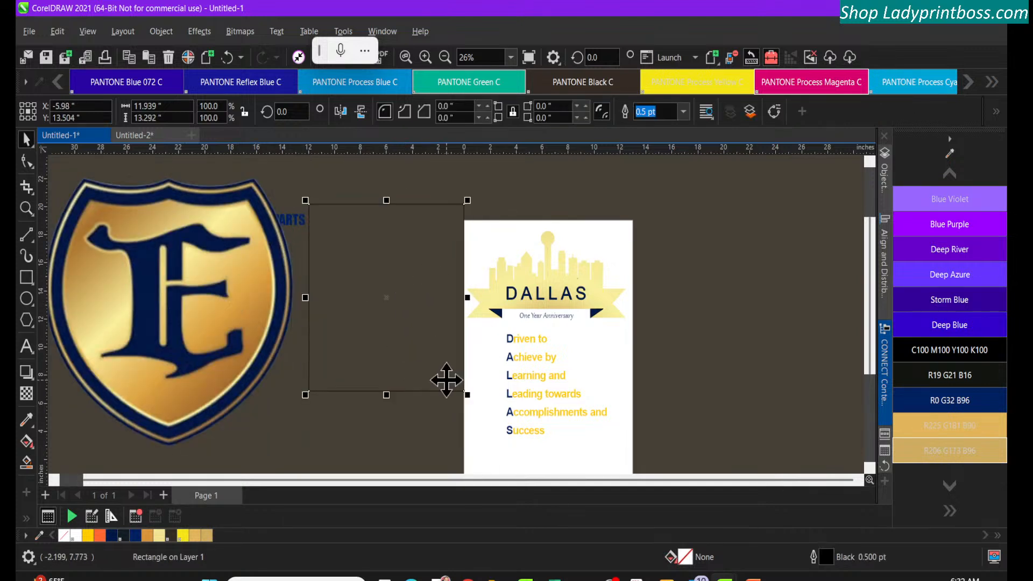
pyautogui.doubleClick(690, 561)
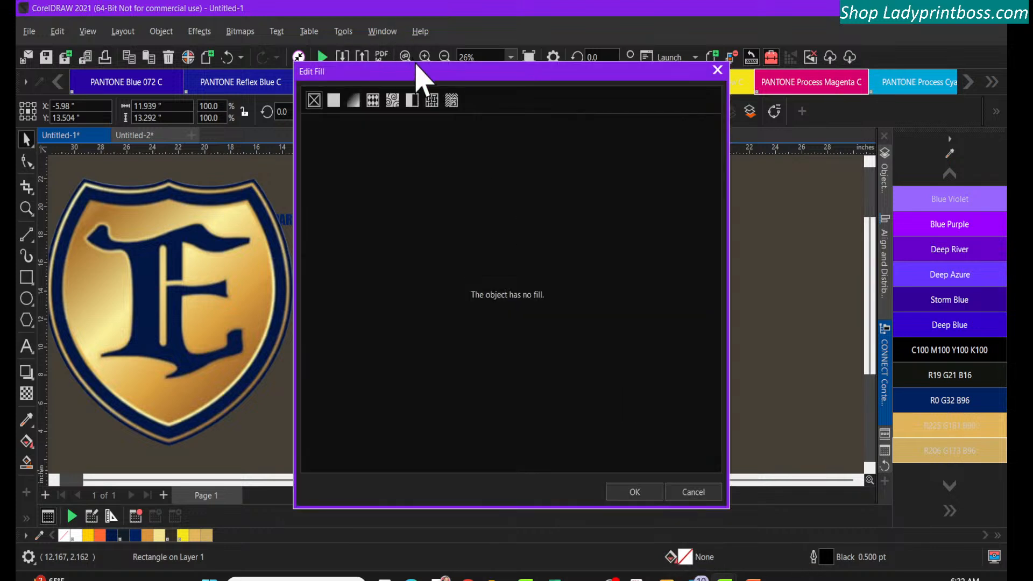
pyautogui.moveTo(419, 76); pyautogui.dragTo(624, 80)
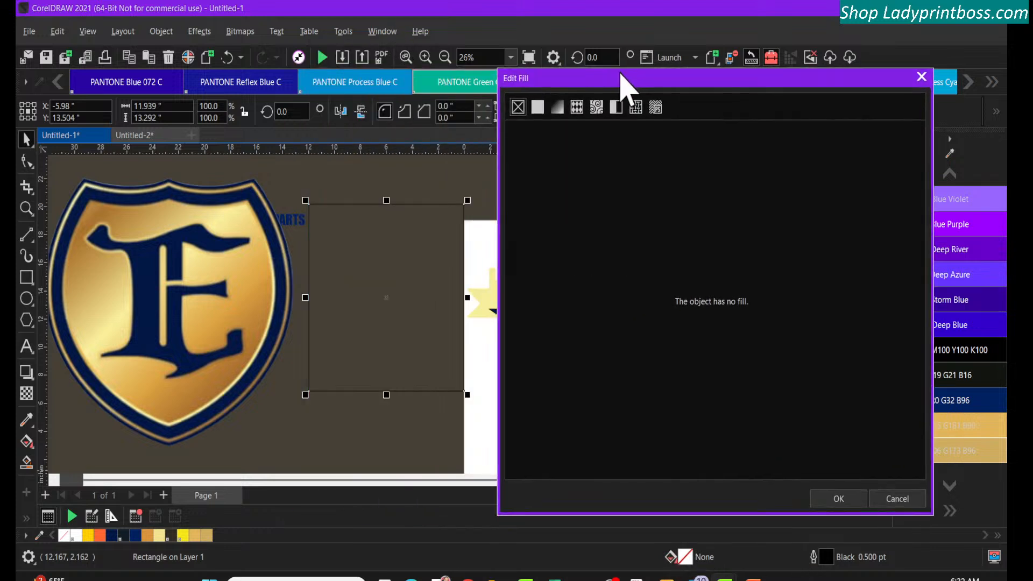
pyautogui.click(539, 106)
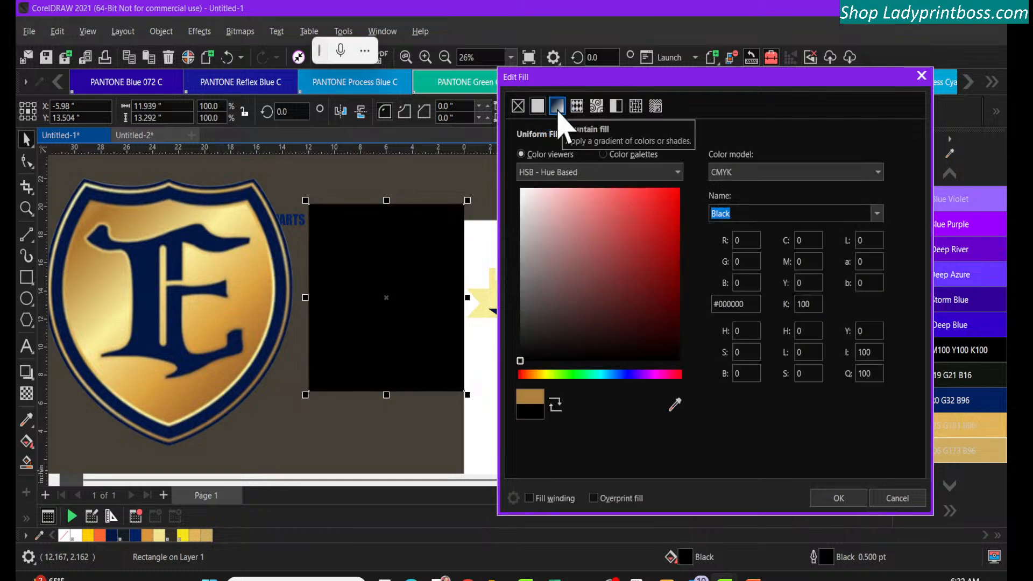
pyautogui.click(558, 106)
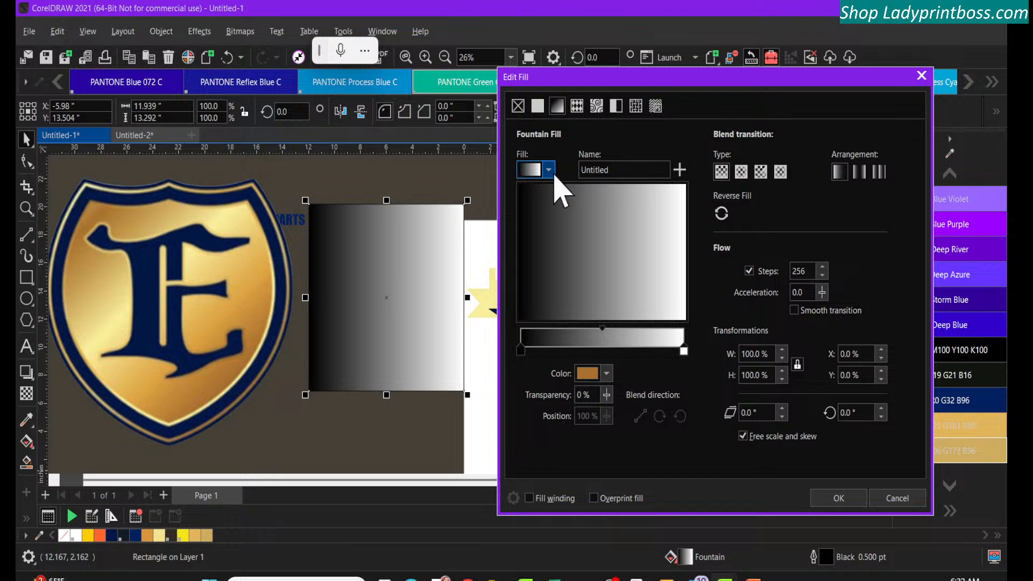
pyautogui.click(549, 170)
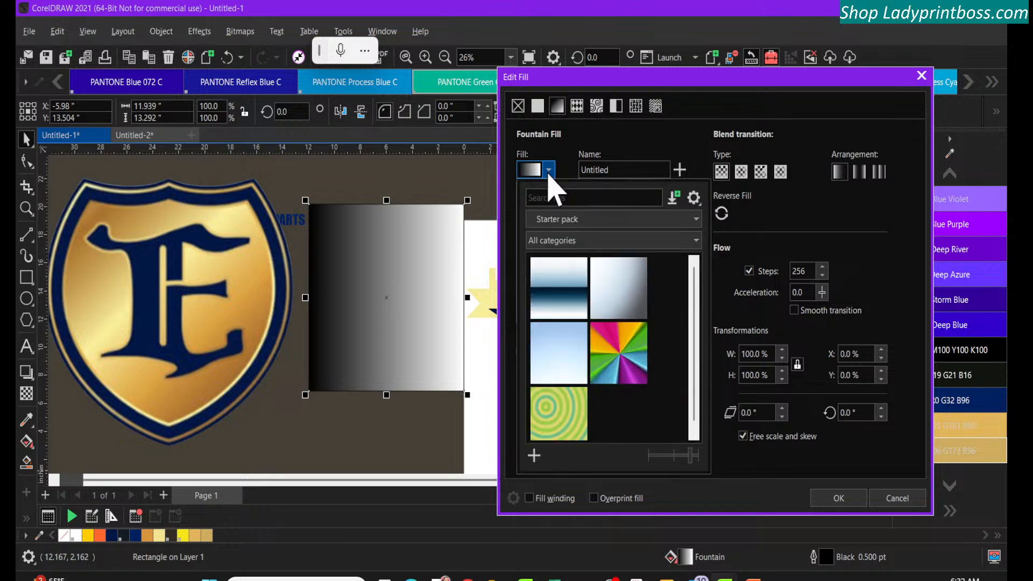
pyautogui.click(548, 171)
# Colour the fountain fill's start node with dark gold R183 G131 B65 sampled from the shield's upper left area
pyautogui.click(520, 351)
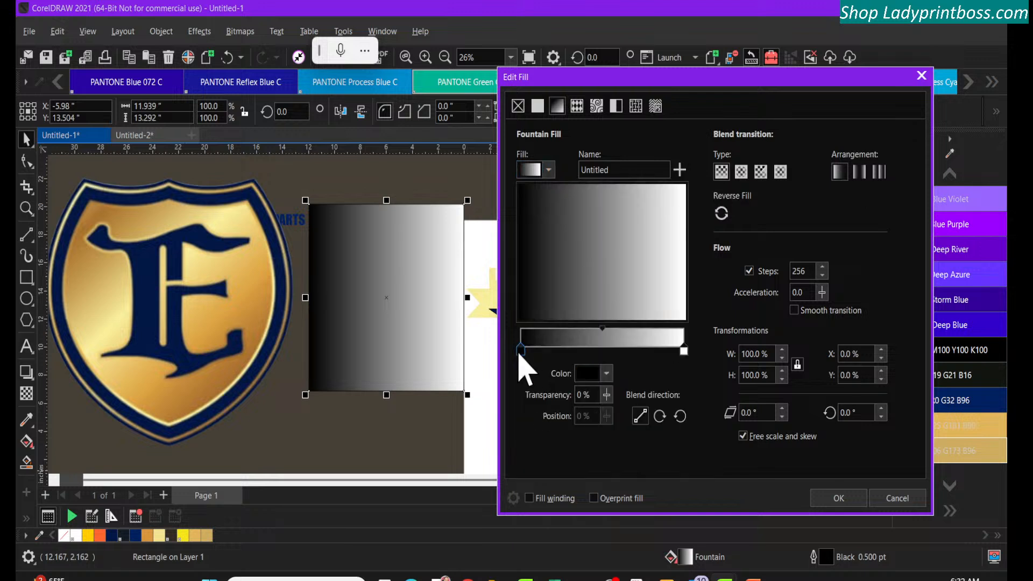
pyautogui.click(606, 373)
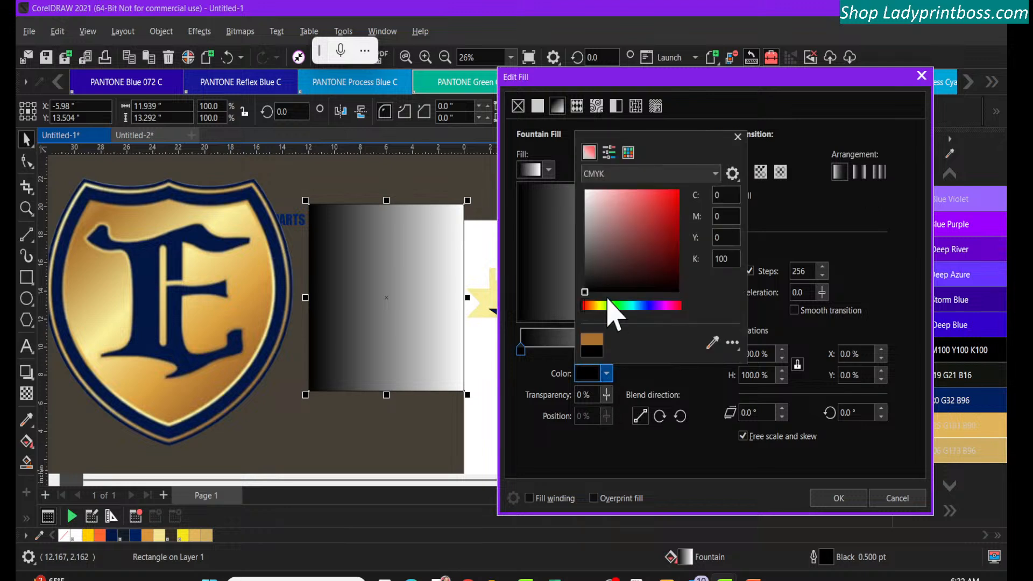
pyautogui.click(712, 342)
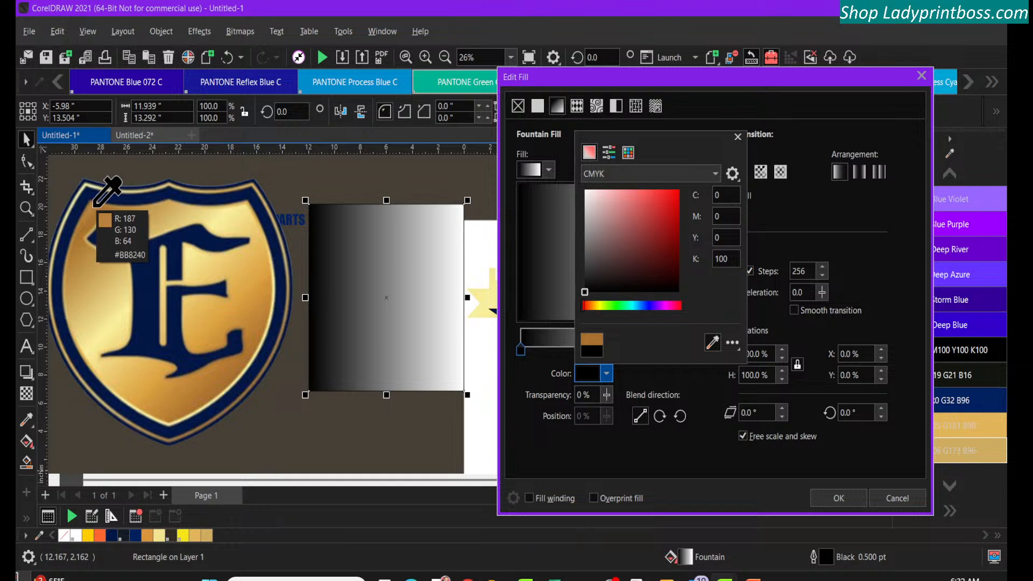
pyautogui.click(94, 207)
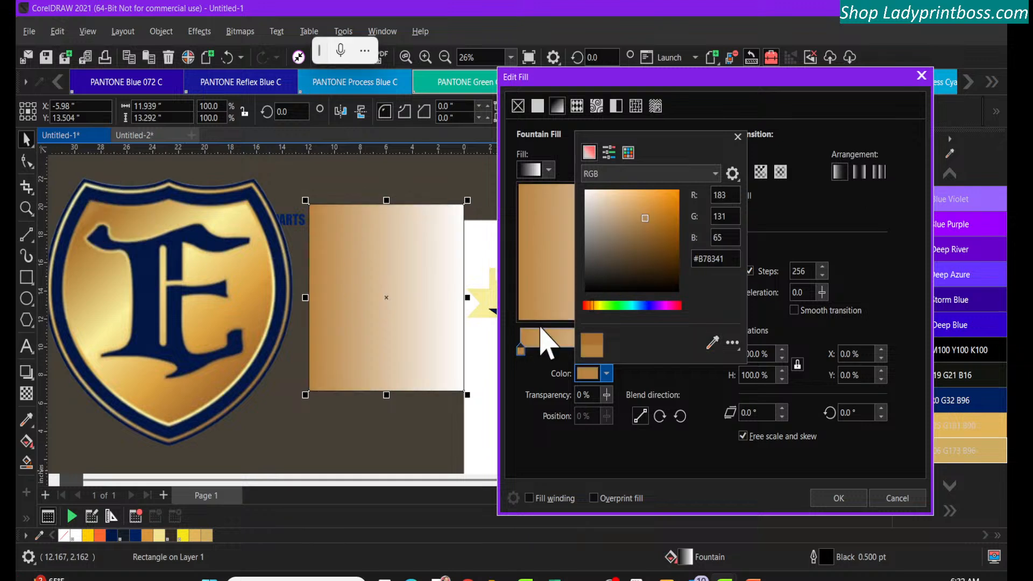
pyautogui.click(737, 137)
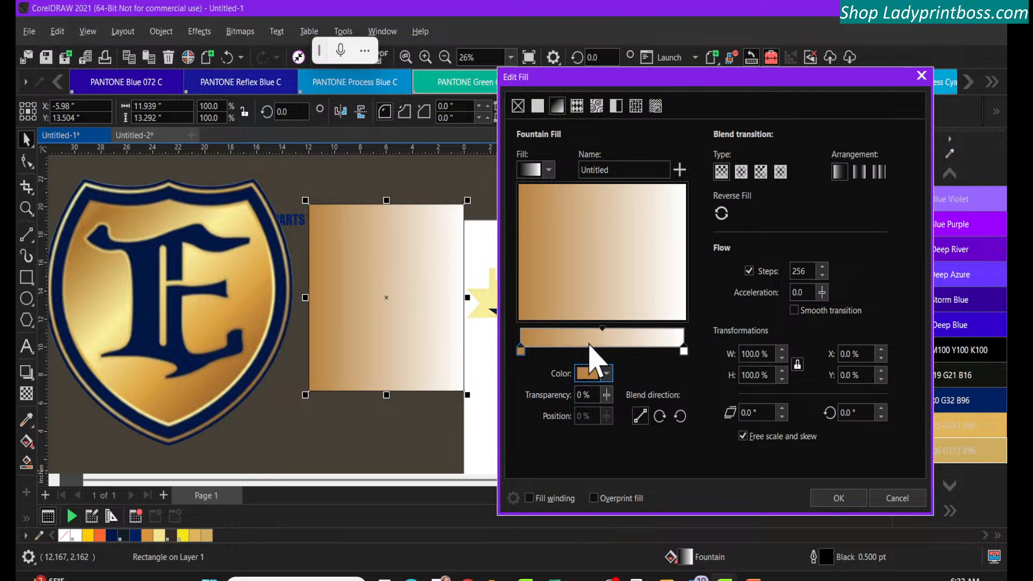
# Add a gradient node at 47% and colour it light gold R254 G240 B150 sampled from the shield's highlight
pyautogui.doubleClick(599, 345)
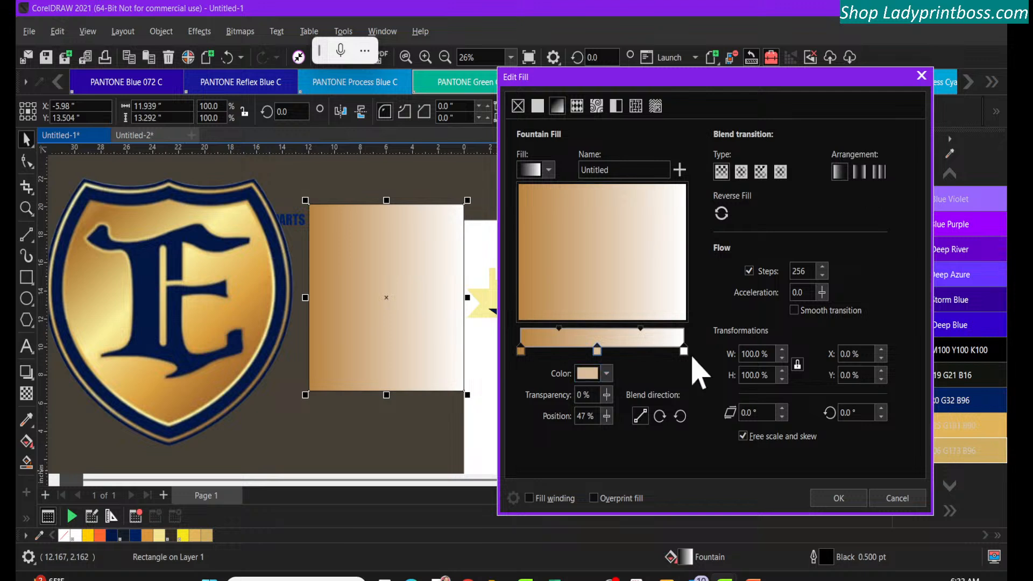
pyautogui.click(607, 374)
pyautogui.click(712, 342)
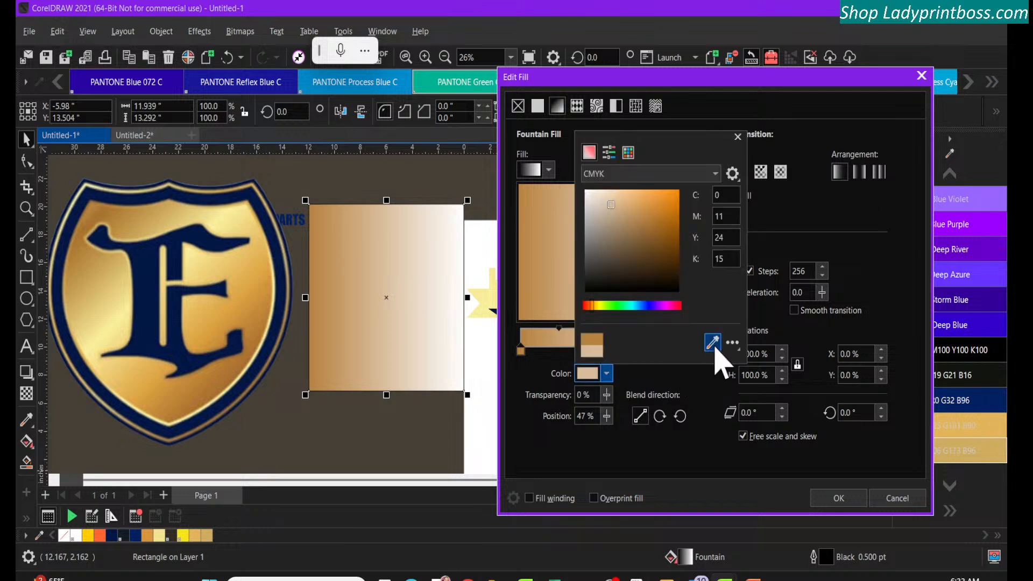
pyautogui.click(201, 245)
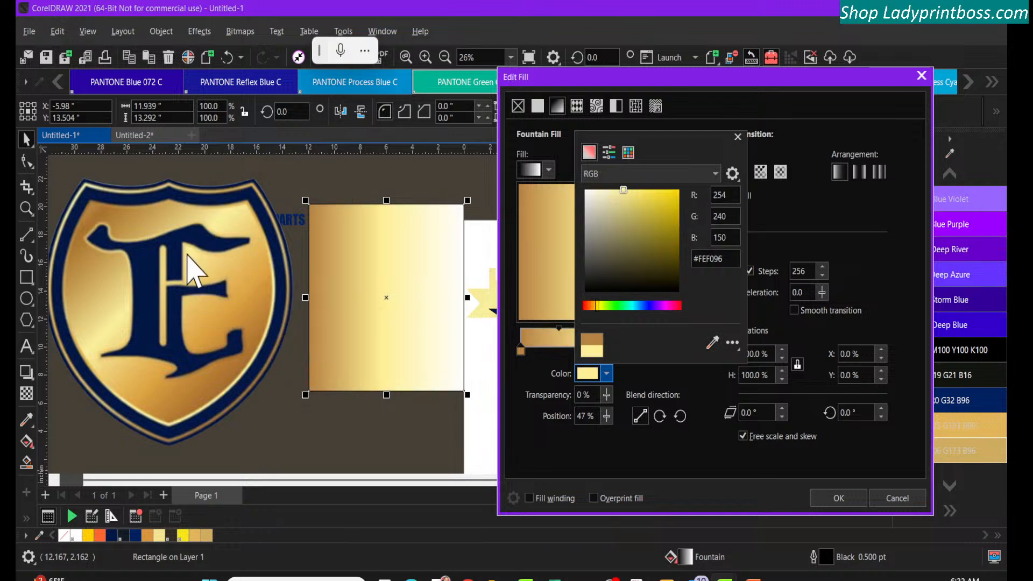
pyautogui.click(703, 370)
# Colour the fountain fill's end node with dark gold R177 G119 B53 sampled from the shield's lower area
pyautogui.click(683, 352)
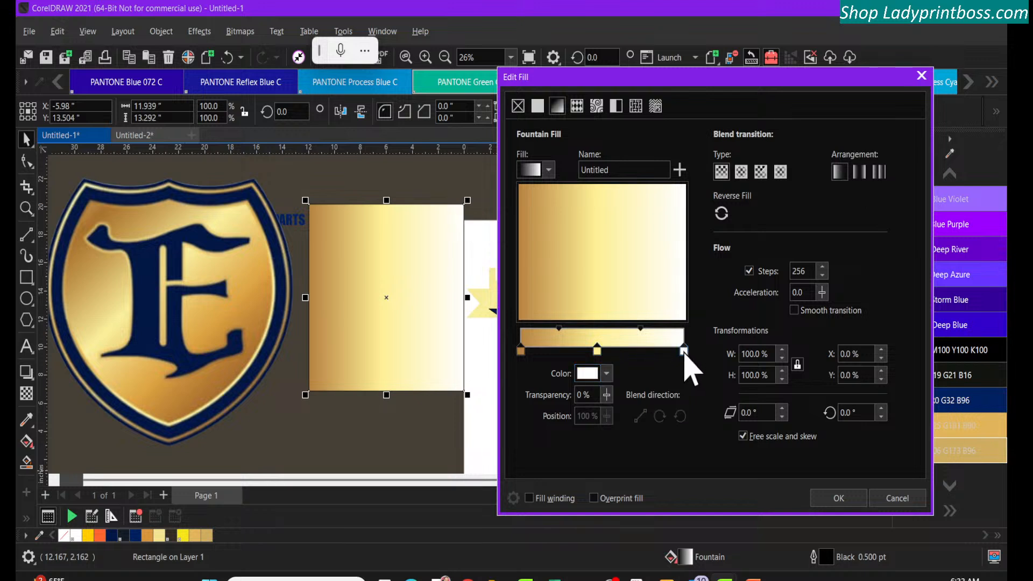
pyautogui.click(606, 374)
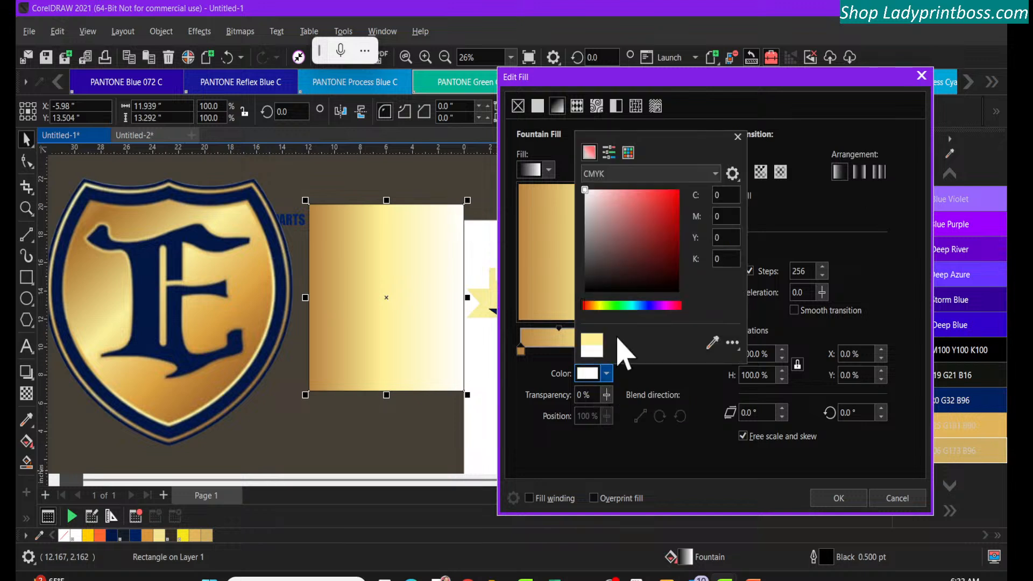
pyautogui.click(713, 342)
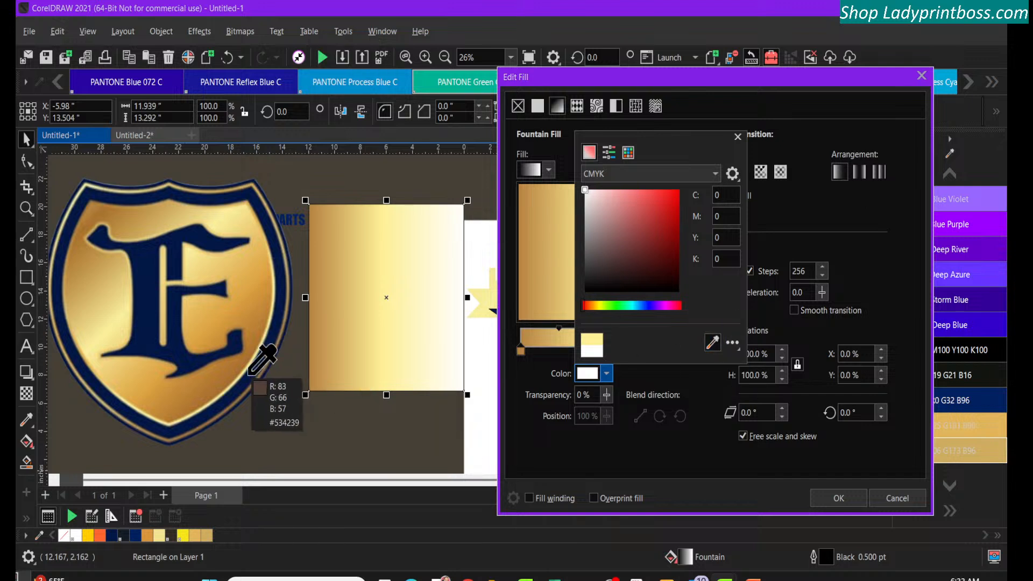
pyautogui.click(215, 376)
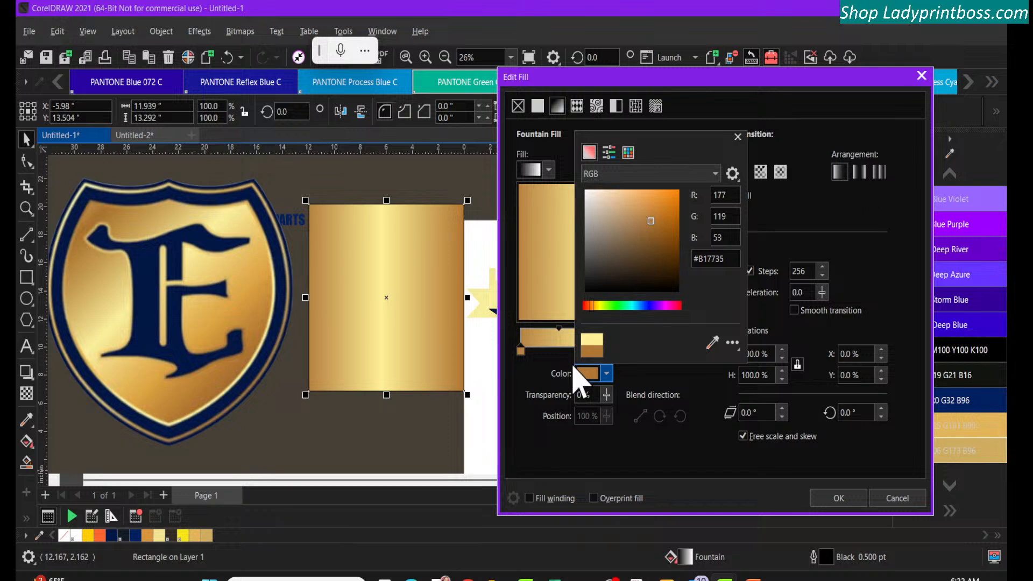
pyautogui.click(738, 137)
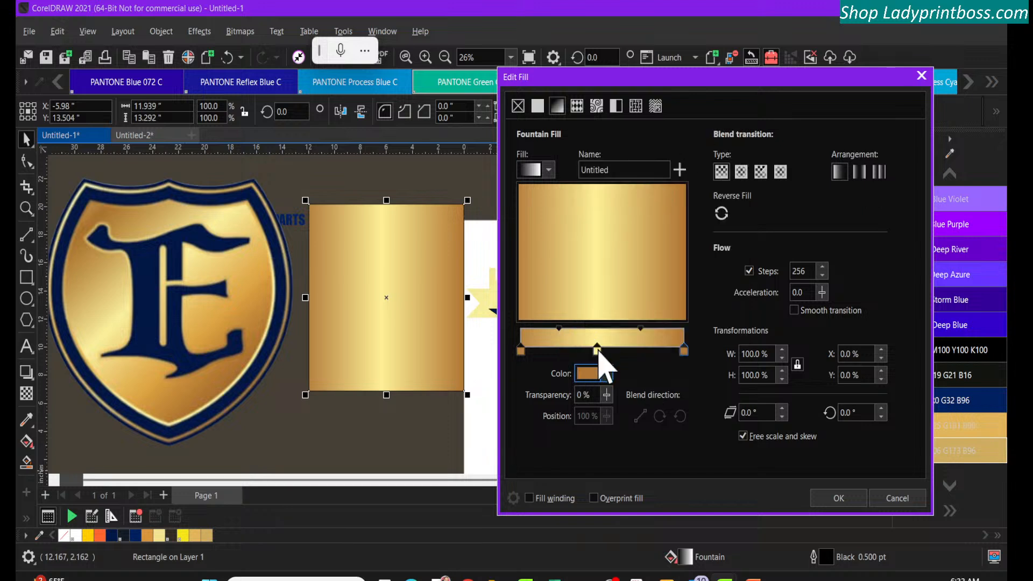
# Reposition the light gold node to 49% along the gradient
pyautogui.click(597, 350)
pyautogui.moveTo(598, 352)
pyautogui.mouseDown()
pyautogui.moveTo(630, 354)
pyautogui.moveTo(585, 352)
pyautogui.mouseUp()
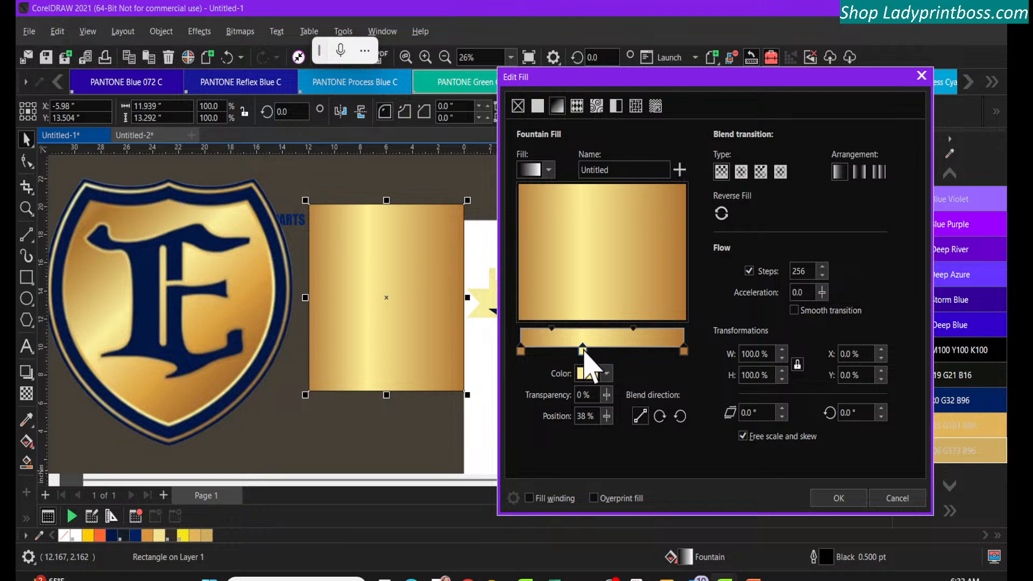
pyautogui.moveTo(584, 353); pyautogui.dragTo(601, 355)
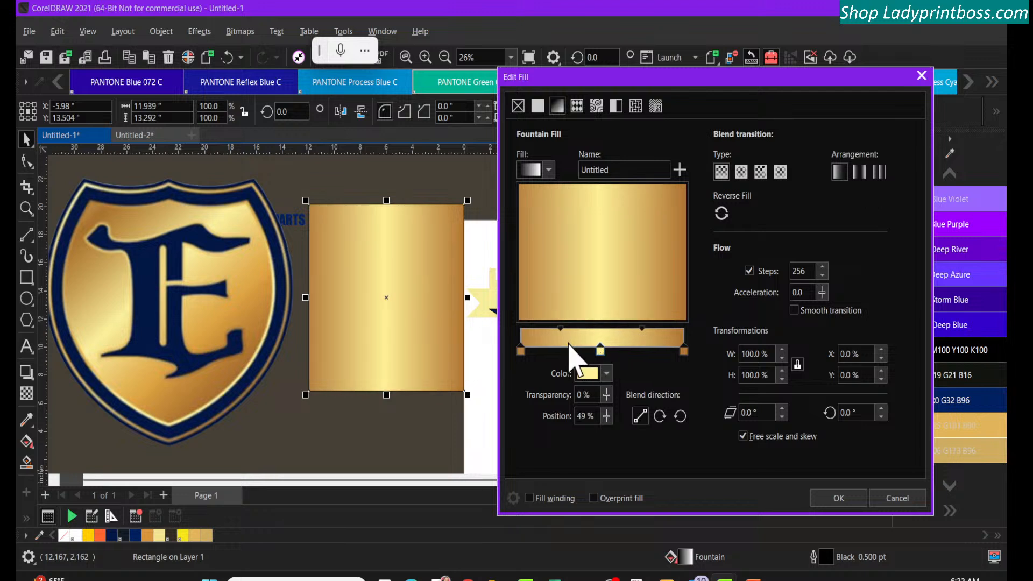
# Adjust the blend midpoints on both sides of the light gold node, setting the end-side midpoint to 51%
pyautogui.click(561, 328)
pyautogui.moveTo(560, 329); pyautogui.dragTo(543, 330)
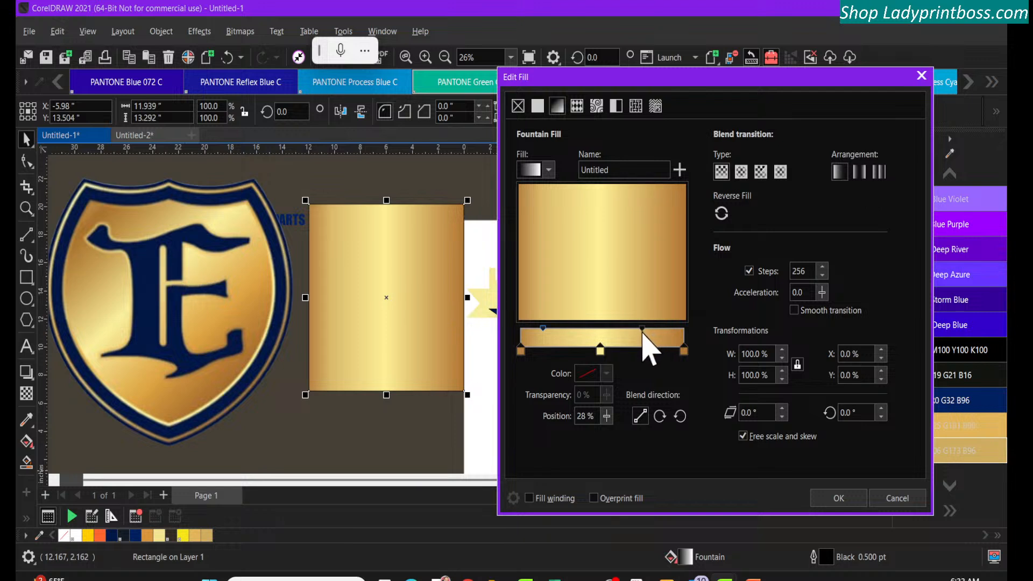
pyautogui.moveTo(642, 329); pyautogui.dragTo(668, 333)
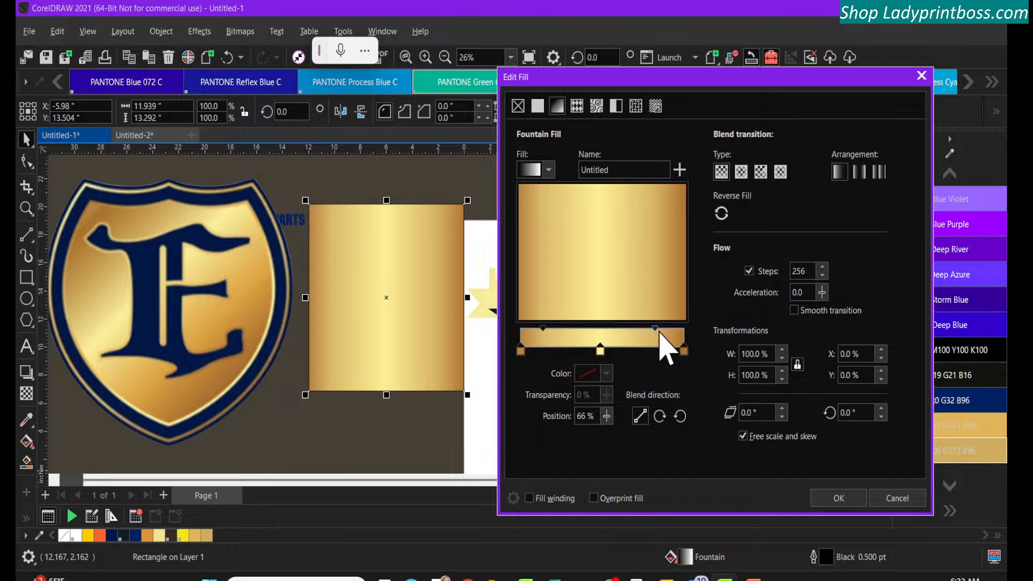
pyautogui.moveTo(655, 330); pyautogui.dragTo(644, 332)
pyautogui.moveTo(542, 330); pyautogui.dragTo(578, 329)
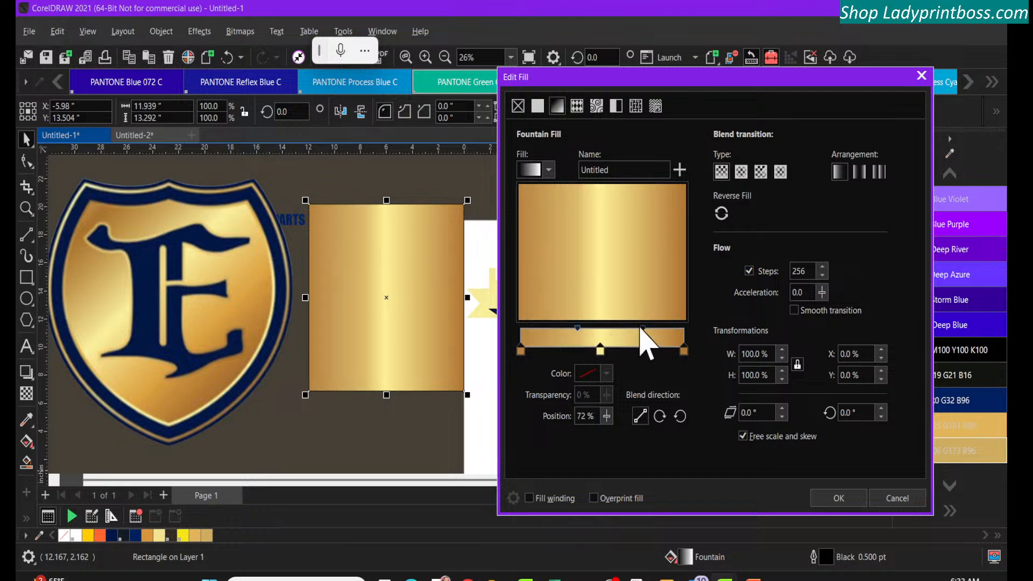
pyautogui.moveTo(642, 330); pyautogui.dragTo(613, 333)
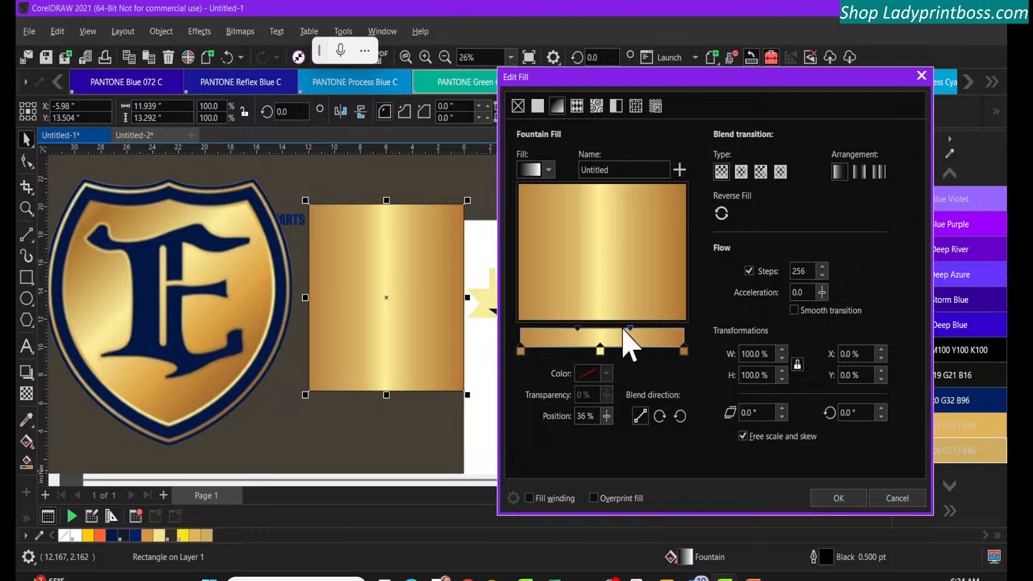
pyautogui.moveTo(631, 329); pyautogui.dragTo(654, 329)
pyautogui.click(578, 330)
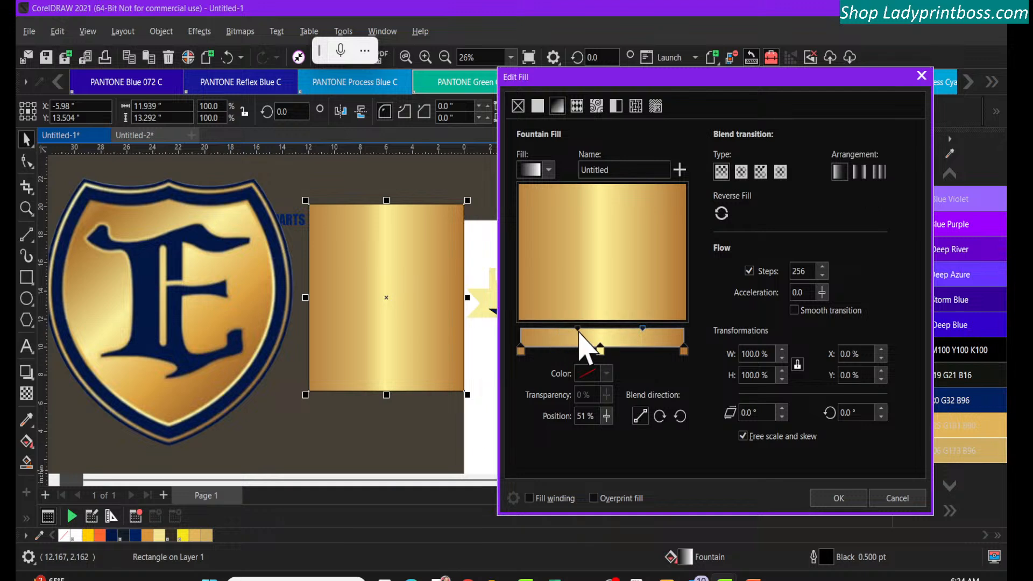
pyautogui.moveTo(578, 329); pyautogui.dragTo(564, 330)
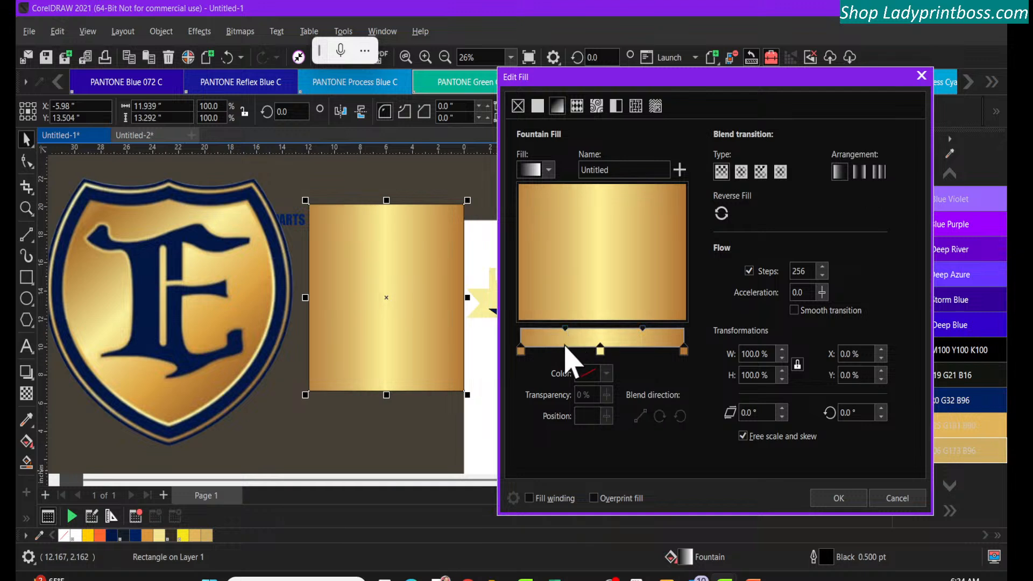
# Try an extra near-white node R247 G247 B247 at 27% in the gradient and remove it again
pyautogui.doubleClick(564, 346)
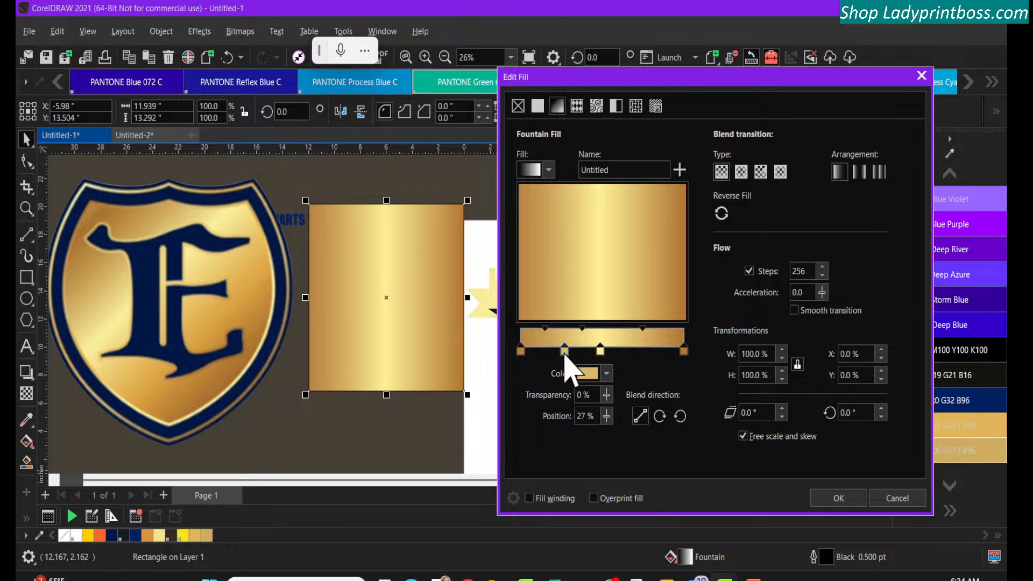
pyautogui.click(606, 374)
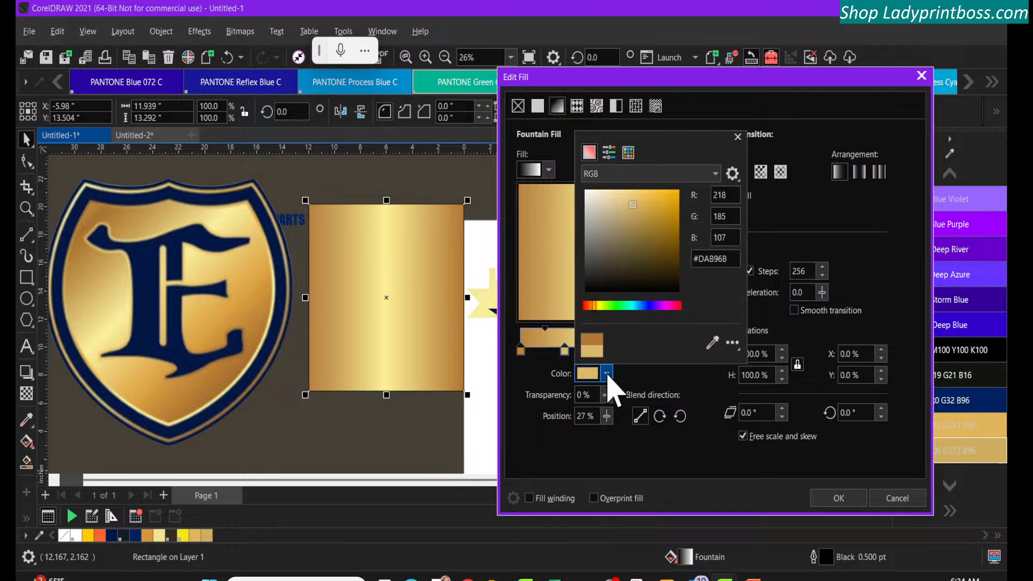
pyautogui.moveTo(633, 208)
pyautogui.mouseDown()
pyautogui.moveTo(601, 215)
pyautogui.moveTo(580, 198)
pyautogui.mouseUp()
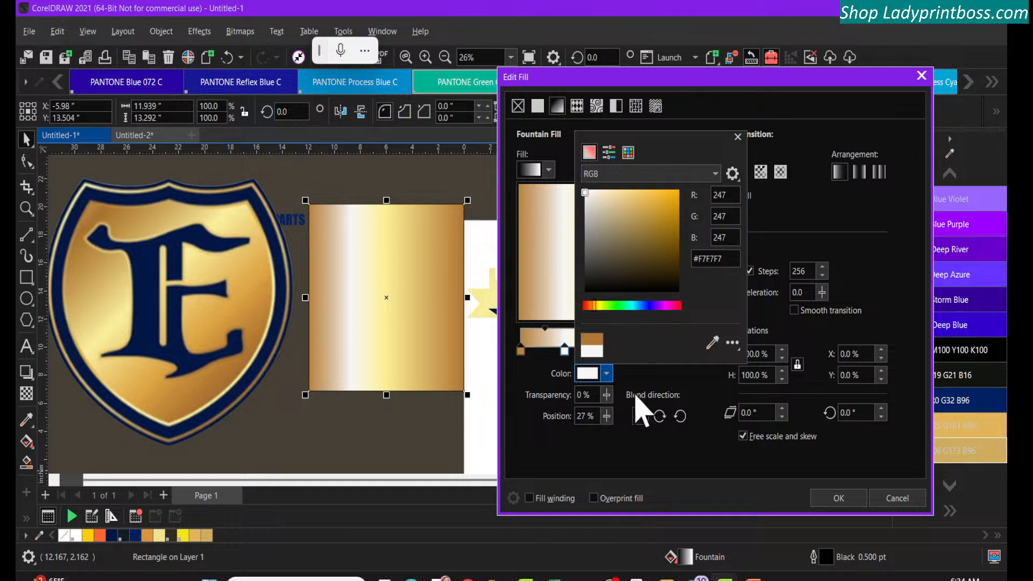
pyautogui.click(537, 377)
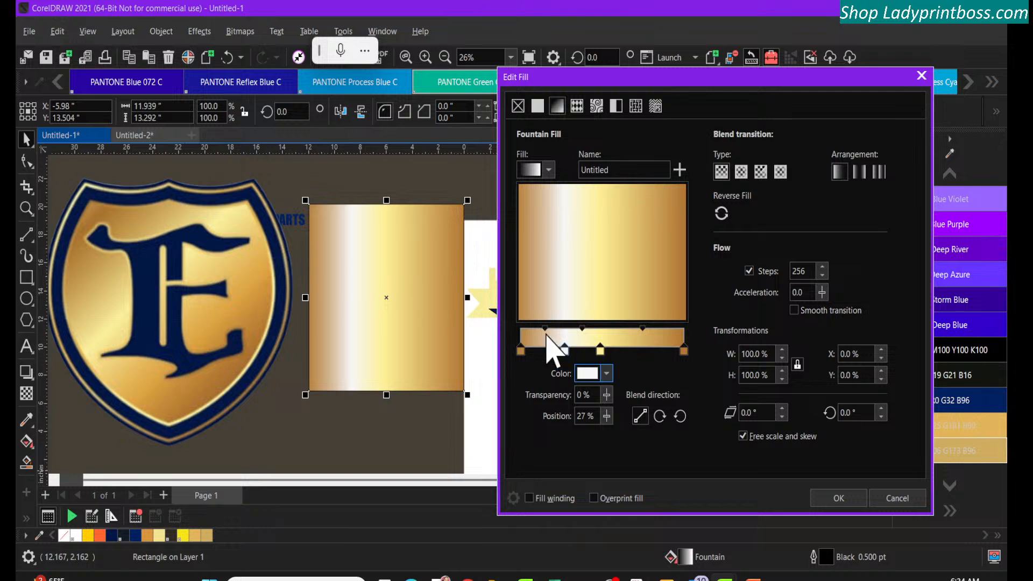
pyautogui.moveTo(545, 327); pyautogui.dragTo(571, 329)
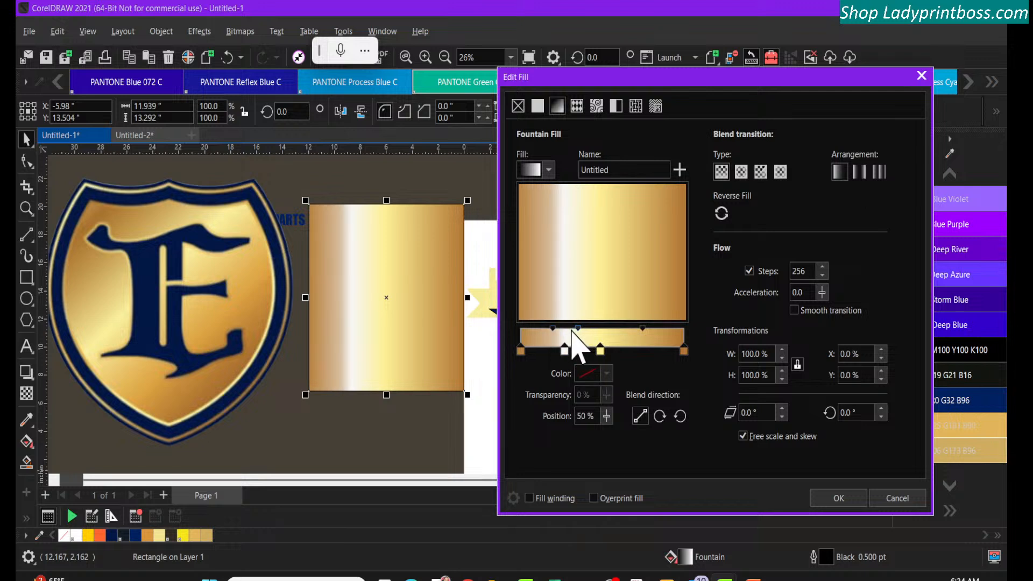
pyautogui.doubleClick(564, 351)
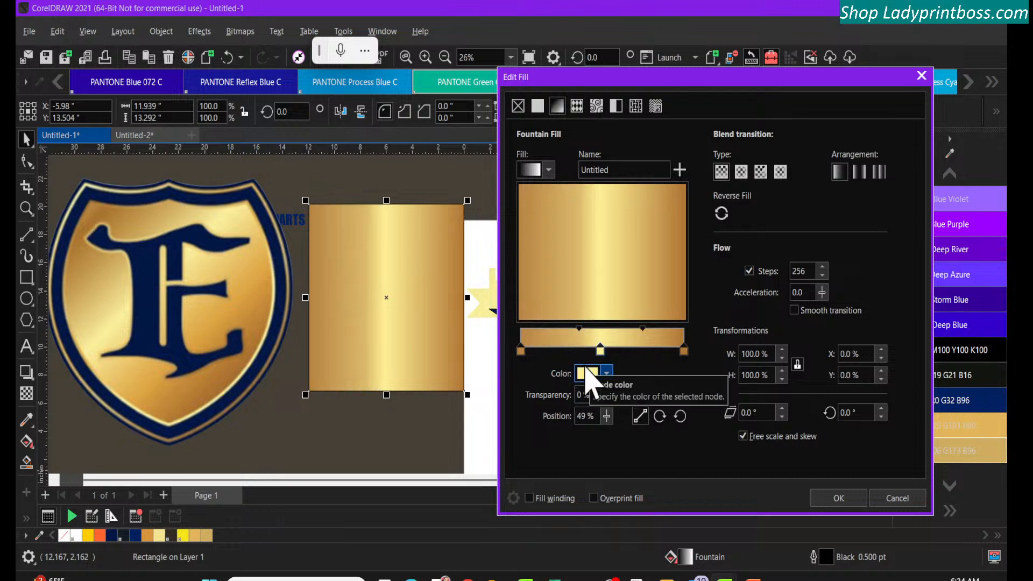
# Set the start-side blend midpoint to 52% and try several gradient angles, ending at 198.4°
pyautogui.moveTo(578, 332); pyautogui.dragTo(560, 331)
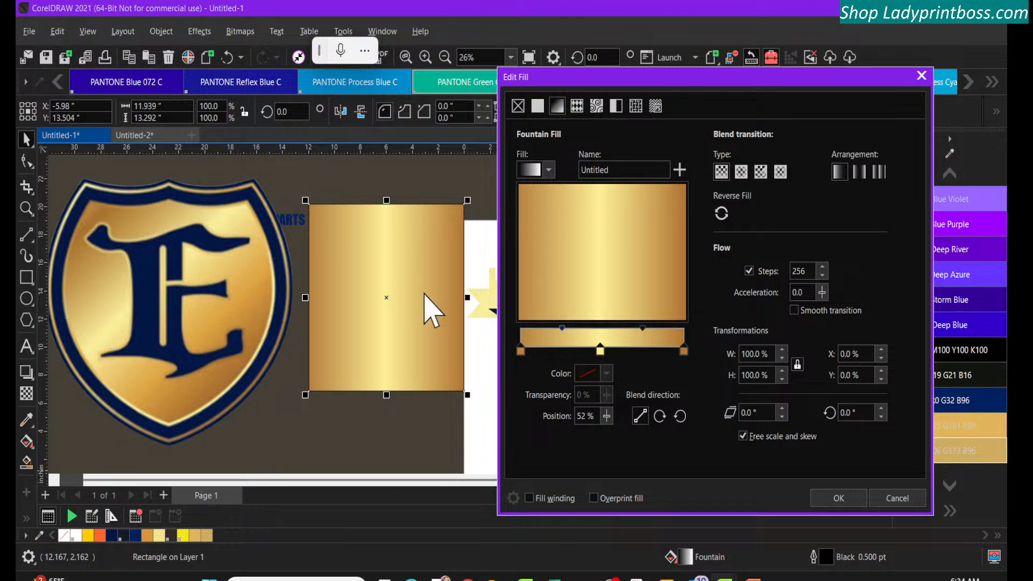
pyautogui.click(593, 251)
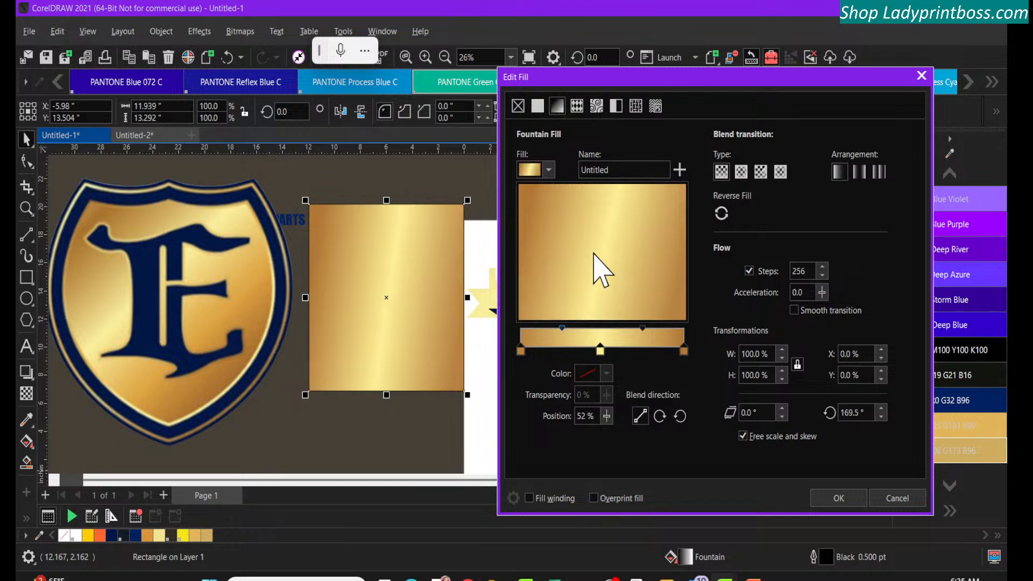
pyautogui.moveTo(604, 253); pyautogui.dragTo(506, 186)
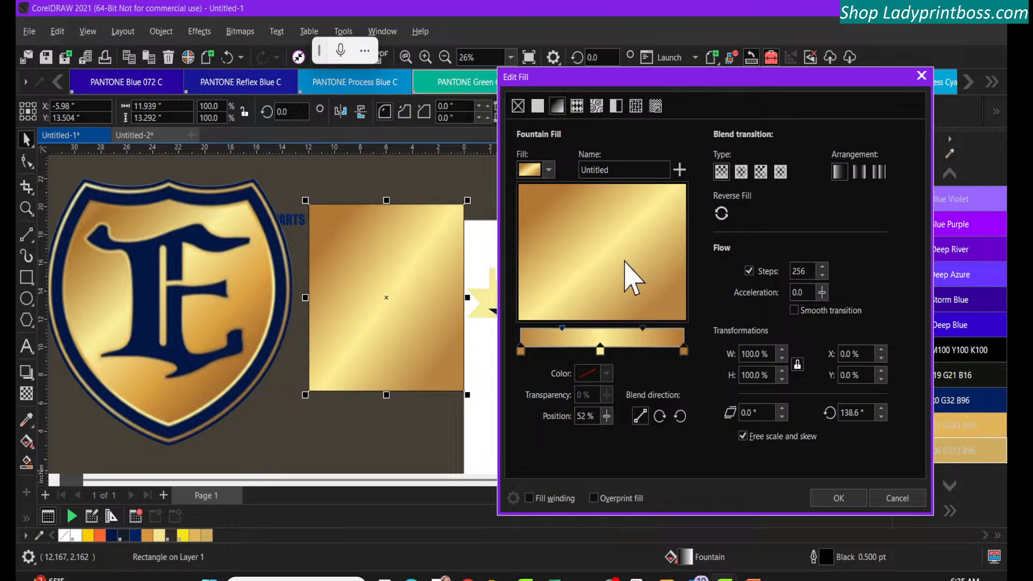
pyautogui.moveTo(621, 260); pyautogui.dragTo(603, 248)
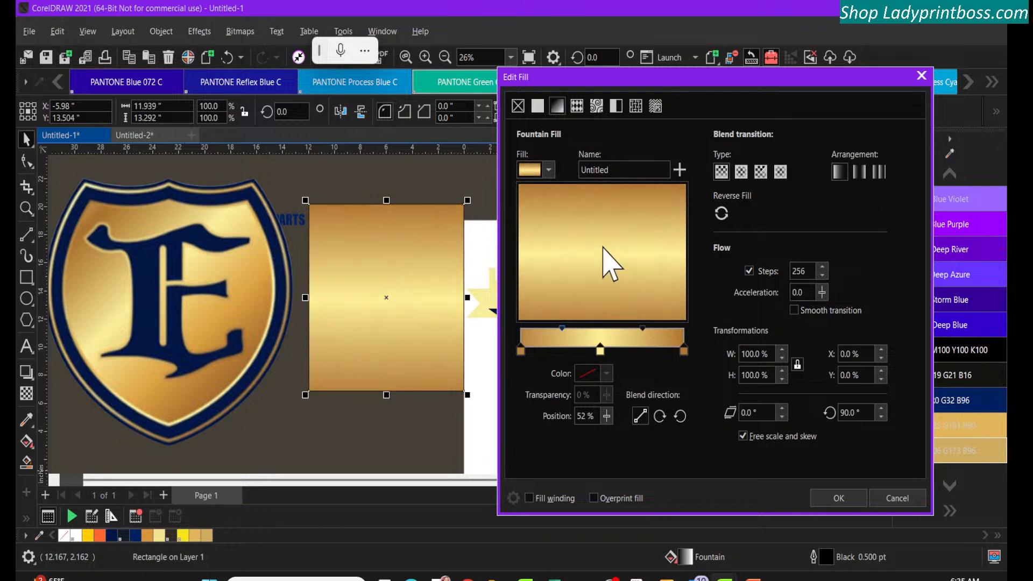
pyautogui.moveTo(602, 250); pyautogui.dragTo(596, 255)
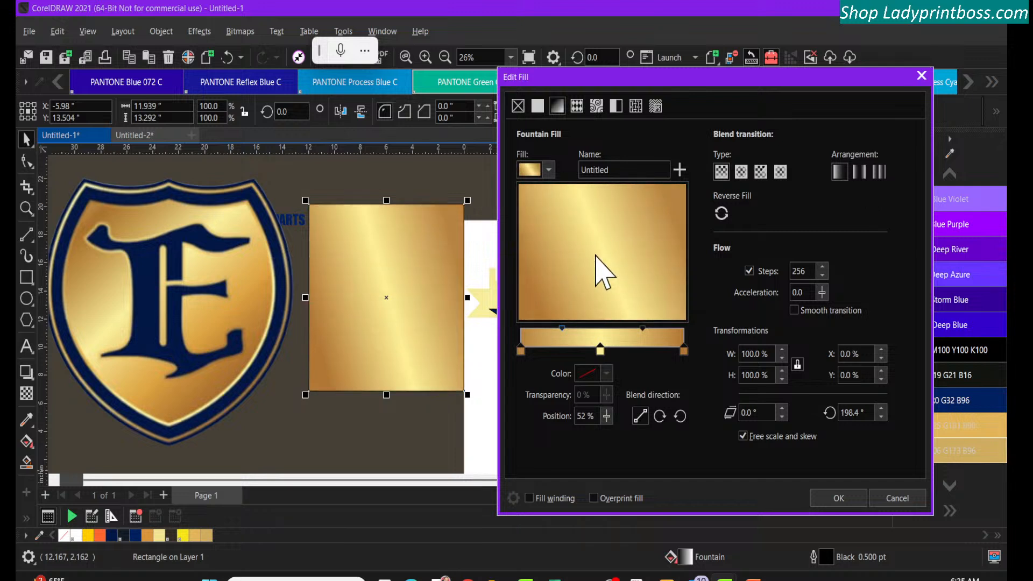
# Try the elliptical fountain fill with the start-side midpoint at 68% and the end-side midpoint at 53%
pyautogui.click(720, 174)
pyautogui.click(741, 175)
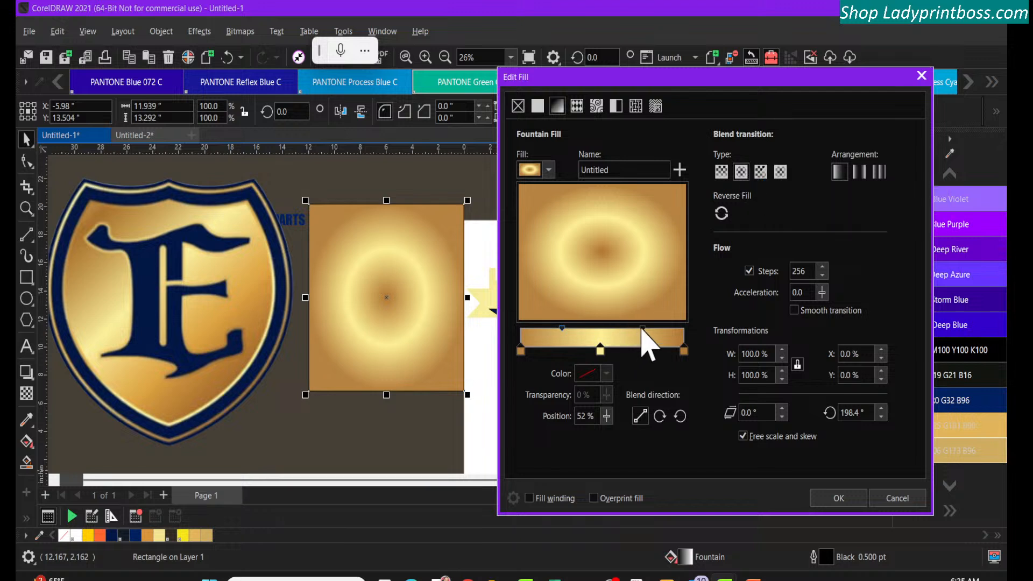
pyautogui.moveTo(642, 328); pyautogui.dragTo(670, 346)
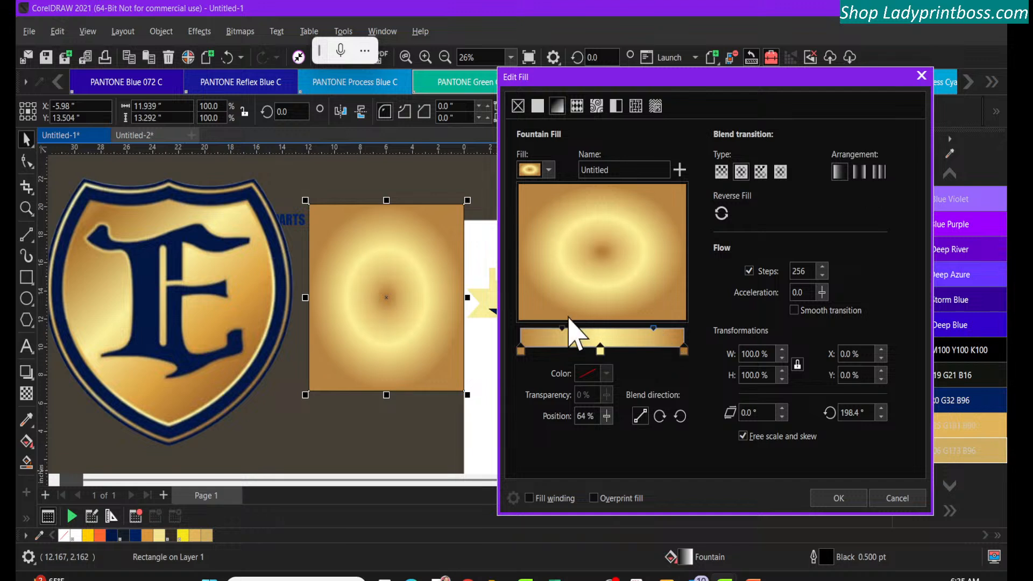
pyautogui.moveTo(563, 329); pyautogui.dragTo(536, 329)
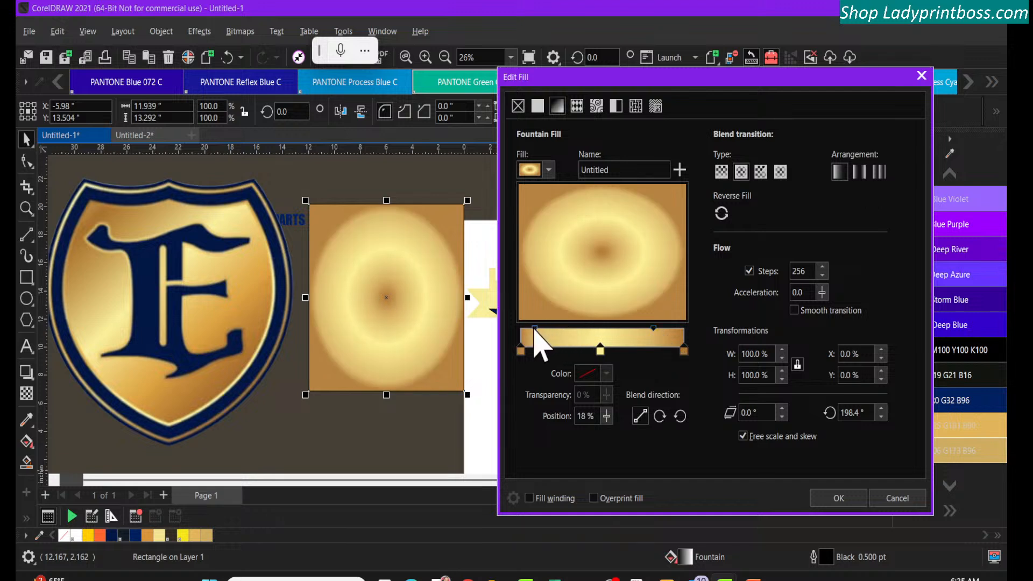
pyautogui.moveTo(536, 329); pyautogui.dragTo(573, 331)
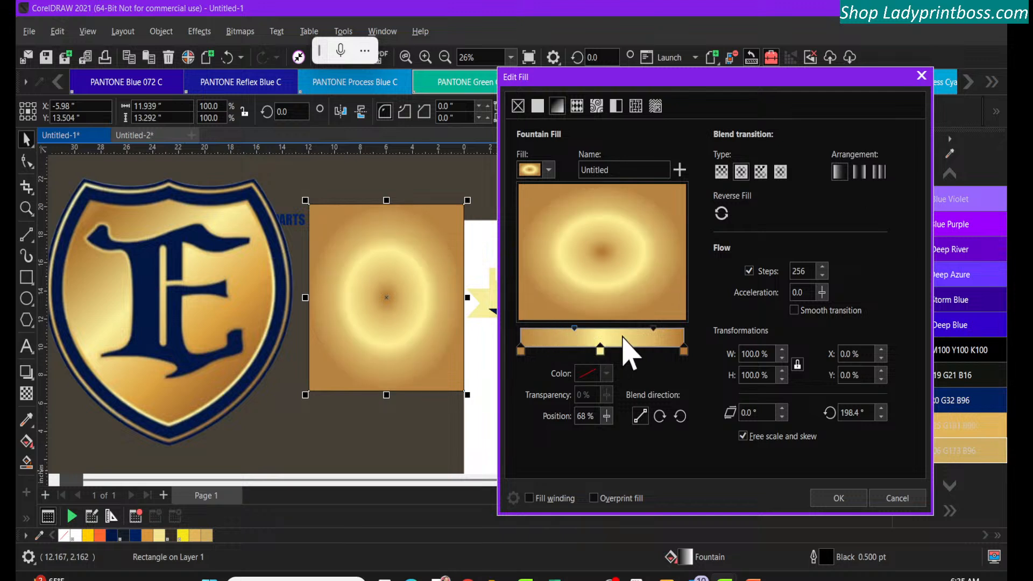
pyautogui.moveTo(653, 329); pyautogui.dragTo(638, 330)
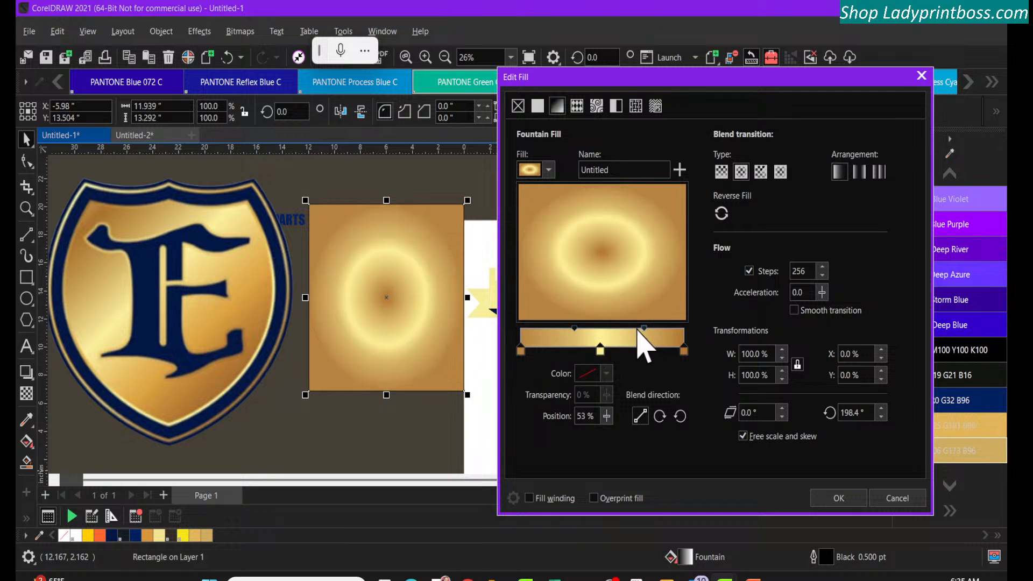
# Try the conical fountain fill with the end-side midpoint at 56% and the start-side midpoint at 54%
pyautogui.click(759, 172)
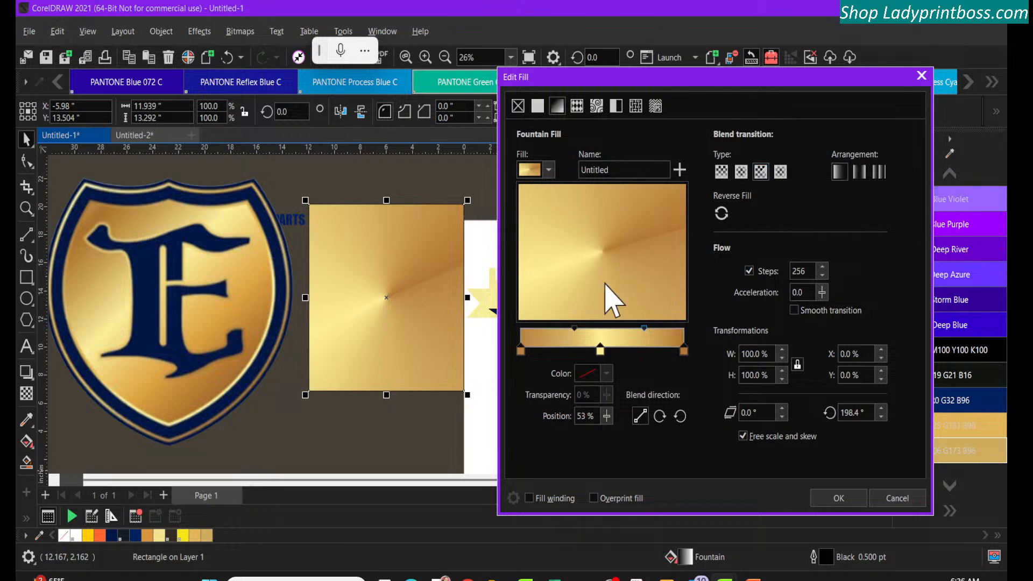
pyautogui.moveTo(575, 329); pyautogui.dragTo(548, 330)
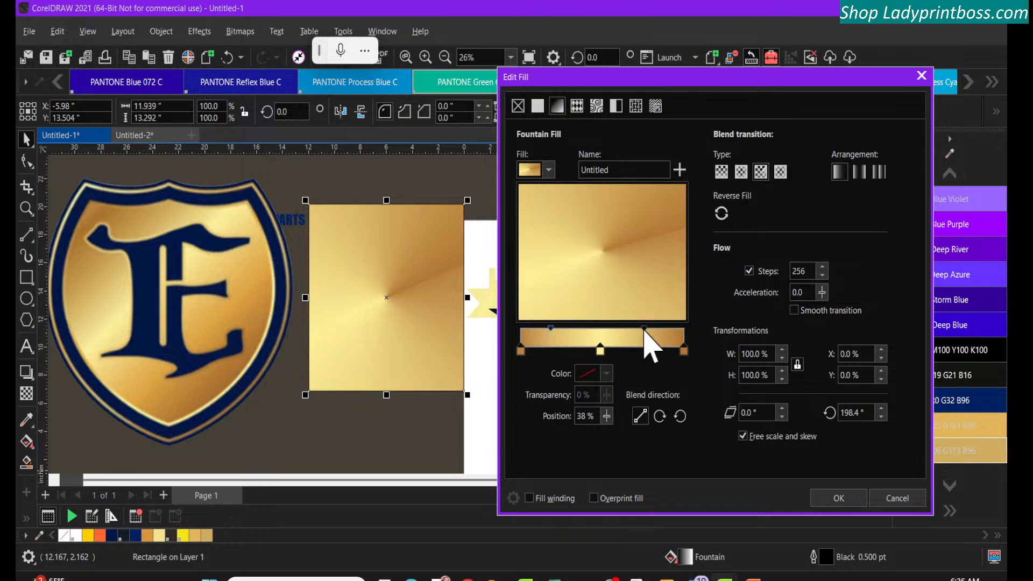
pyautogui.moveTo(645, 329); pyautogui.dragTo(681, 334)
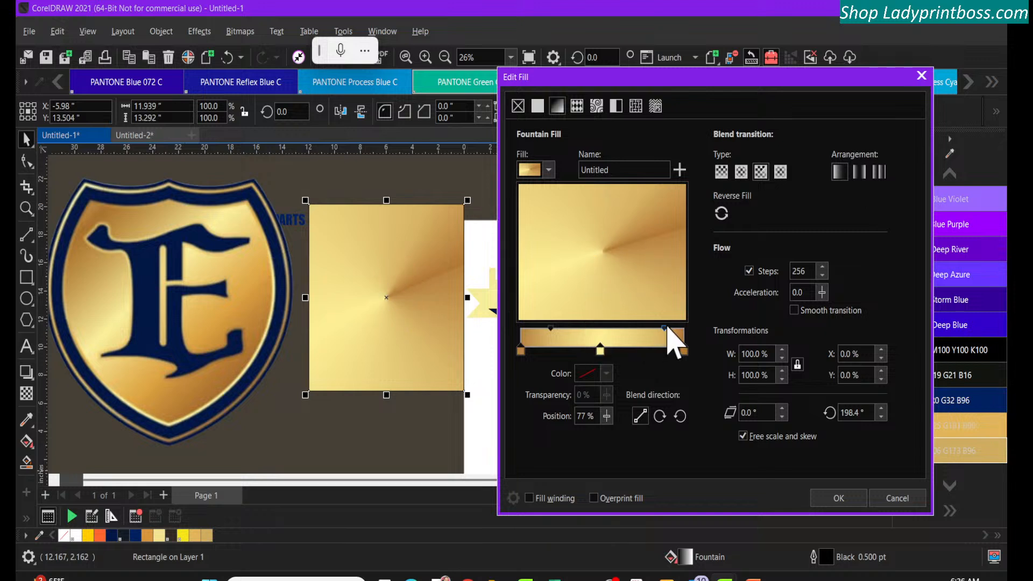
pyautogui.moveTo(663, 327); pyautogui.dragTo(629, 338)
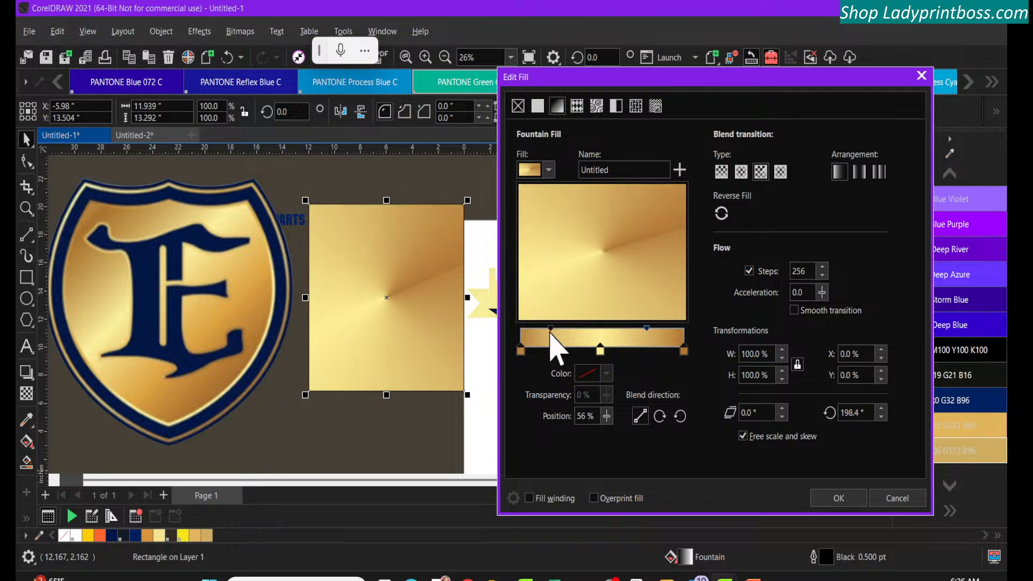
pyautogui.moveTo(549, 333); pyautogui.dragTo(563, 338)
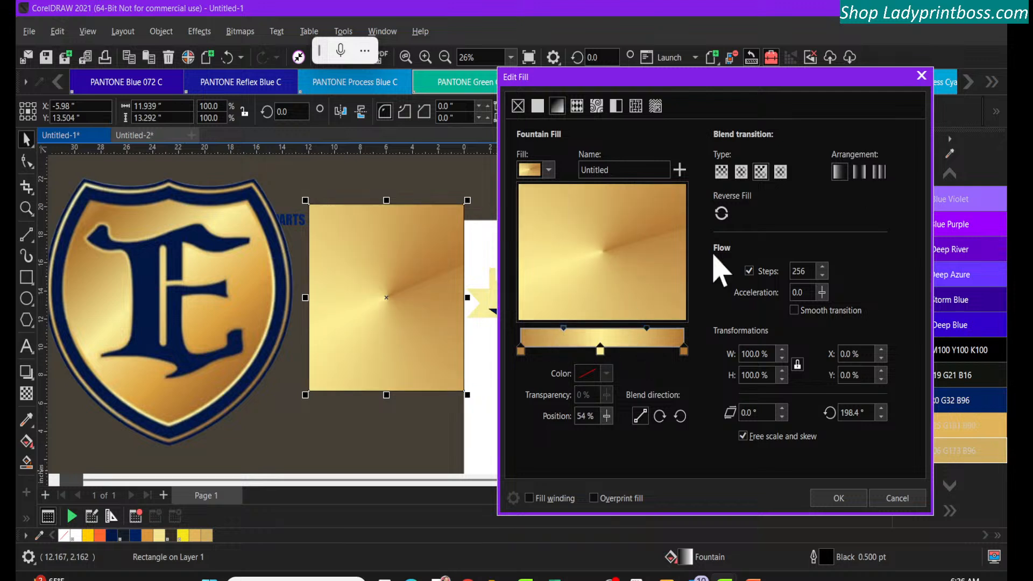
# Try the rectangular fountain fill, setting the start-side midpoint to 54% and the end-side midpoint to 53%
pyautogui.click(781, 172)
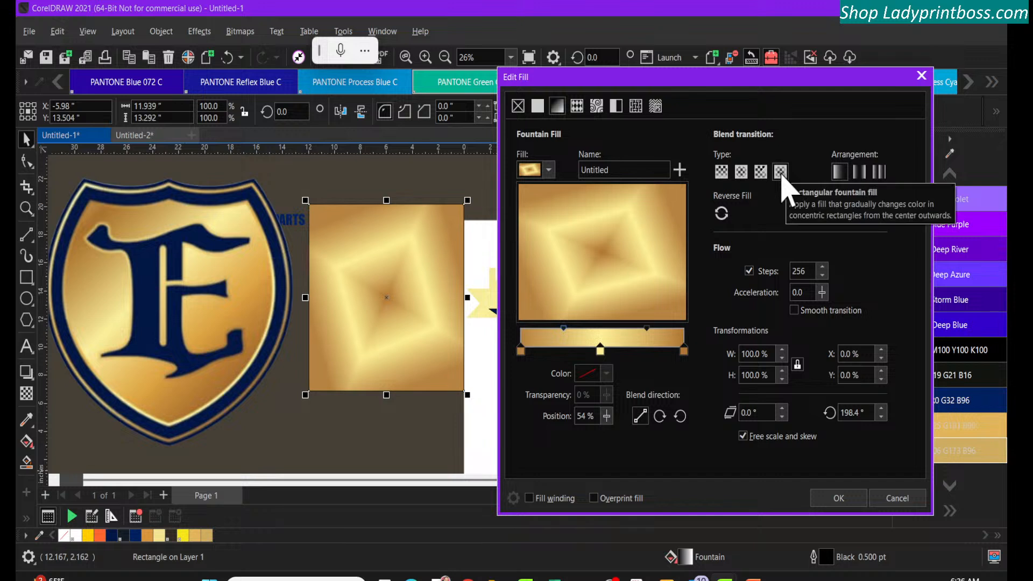
pyautogui.click(646, 329)
pyautogui.moveTo(646, 329)
pyautogui.mouseDown()
pyautogui.moveTo(659, 334)
pyautogui.moveTo(641, 336)
pyautogui.mouseUp()
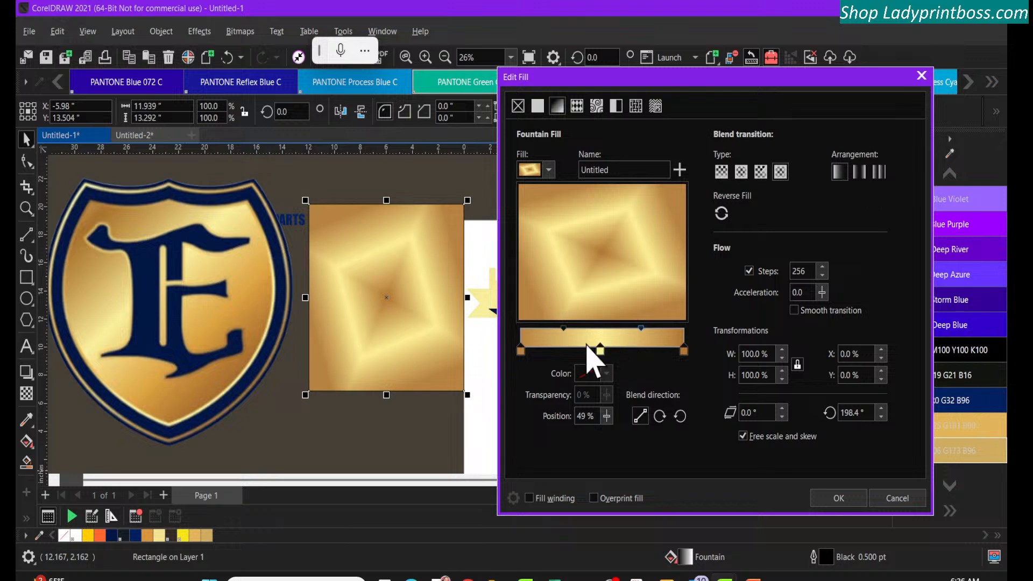
pyautogui.moveTo(563, 329); pyautogui.dragTo(532, 330)
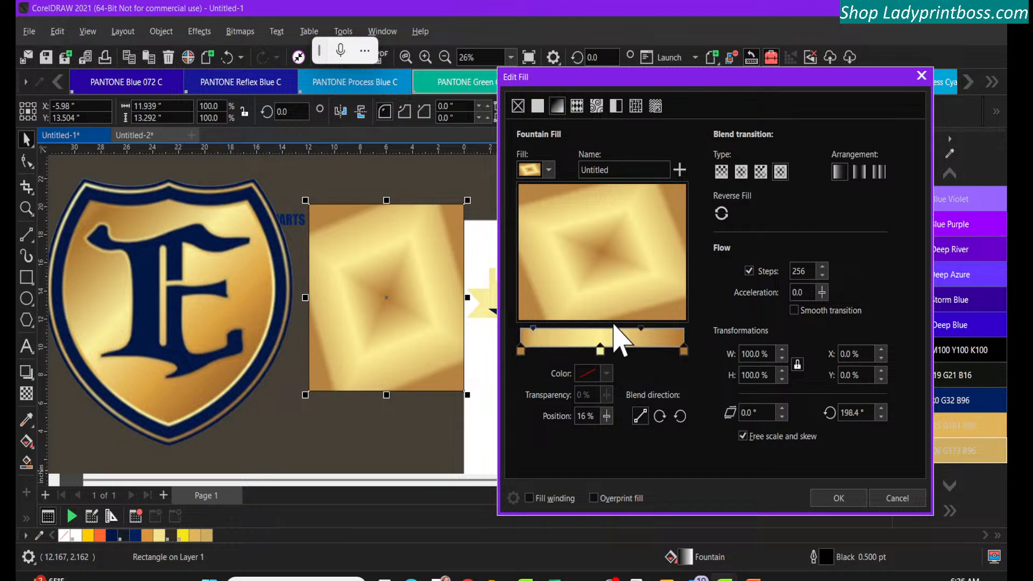
pyautogui.moveTo(652, 329); pyautogui.dragTo(672, 329)
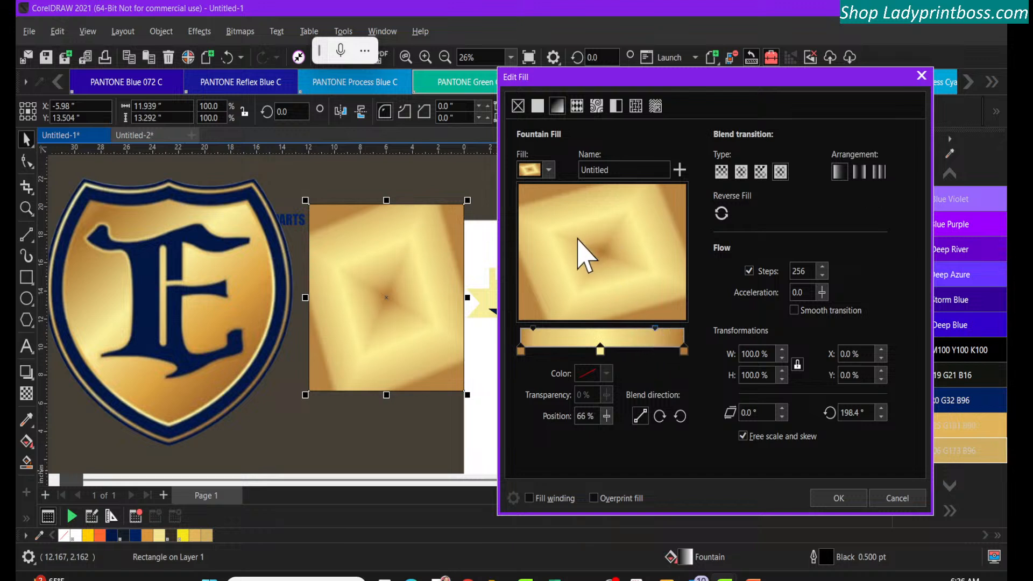
pyautogui.moveTo(532, 328); pyautogui.dragTo(566, 330)
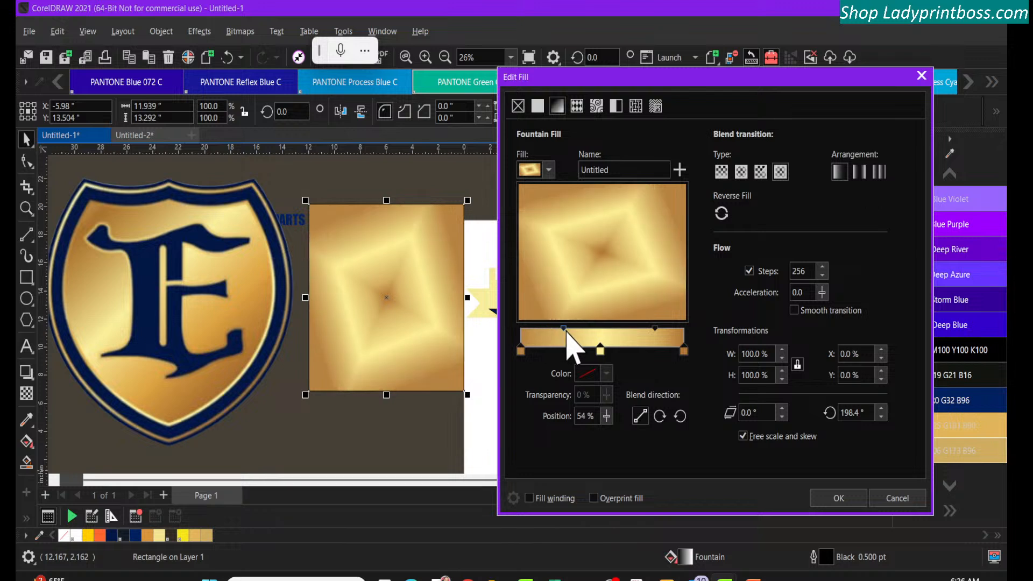
pyautogui.moveTo(655, 328); pyautogui.dragTo(635, 330)
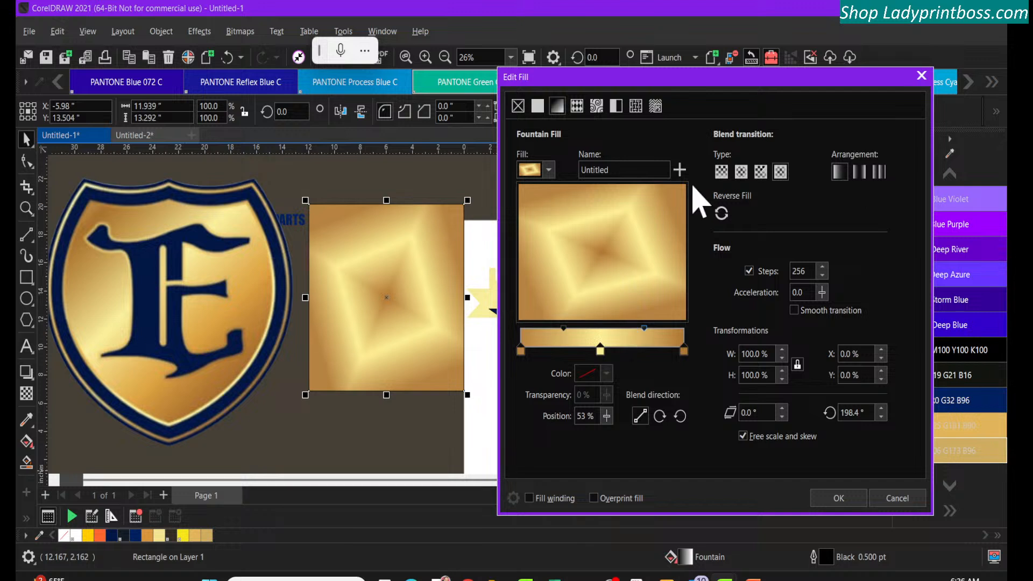
# Switch the gradient back to the linear type and compare the default, mirrored and repeat arrangements
pyautogui.click(721, 172)
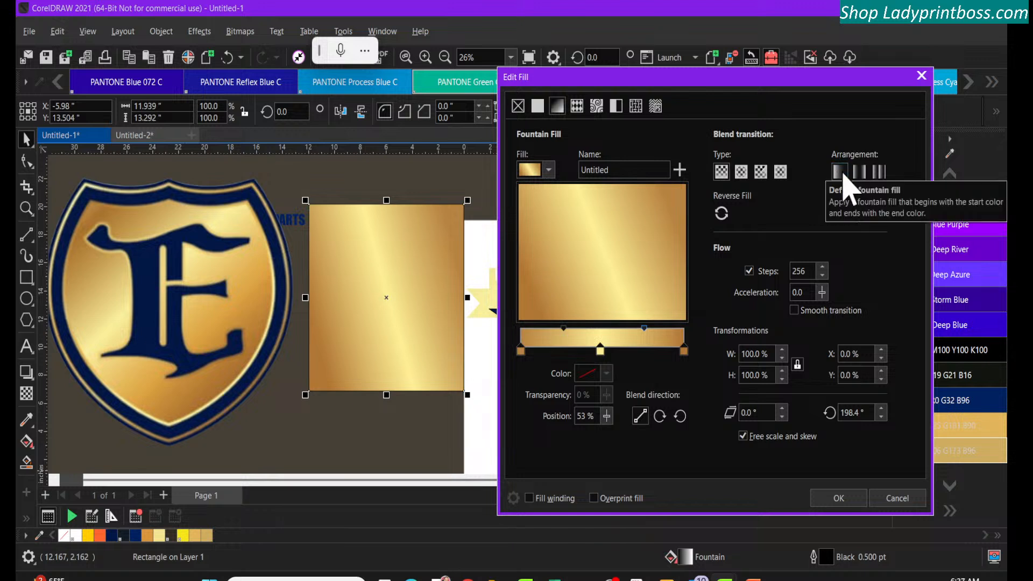
pyautogui.click(859, 176)
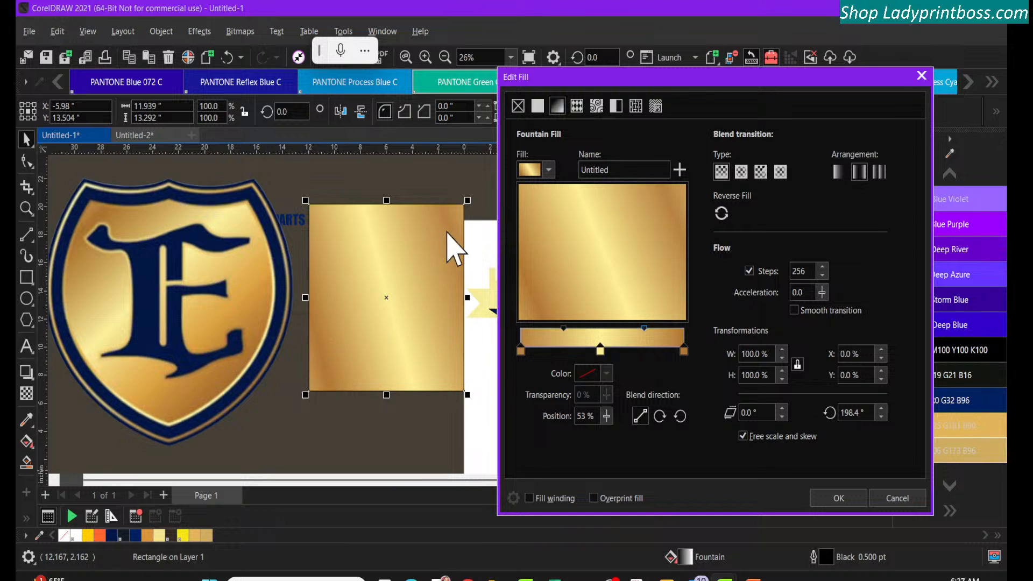
pyautogui.click(839, 172)
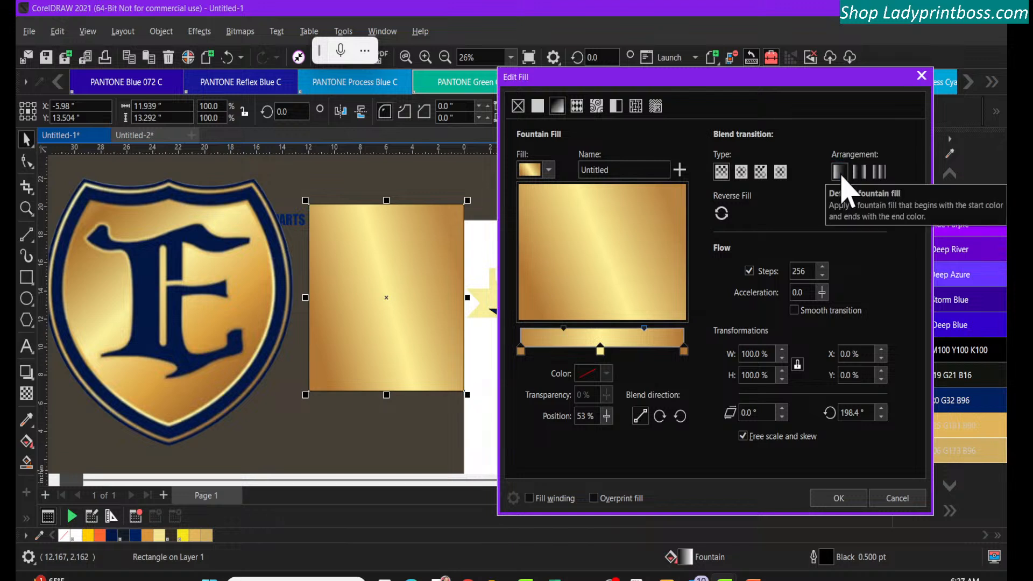
pyautogui.click(858, 178)
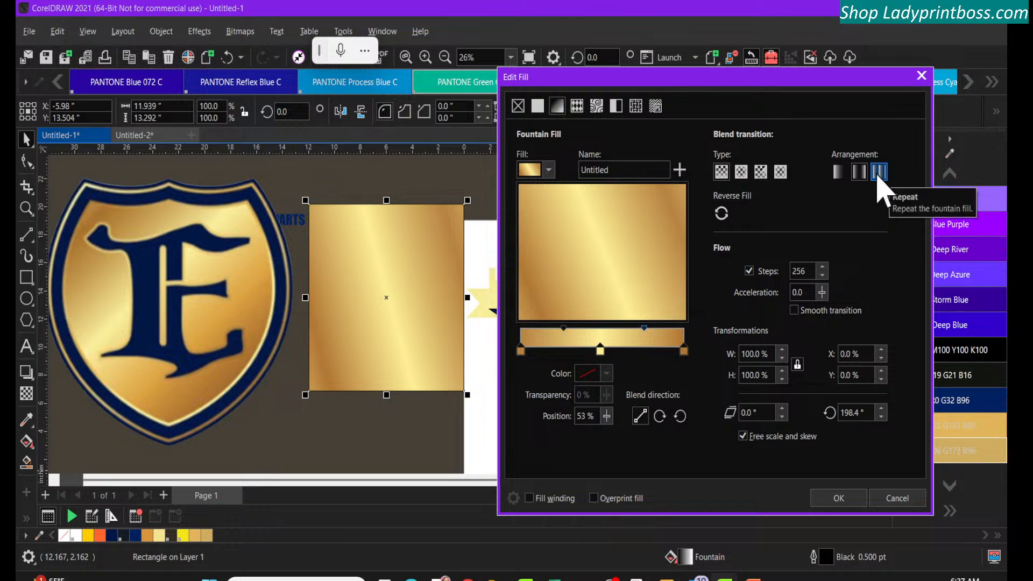
pyautogui.click(877, 174)
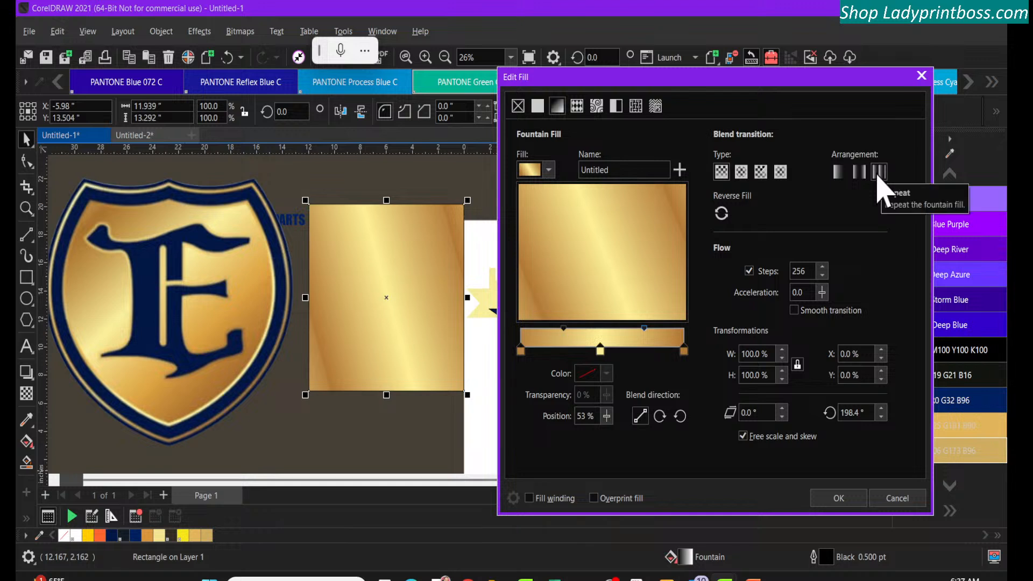
# Rotate the gradient to a 143.1° diagonal in the mirrored arrangement and restore the default arrangement
pyautogui.click(858, 172)
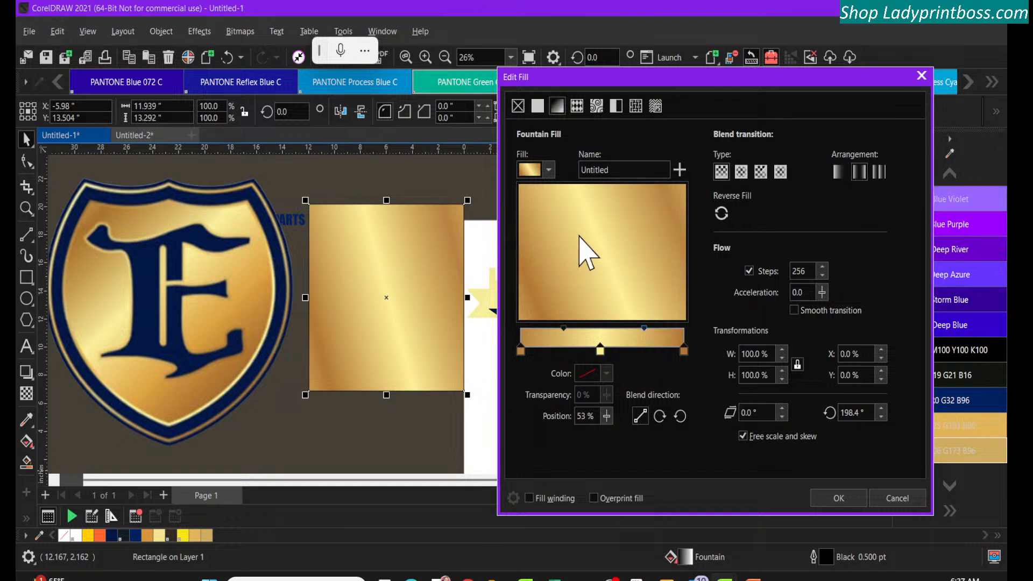
pyautogui.moveTo(601, 235); pyautogui.dragTo(599, 252)
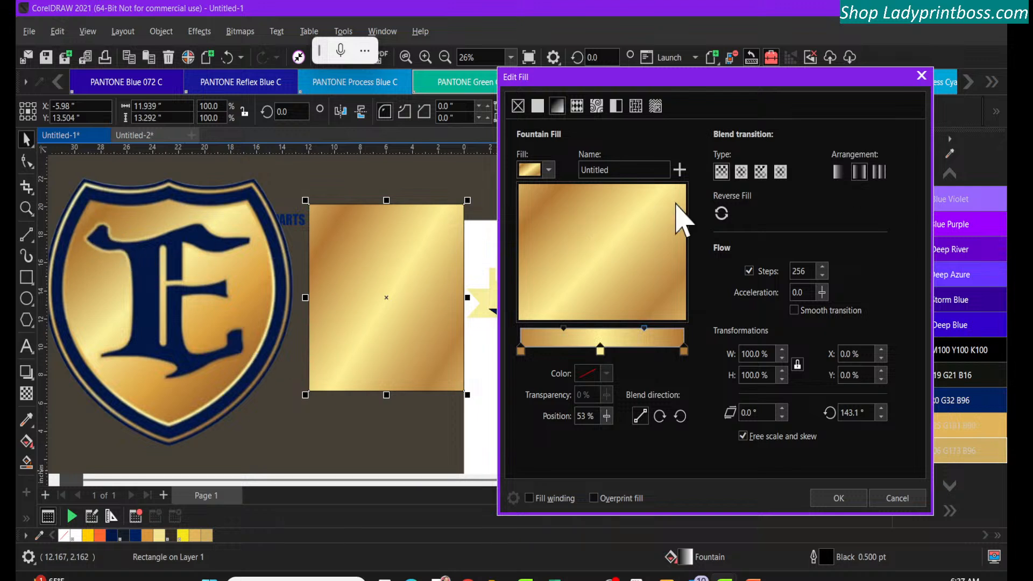
pyautogui.click(838, 172)
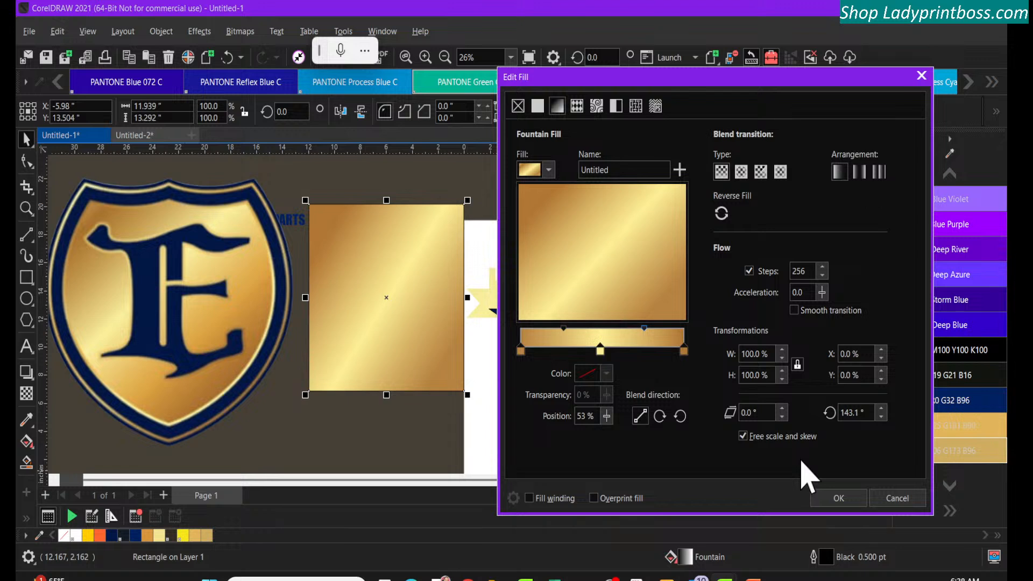
# Start saving the gold gradient as a custom fountain fill titled "Old GOLD" in the Metal category
pyautogui.click(549, 170)
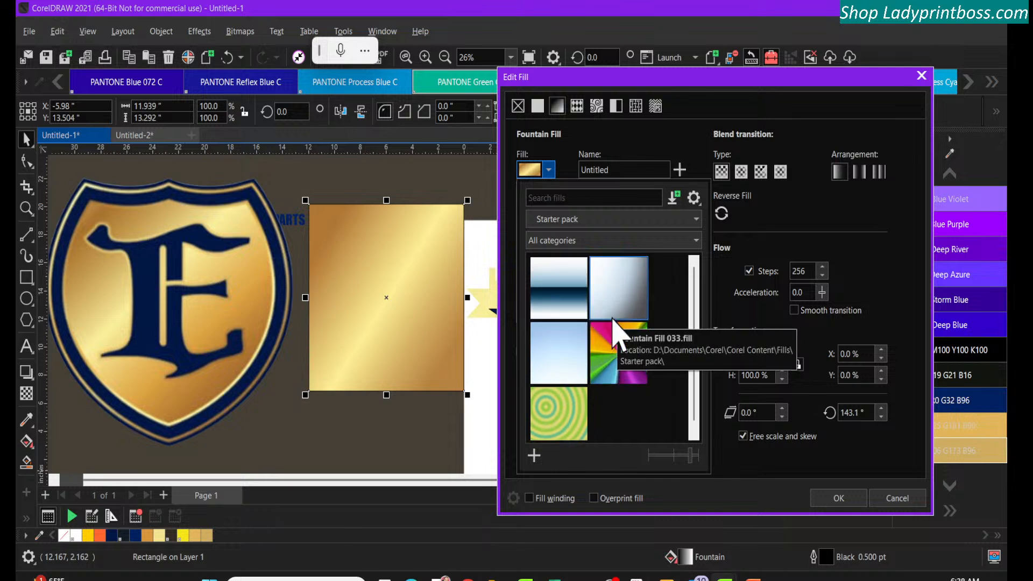
pyautogui.click(534, 458)
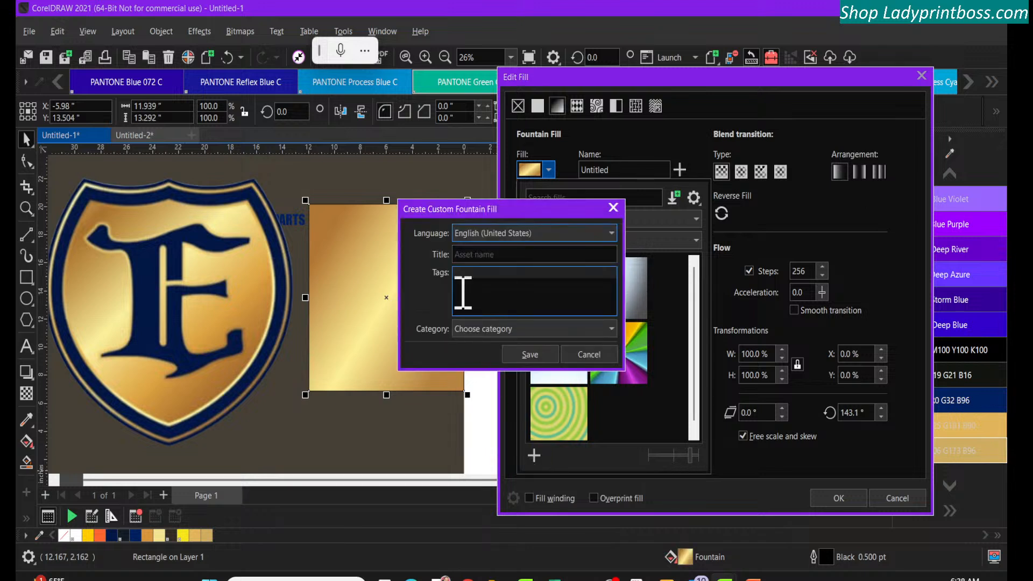
pyautogui.click(469, 254)
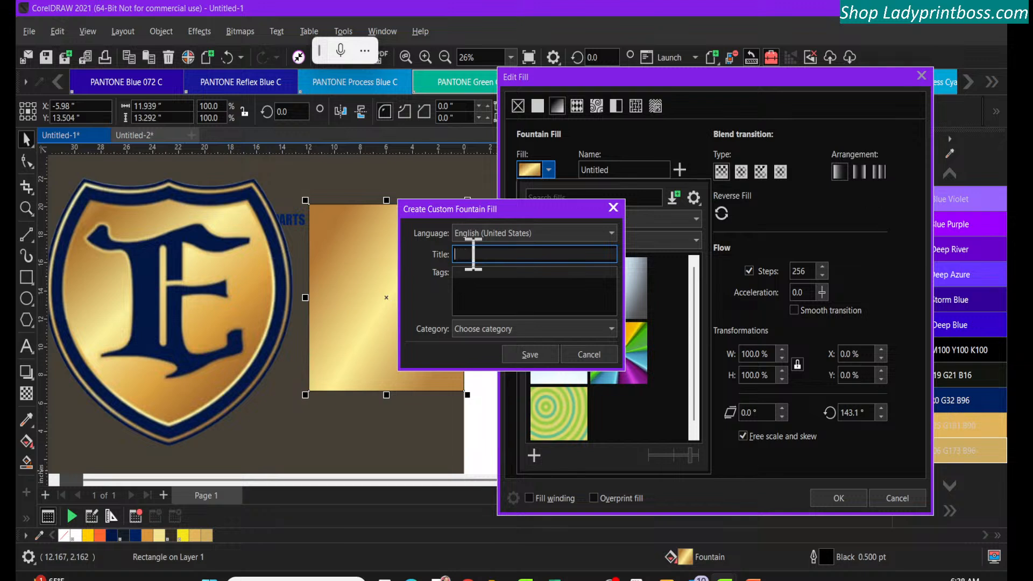
pyautogui.write('Ol')
pyautogui.write('d G')
pyautogui.write('OlD')
pyautogui.write('LD')
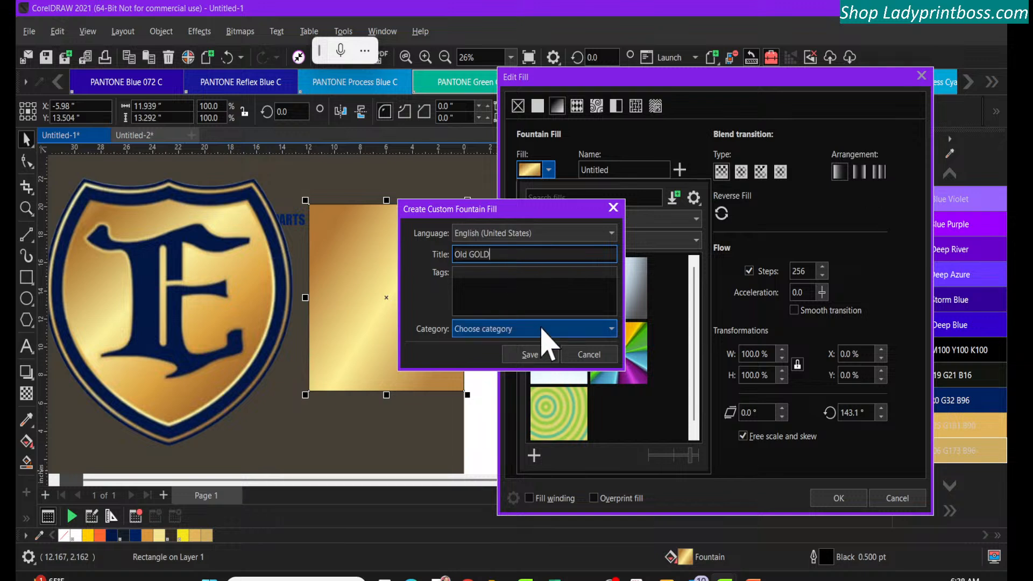
pyautogui.click(541, 329)
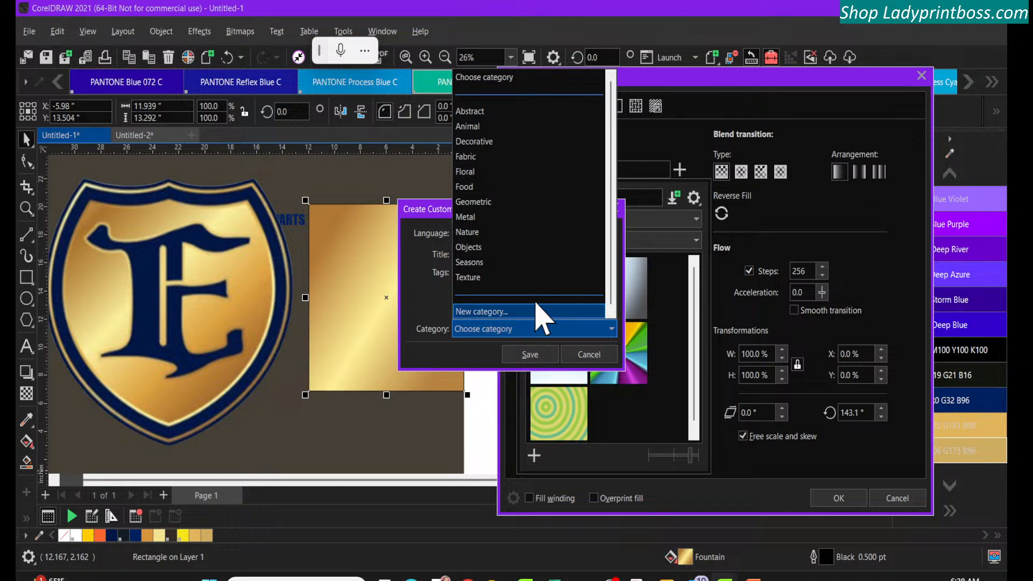
pyautogui.click(511, 215)
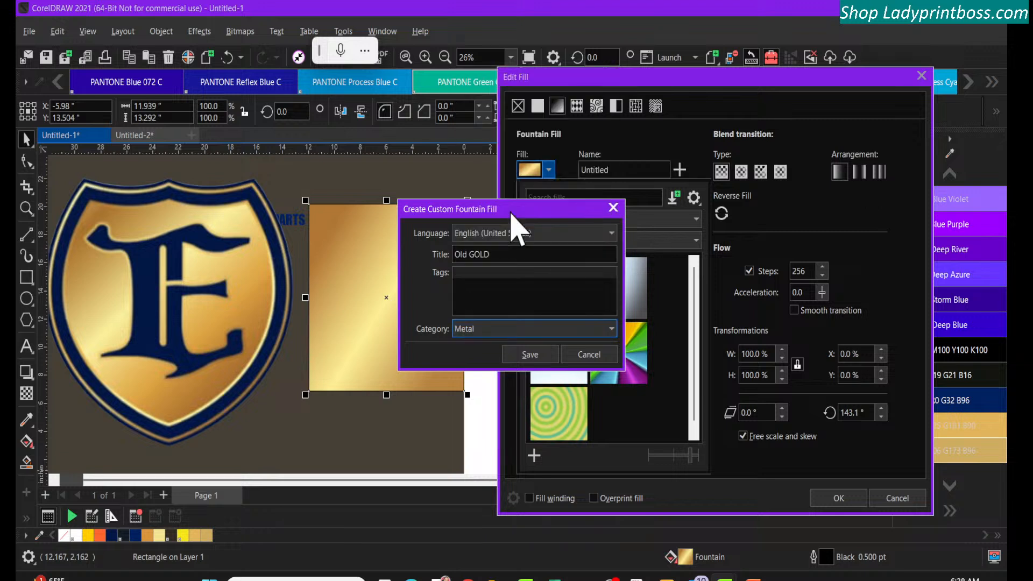
# Prefix the custom fill's title to read "LPG Old GOLD" and save it to the local library
pyautogui.click(508, 253)
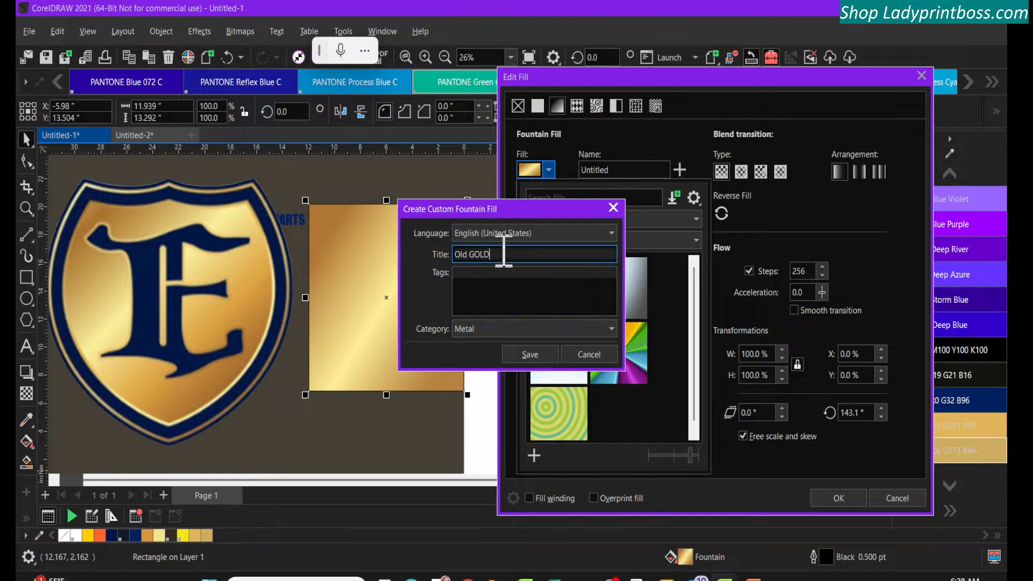
pyautogui.click(456, 254)
pyautogui.write('BPG')
pyautogui.click(529, 354)
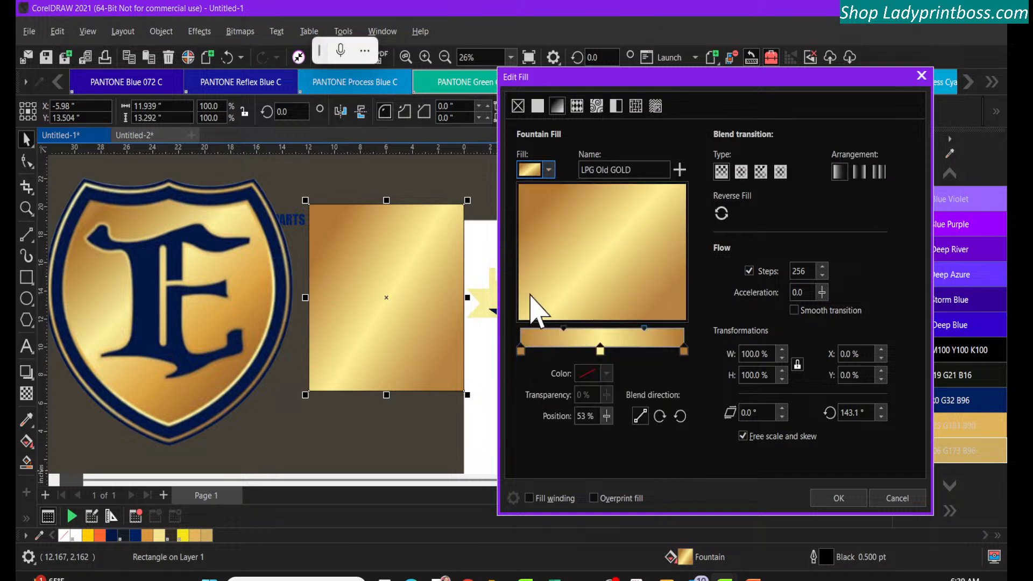
# Filter the fill library to the Metal category to check the saved gold fill
pyautogui.click(548, 171)
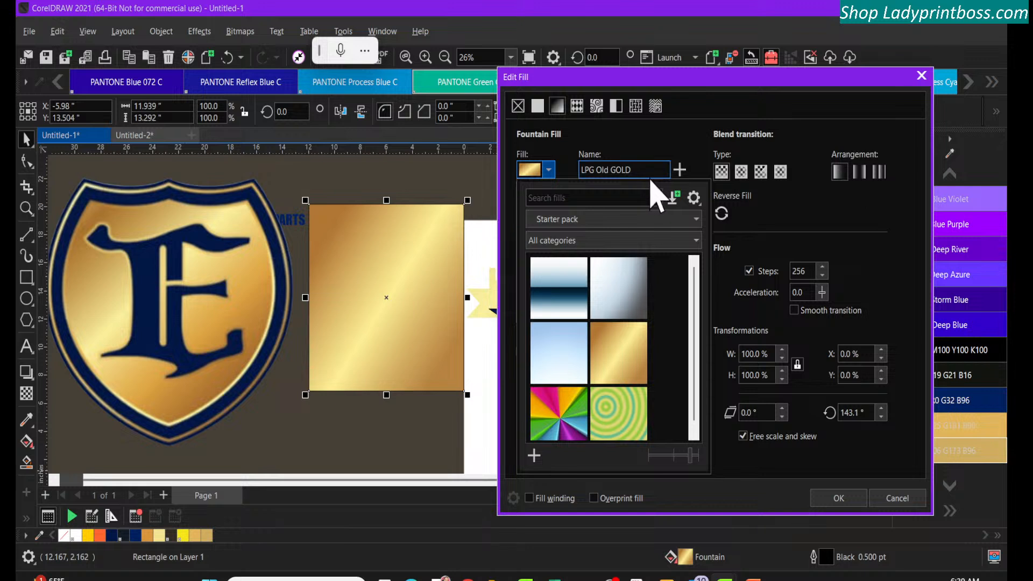
pyautogui.click(660, 240)
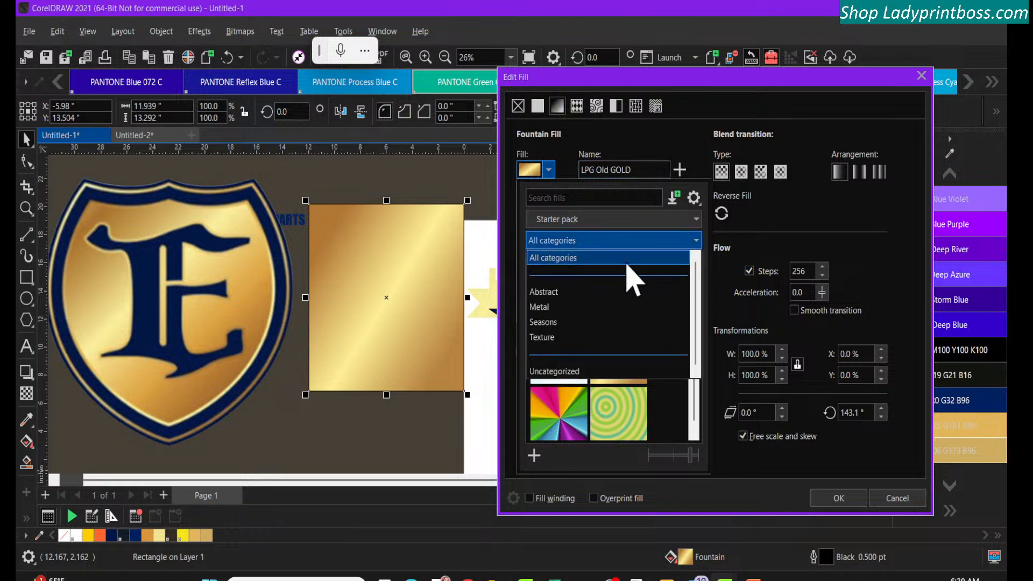
pyautogui.click(623, 316)
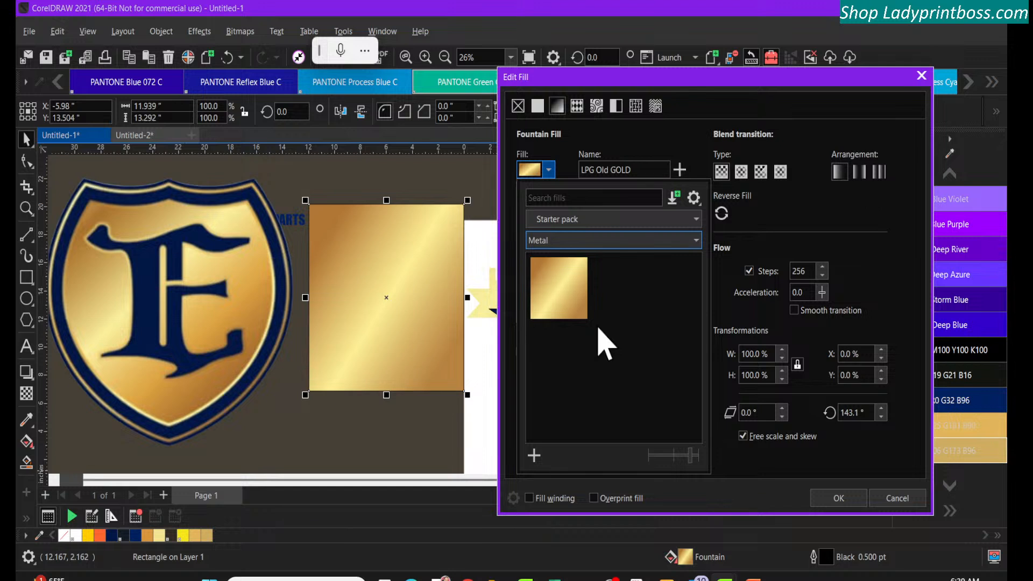
pyautogui.click(492, 308)
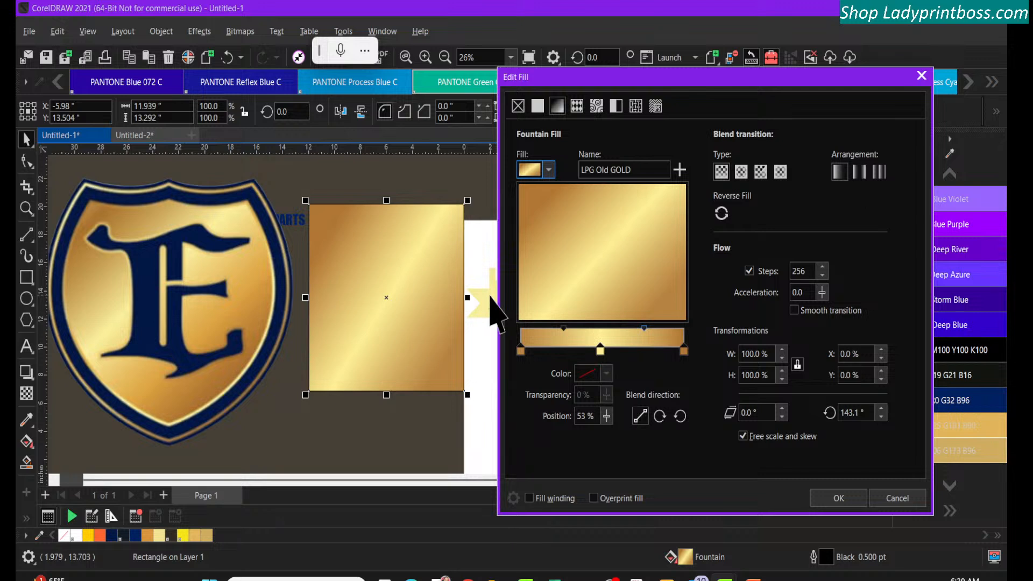
# Find the free Bitmap Fills Bundle 2 in the downloadable content store, download and install it, and return to the pack list
pyautogui.click(549, 170)
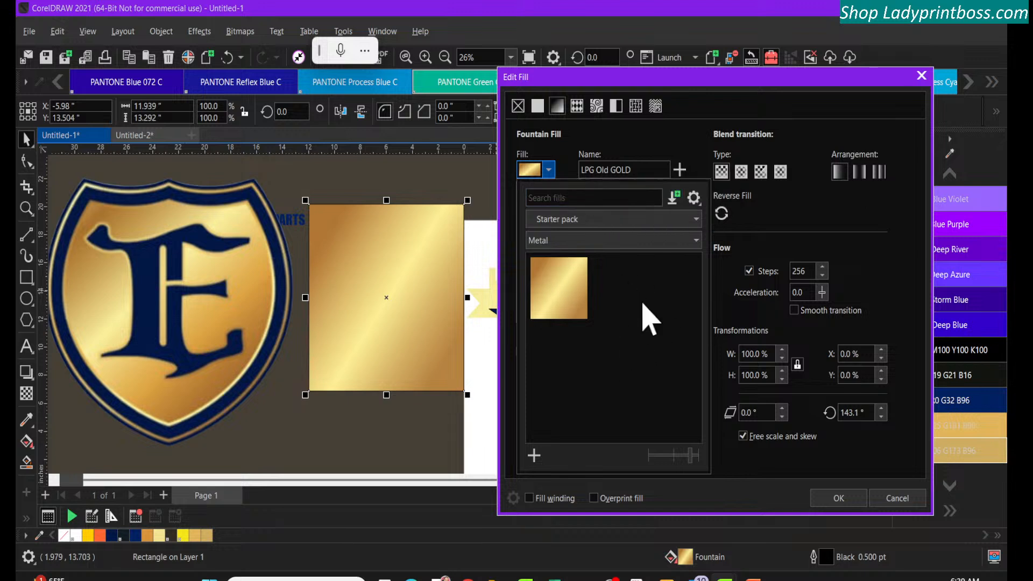
pyautogui.click(672, 198)
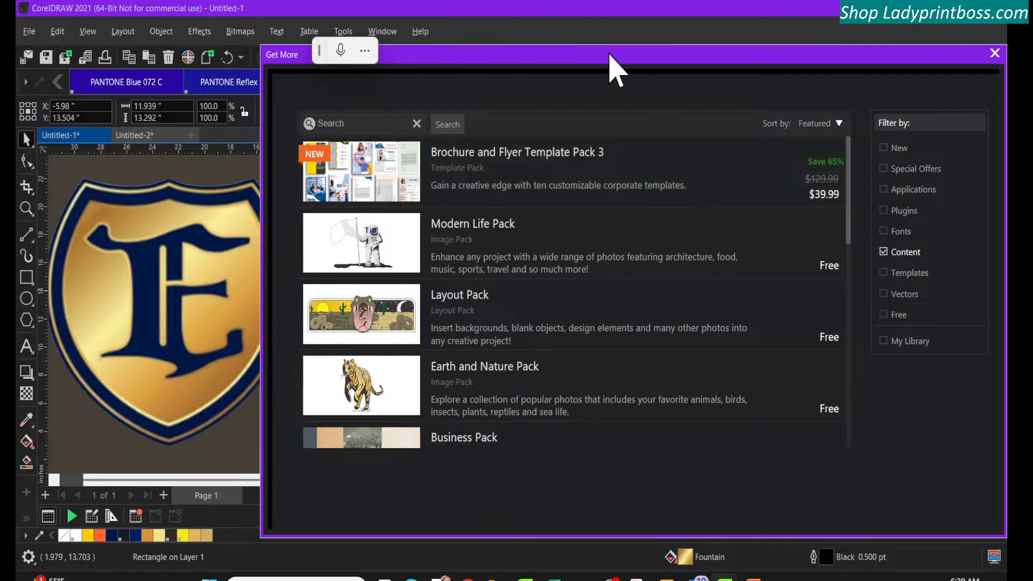
pyautogui.moveTo(616, 69); pyautogui.dragTo(577, 73)
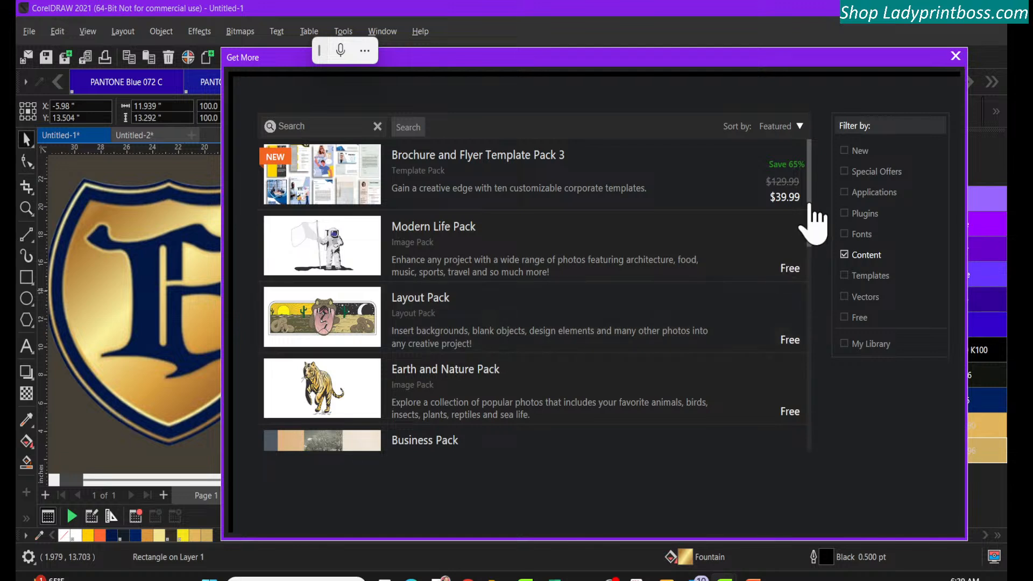
pyautogui.moveTo(812, 207); pyautogui.dragTo(812, 283)
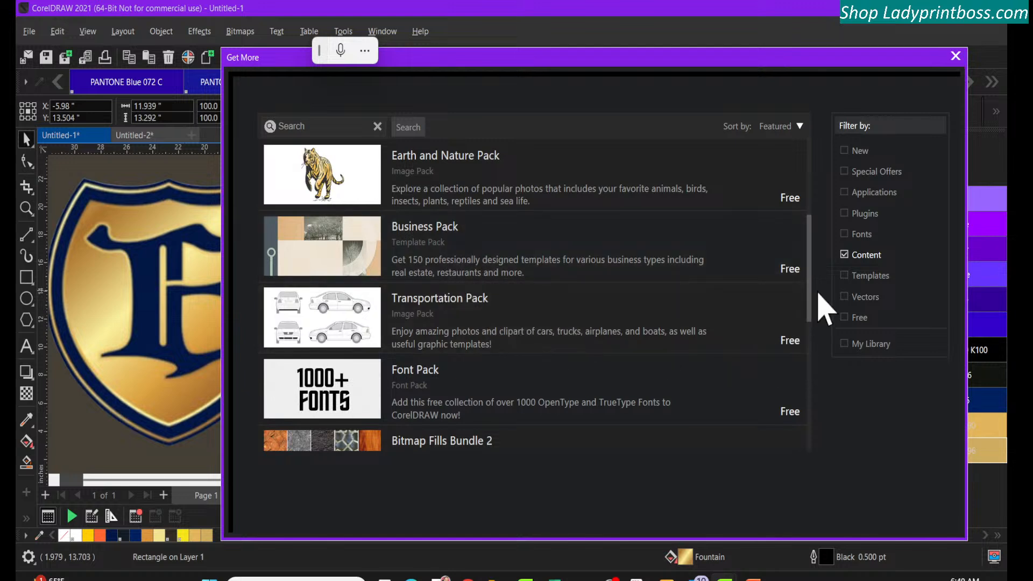
pyautogui.moveTo(810, 302); pyautogui.dragTo(814, 347)
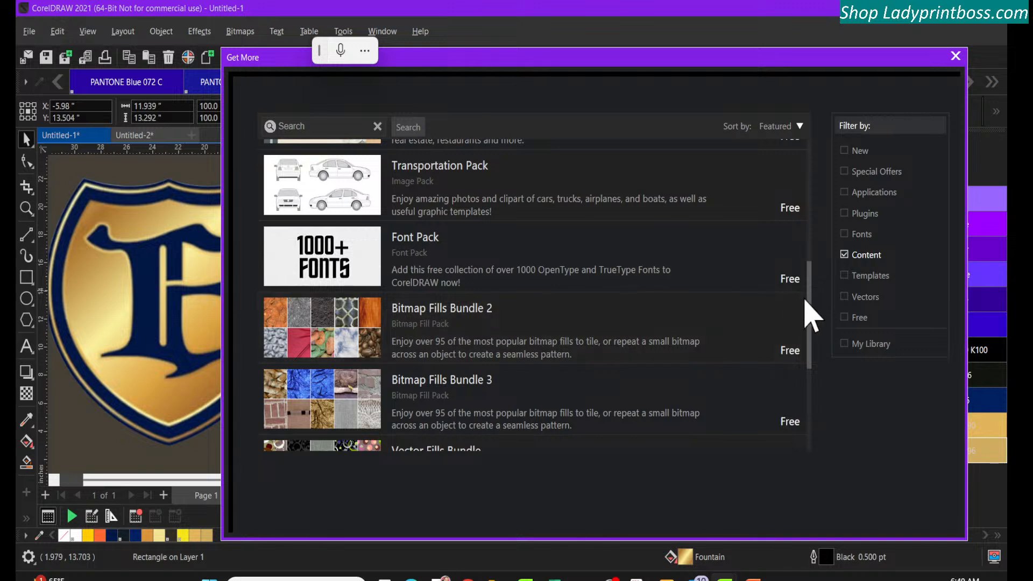
pyautogui.moveTo(808, 295); pyautogui.dragTo(807, 316)
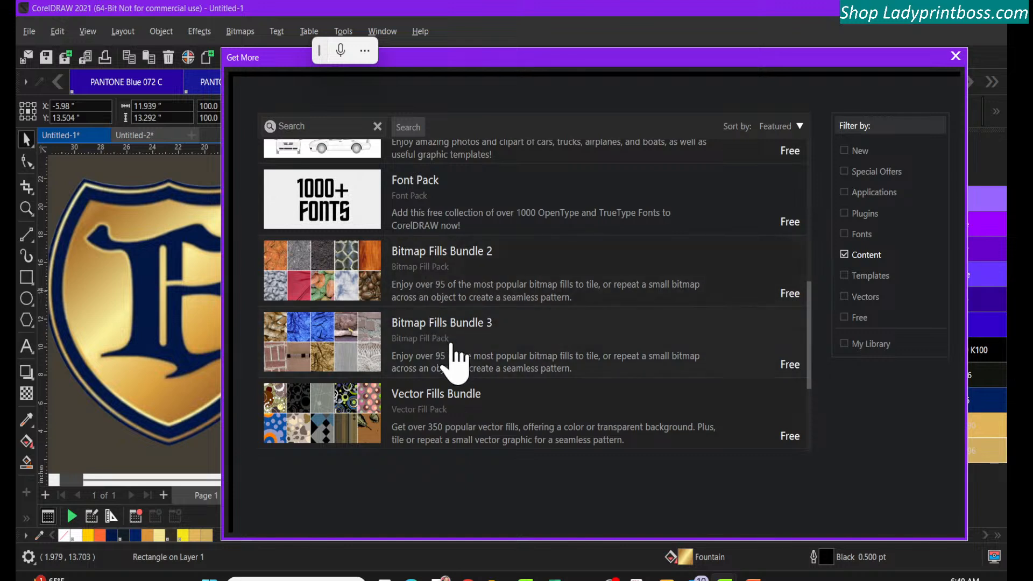
pyautogui.moveTo(806, 352); pyautogui.dragTo(805, 375)
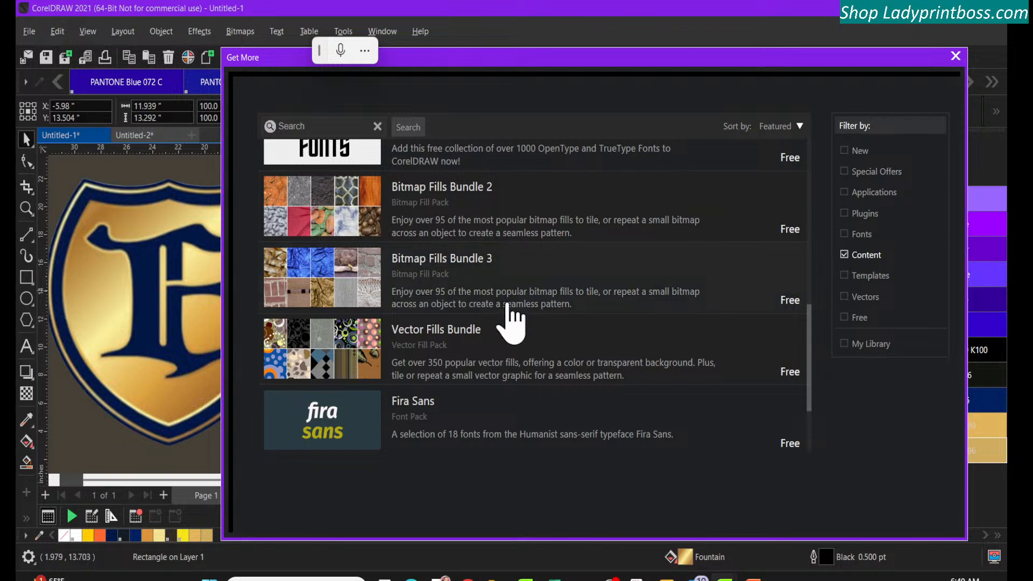
pyautogui.click(497, 212)
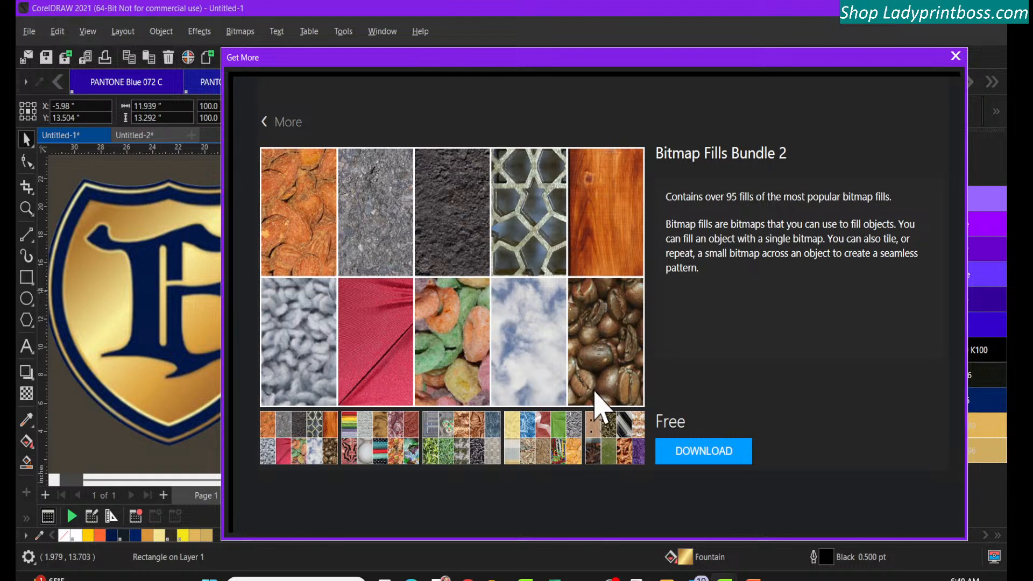
pyautogui.click(695, 453)
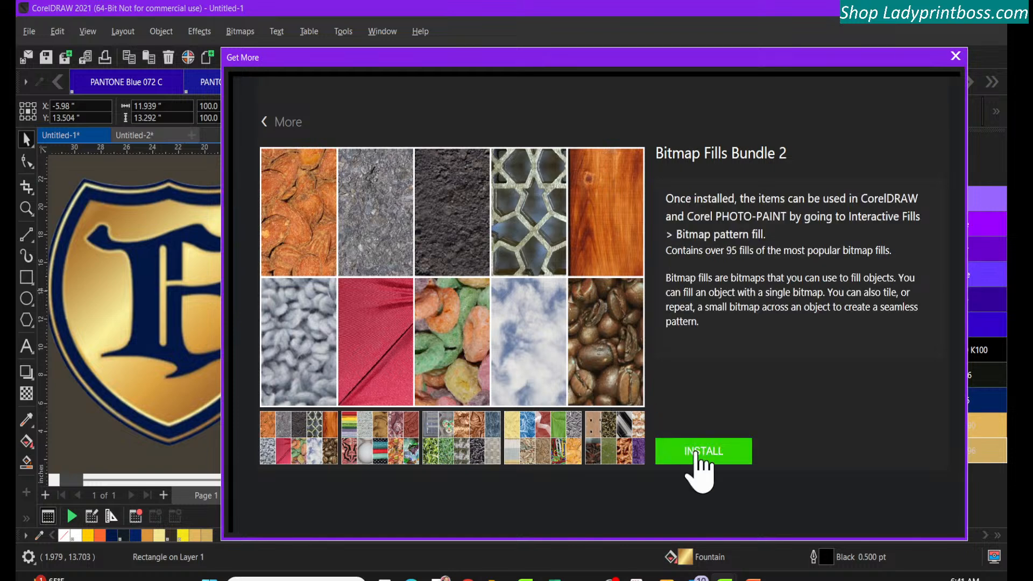
pyautogui.click(695, 453)
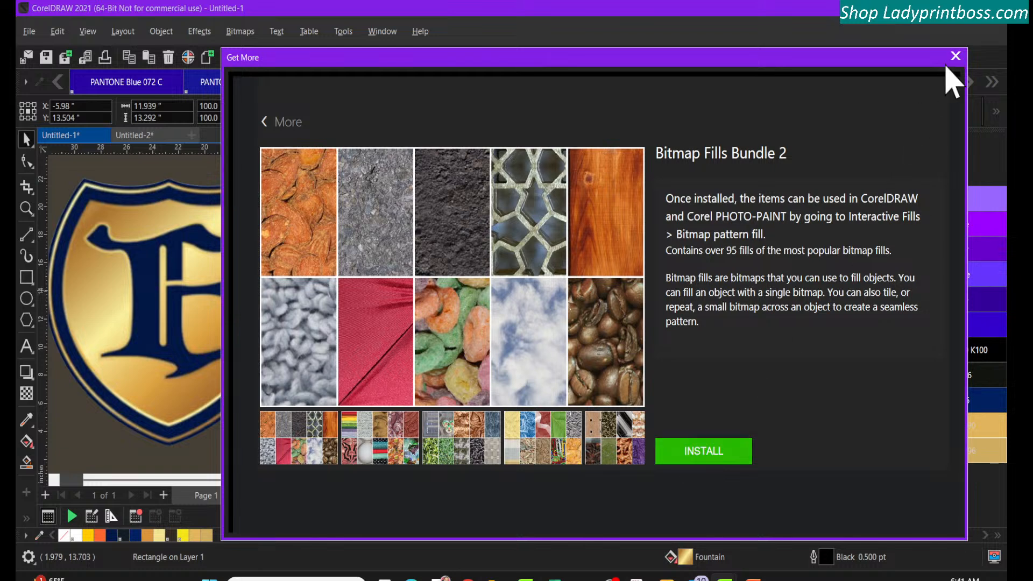
pyautogui.click(265, 123)
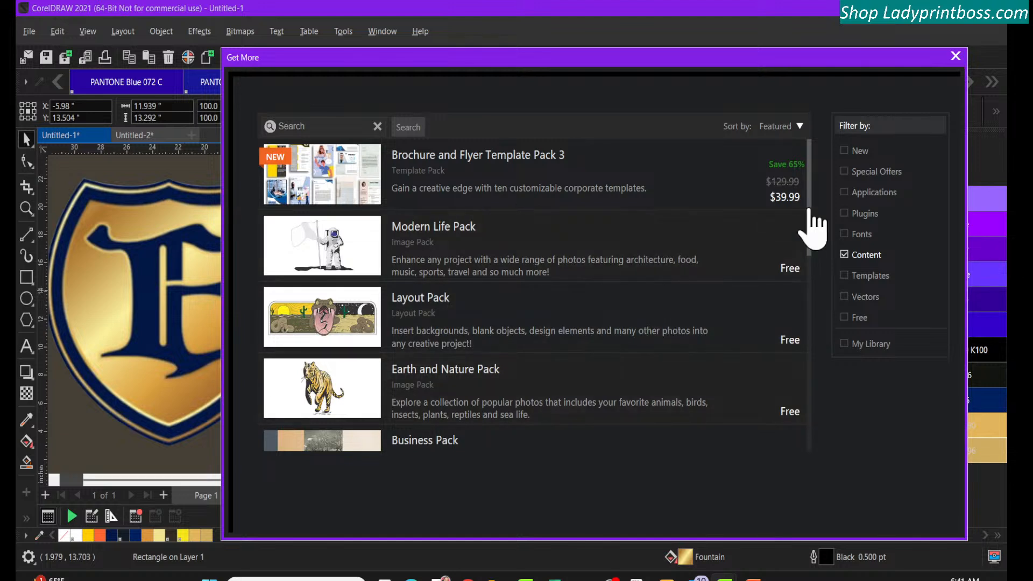
# Download and install the free Vector Fills Bundle, then return to the pack list
pyautogui.moveTo(811, 207); pyautogui.dragTo(805, 357)
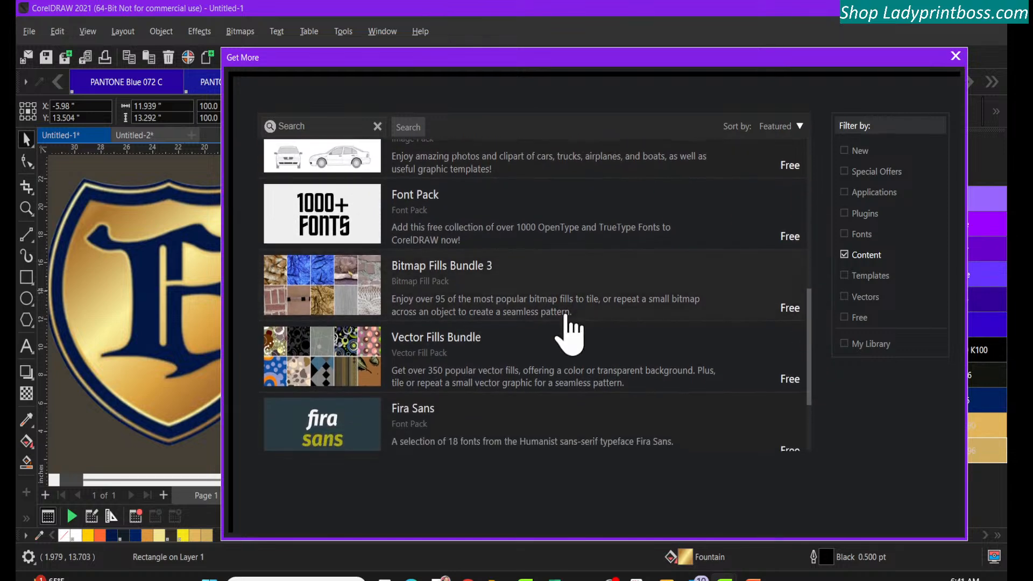
pyautogui.click(564, 352)
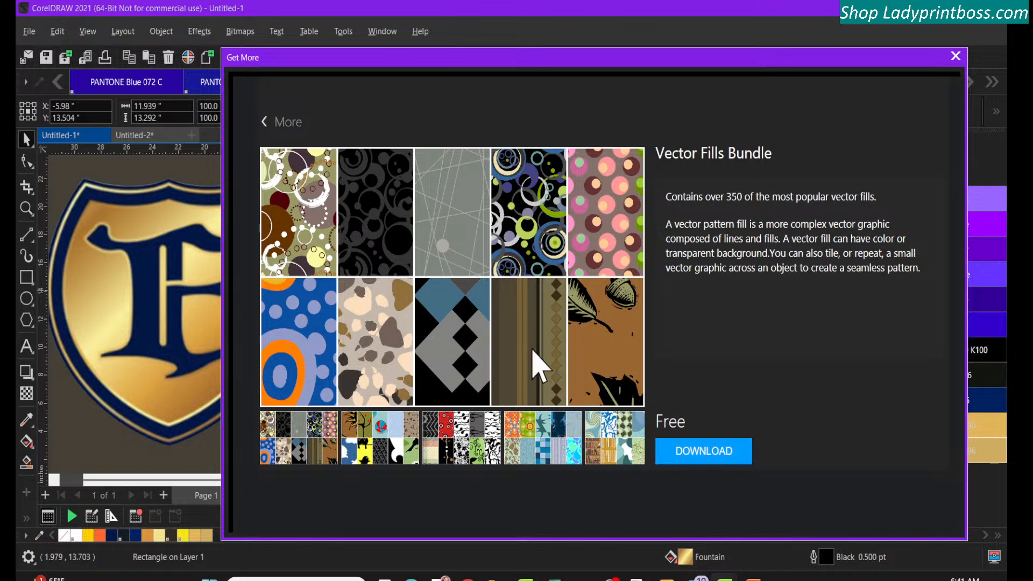
pyautogui.click(713, 451)
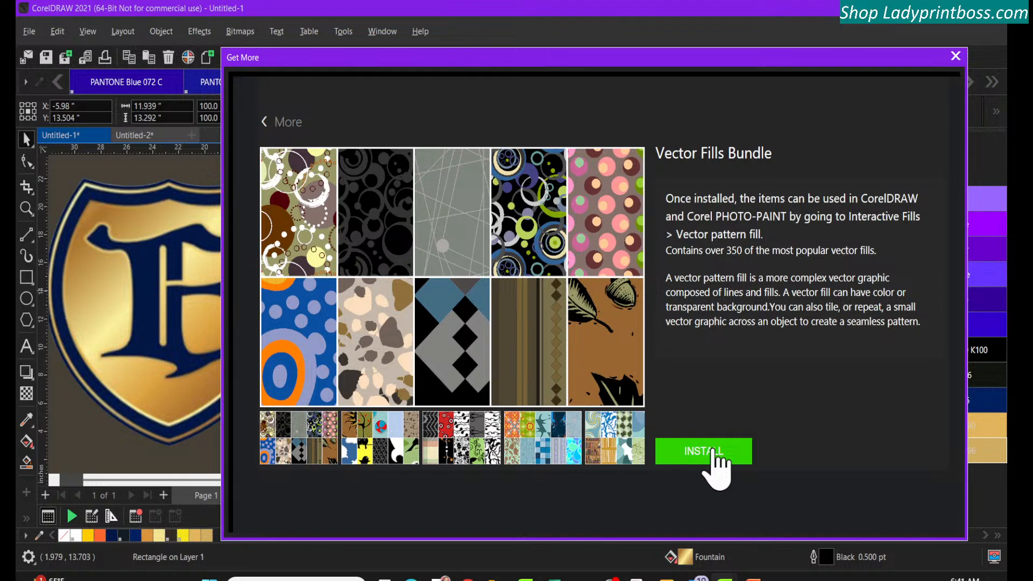
pyautogui.click(714, 452)
pyautogui.click(715, 453)
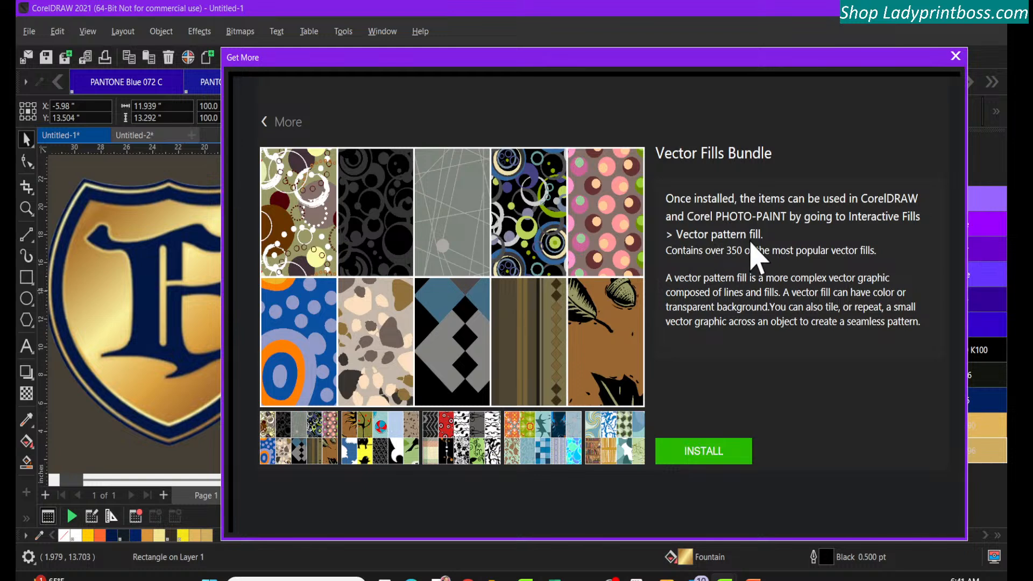
pyautogui.click(265, 129)
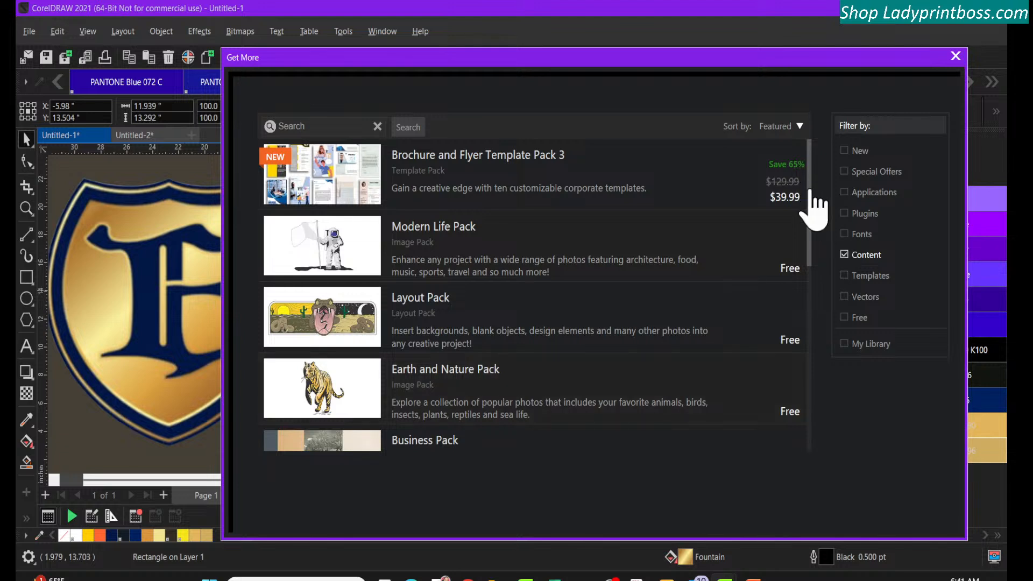
# Download and install the free Bitmap Fills Bundle 3, then return to the pack list
pyautogui.moveTo(810, 191); pyautogui.dragTo(793, 348)
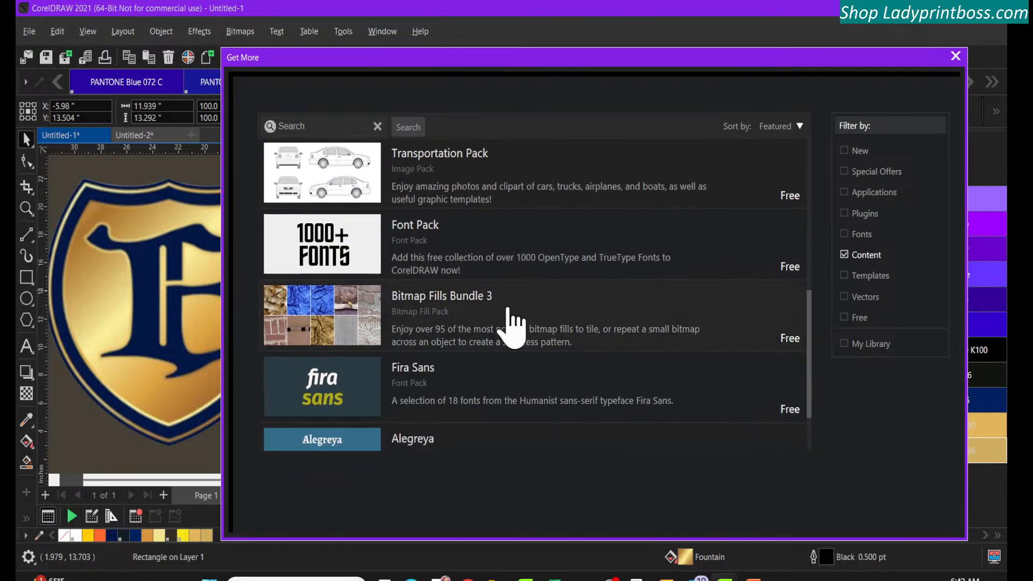
pyautogui.click(513, 326)
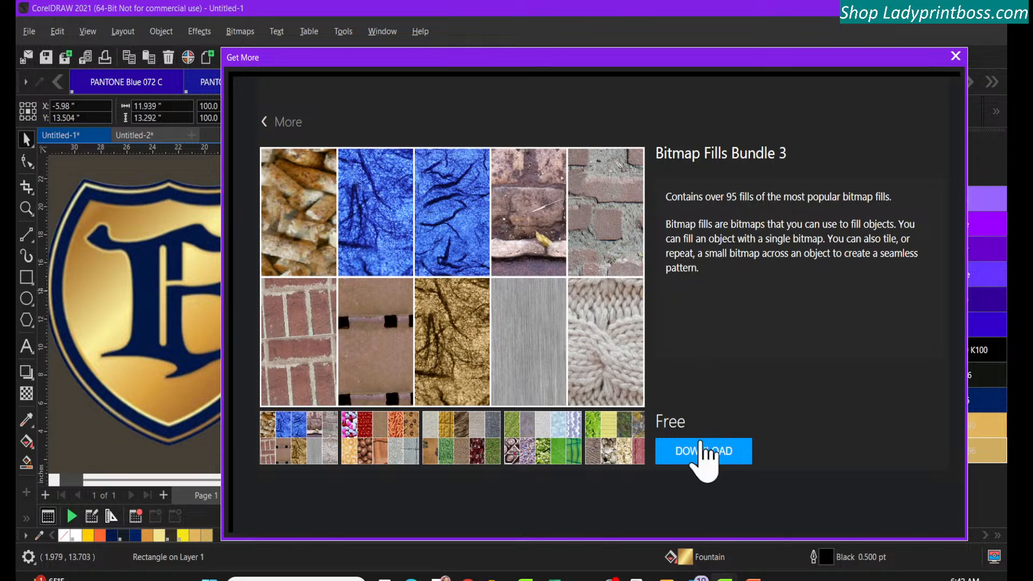
pyautogui.click(700, 451)
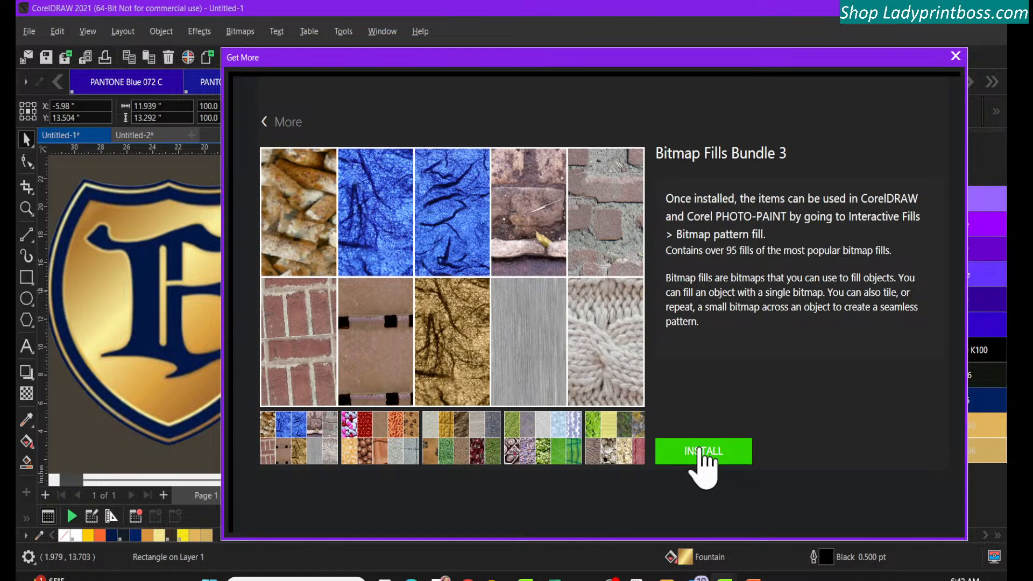
pyautogui.click(700, 451)
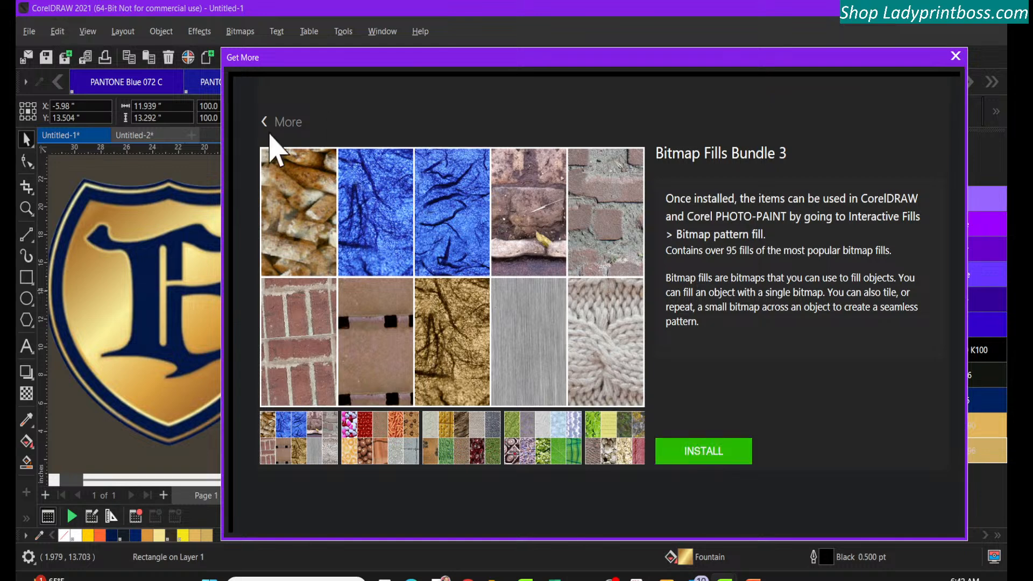
pyautogui.click(267, 123)
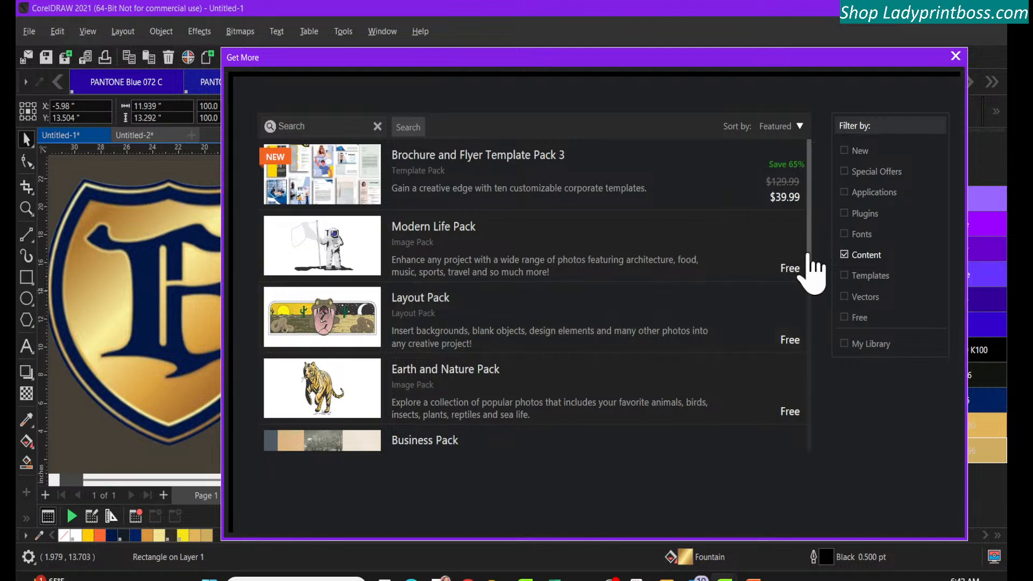
# Find the free Font Pack, preview its font samples, download and install it, and return to the pack list
pyautogui.moveTo(812, 207); pyautogui.dragTo(823, 341)
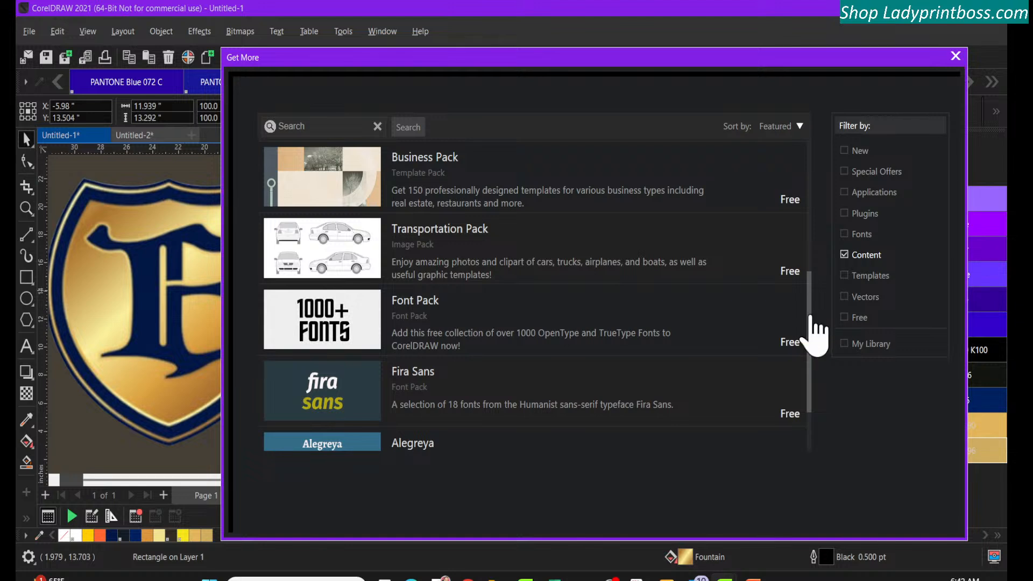
pyautogui.moveTo(811, 319); pyautogui.dragTo(808, 383)
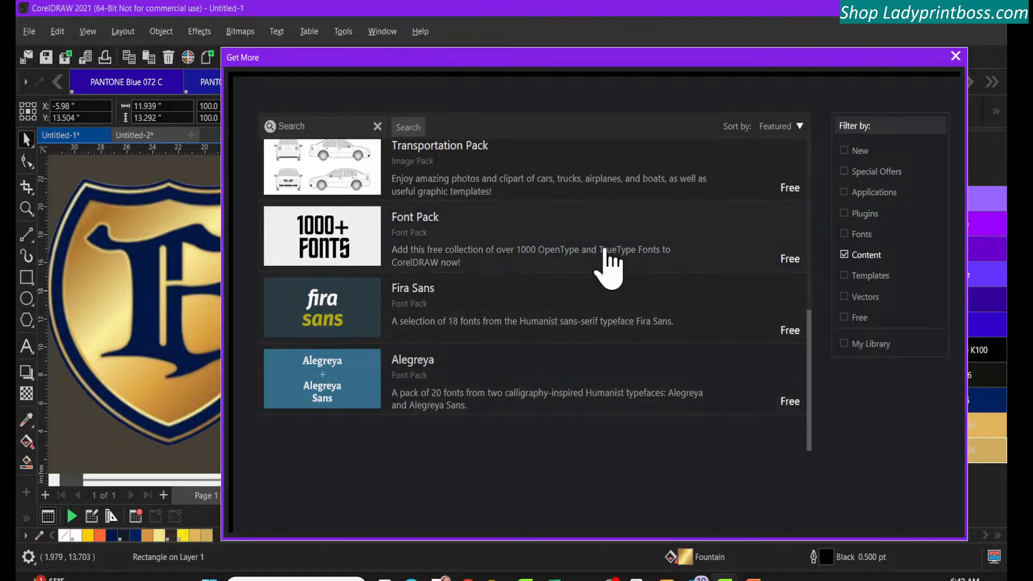
pyautogui.click(544, 254)
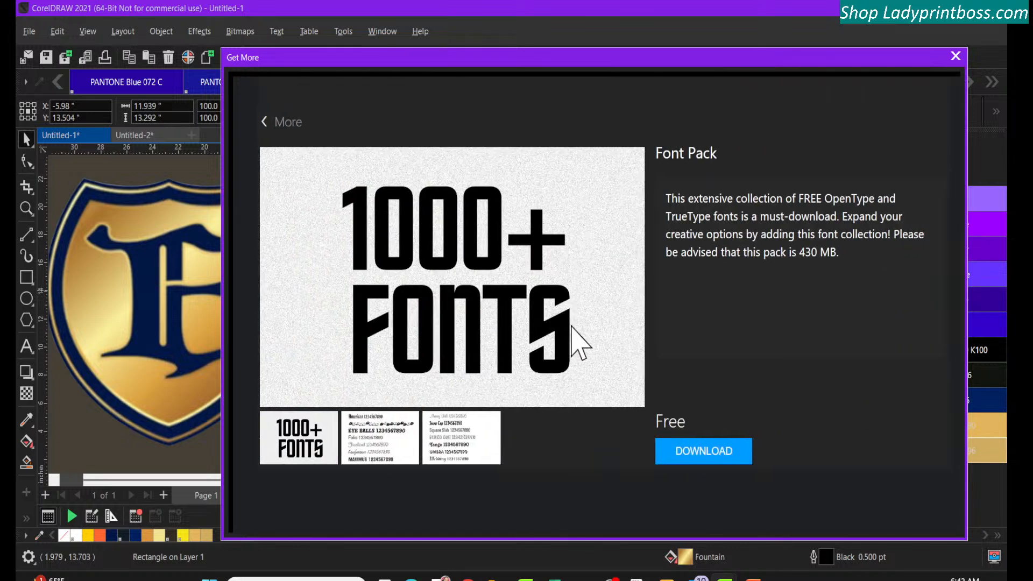
pyautogui.click(375, 441)
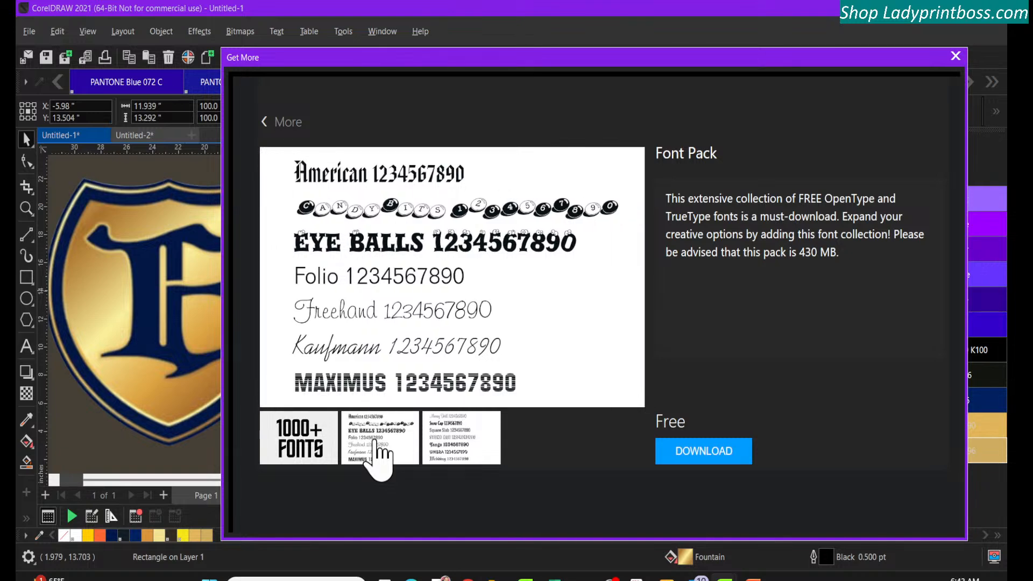
pyautogui.click(430, 440)
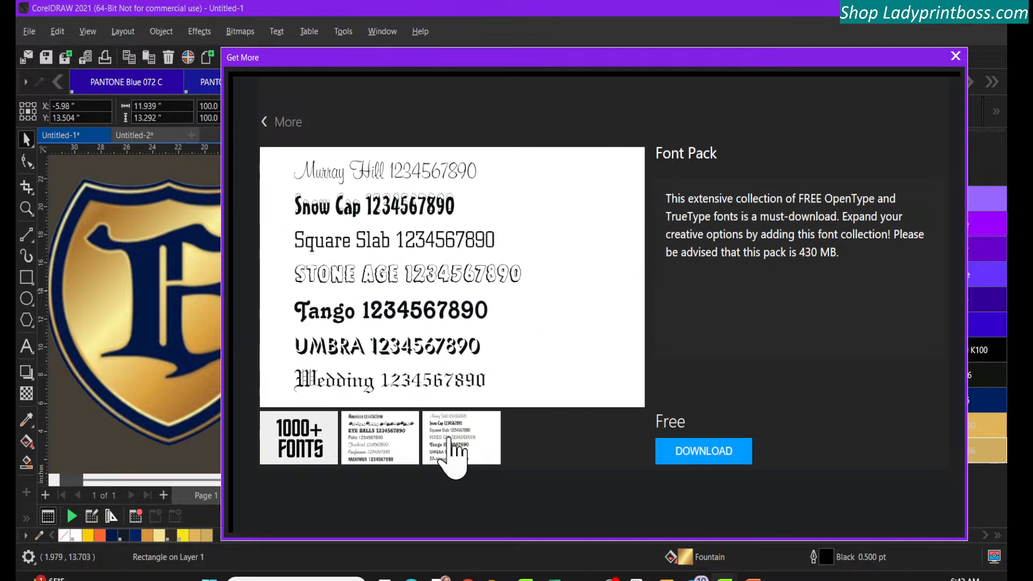
pyautogui.click(693, 449)
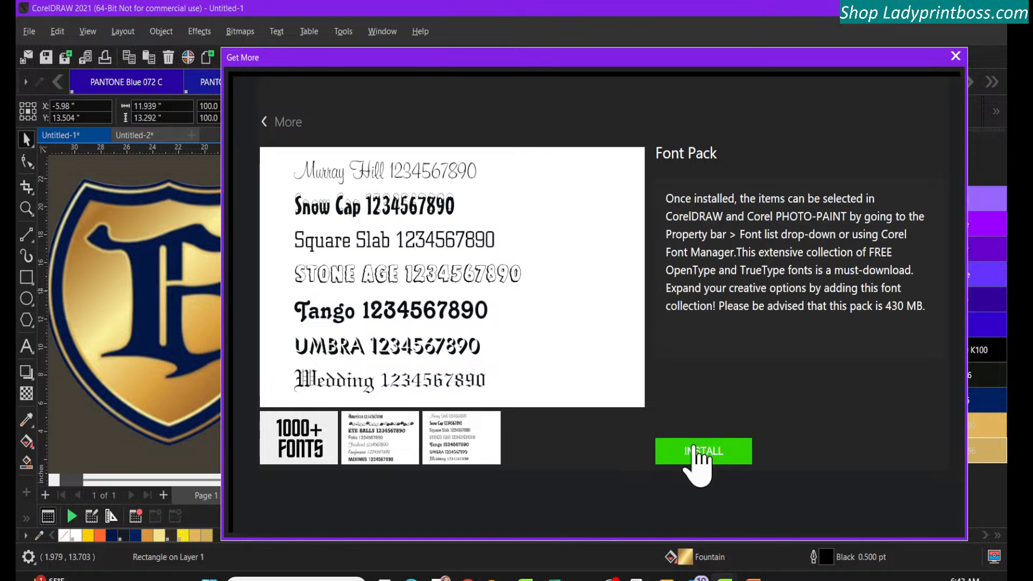
pyautogui.click(694, 452)
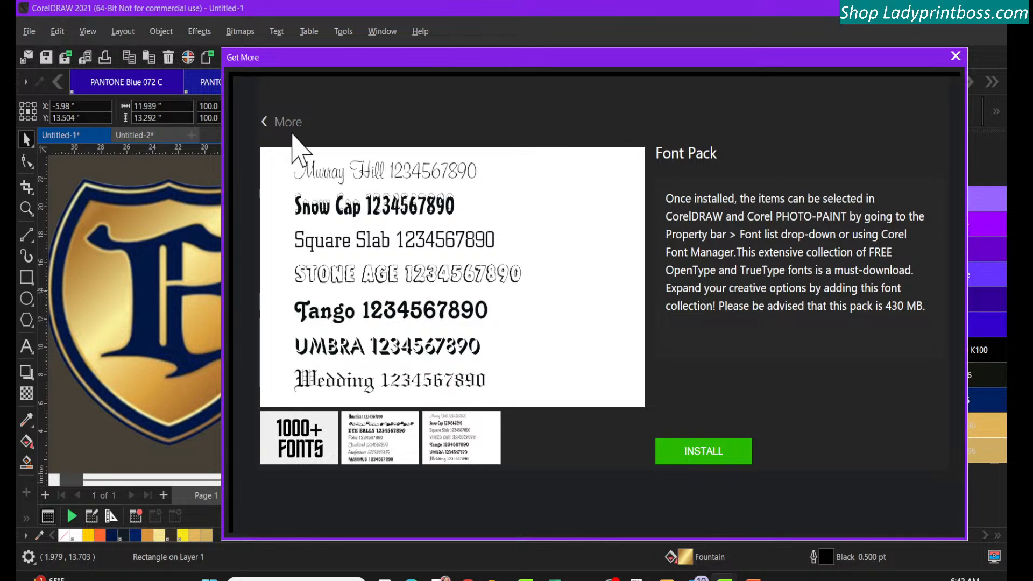
pyautogui.click(266, 122)
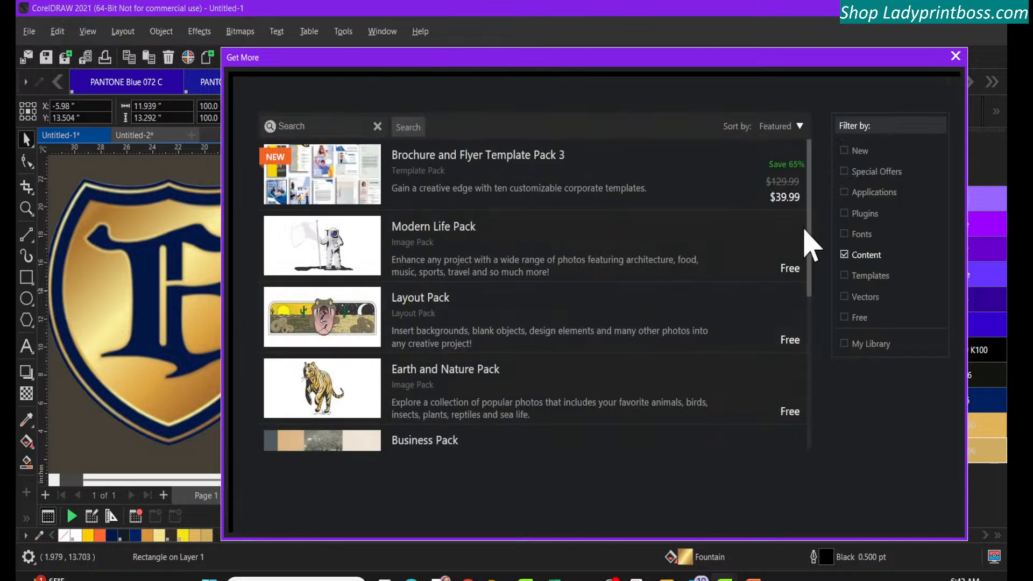
# Download and install the free Fira Sans font pack, then return to the pack list
pyautogui.moveTo(810, 224); pyautogui.dragTo(822, 391)
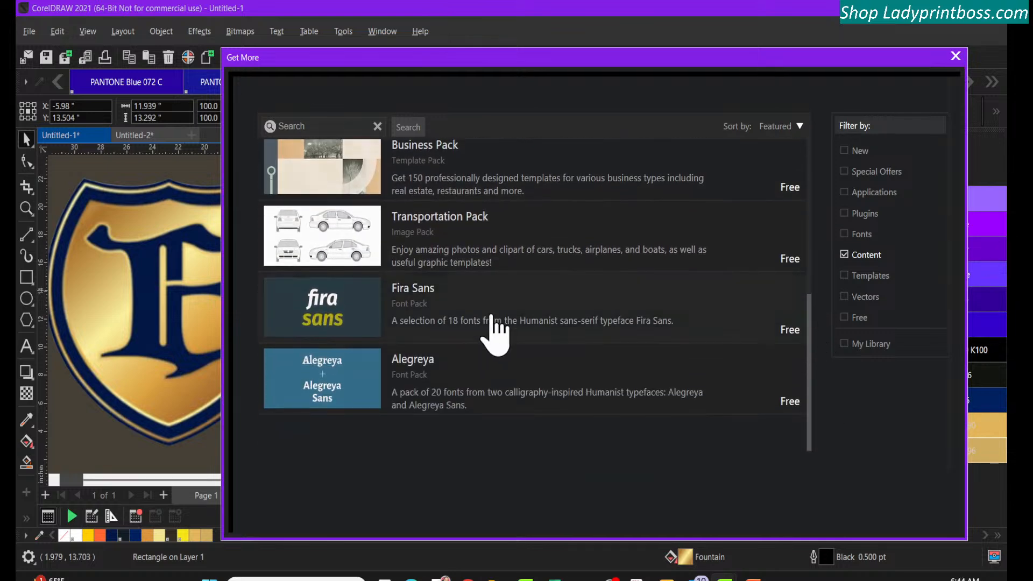
pyautogui.click(487, 323)
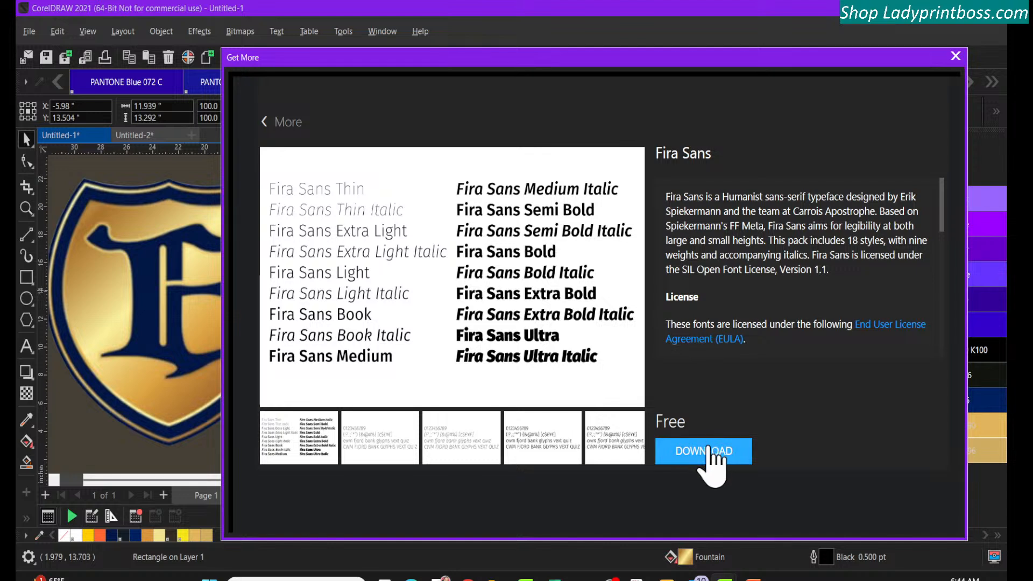
pyautogui.click(713, 454)
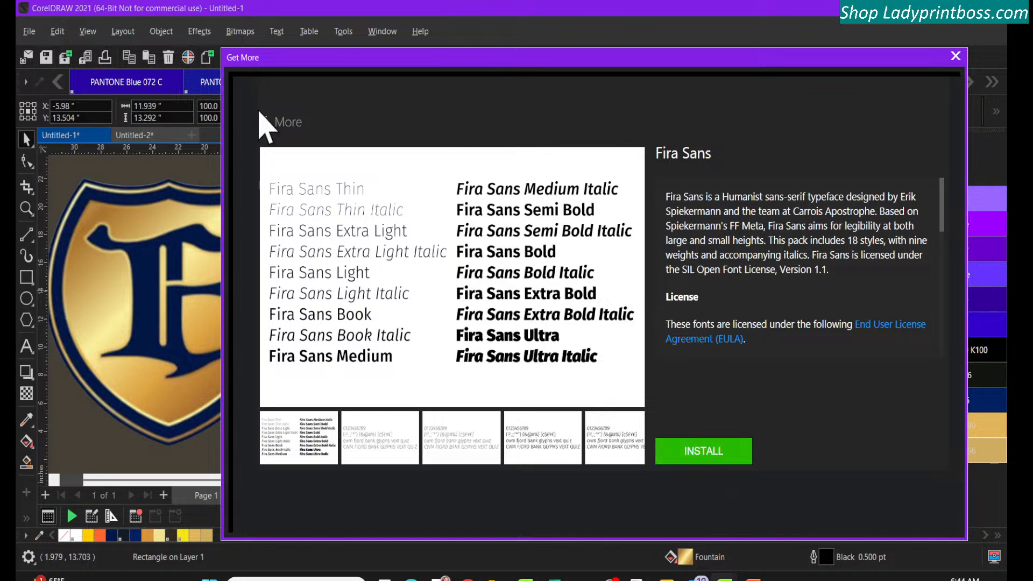
pyautogui.click(269, 124)
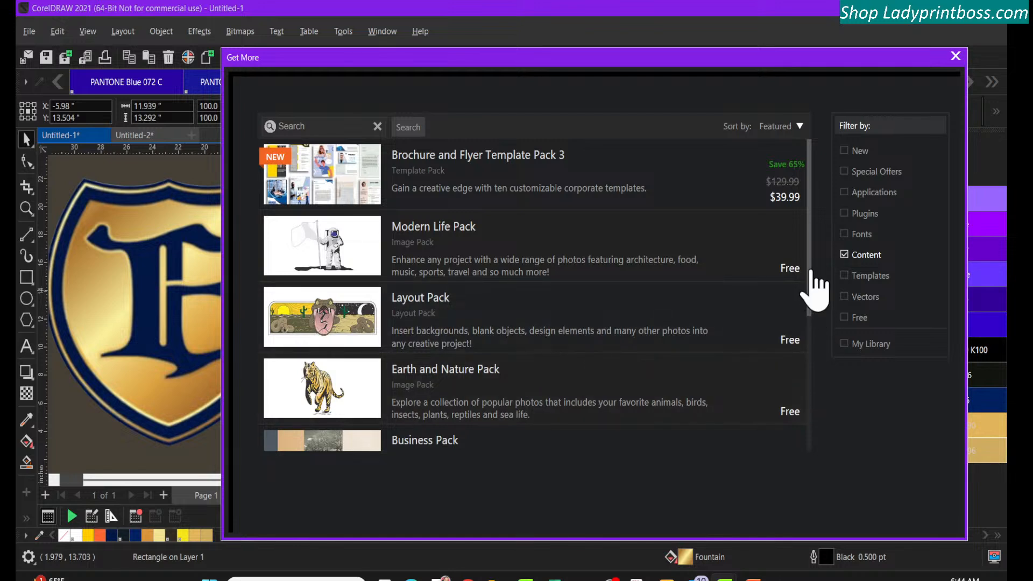
# Download and install the free Alegreya font pack, then return to the pack list
pyautogui.scroll(-1, 809, 307)
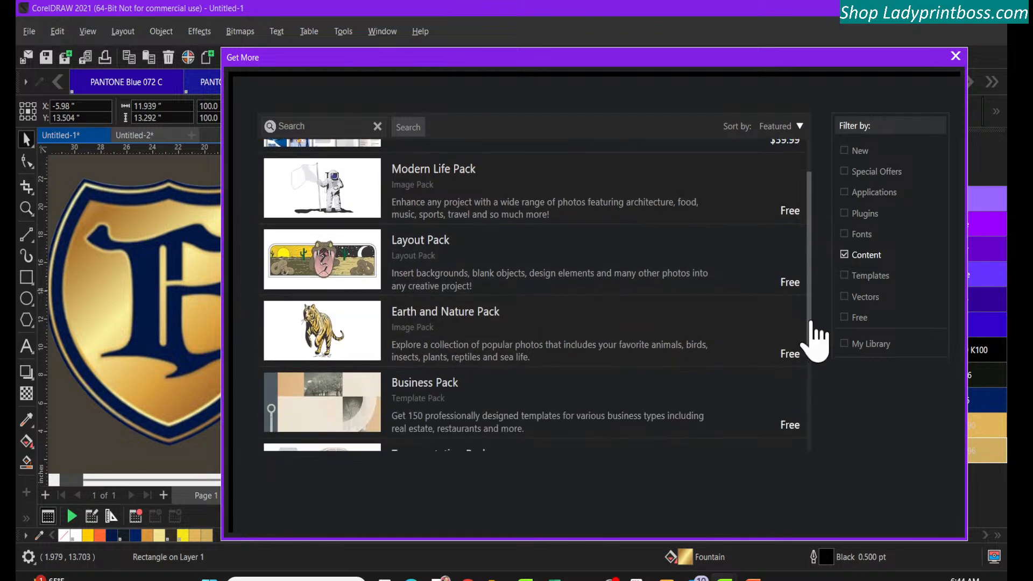
pyautogui.scroll(-2, 813, 344)
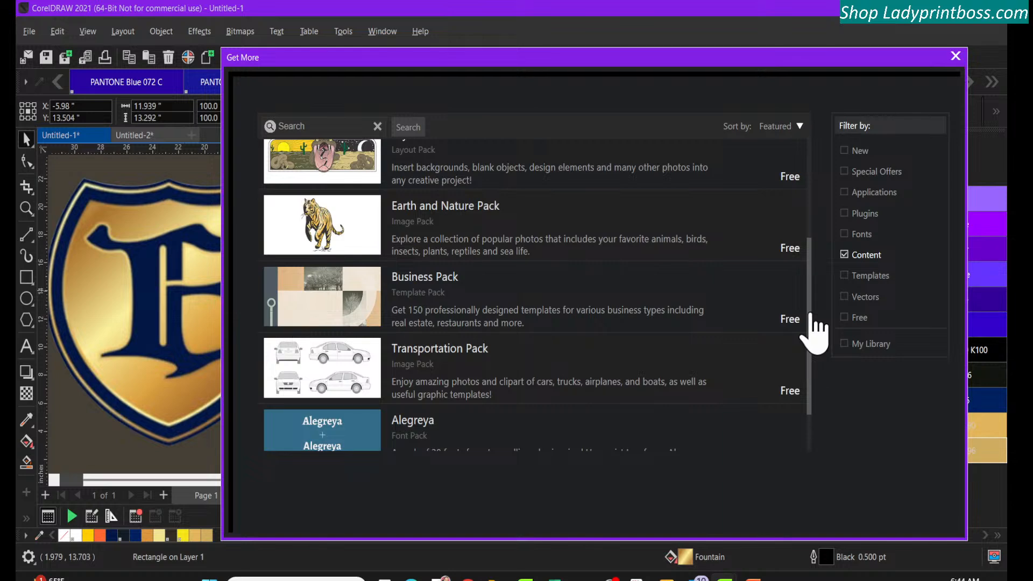
pyautogui.scroll(-1, 812, 323)
pyautogui.click(622, 418)
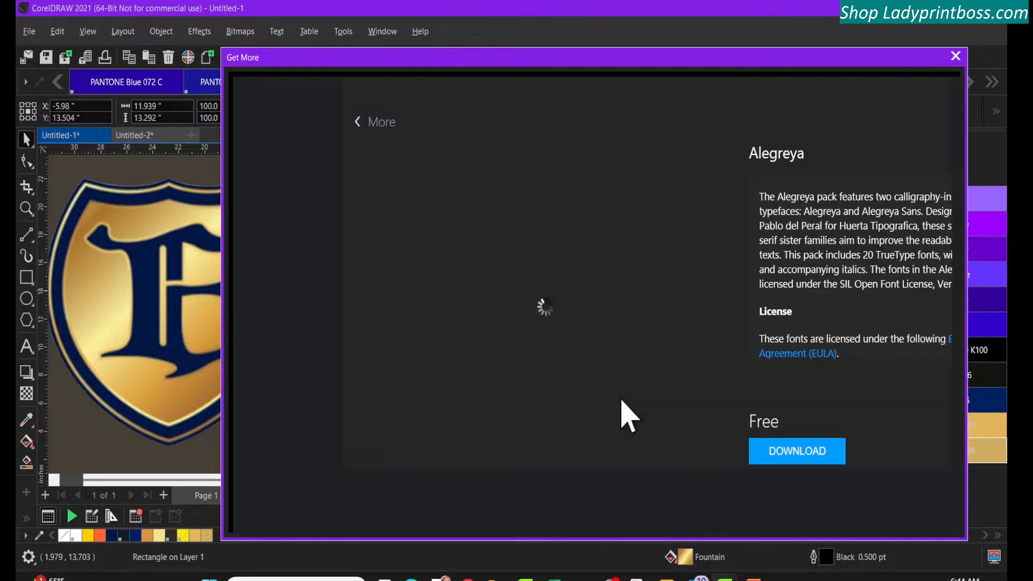
pyautogui.click(711, 454)
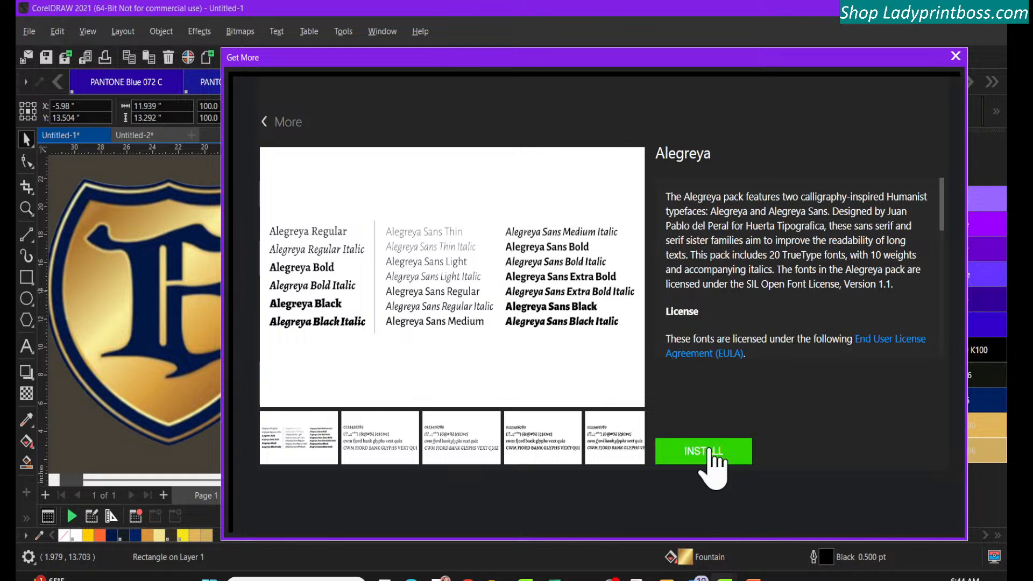
pyautogui.click(711, 449)
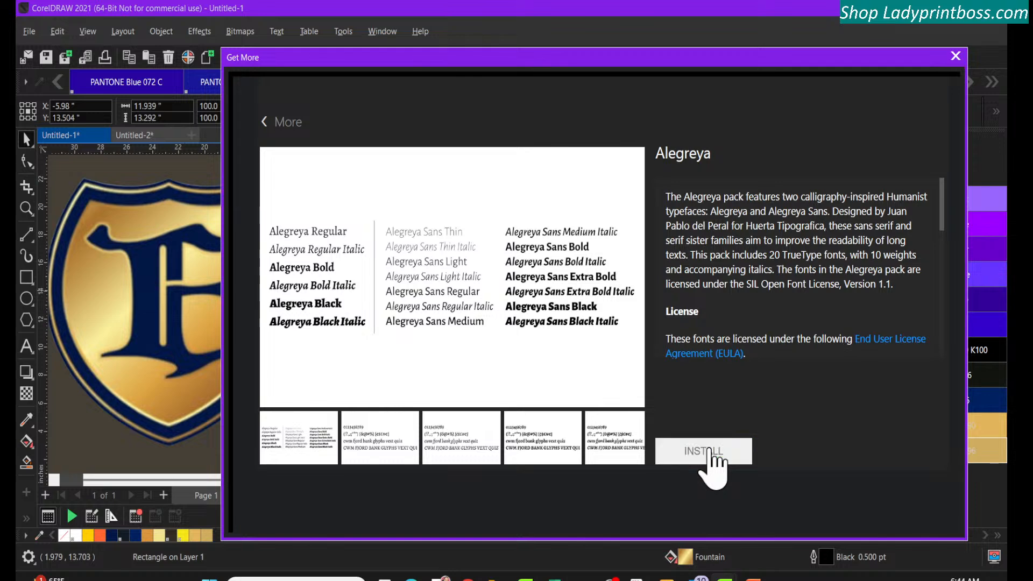
pyautogui.click(264, 122)
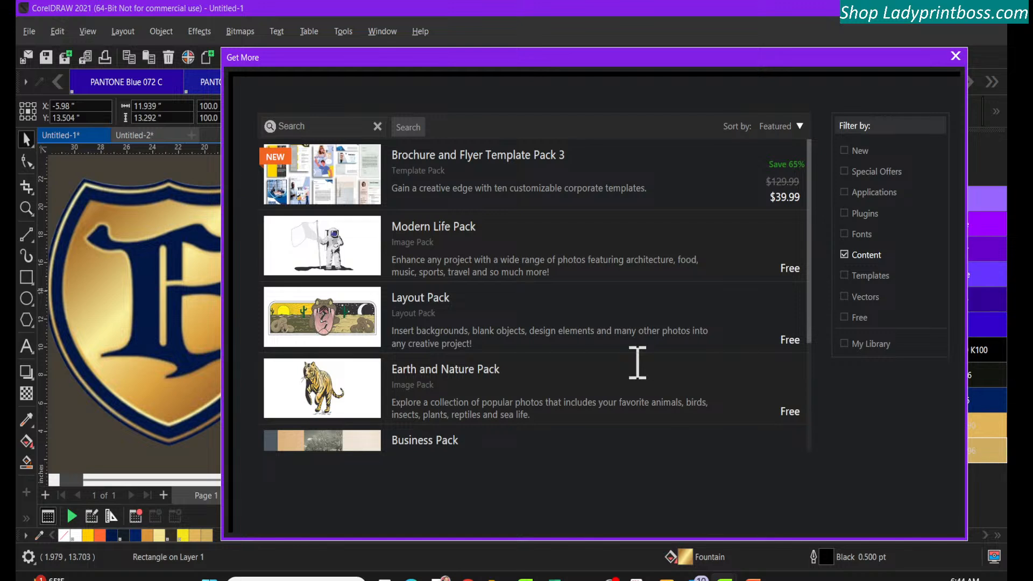
# Preview the sample templates of the free Business Pack, download and install it, and return to the pack list
pyautogui.moveTo(812, 285); pyautogui.dragTo(814, 389)
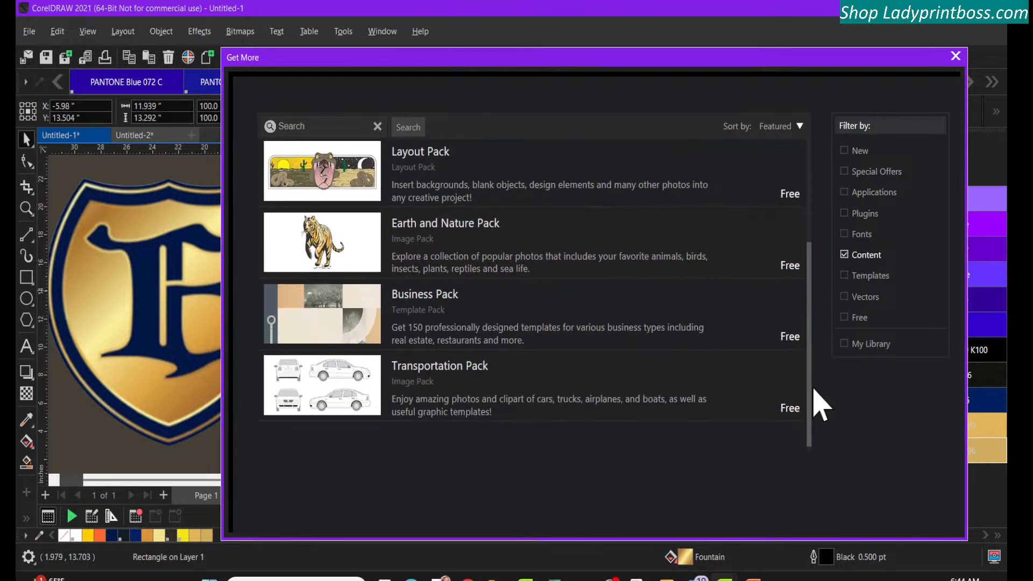
pyautogui.click(589, 329)
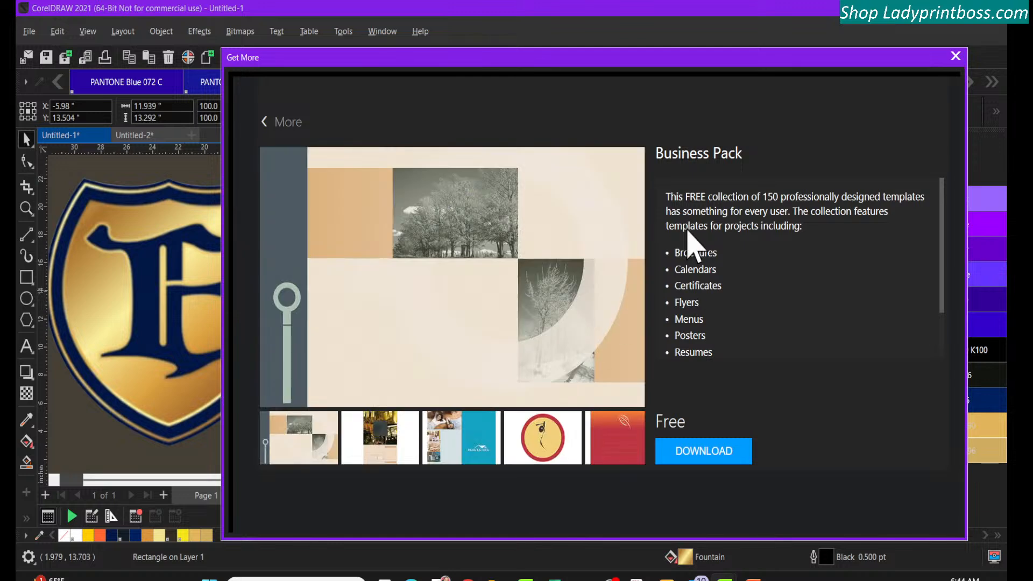
pyautogui.click(384, 447)
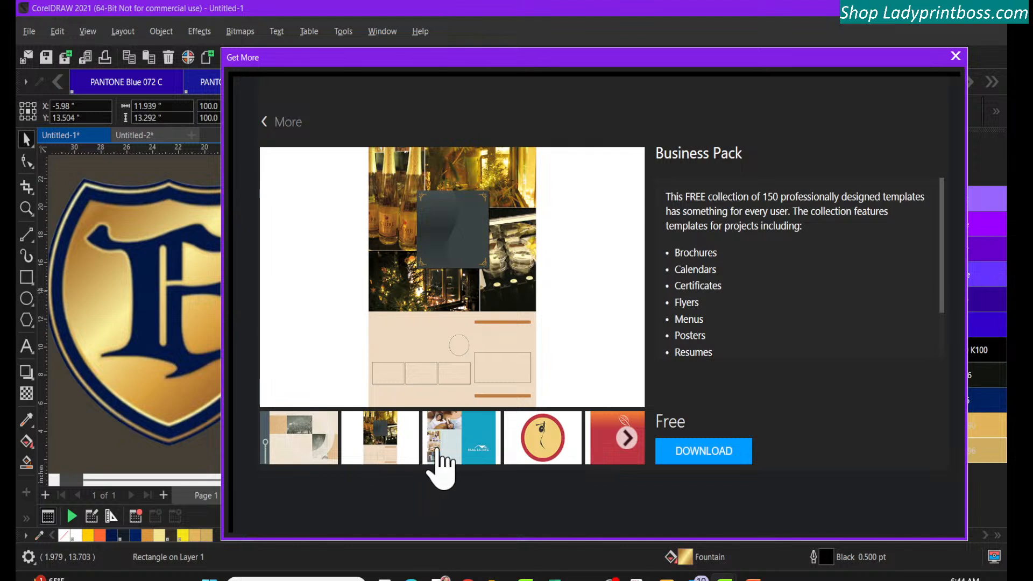
pyautogui.click(438, 455)
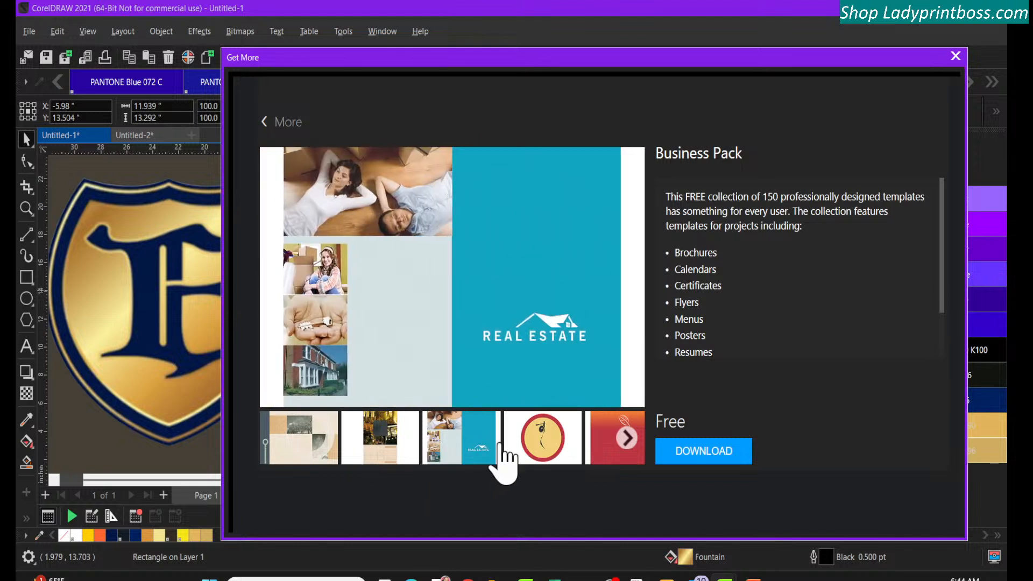
pyautogui.click(544, 449)
pyautogui.click(600, 454)
pyautogui.click(618, 451)
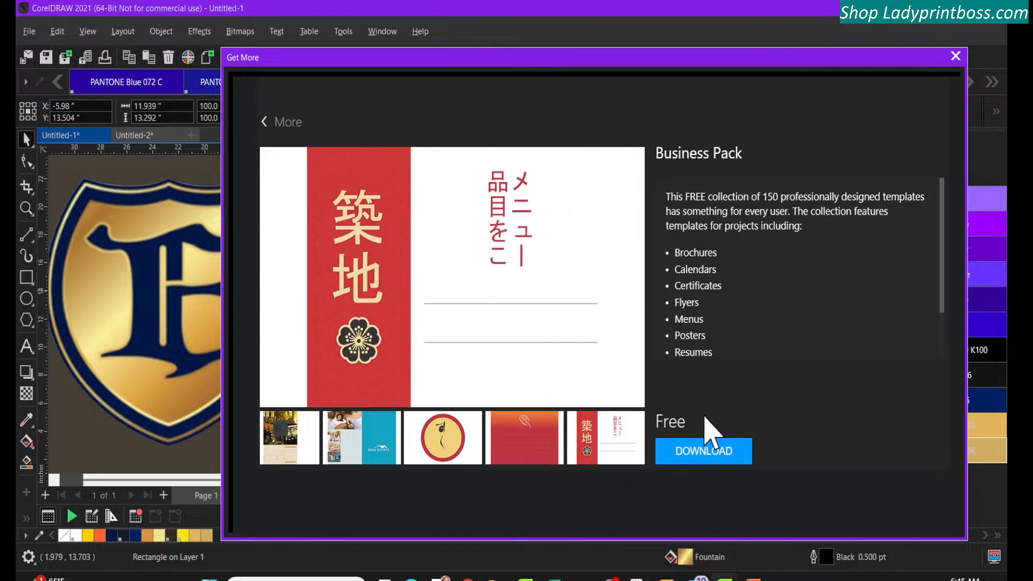
pyautogui.click(713, 456)
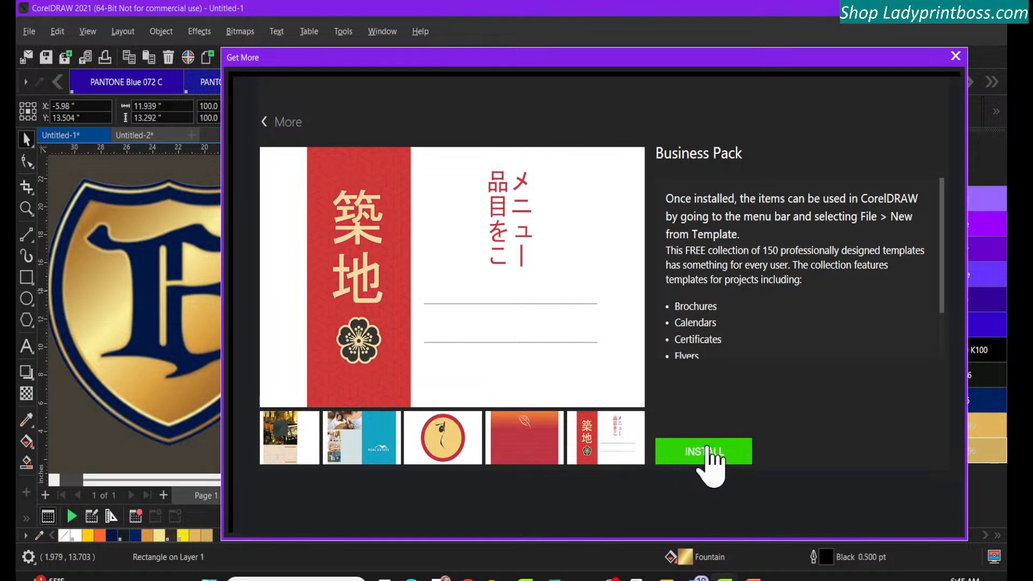
pyautogui.click(709, 452)
pyautogui.click(274, 125)
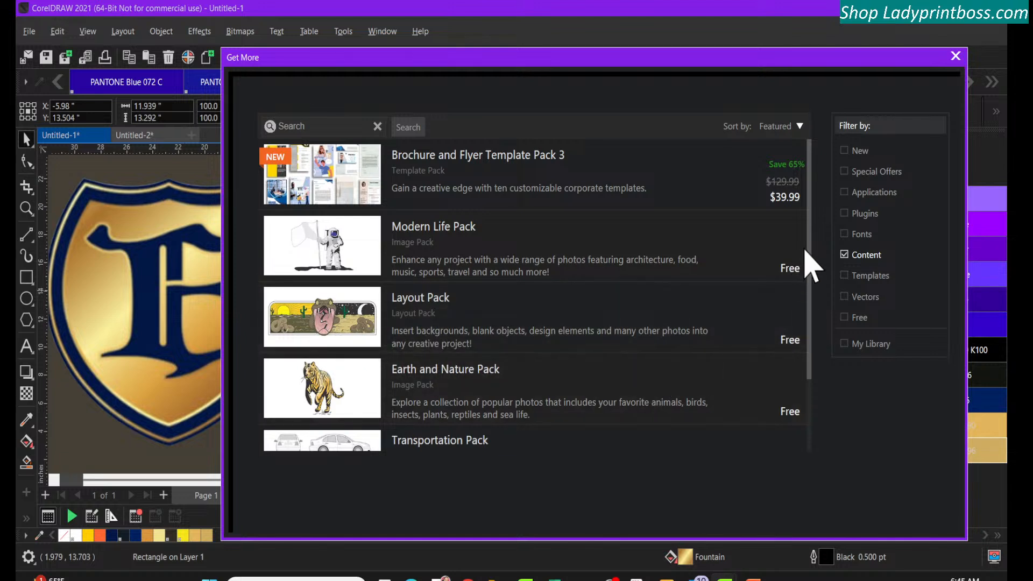
# Download and install the free Transportation Pack, then return to the pack list
pyautogui.scroll(-3, 812, 260)
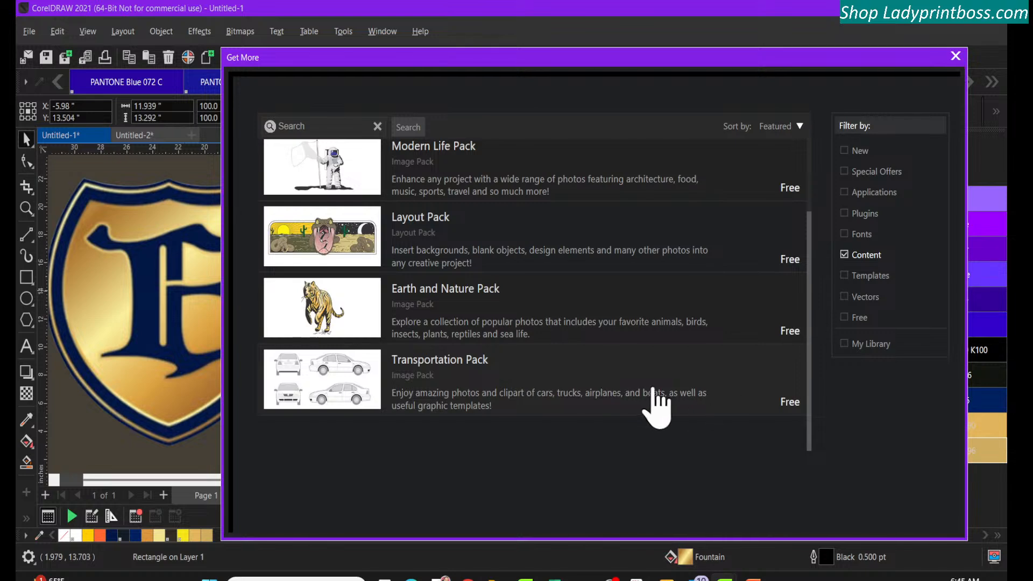
pyautogui.click(629, 403)
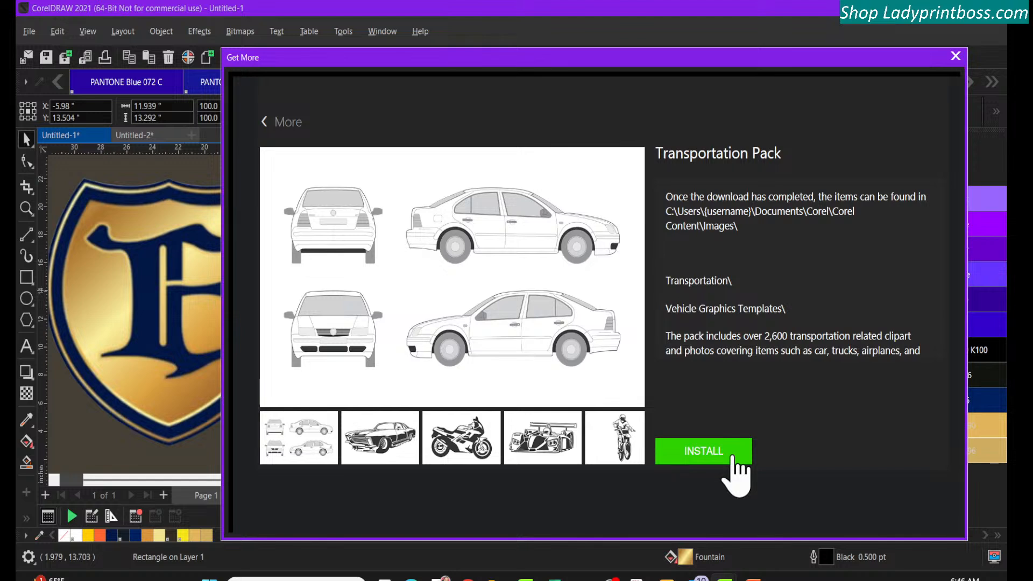
pyautogui.click(732, 457)
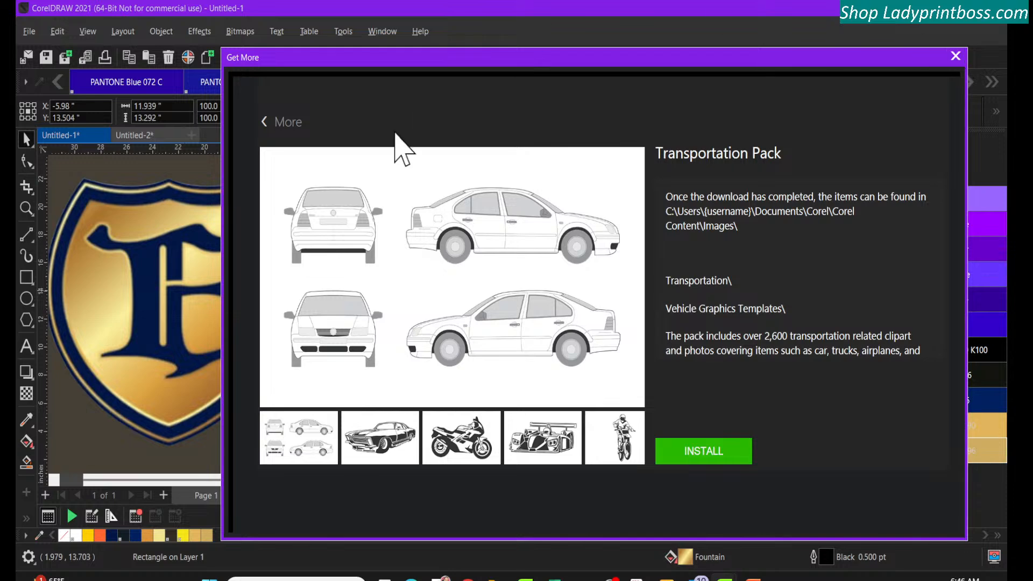
pyautogui.click(268, 125)
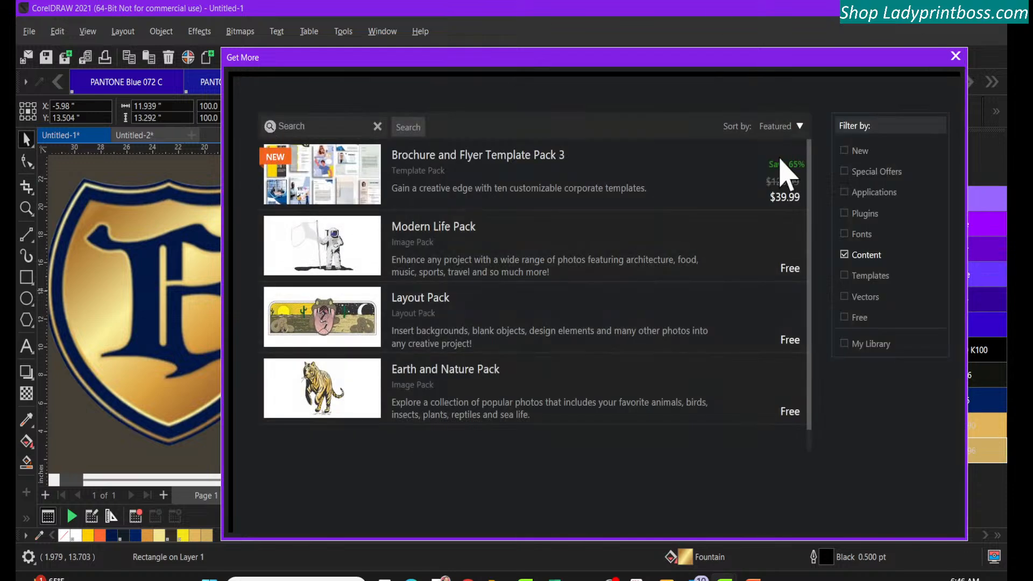
# Filter the store to new items and examine the preview images of Ultimate Vector Bundle Volume 7
pyautogui.click(849, 155)
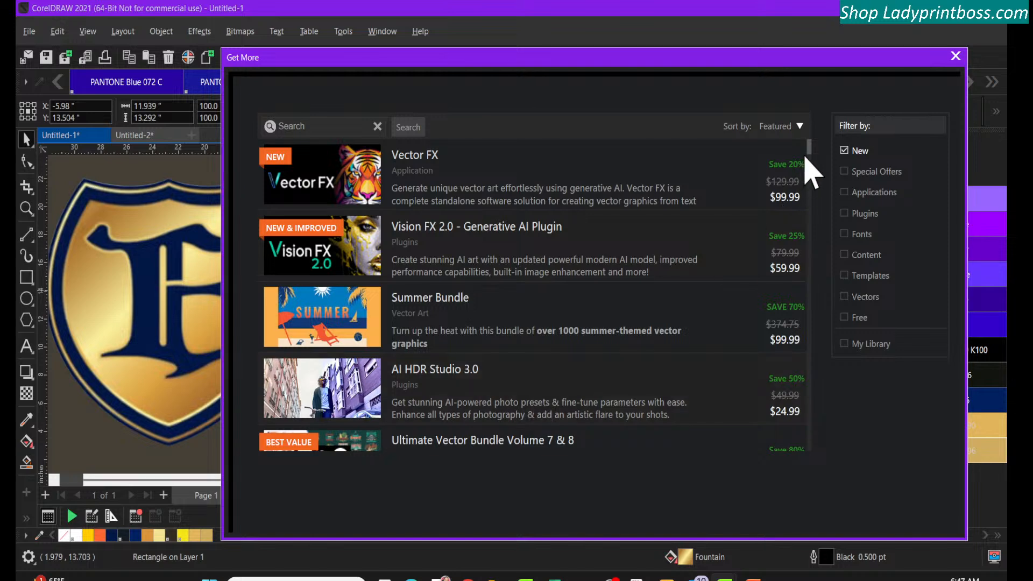
pyautogui.moveTo(812, 154); pyautogui.dragTo(811, 174)
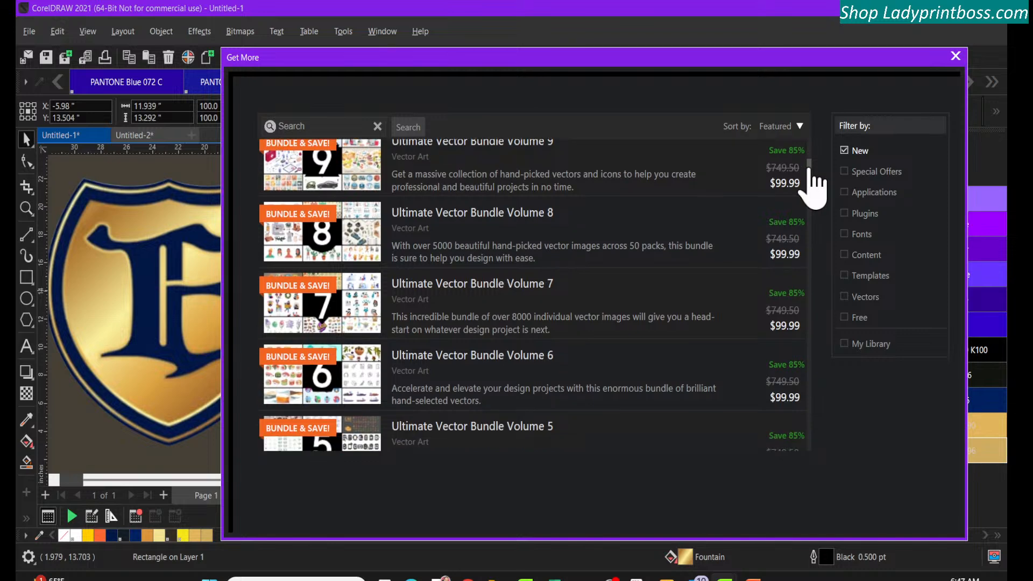
pyautogui.click(311, 322)
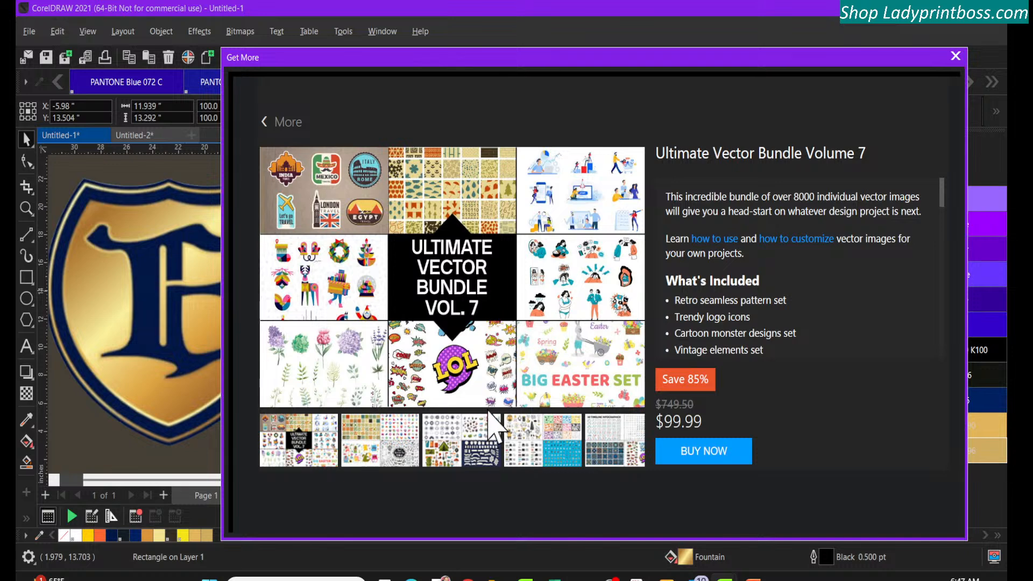
pyautogui.click(630, 441)
pyautogui.click(629, 442)
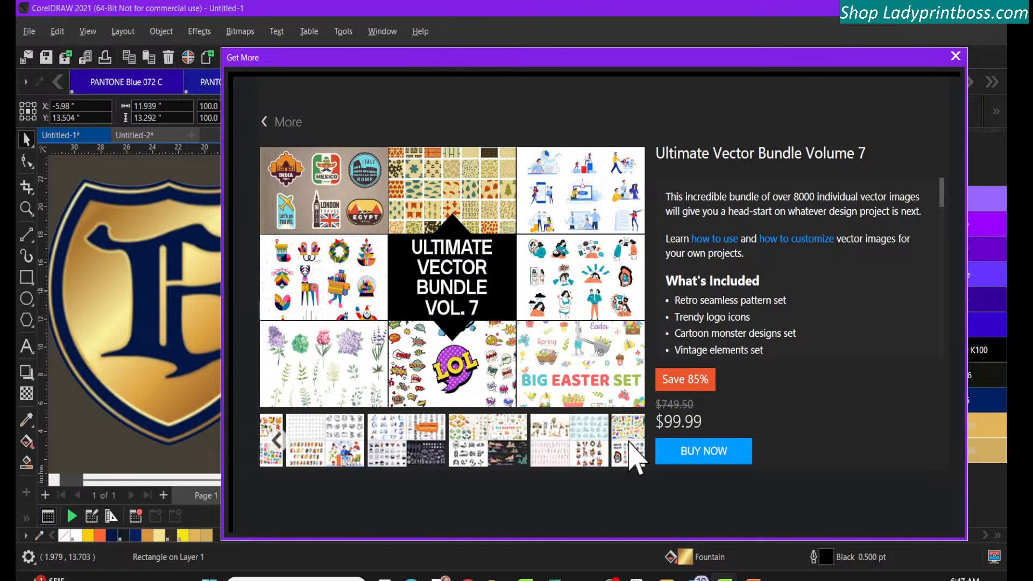
pyautogui.click(629, 442)
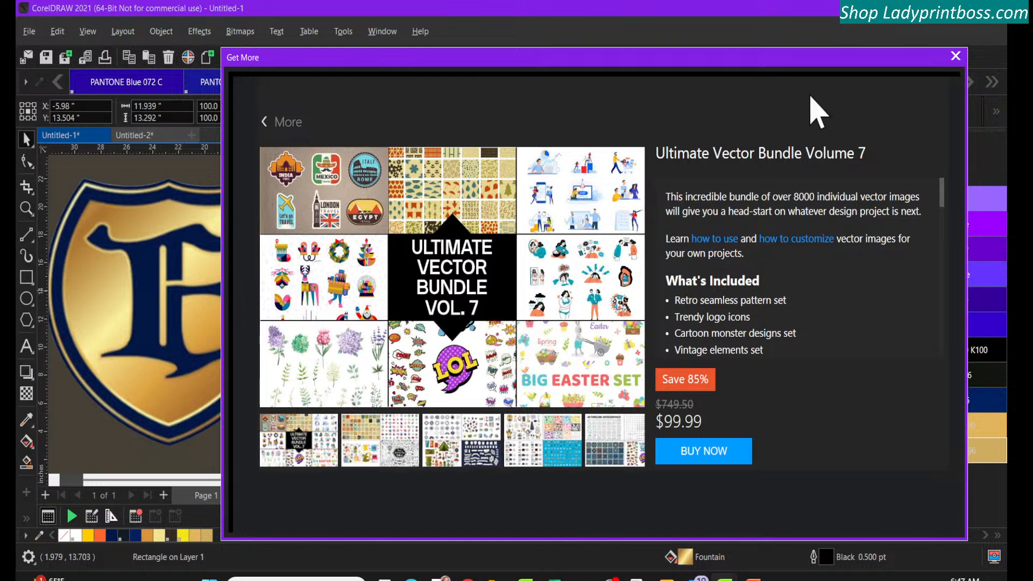
pyautogui.click(266, 121)
pyautogui.click(453, 313)
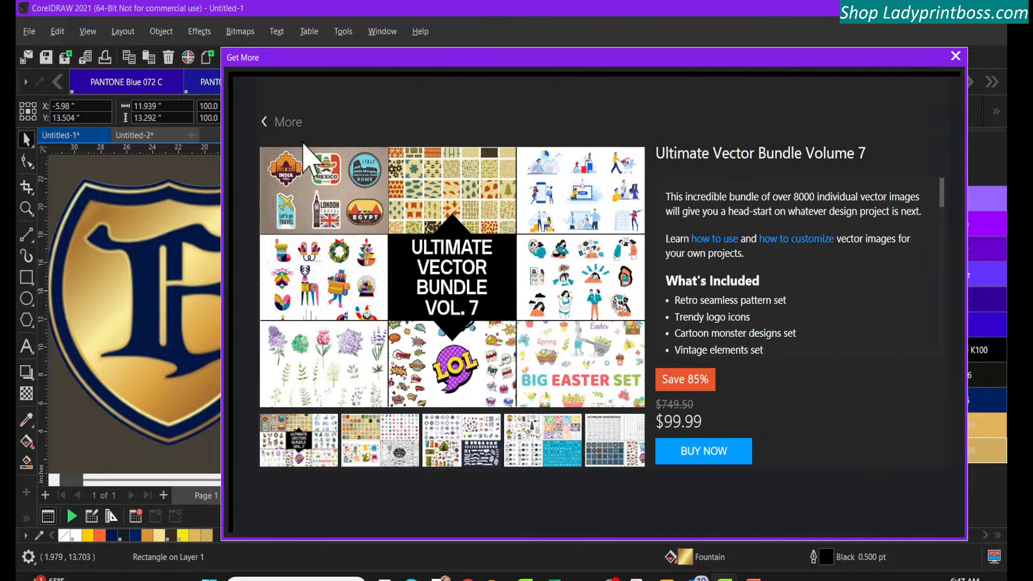
# Examine Ultimate Vector Bundle Volume 5, return to the store's new items, and browse the rest of the list
pyautogui.click(265, 122)
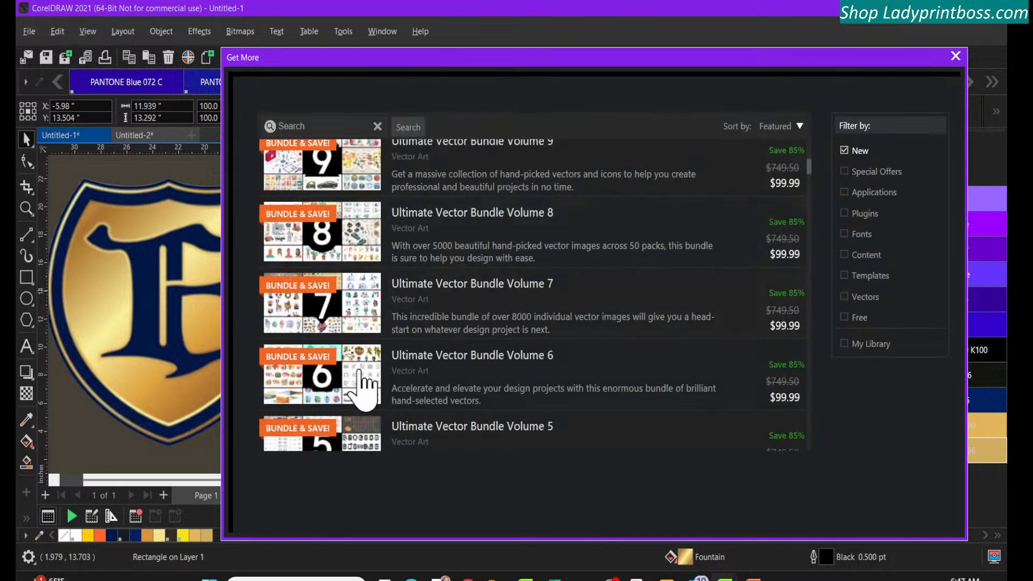
pyautogui.click(343, 419)
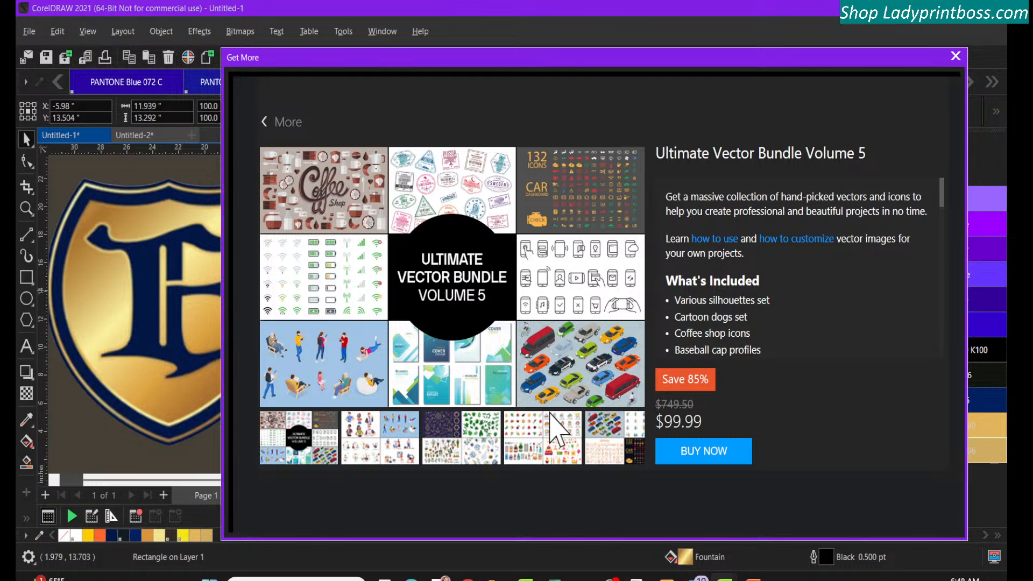
pyautogui.click(264, 125)
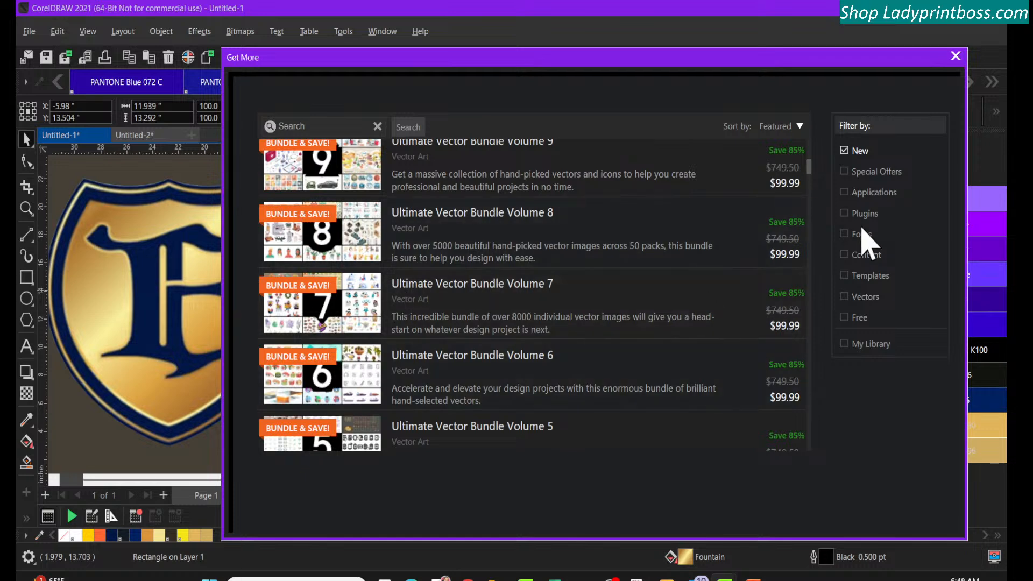
pyautogui.moveTo(808, 164); pyautogui.dragTo(819, 434)
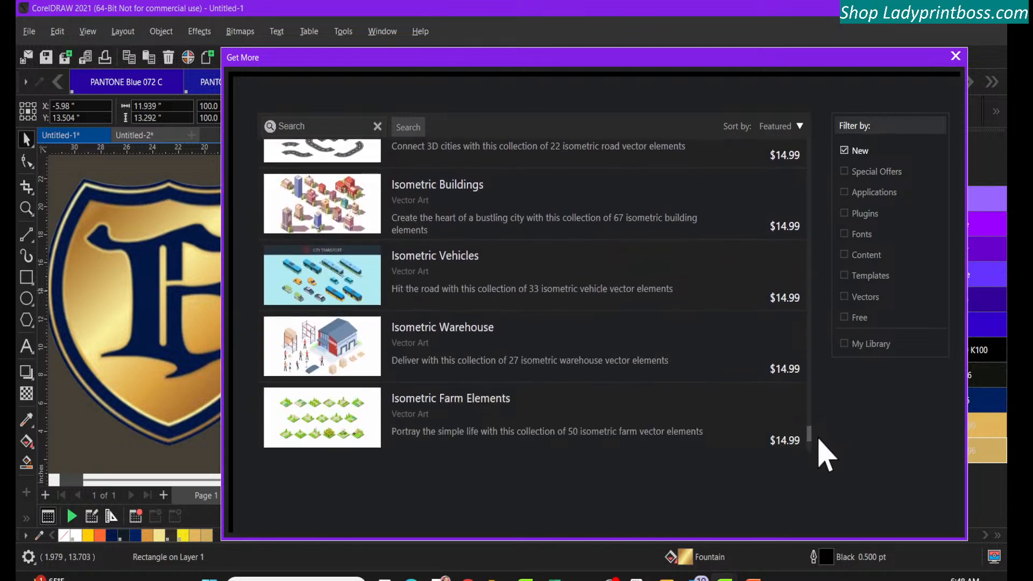
# Remove the new-items filter and browse the store's applications and plugins, one category at a time
pyautogui.click(845, 154)
pyautogui.click(845, 171)
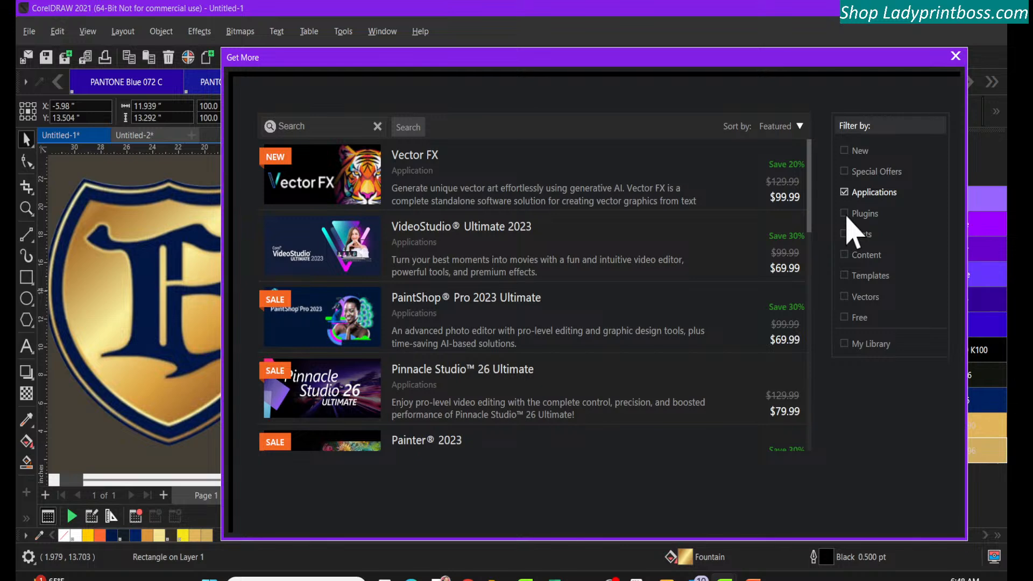
pyautogui.click(844, 193)
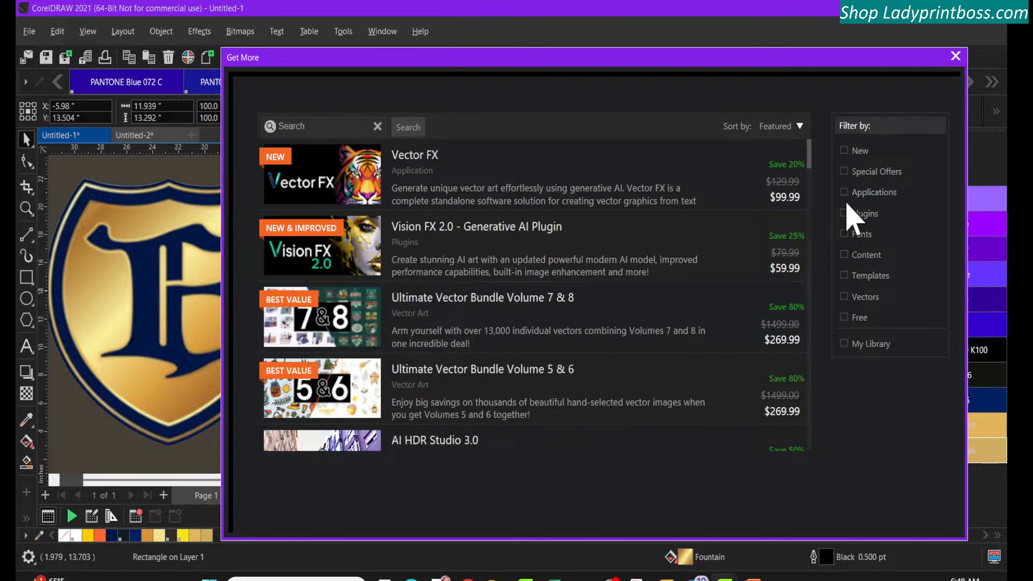
pyautogui.click(844, 214)
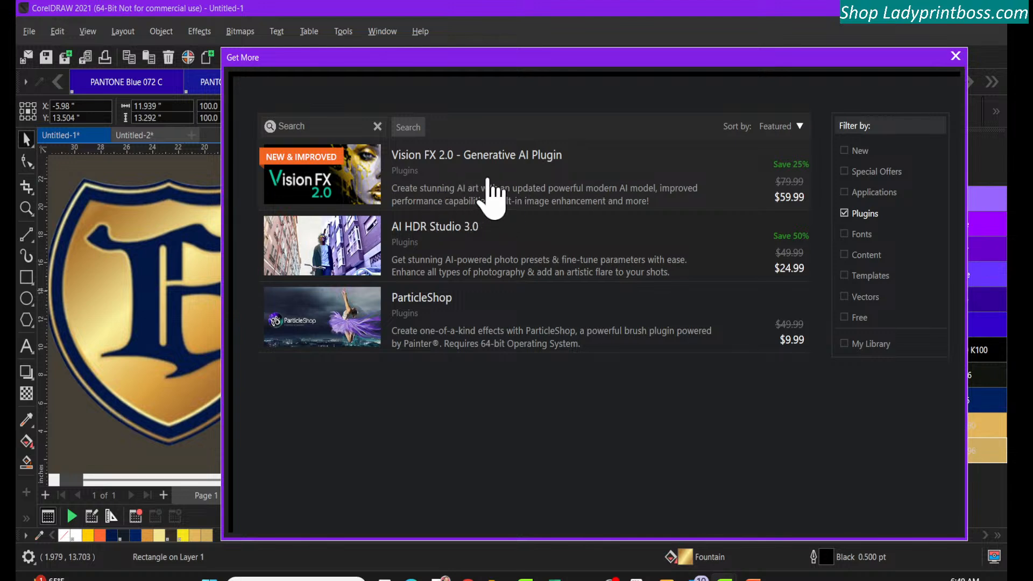
# Watch the introduction video of the ParticleShop plugin, mute its sound, and return to the plugin list
pyautogui.click(493, 332)
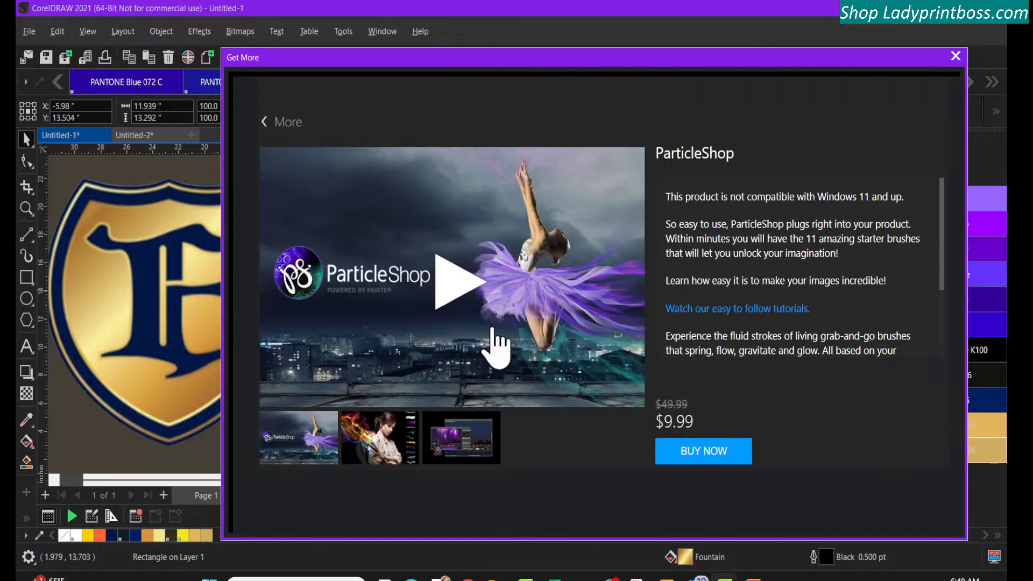
pyautogui.click(450, 280)
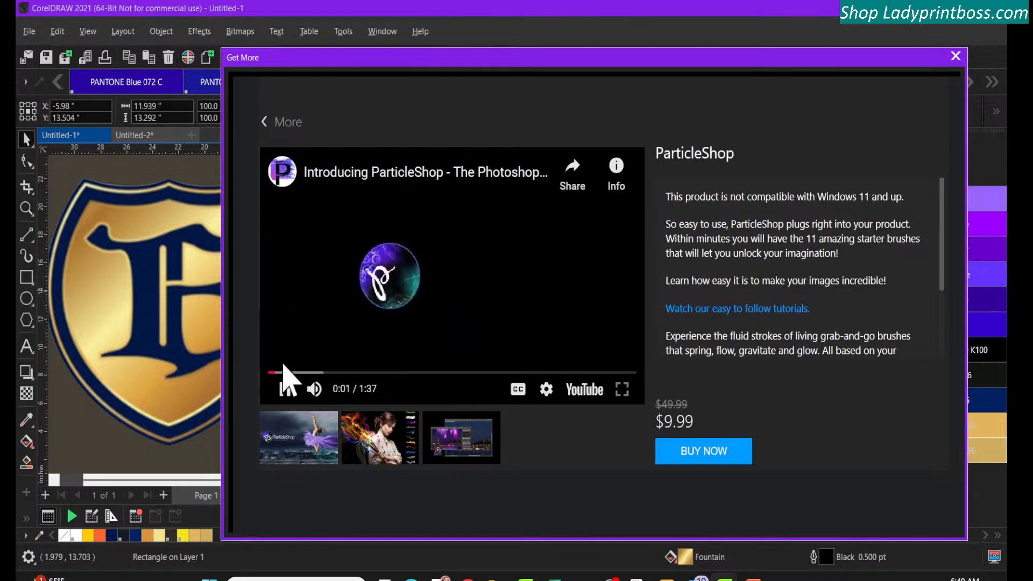
pyautogui.click(314, 390)
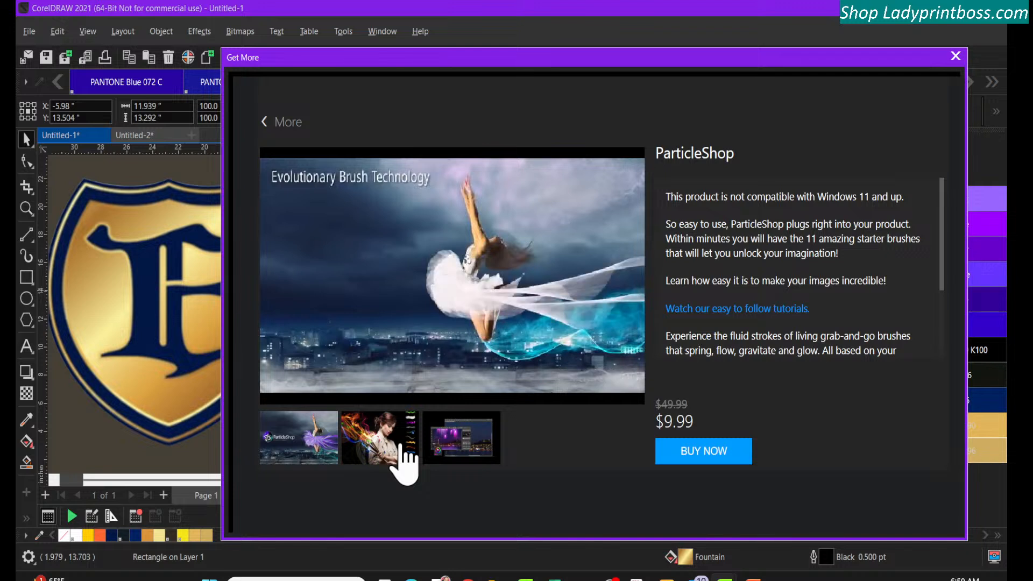
pyautogui.moveTo(337, 383)
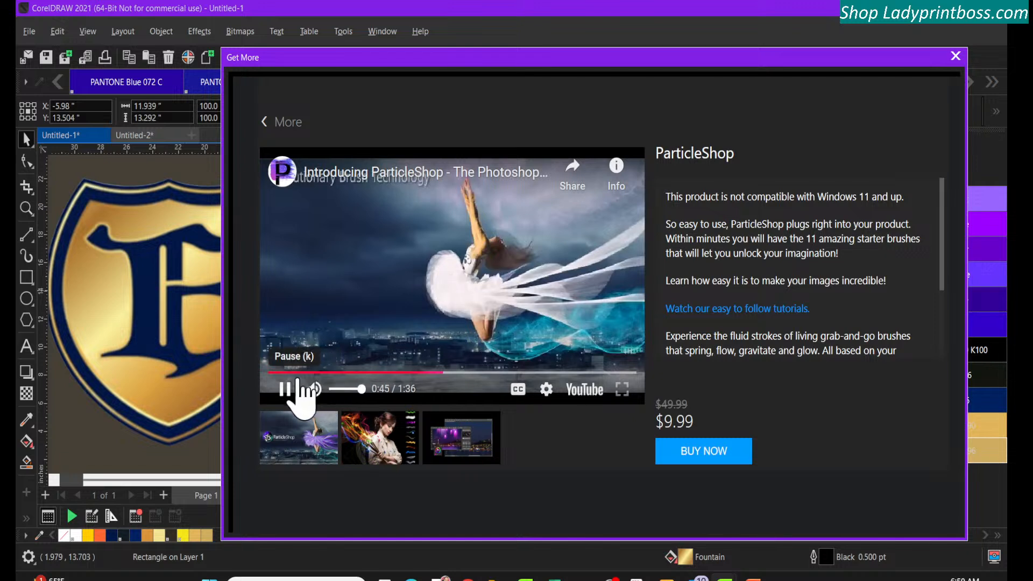
pyautogui.click(315, 390)
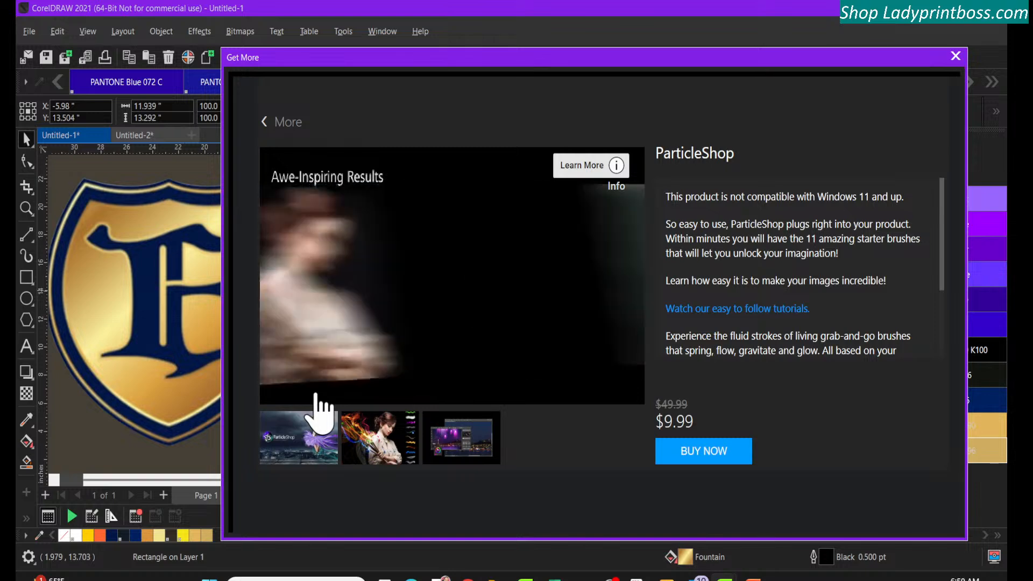
pyautogui.moveTo(417, 302)
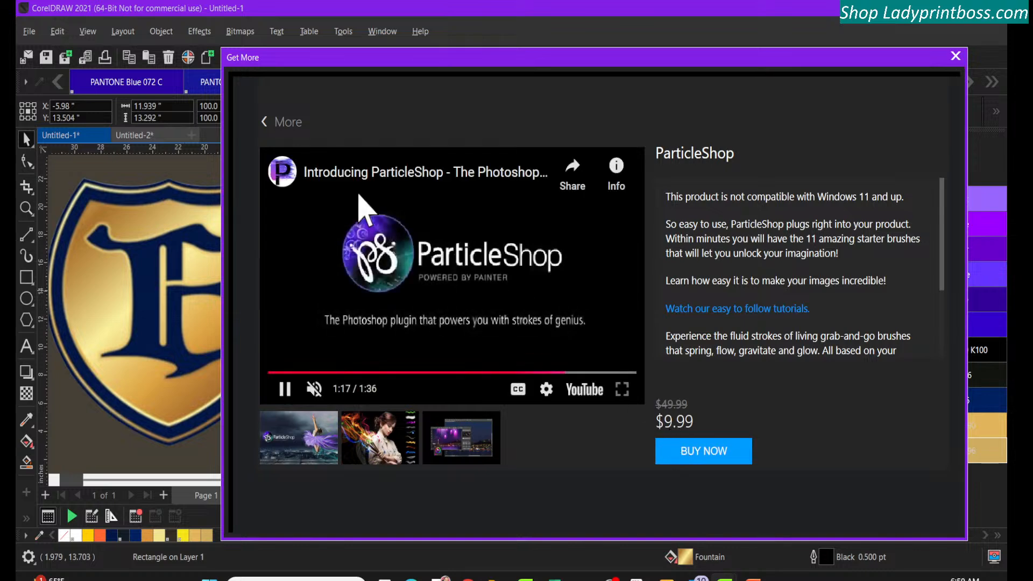
pyautogui.click(264, 123)
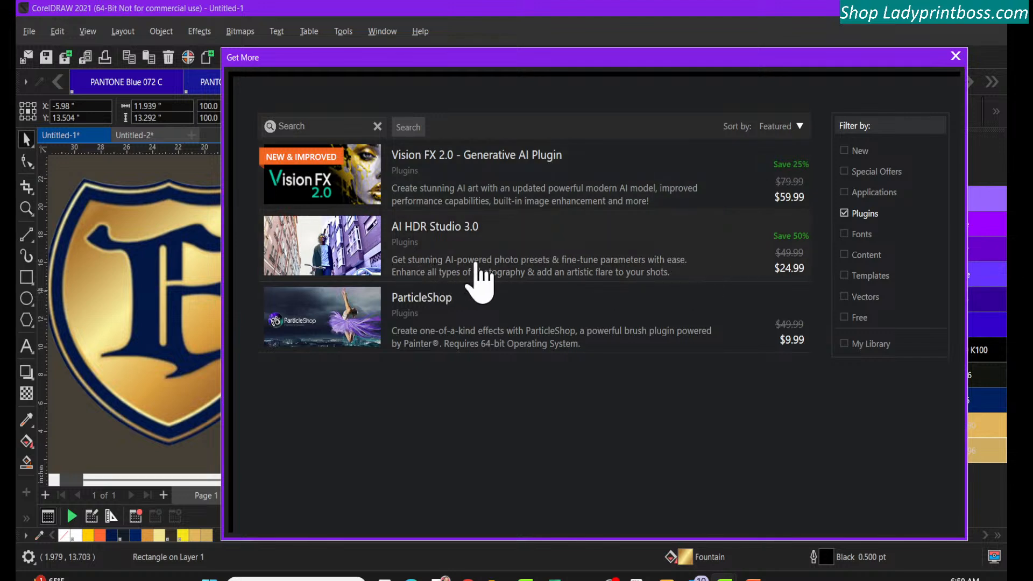
# Filter the store to fonts only, browse the font packs, and switch the filter to content
pyautogui.click(849, 237)
pyautogui.click(844, 213)
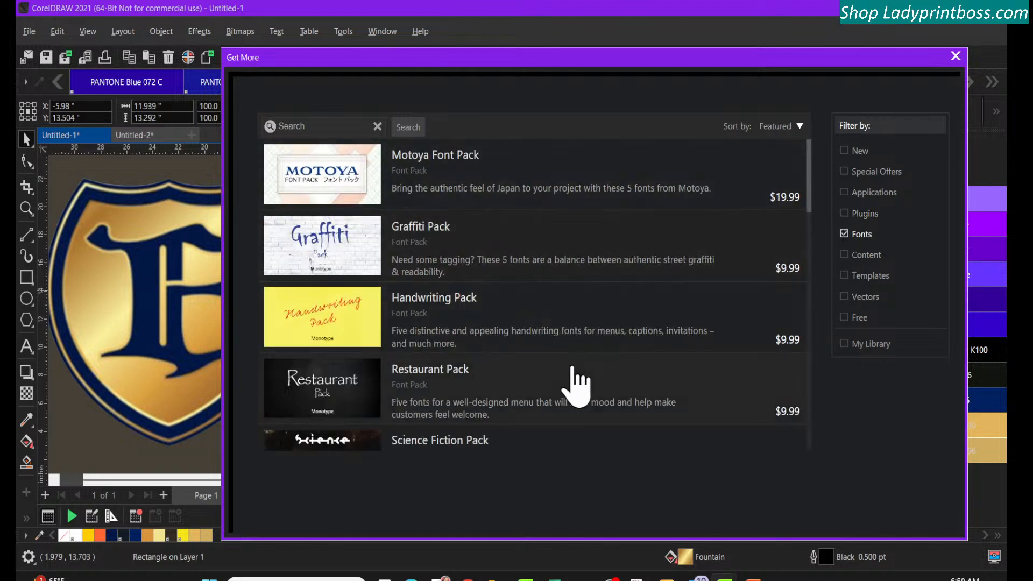
pyautogui.moveTo(813, 190); pyautogui.dragTo(821, 438)
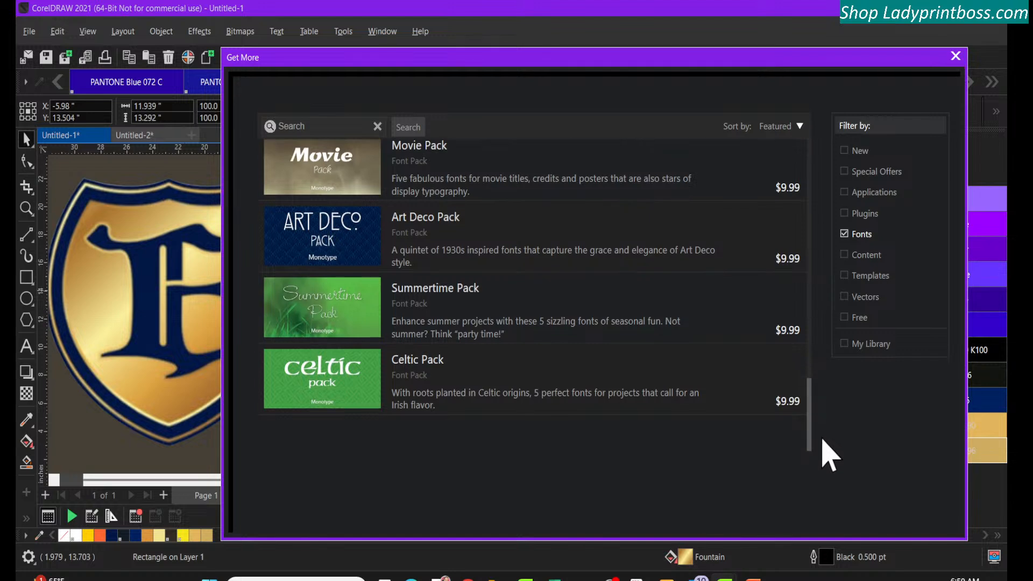
pyautogui.click(845, 256)
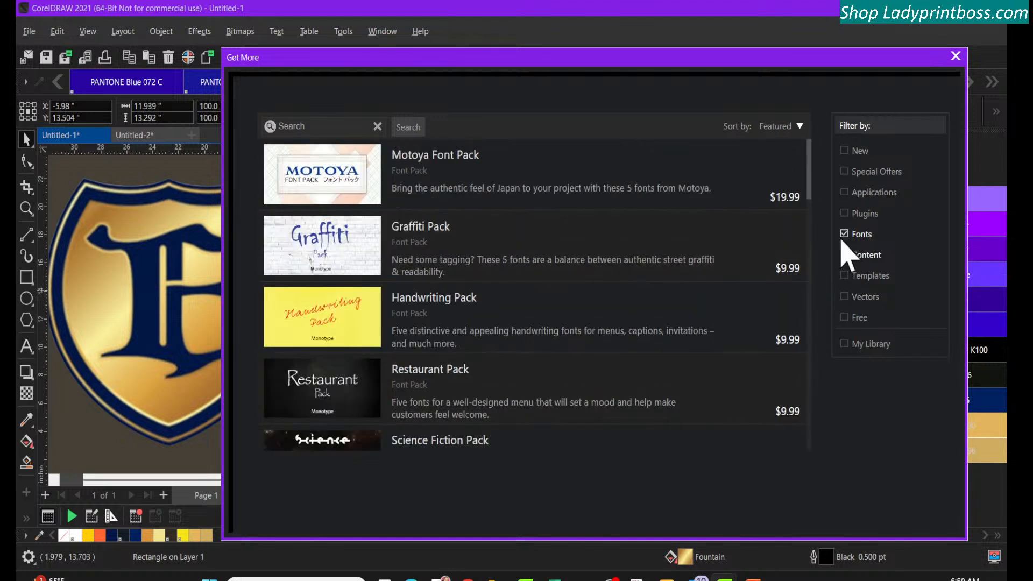
pyautogui.click(845, 234)
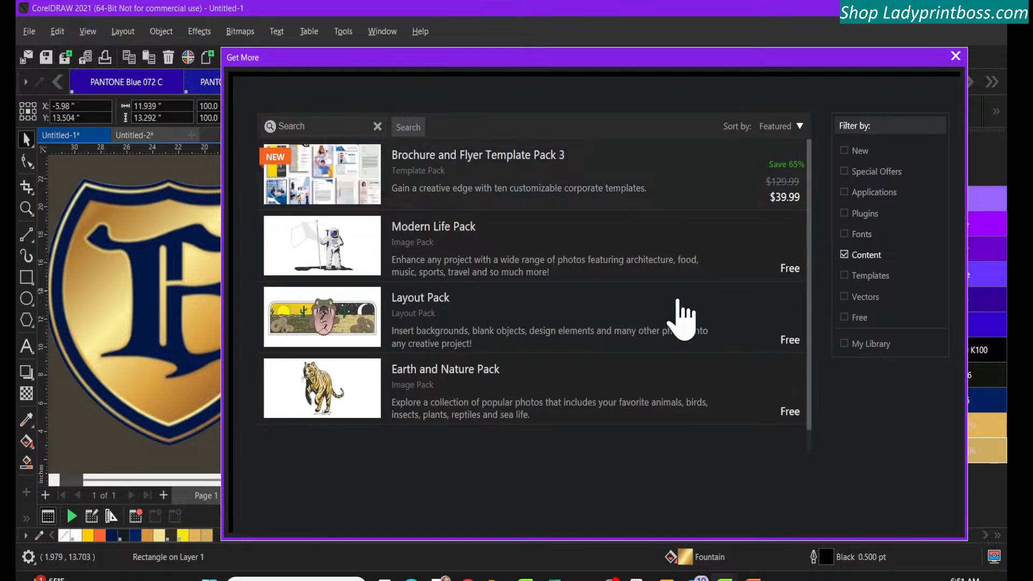
# View the store's templates, vectors and free items in turn, filtering by one category at a time
pyautogui.click(845, 257)
pyautogui.click(844, 276)
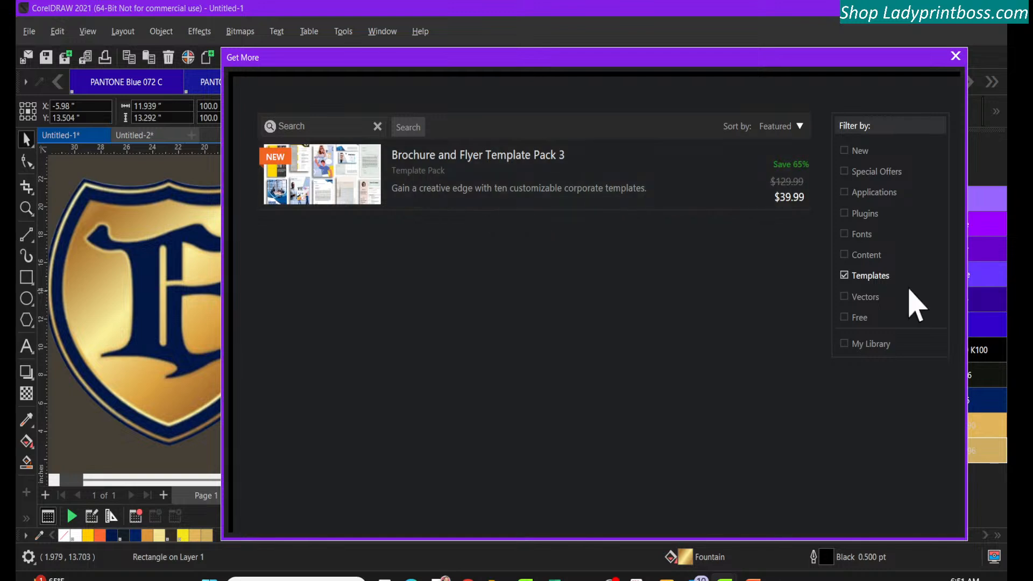
pyautogui.click(844, 276)
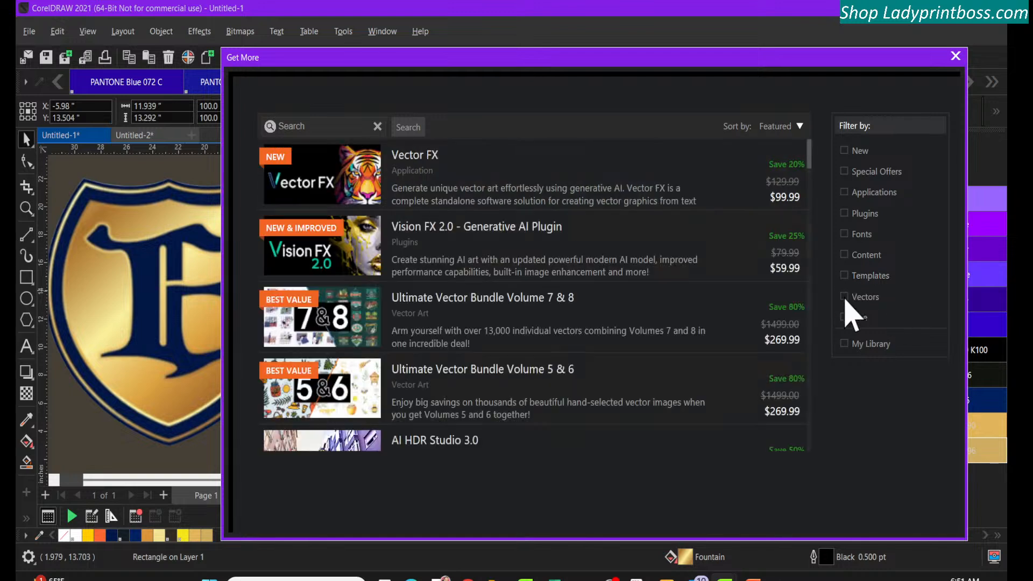
pyautogui.click(844, 296)
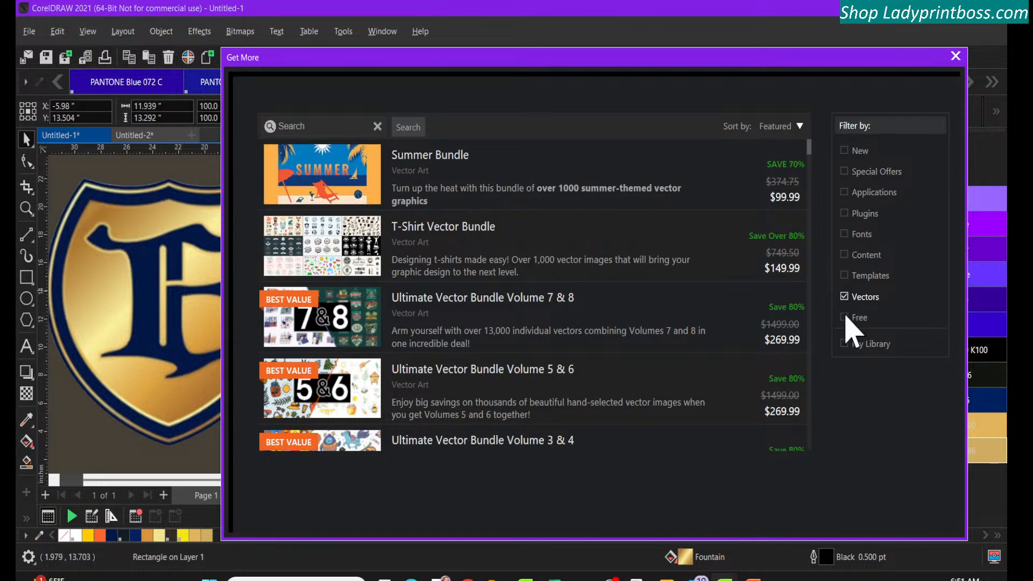
pyautogui.click(843, 296)
pyautogui.click(844, 317)
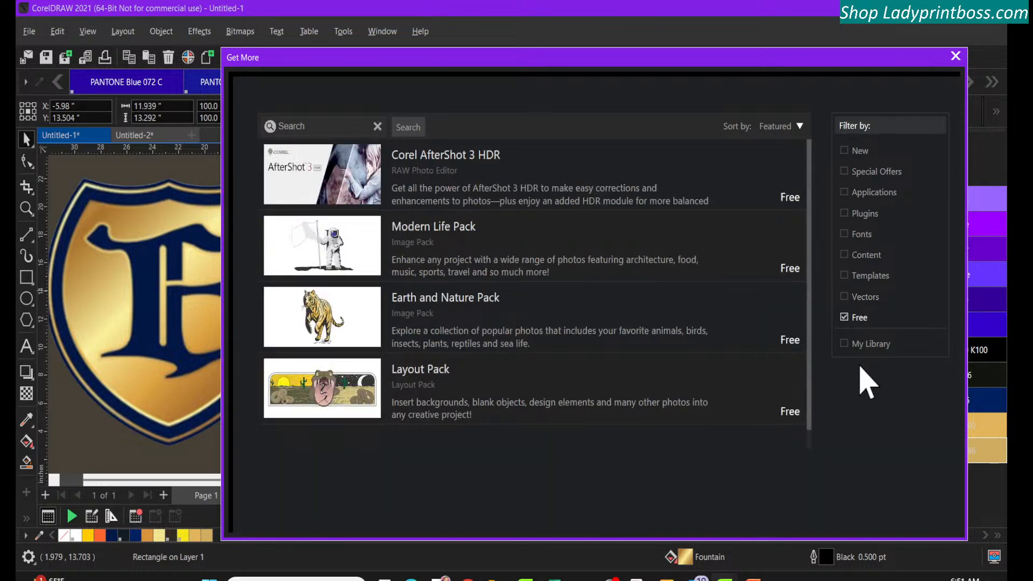
# Try to install the Top User Created Fills Bundle from My Library, and close the content store
pyautogui.click(844, 343)
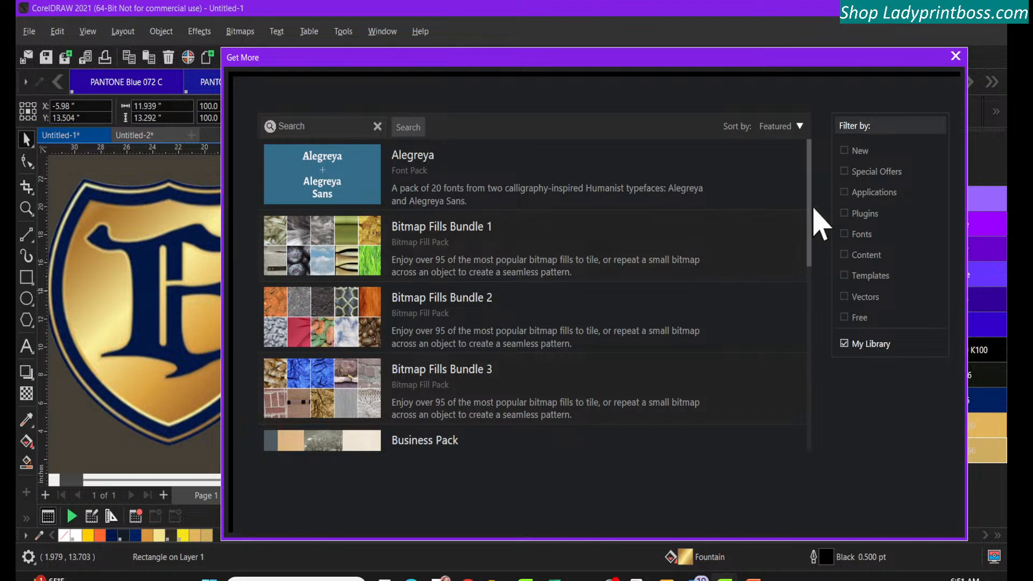
pyautogui.moveTo(808, 191); pyautogui.dragTo(805, 385)
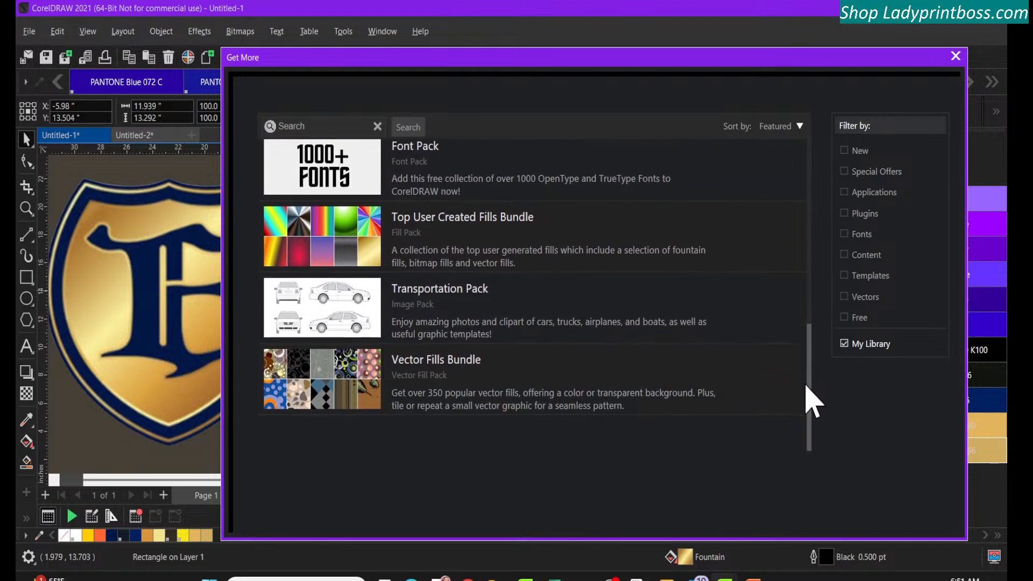
pyautogui.click(450, 245)
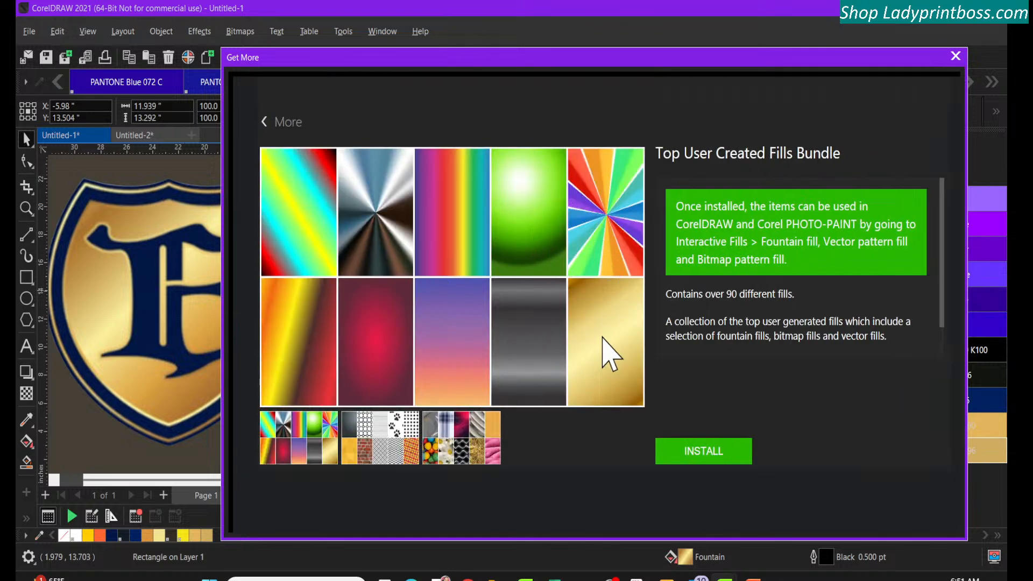
pyautogui.click(696, 459)
pyautogui.click(264, 123)
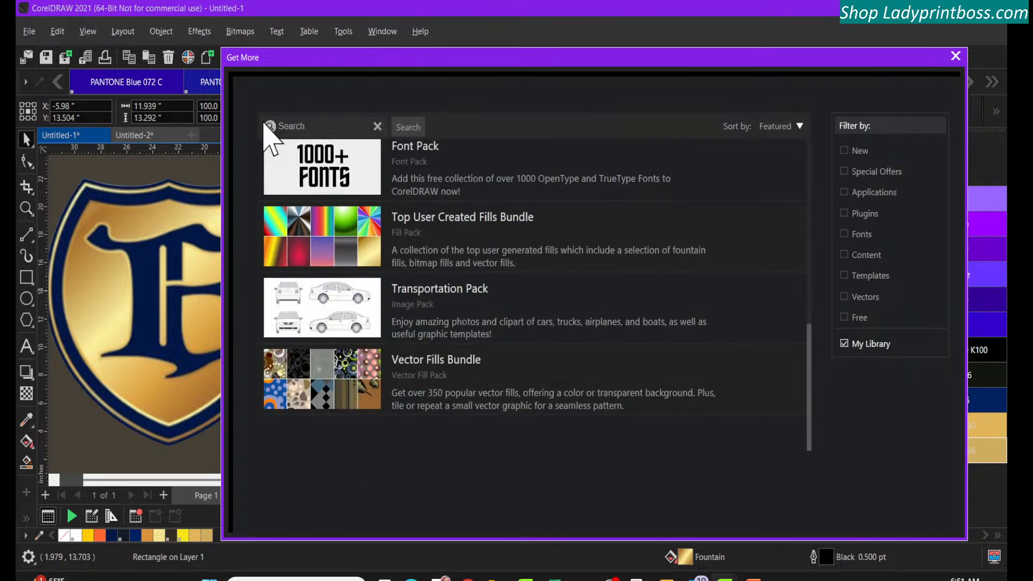
pyautogui.click(956, 57)
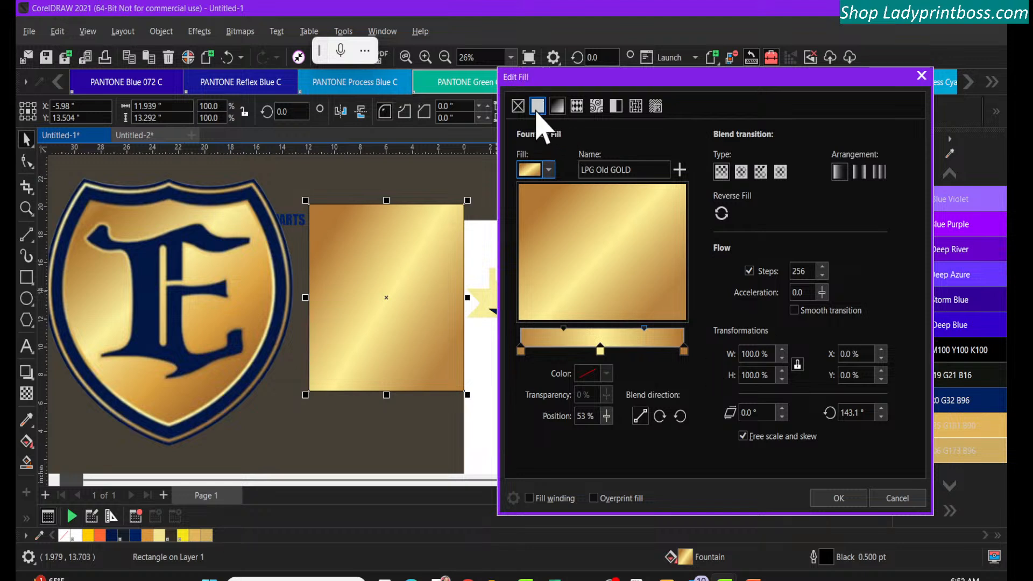
# Show all categories of the Starter pack fountain fills, reduce their thumbnails to the middle size, and close the fill picker
pyautogui.click(549, 170)
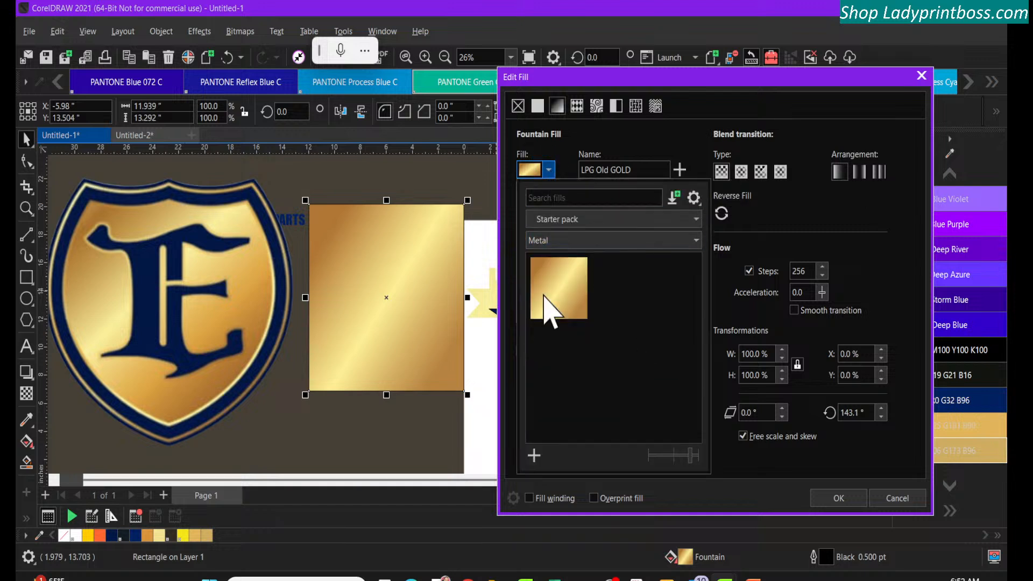
pyautogui.click(627, 243)
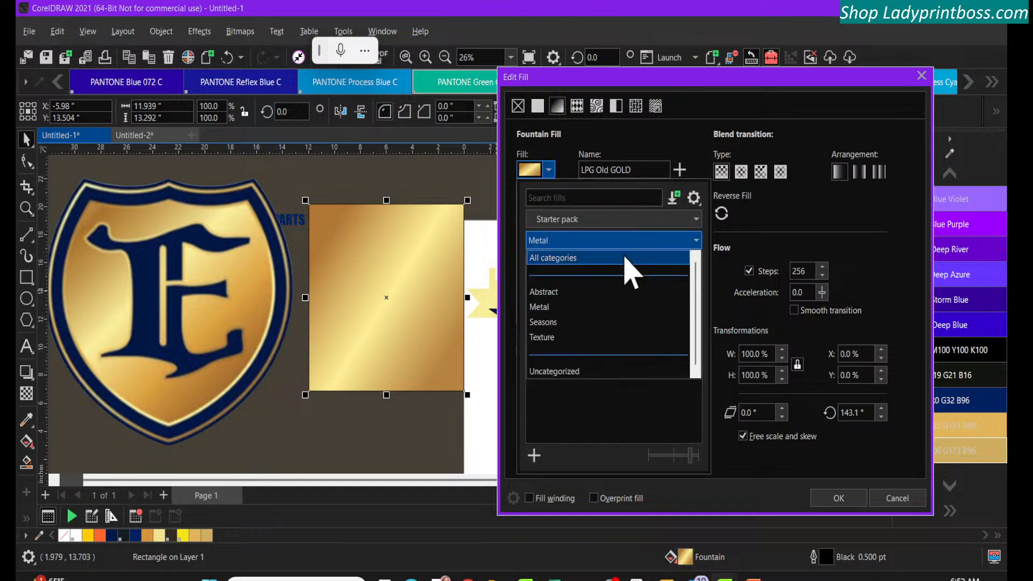
pyautogui.click(625, 257)
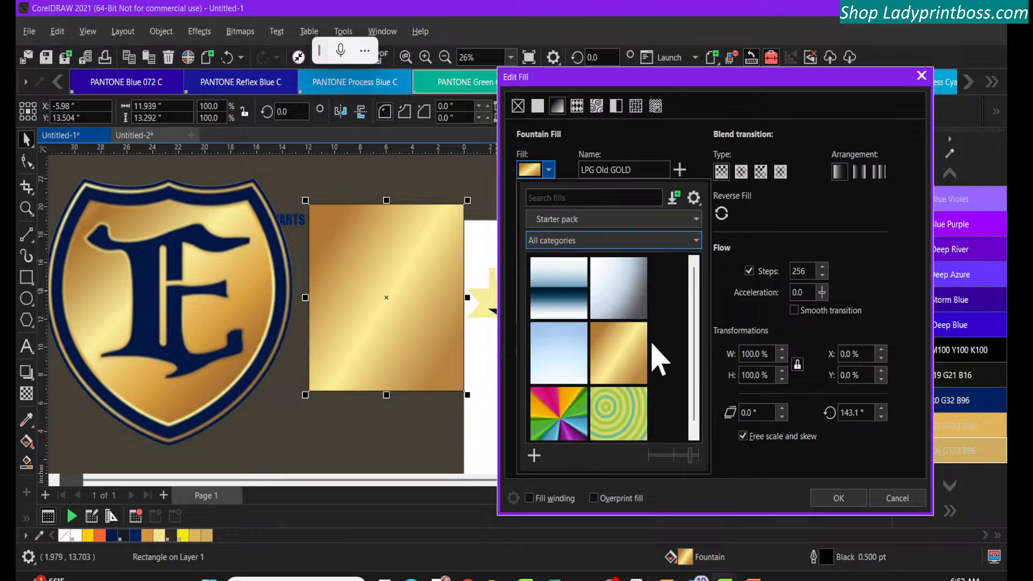
pyautogui.scroll(-1, 648, 361)
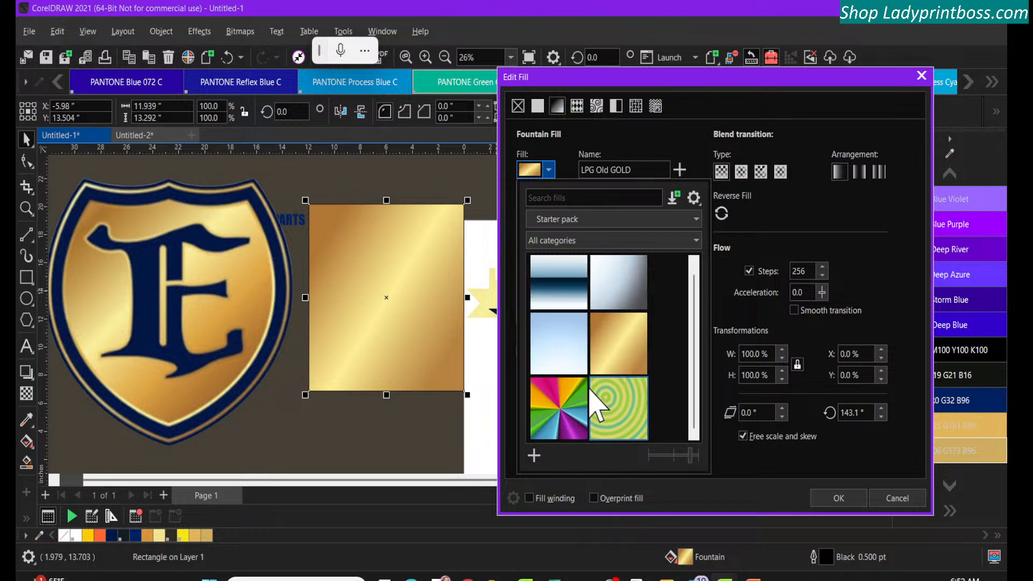
pyautogui.click(657, 455)
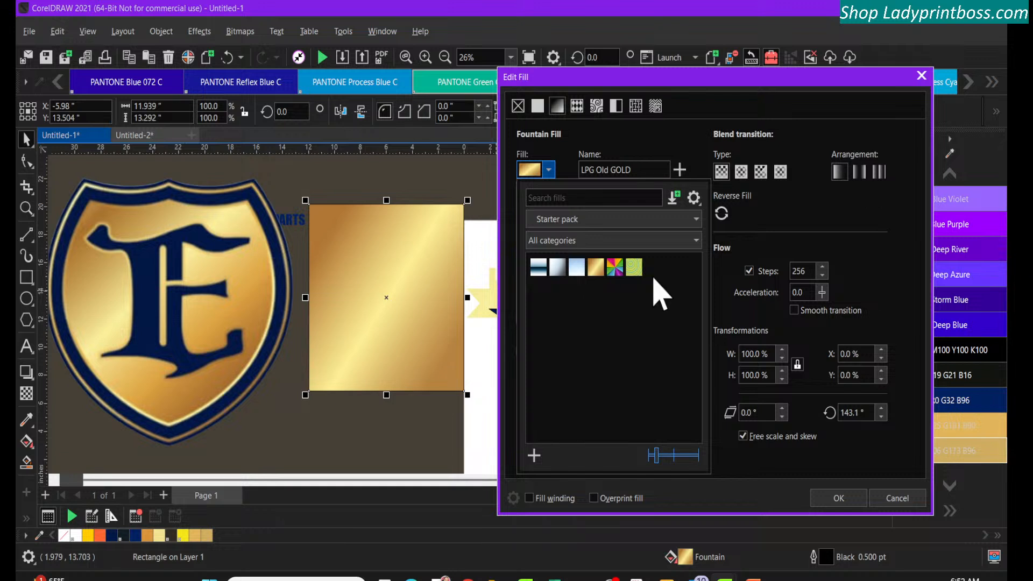
pyautogui.click(673, 455)
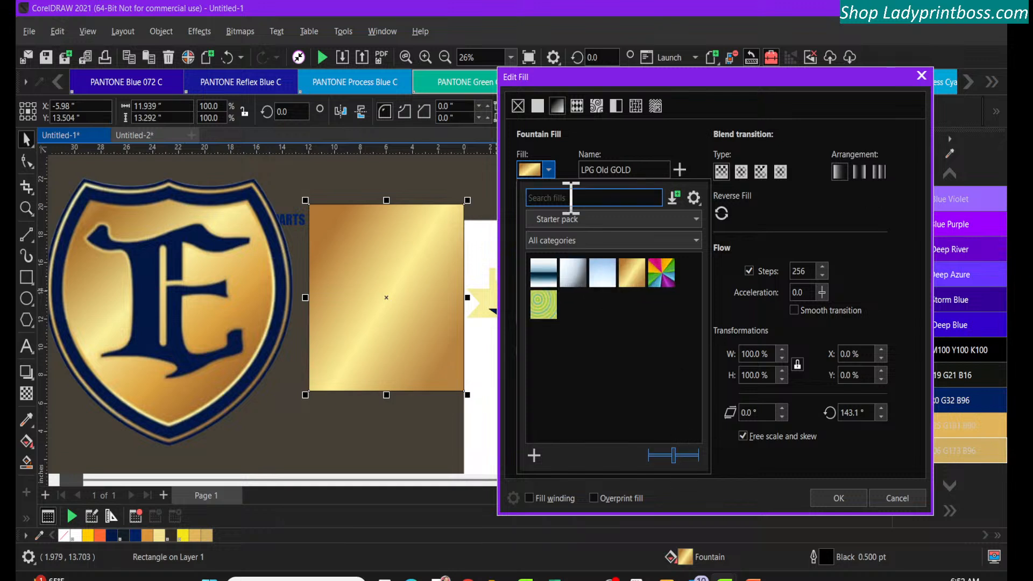
pyautogui.click(557, 107)
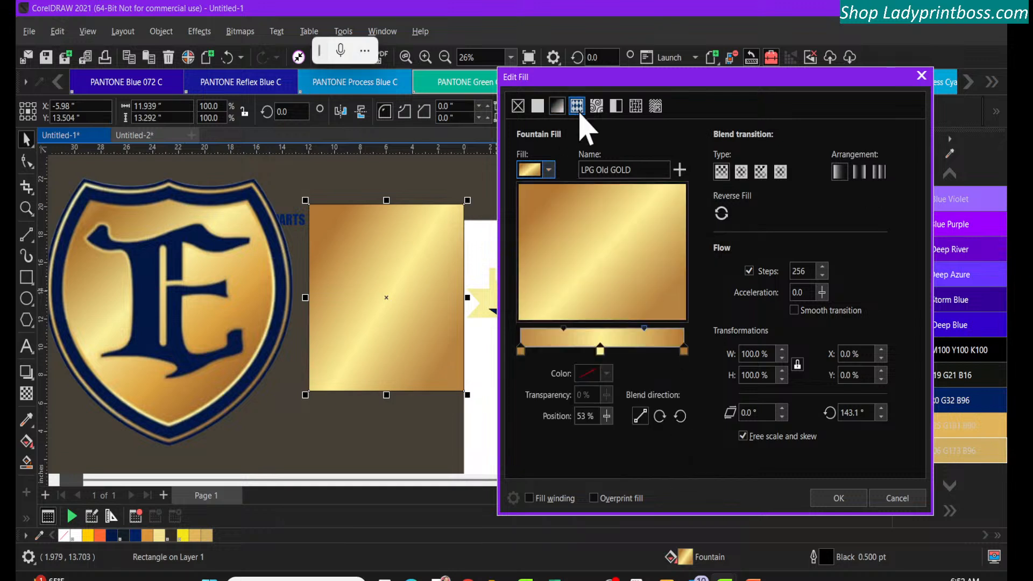
# Switch the rectangle to a vector pattern fill, view all categories of the Starter pack patterns, and close the picker
pyautogui.click(576, 107)
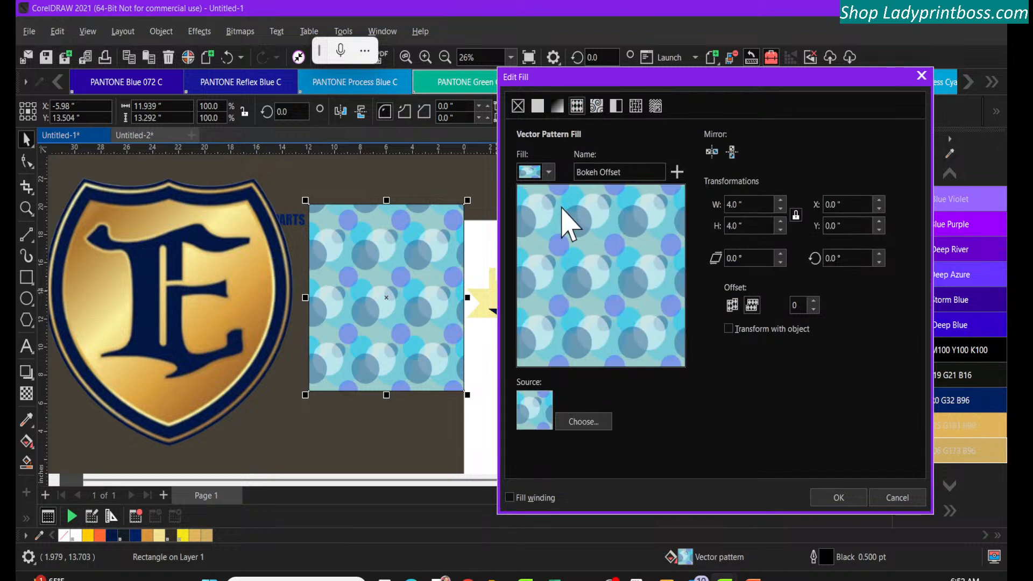
pyautogui.click(549, 172)
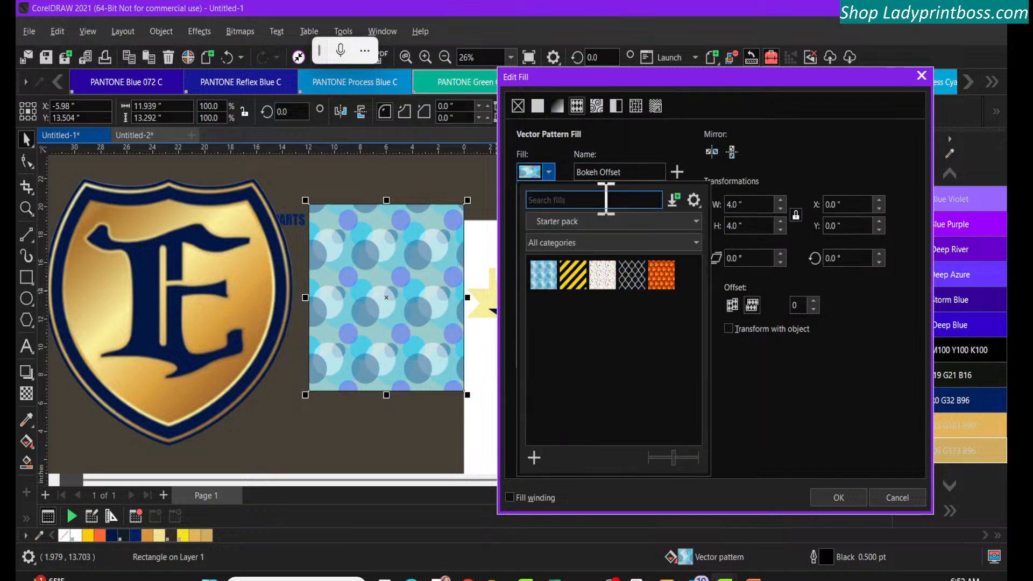
pyautogui.click(576, 107)
# Change the rectangle's fill type to bitmap pattern and show all categories of the Starter pack bitmap fills
pyautogui.click(596, 106)
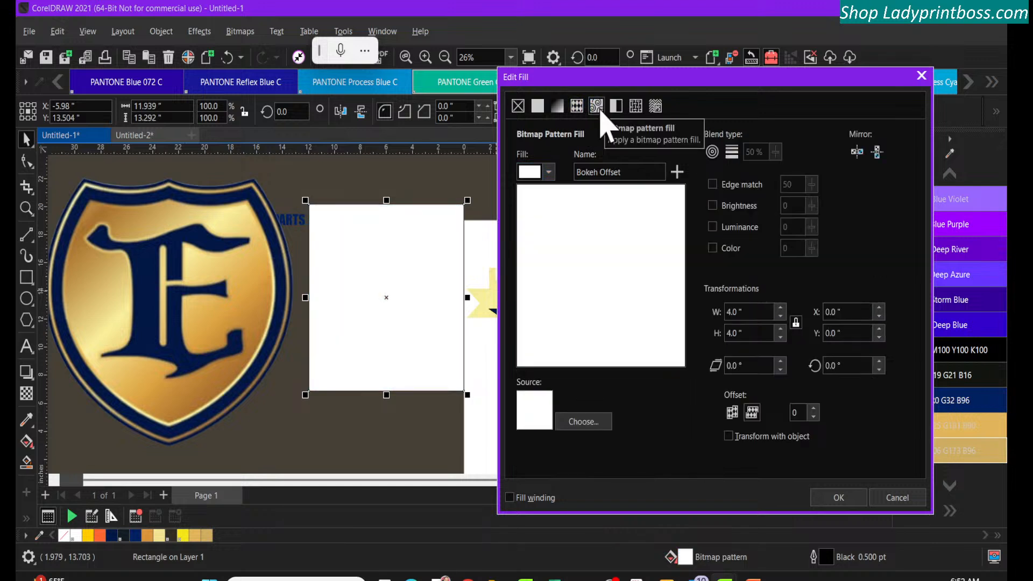
pyautogui.click(548, 172)
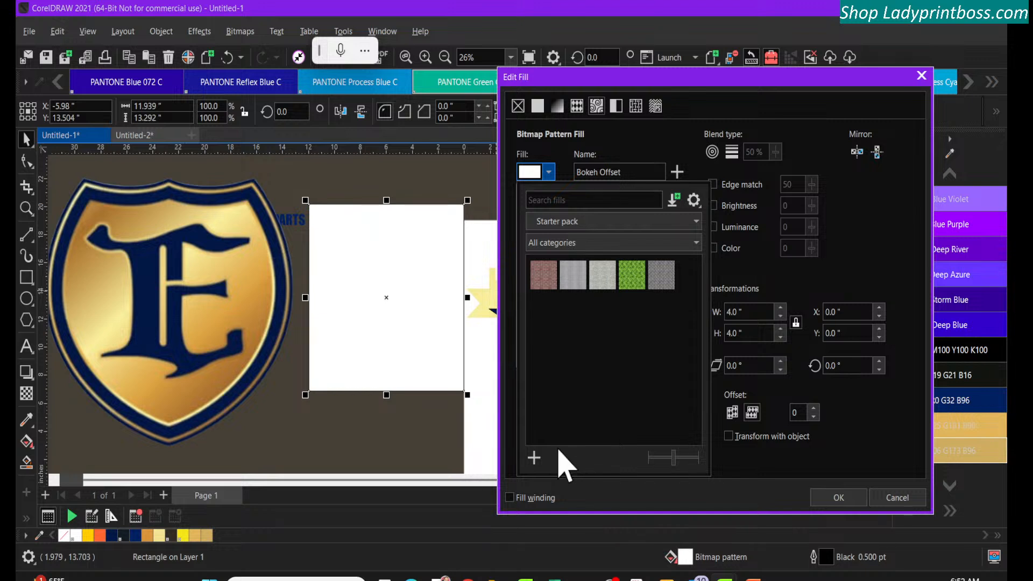
pyautogui.click(616, 114)
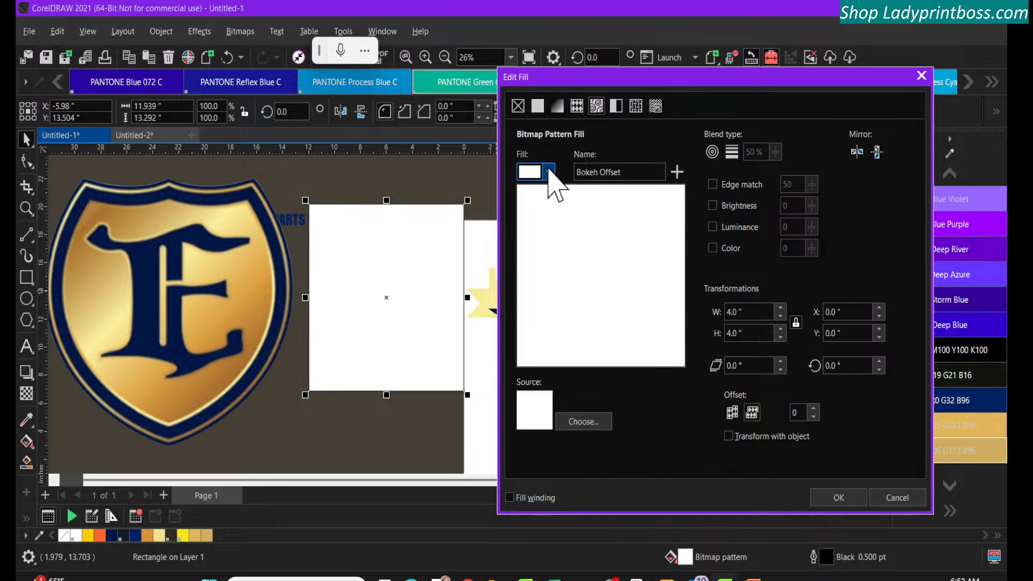
pyautogui.click(549, 171)
pyautogui.click(618, 110)
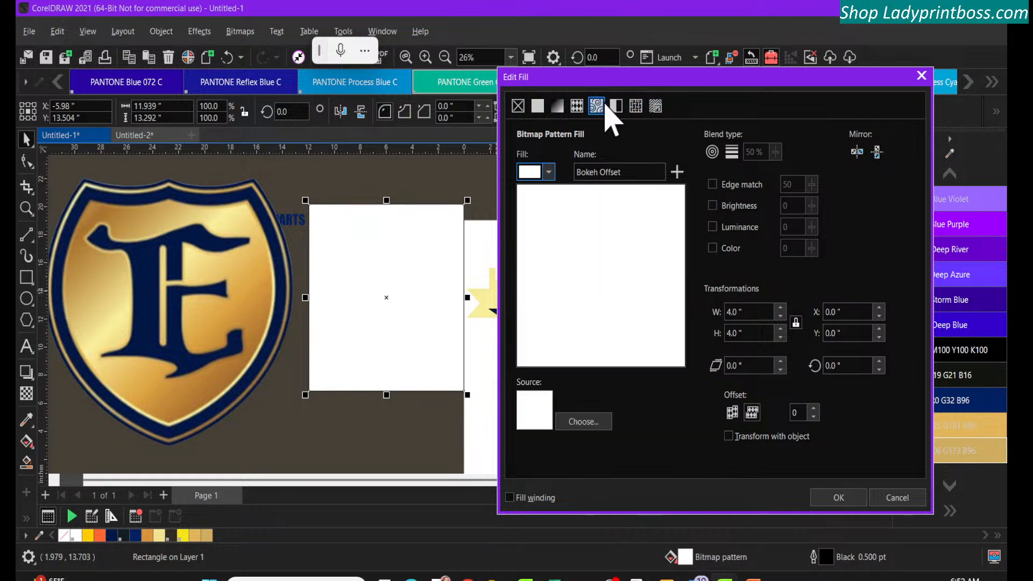
pyautogui.click(547, 176)
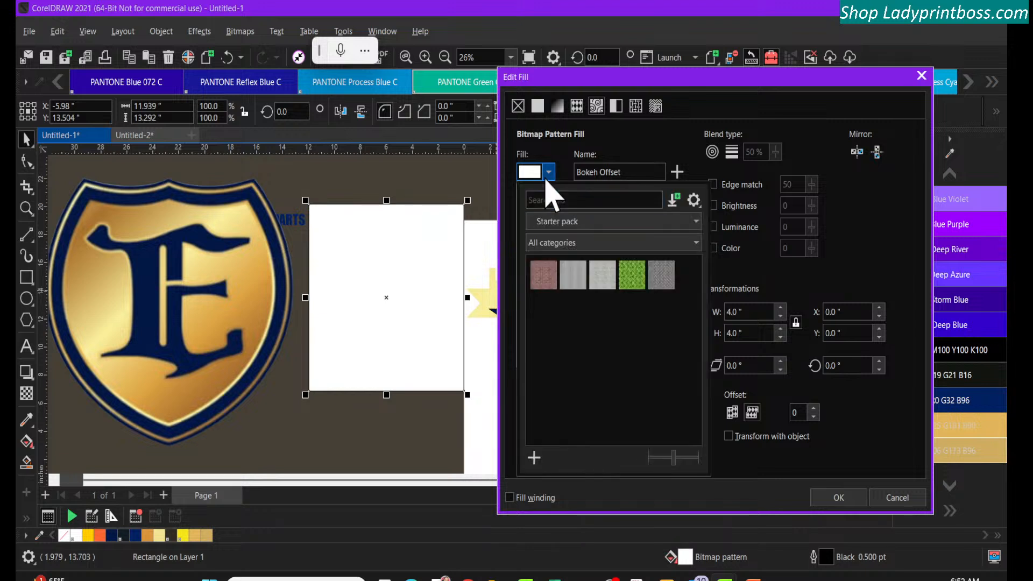
# Get more content from the store by downloading the free Layout Pack and starting its installation
pyautogui.click(673, 200)
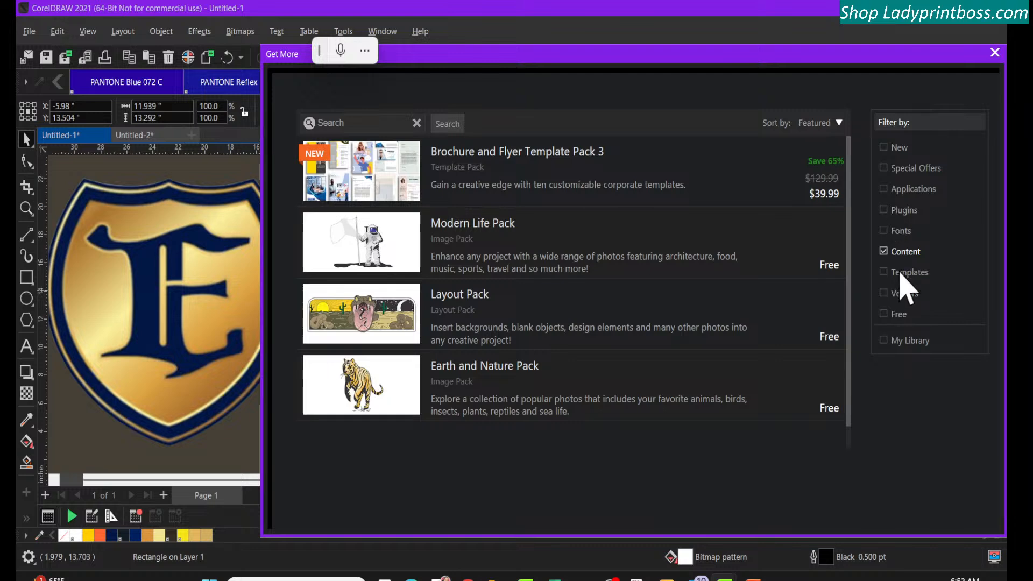
pyautogui.click(748, 313)
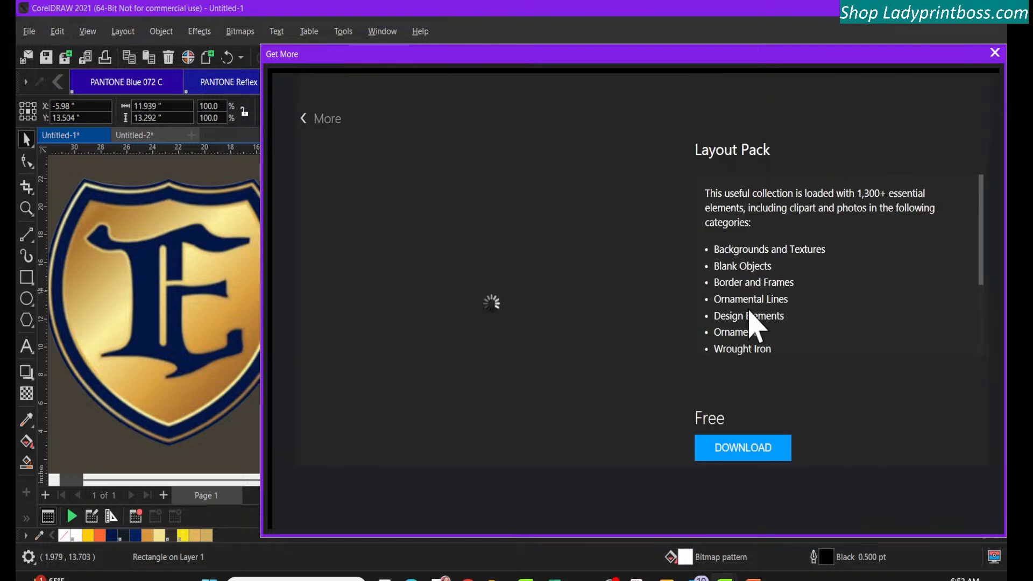
pyautogui.click(743, 445)
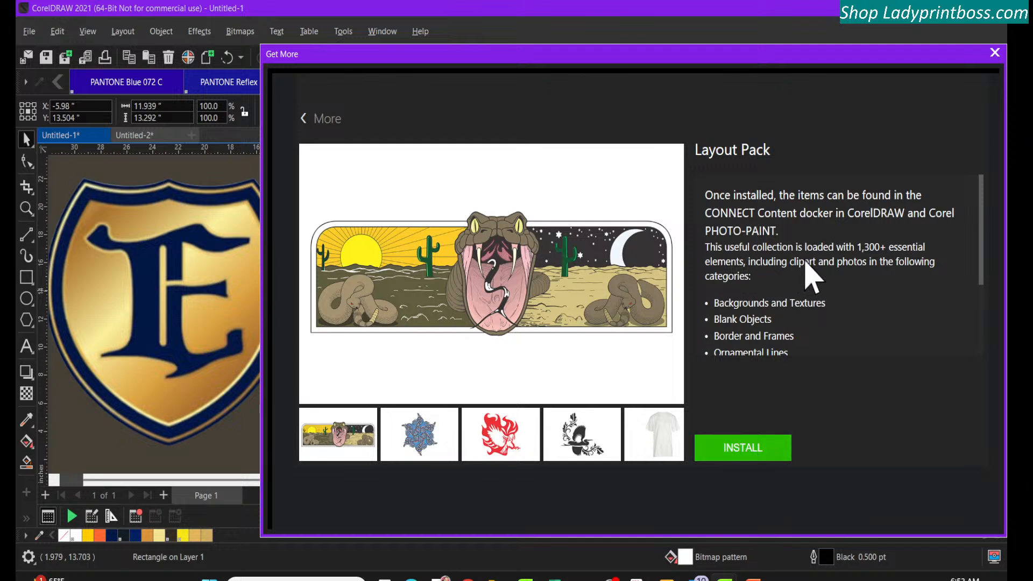
pyautogui.click(730, 457)
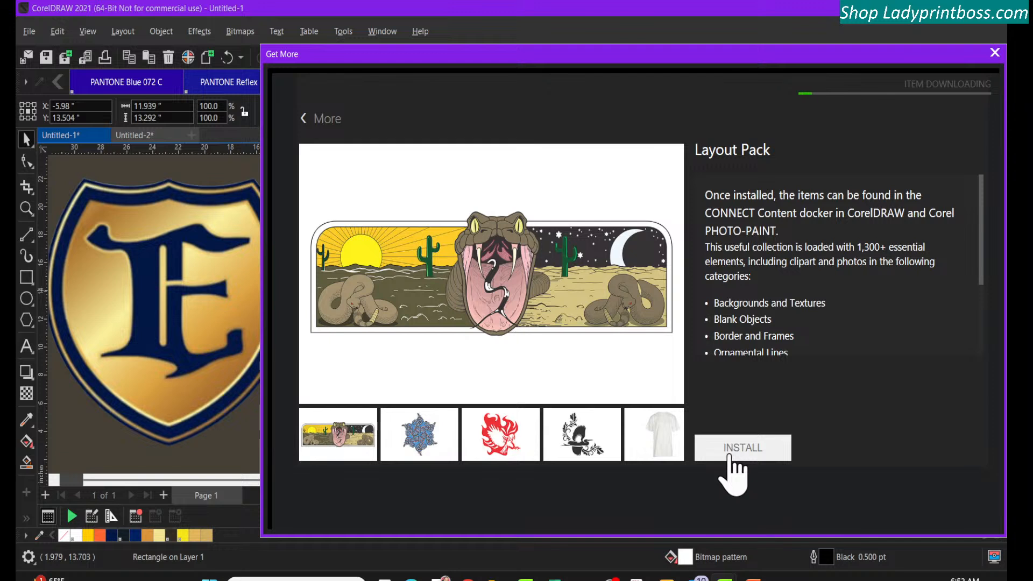
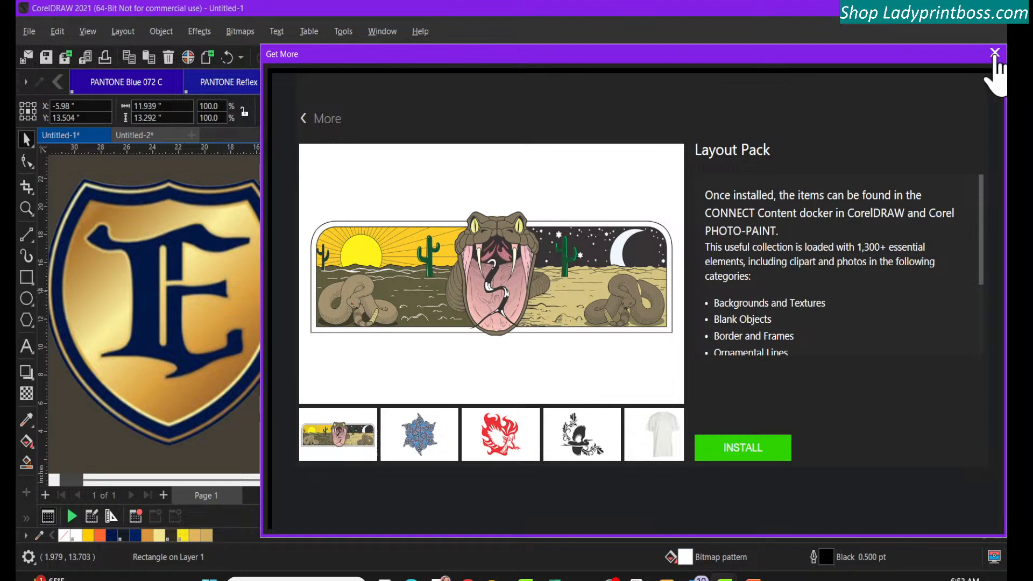
# Leave the Layout Pack store page and change the rectangle's fill type from bitmap pattern to fountain fill
pyautogui.click(306, 122)
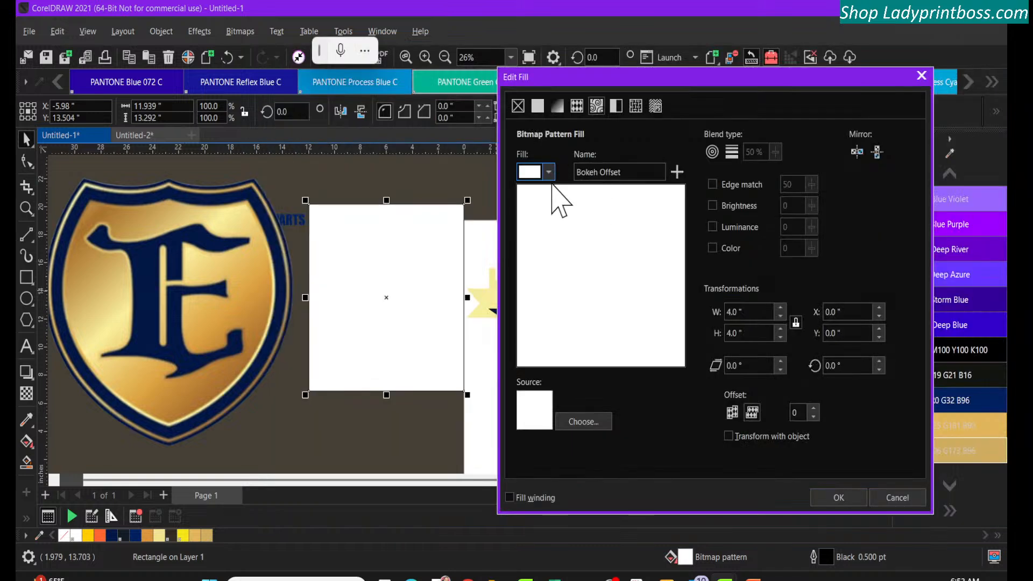
pyautogui.click(548, 172)
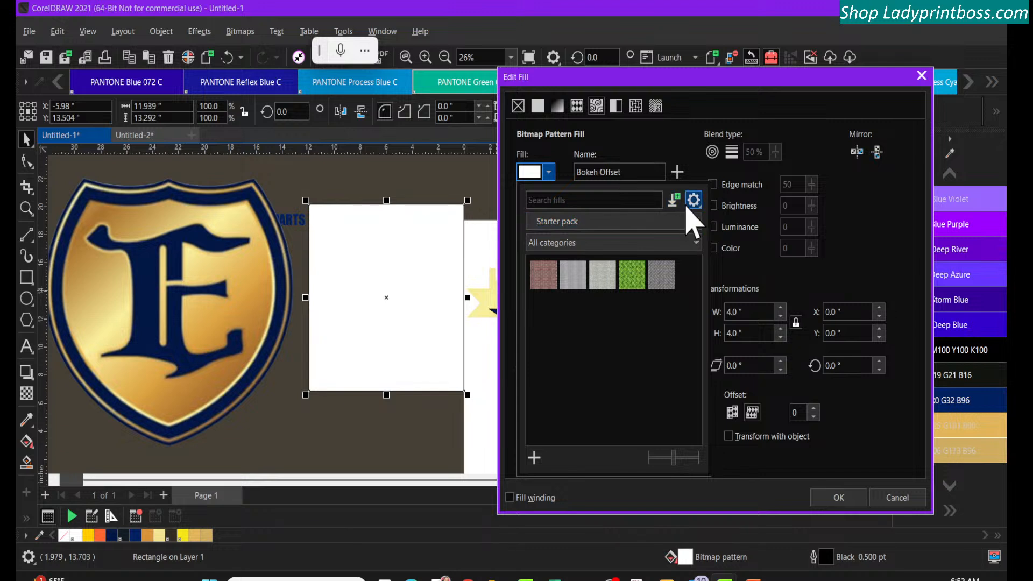
pyautogui.click(554, 113)
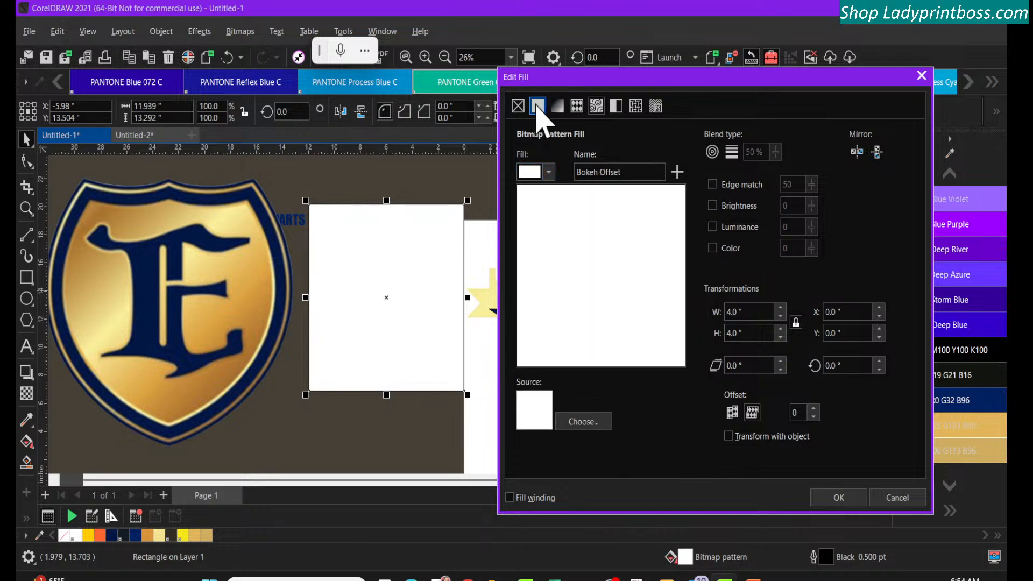
pyautogui.click(537, 106)
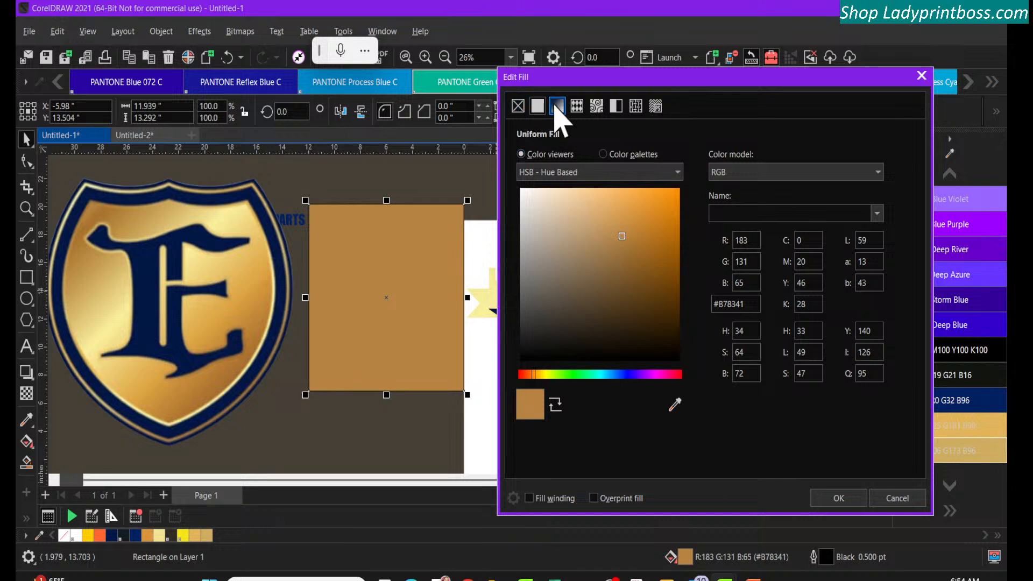
pyautogui.click(557, 107)
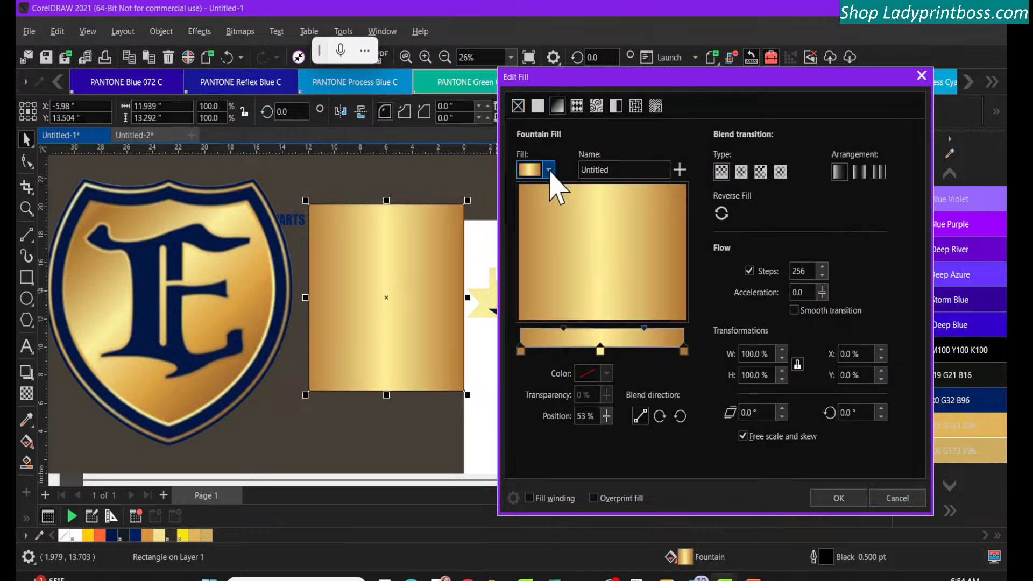
# Show all content and all categories of the saved fountain fills instead of only the Starter pack
pyautogui.click(548, 170)
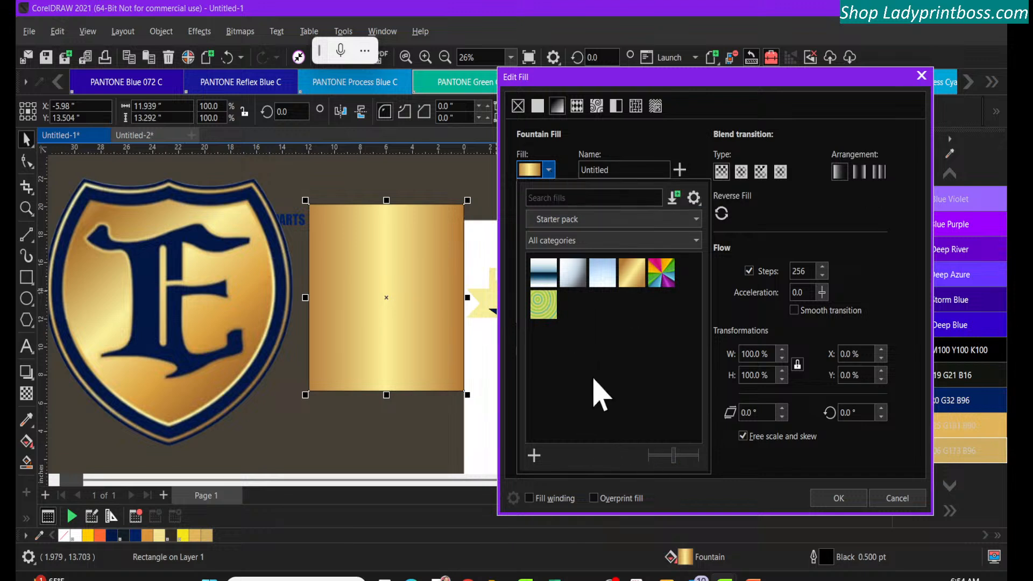
pyautogui.click(584, 241)
pyautogui.click(584, 241)
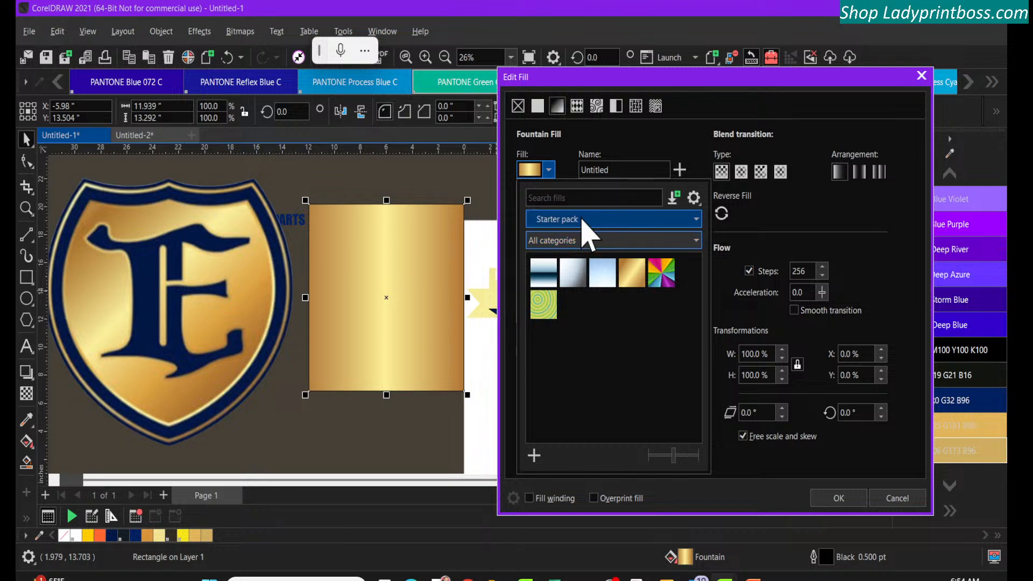
pyautogui.click(581, 219)
pyautogui.click(569, 286)
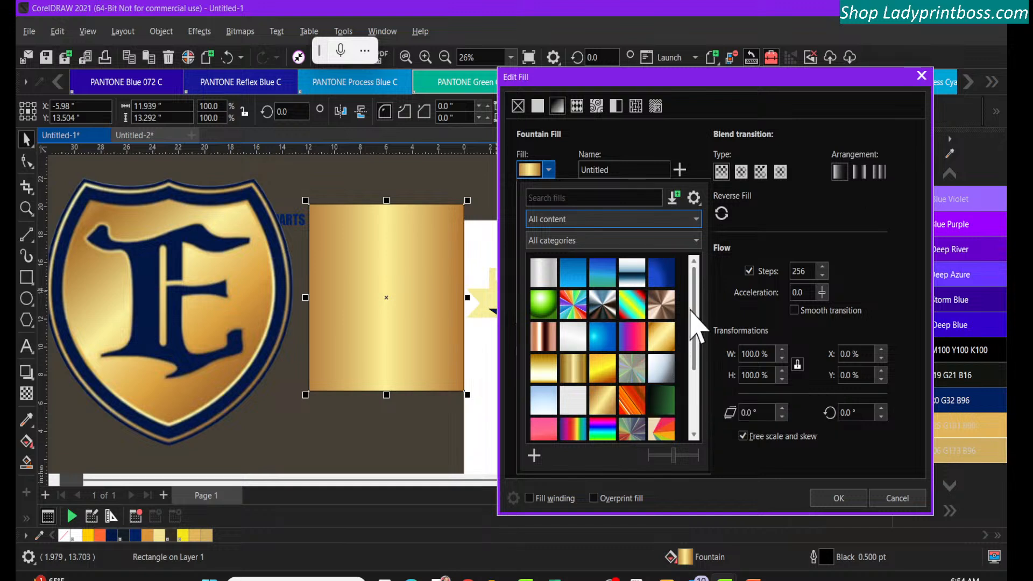
pyautogui.moveTo(694, 323); pyautogui.dragTo(689, 301)
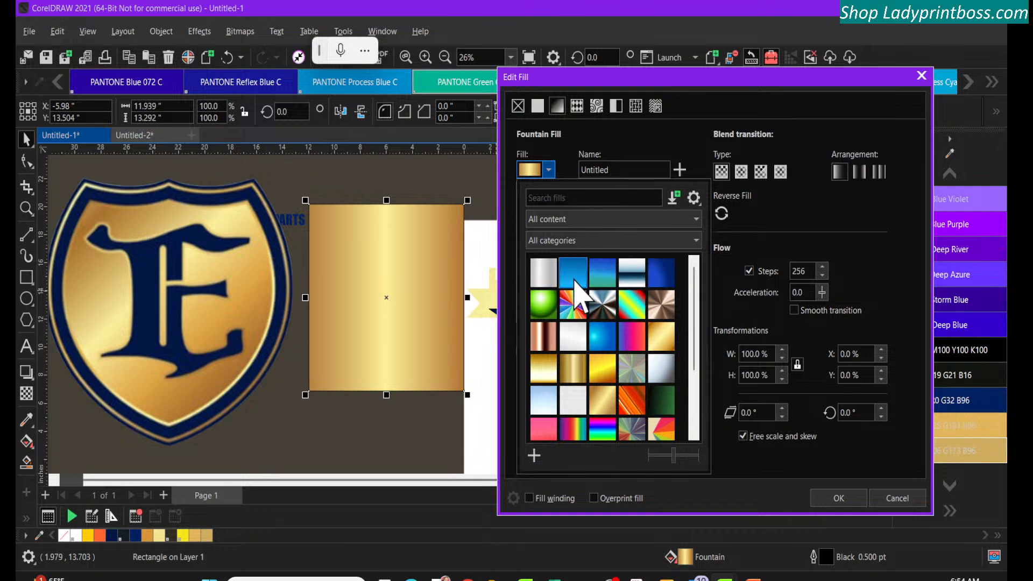
# Try the Aluminum Cylinder, blue fade green, Blue Horizon and Copper Anisotropic fountain fills on the rectangle
pyautogui.click(544, 280)
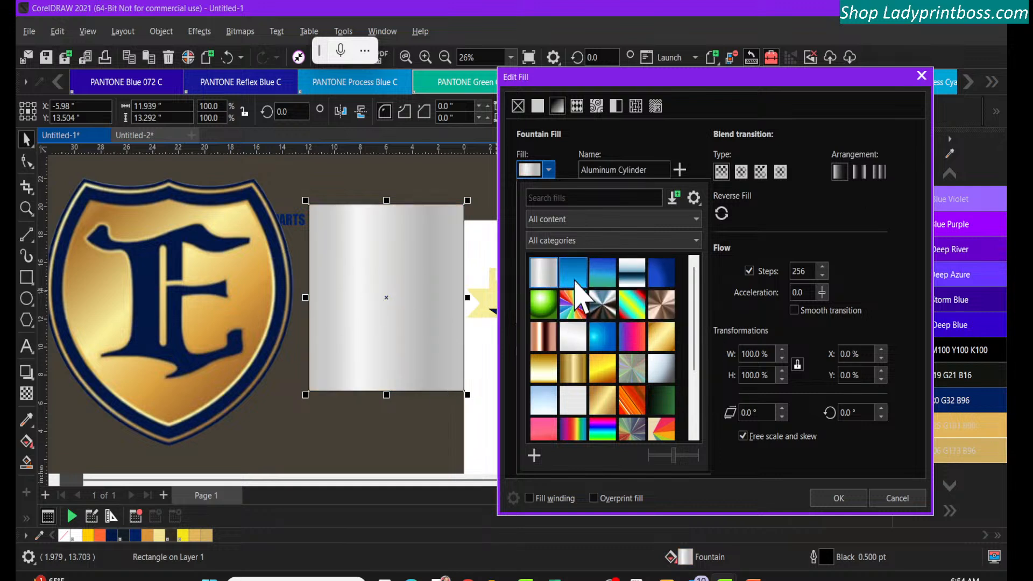
pyautogui.click(574, 277)
pyautogui.click(605, 277)
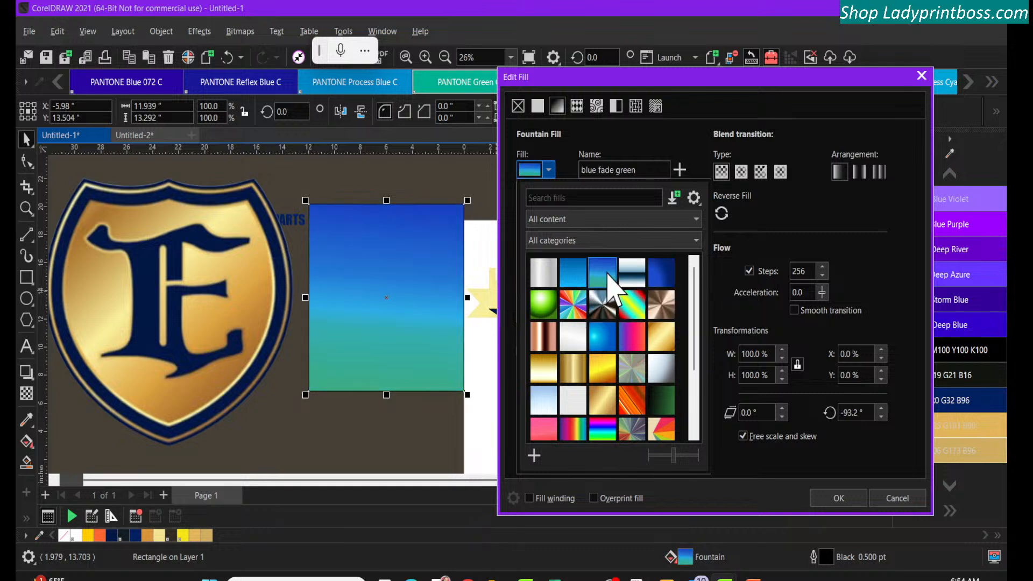
pyautogui.click(634, 274)
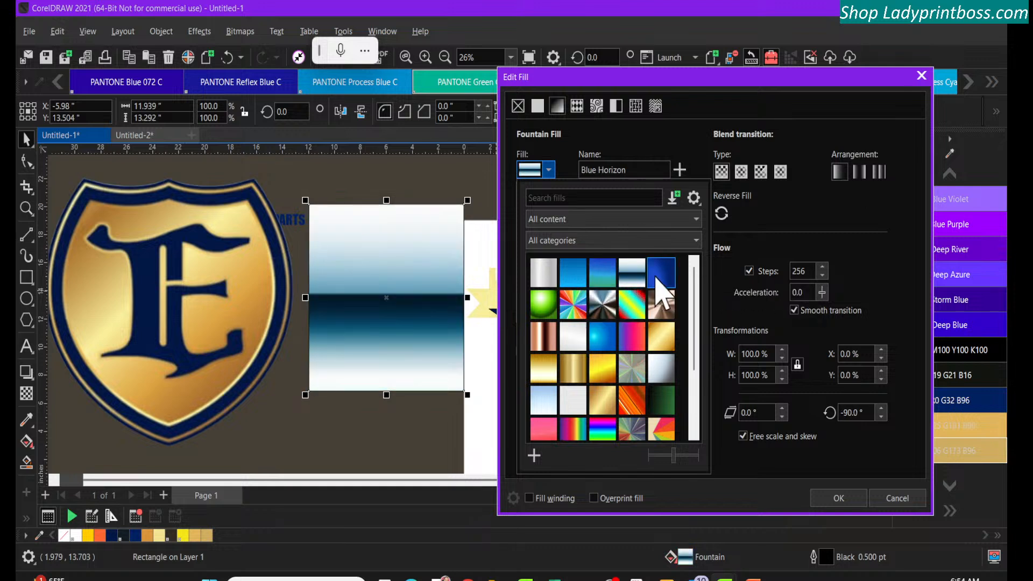
pyautogui.click(662, 274)
pyautogui.click(662, 305)
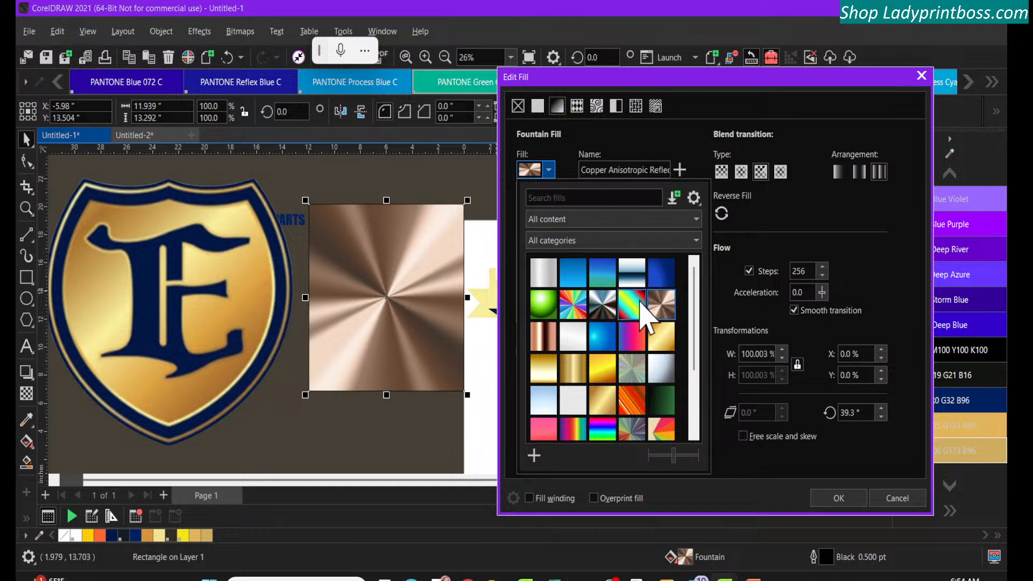
# Try the Chrome, Copper Reflective Bar and Bright Green Sphere fountain fills on the rectangle
pyautogui.click(640, 312)
pyautogui.click(596, 308)
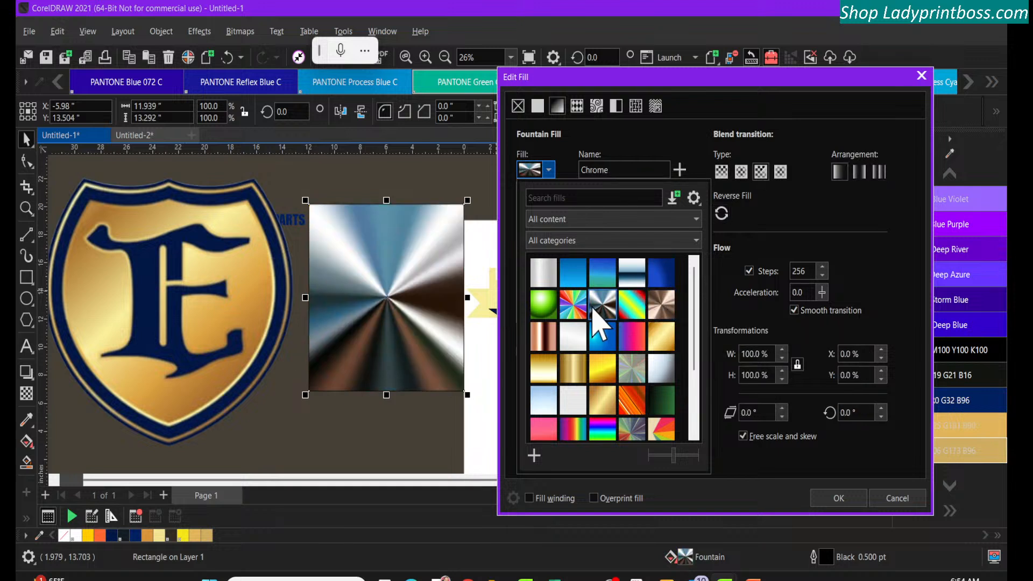
pyautogui.click(562, 310)
pyautogui.click(543, 305)
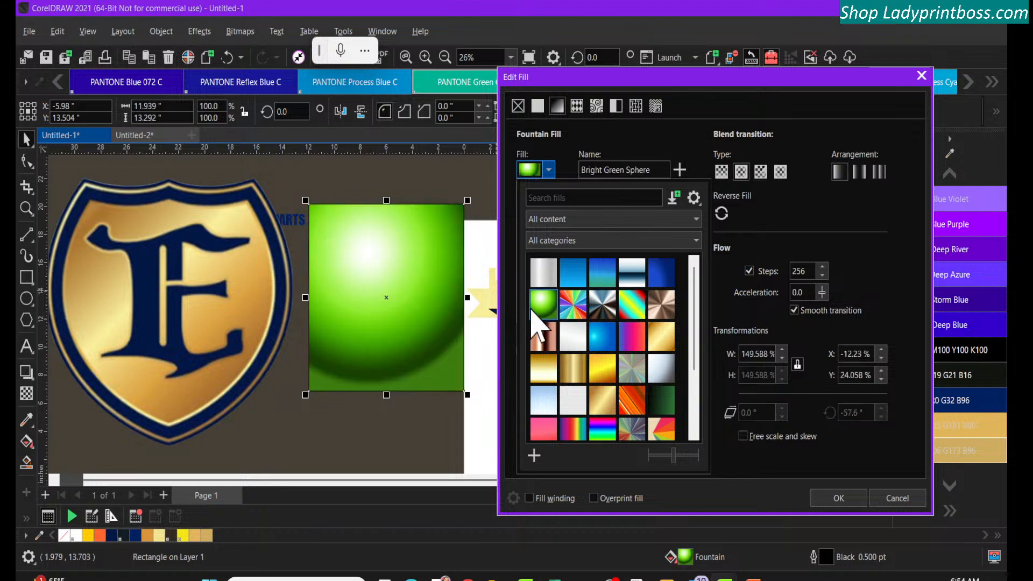
pyautogui.click(542, 336)
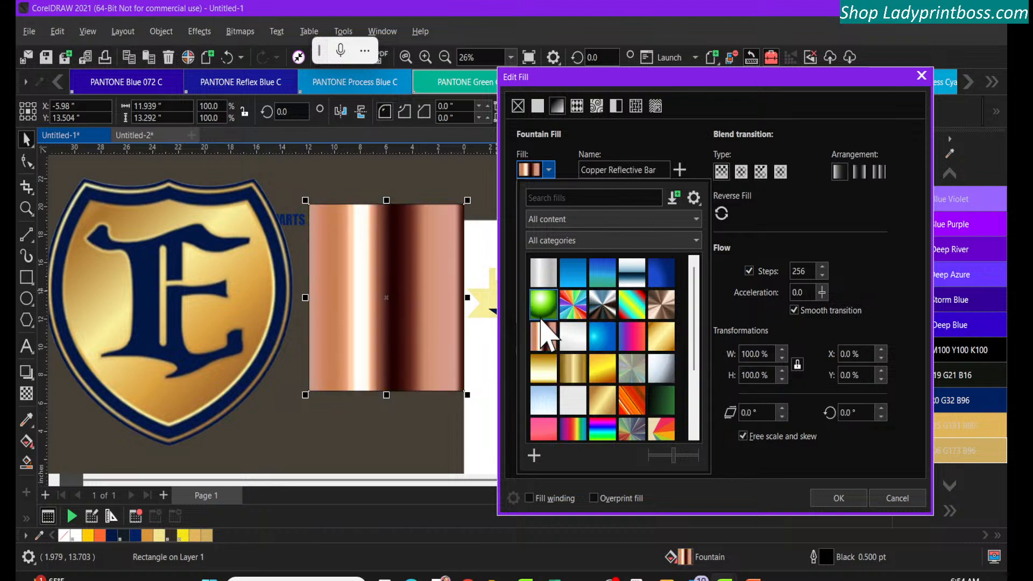
pyautogui.click(542, 305)
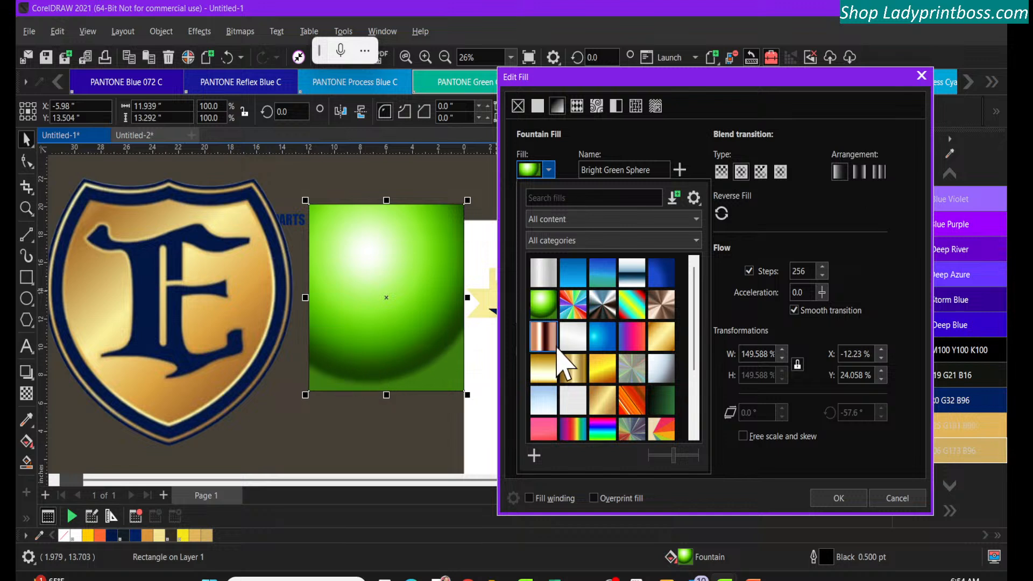
# Preview the Cyan Blue, destin and Light Blue Shading fountain fills on the rectangle
pyautogui.click(554, 344)
pyautogui.click(572, 343)
pyautogui.click(603, 344)
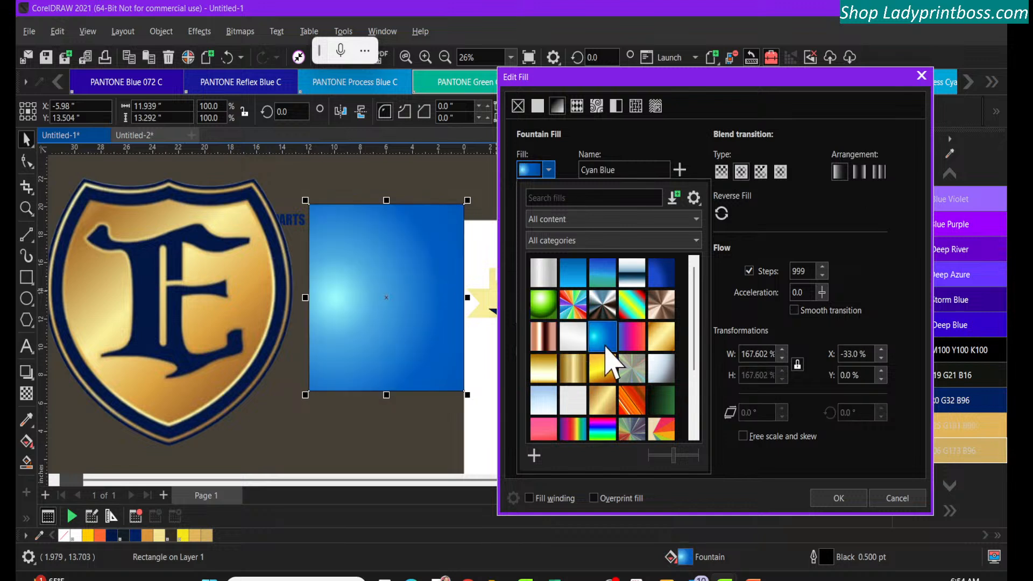
pyautogui.click(644, 346)
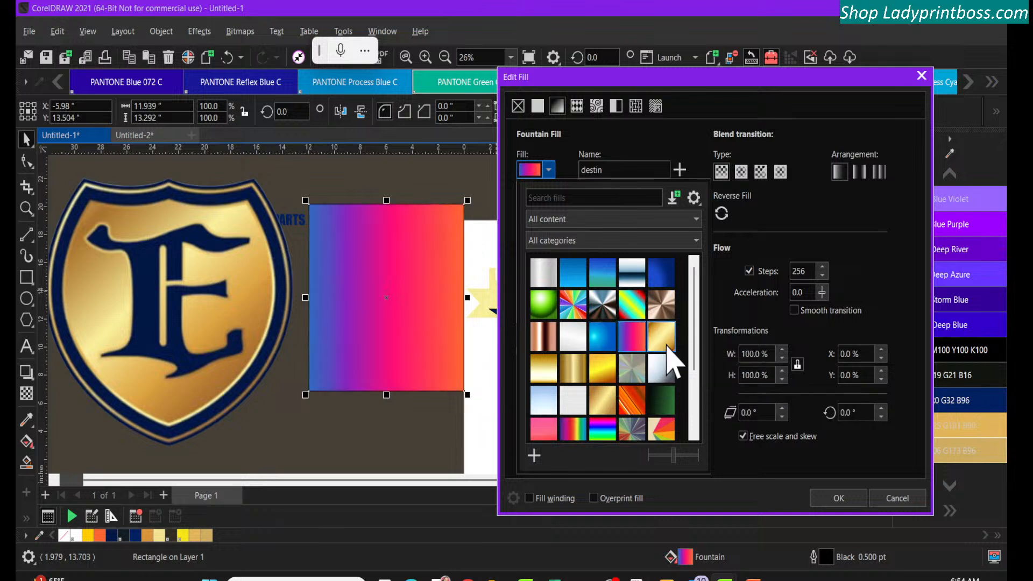
pyautogui.click(663, 347)
pyautogui.click(662, 375)
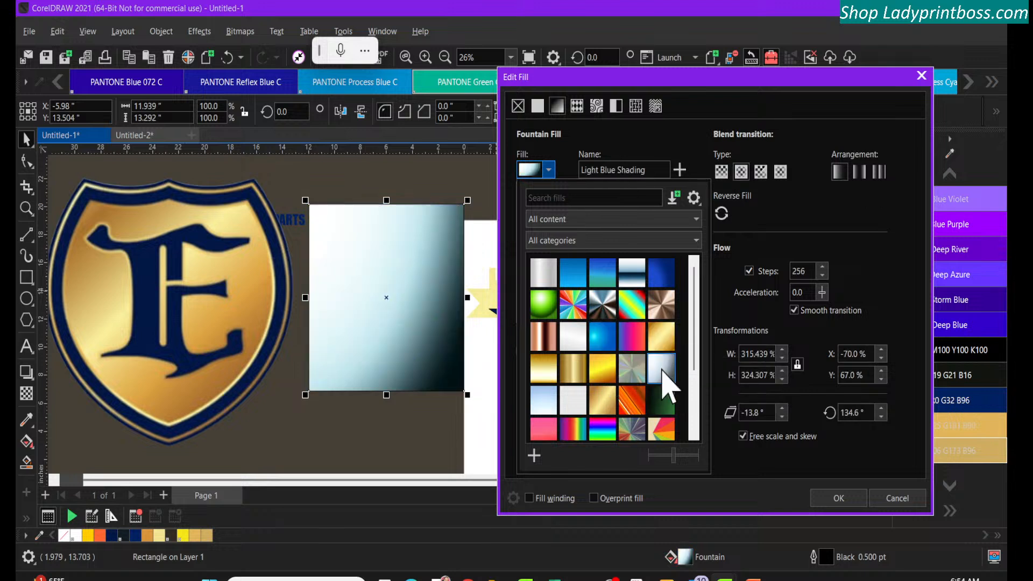
# Preview the Holographic, Palm and LPG Old GOLD fountain fills on the rectangle
pyautogui.click(631, 369)
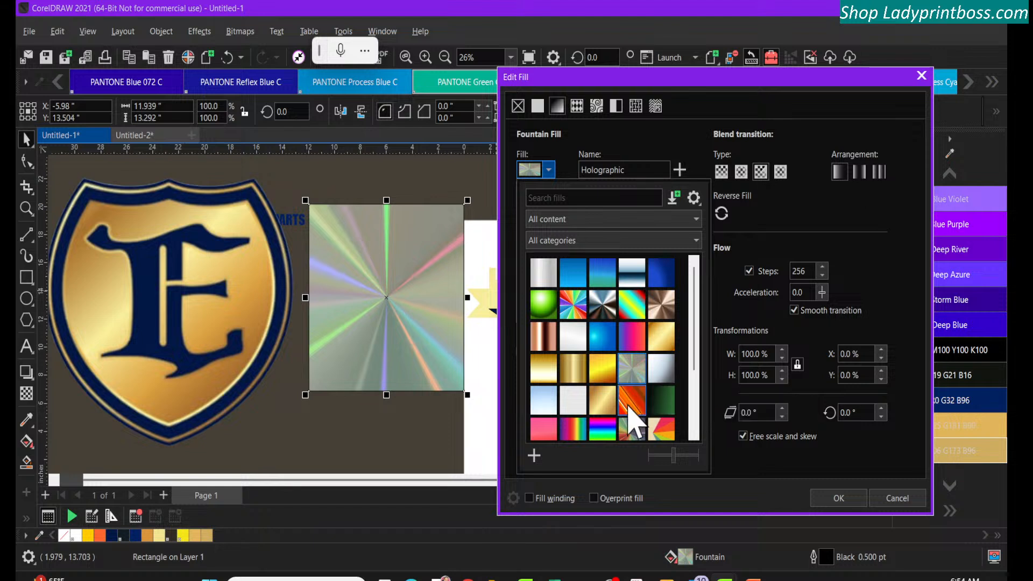
pyautogui.click(631, 413)
pyautogui.click(657, 406)
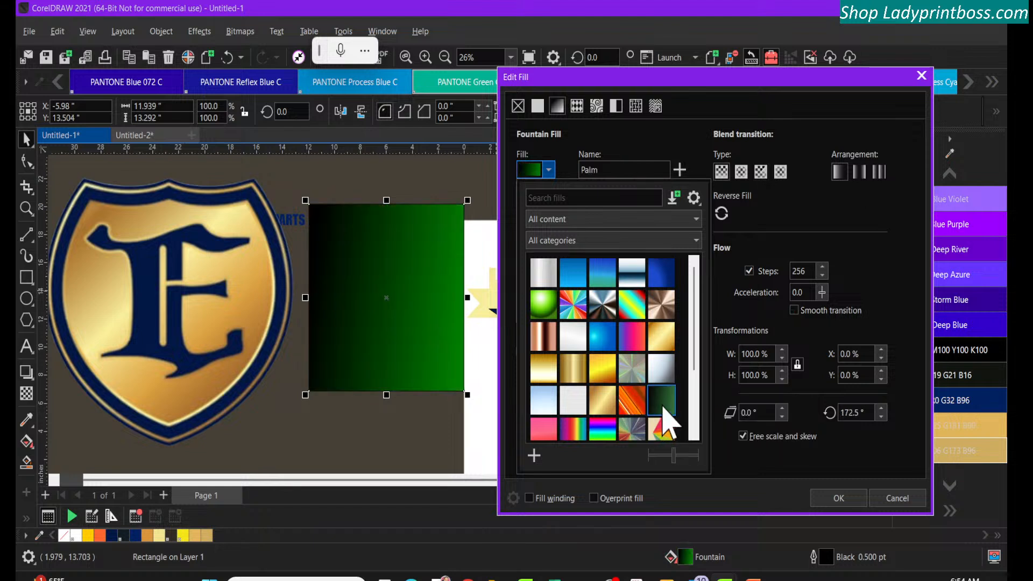
pyautogui.click(608, 407)
# Try the Red and White Rays, Red Verticle, Shiny Rainbow Rays, Shades of Grey and Silver Horizontal fills on the rectangle
pyautogui.scroll(-2, 657, 409)
pyautogui.scroll(-1, 655, 406)
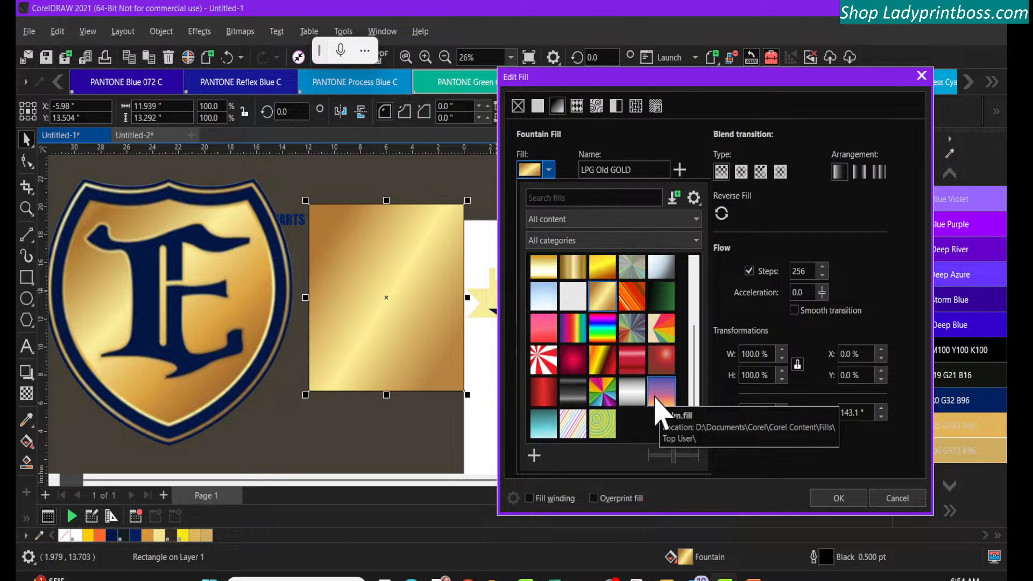
pyautogui.click(544, 366)
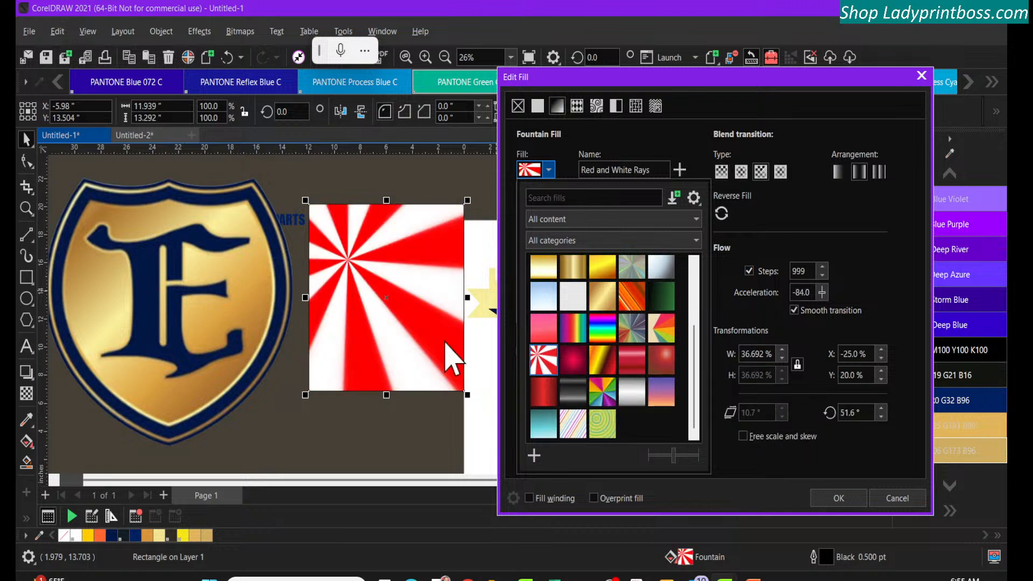
pyautogui.click(543, 391)
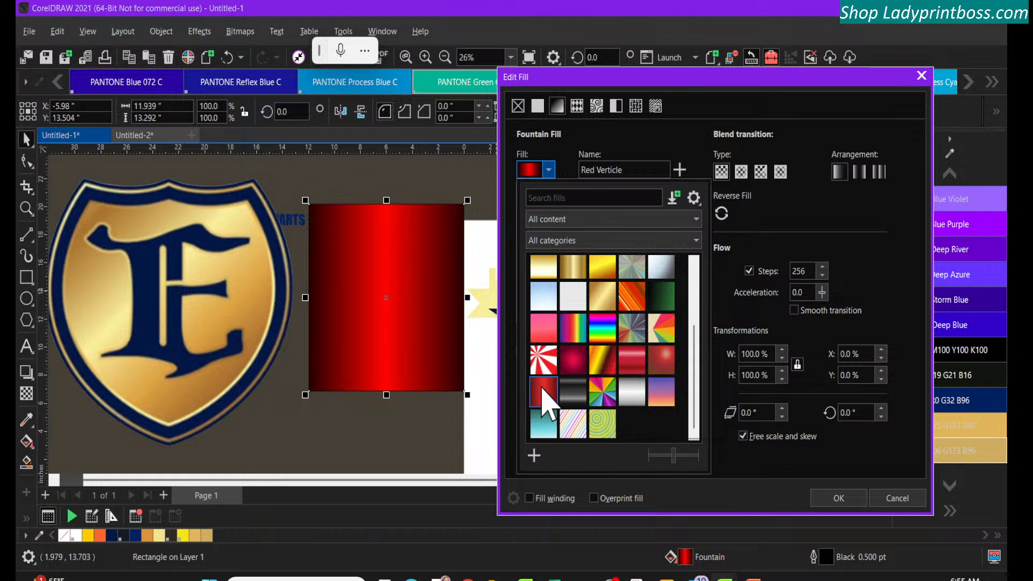
pyautogui.click(592, 393)
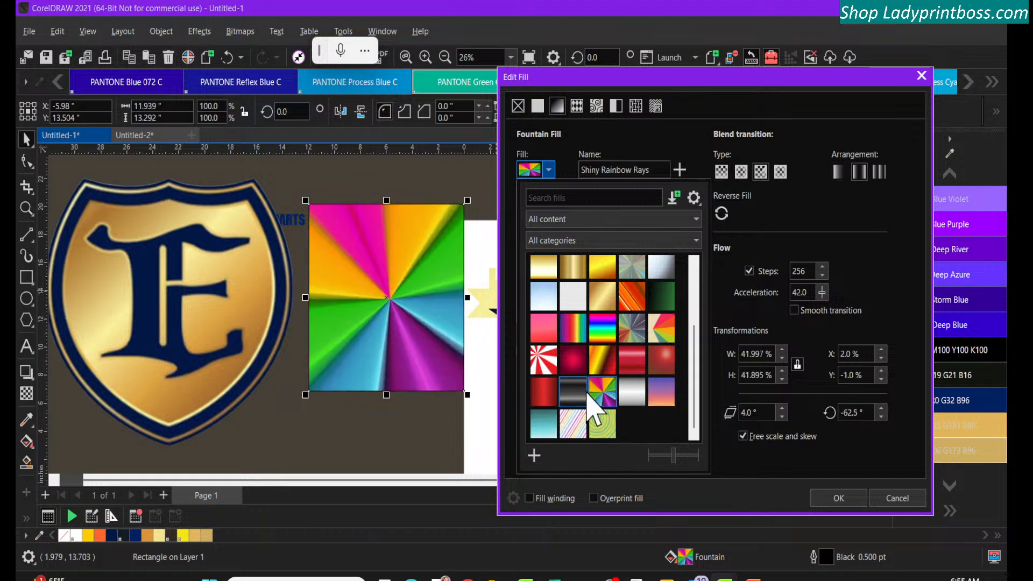
pyautogui.click(586, 394)
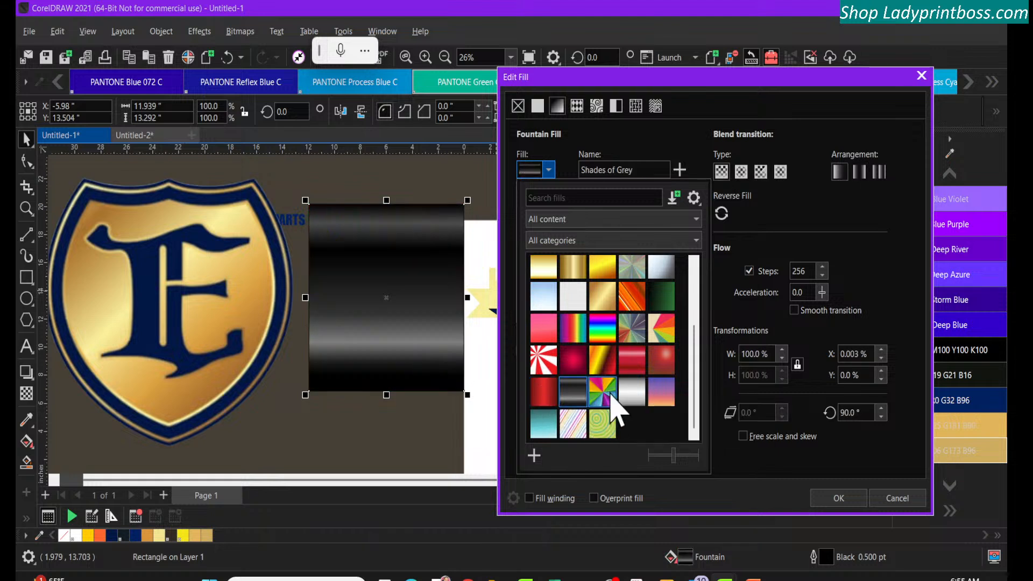
pyautogui.click(626, 392)
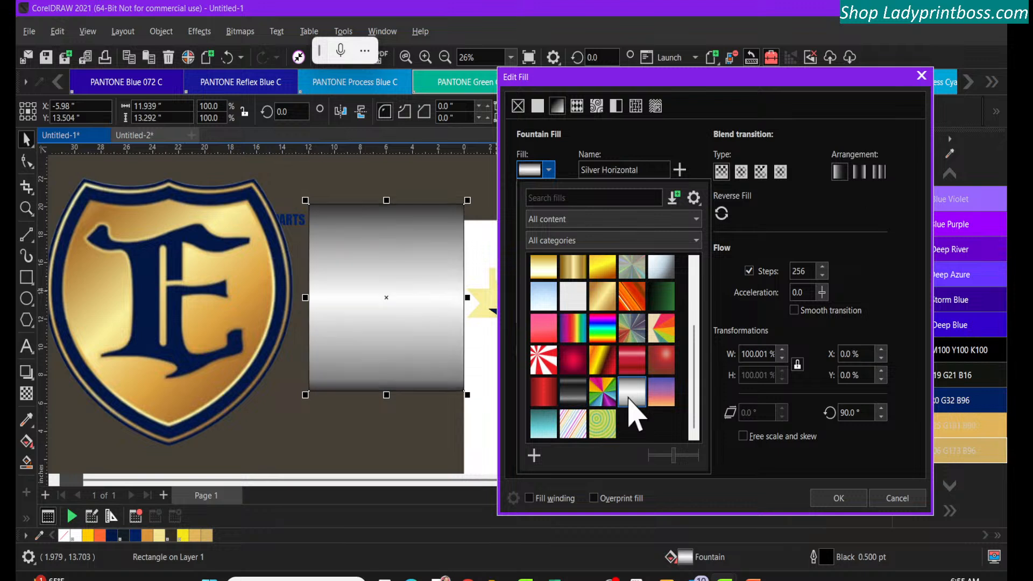
# Look over the available content sources for fountain fills, and switch the rectangle to a vector pattern fill
pyautogui.click(631, 218)
pyautogui.click(631, 218)
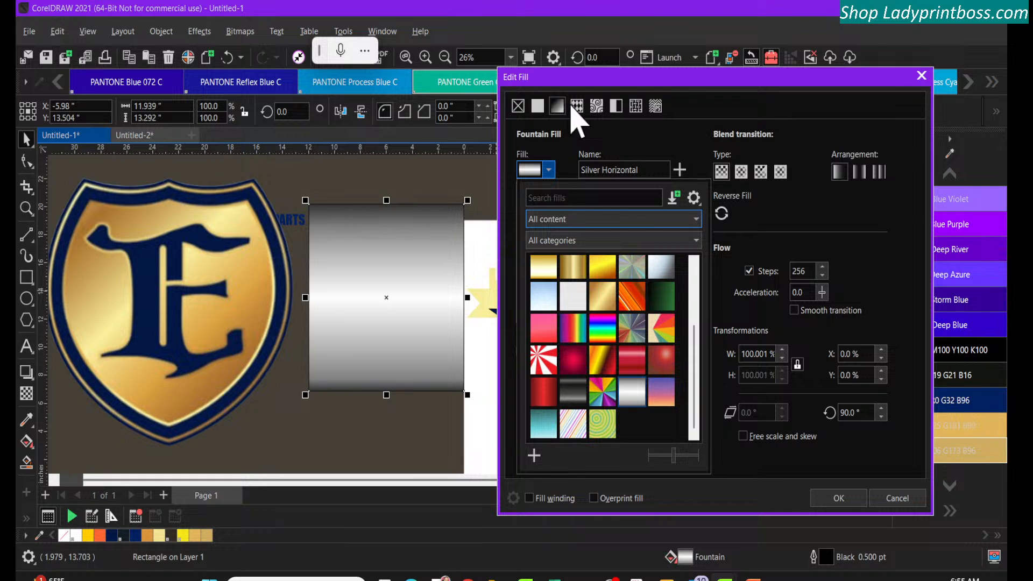
pyautogui.click(576, 107)
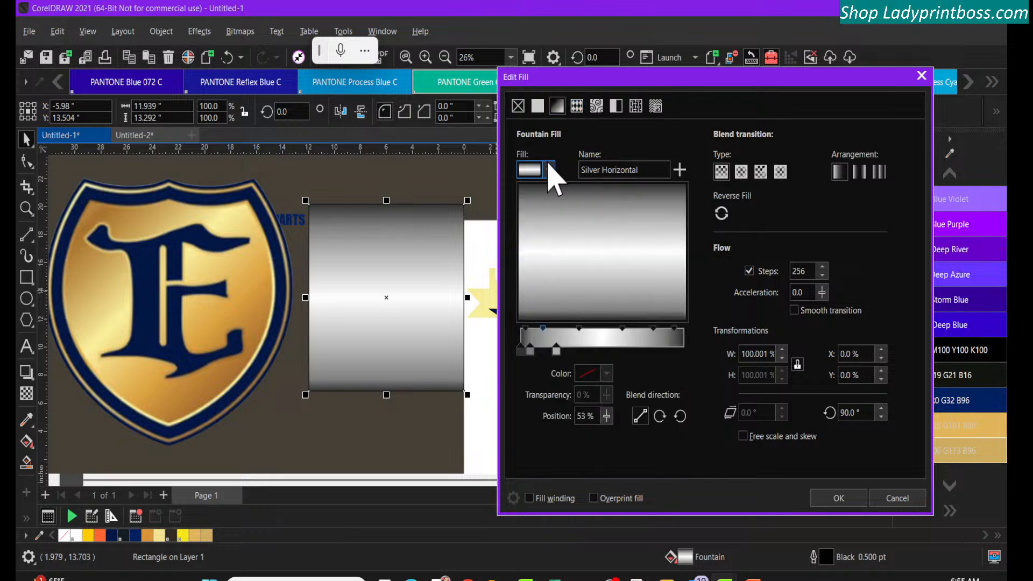
pyautogui.click(549, 169)
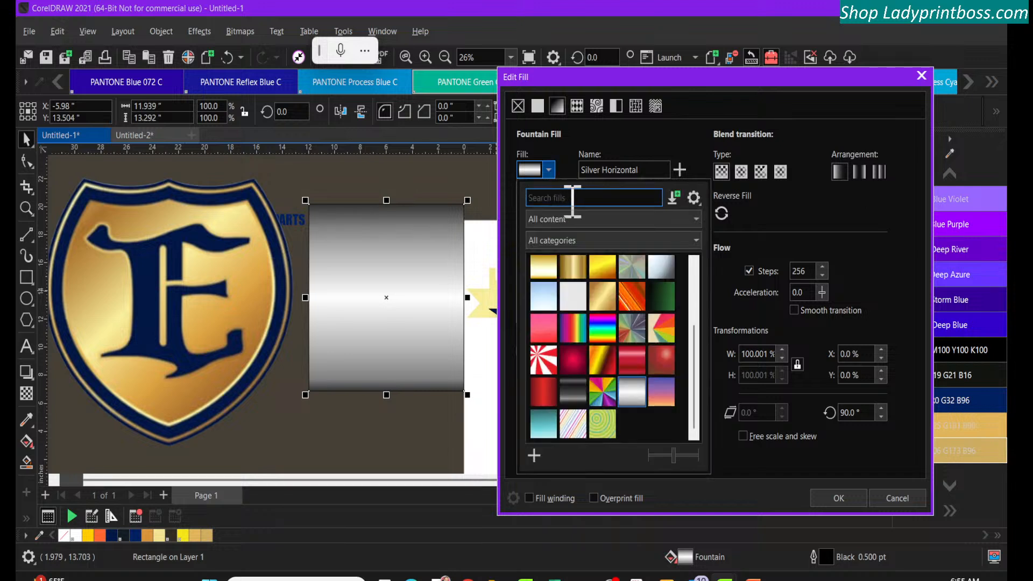
pyautogui.click(598, 220)
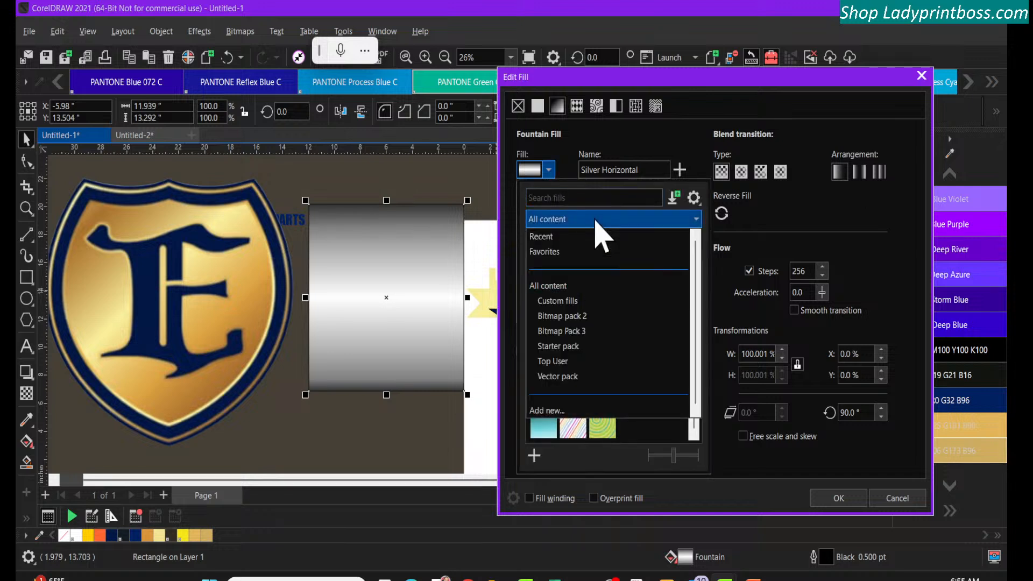
pyautogui.click(552, 183)
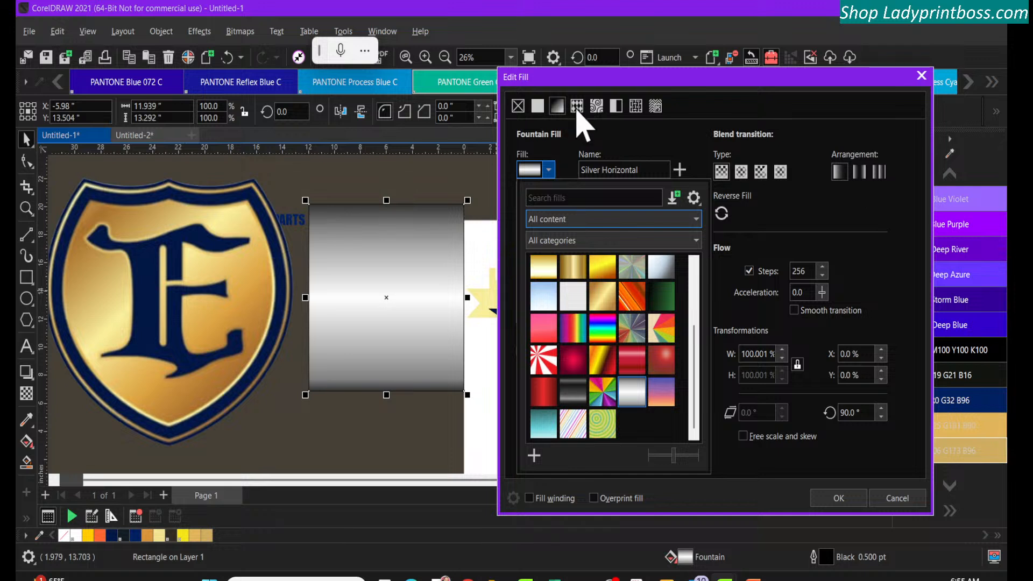
pyautogui.click(578, 108)
pyautogui.click(577, 106)
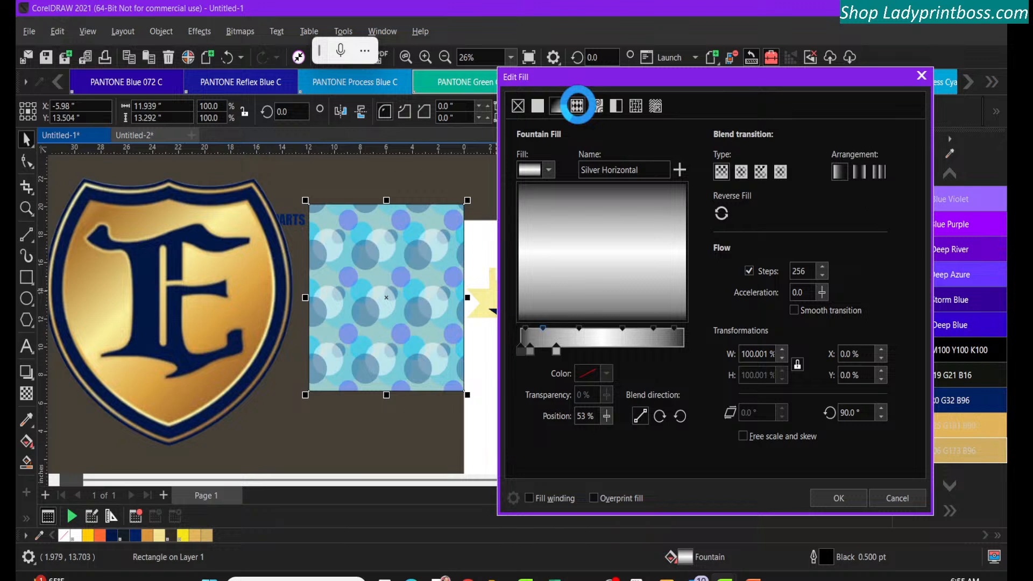
pyautogui.click(577, 107)
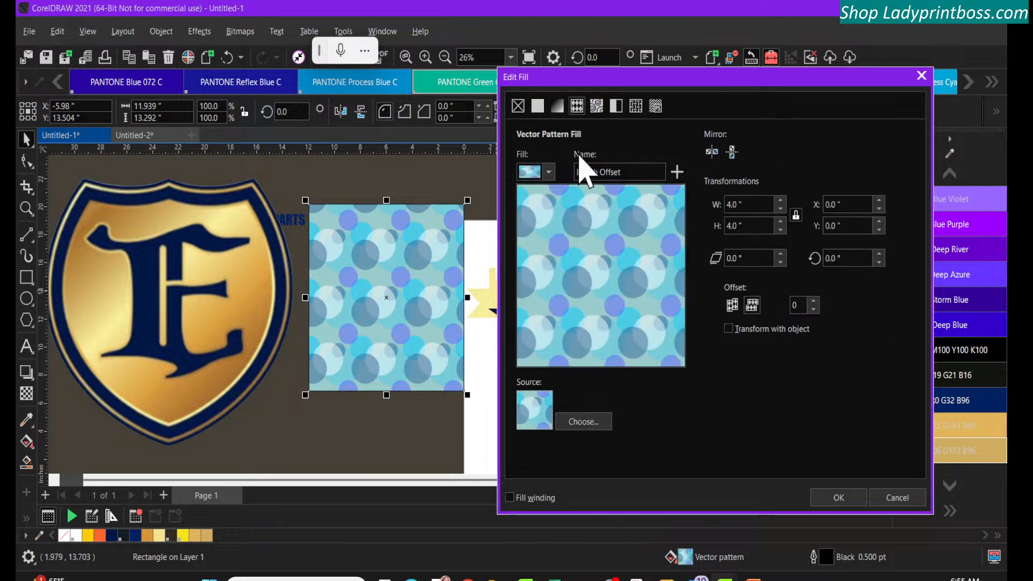
# Preview the pink and red Strawberries and the Street Scape vector pattern fills on the rectangle
pyautogui.click(547, 173)
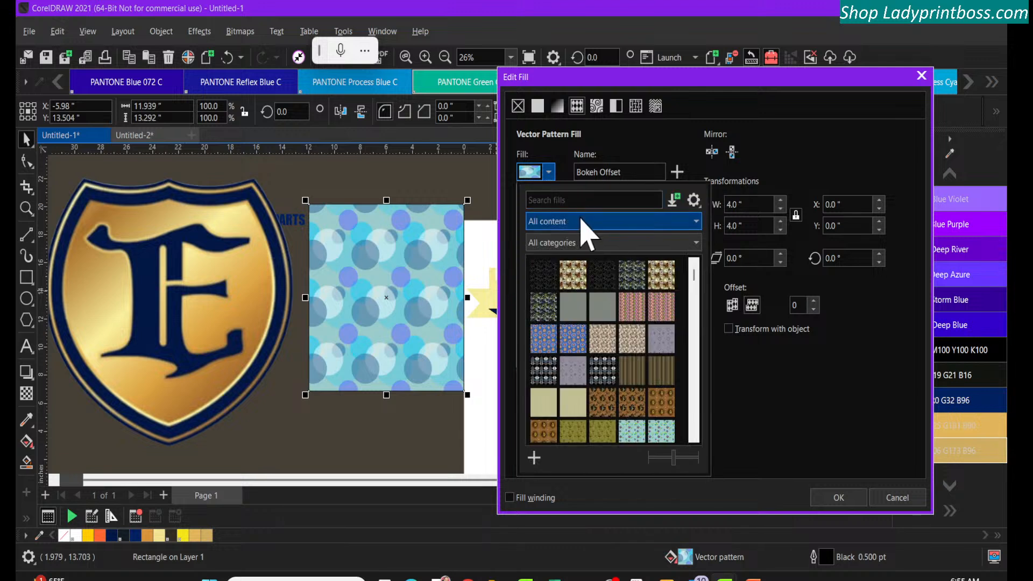
pyautogui.moveTo(695, 279); pyautogui.dragTo(693, 416)
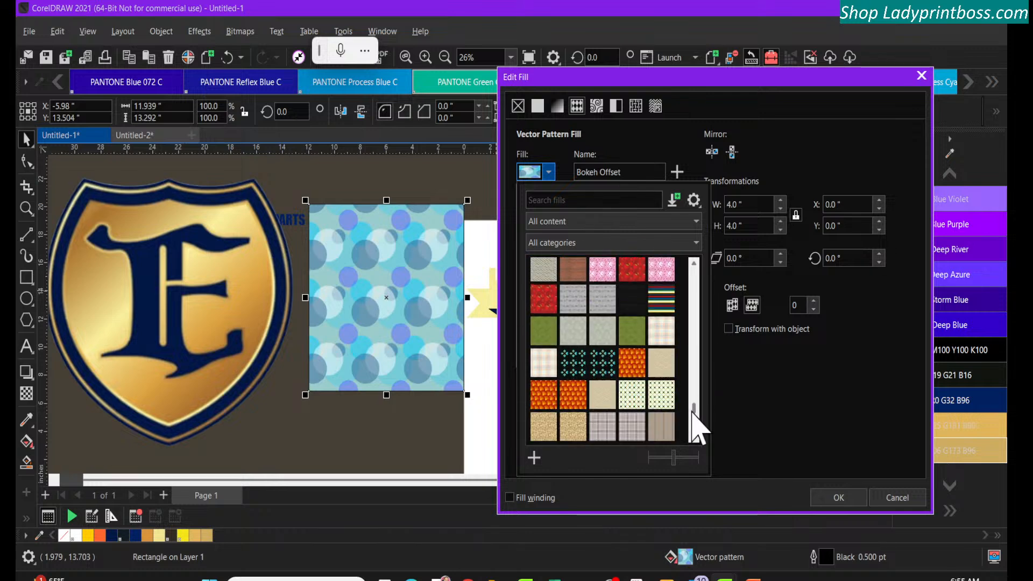
pyautogui.click(602, 275)
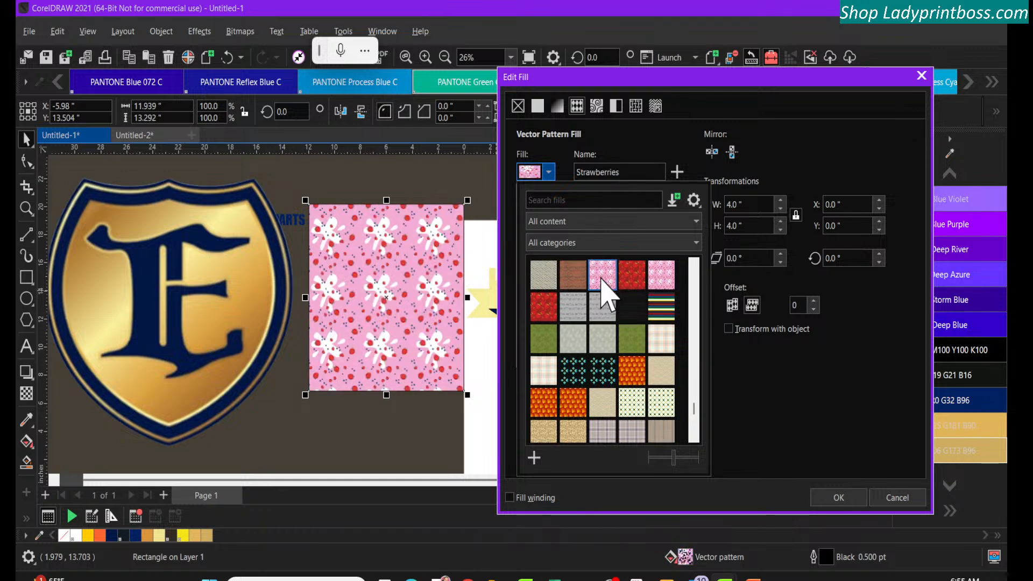
pyautogui.click(631, 276)
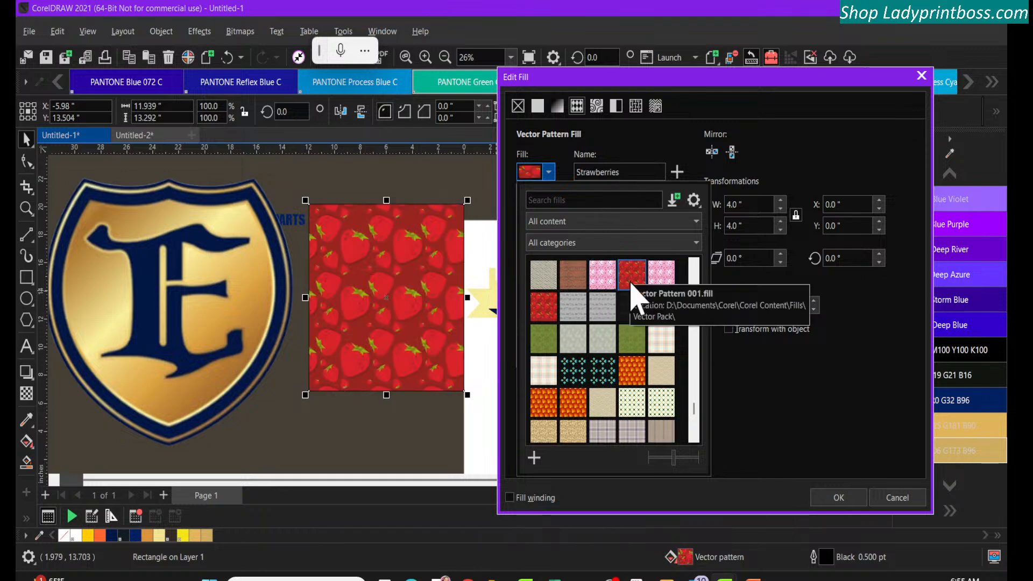
pyautogui.click(573, 313)
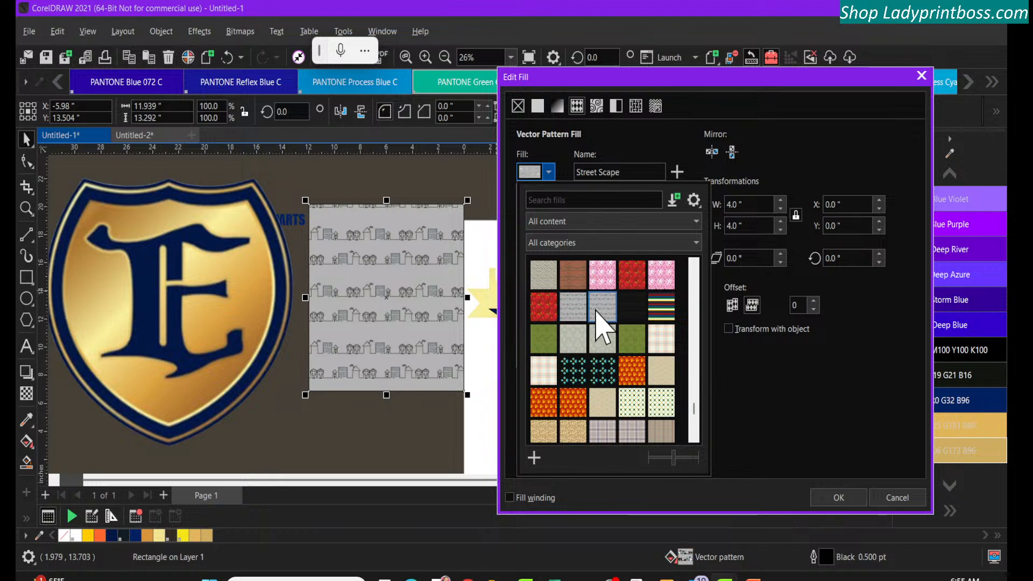
# Try the beige Sun Rise, Stripes, Sushi and orange Sun Rise vector patterns on the rectangle
pyautogui.click(629, 317)
pyautogui.click(661, 314)
pyautogui.click(660, 342)
pyautogui.click(661, 376)
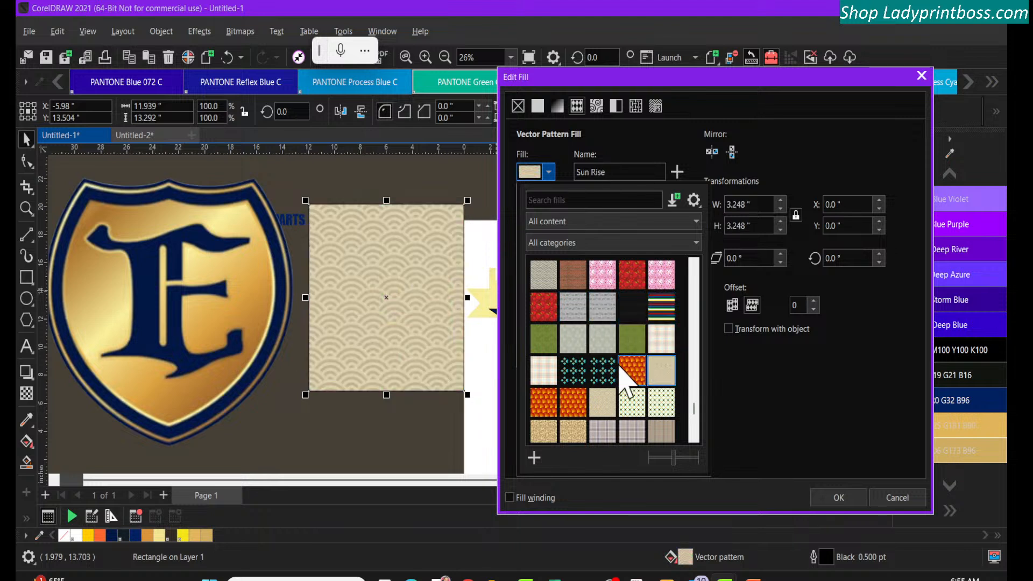
pyautogui.click(602, 376)
pyautogui.click(660, 311)
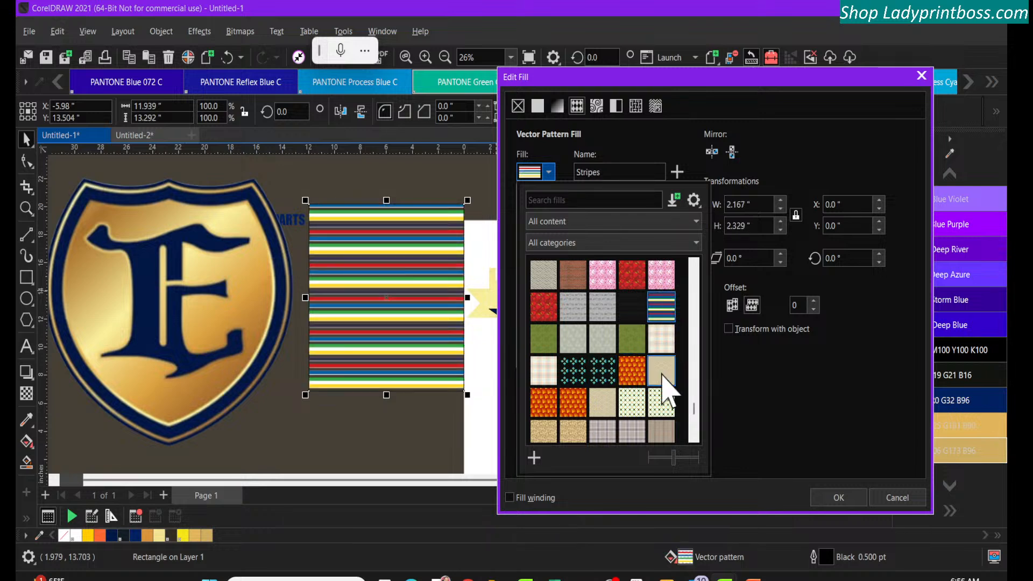
pyautogui.click(635, 404)
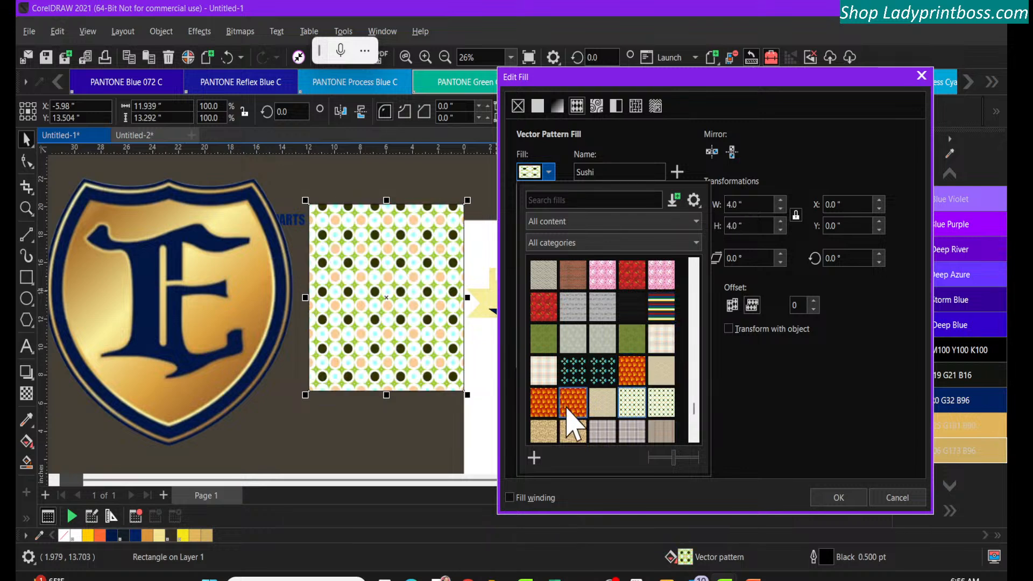
pyautogui.click(544, 403)
# Preview further vector patterns on the rectangle, including the yellow Tulips and the black-and-white Zigzag
pyautogui.scroll(-5, 584, 379)
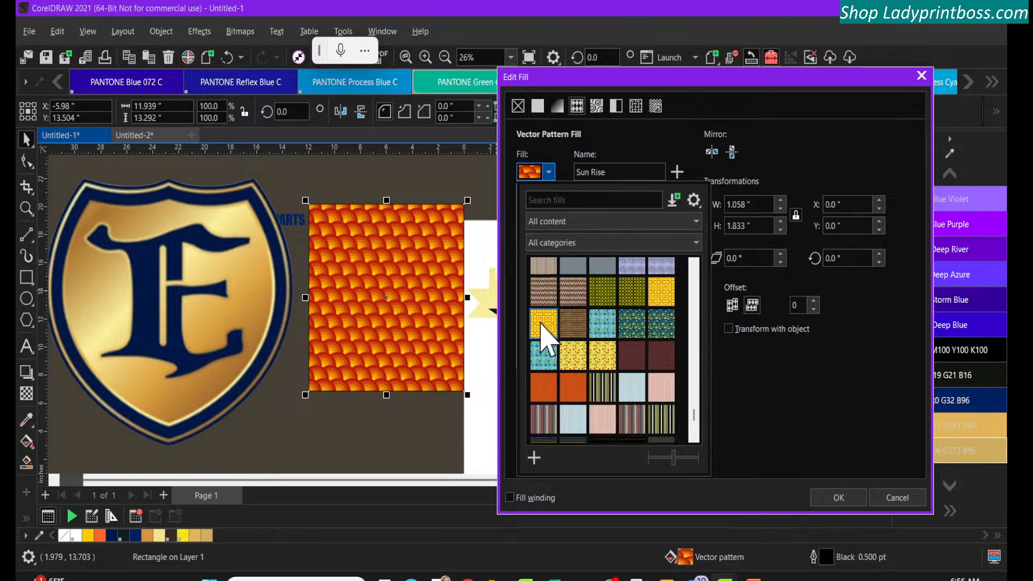
pyautogui.click(543, 324)
pyautogui.click(552, 359)
pyautogui.click(578, 364)
pyautogui.scroll(-10, 606, 421)
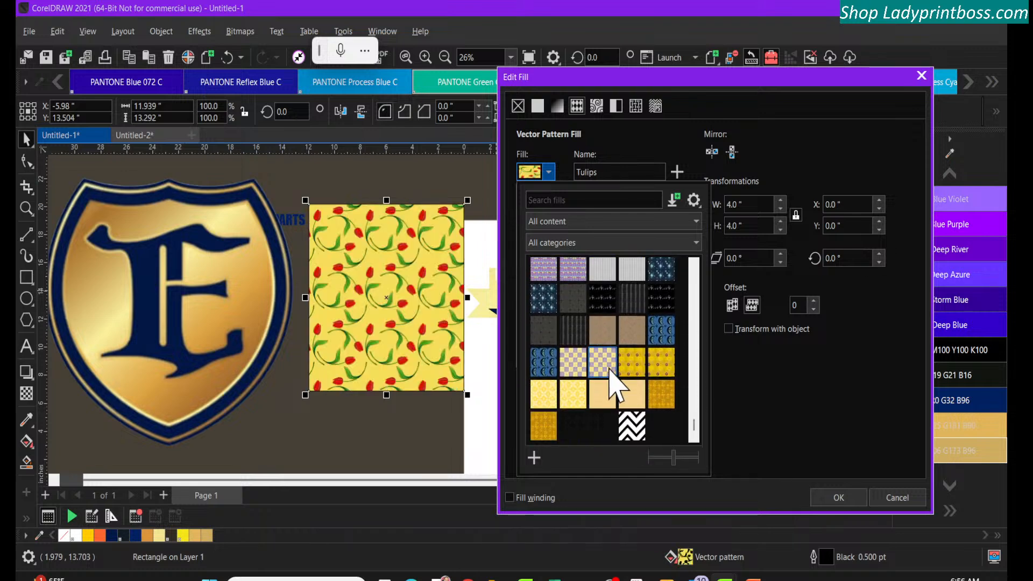
pyautogui.click(602, 365)
pyautogui.click(633, 428)
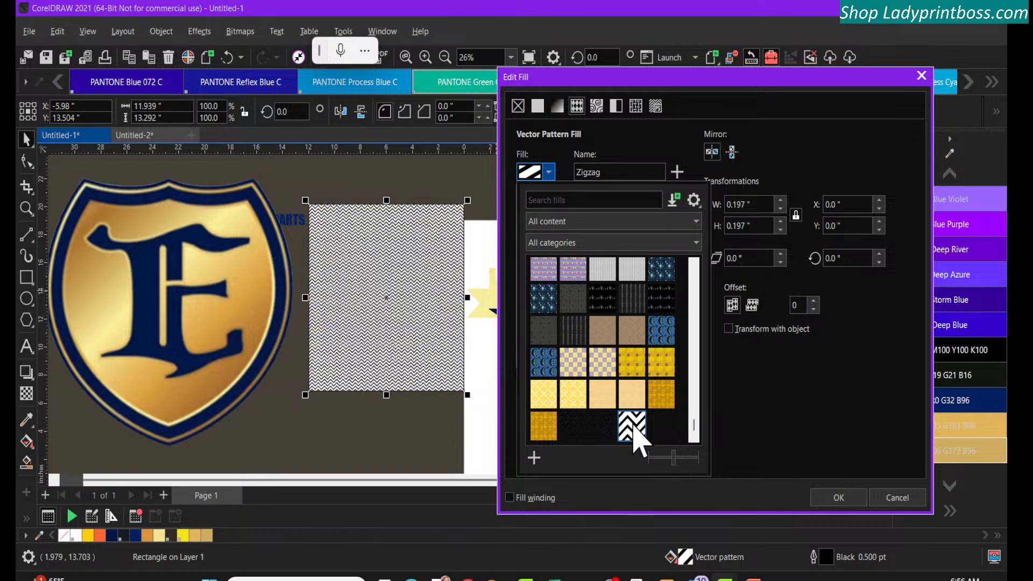
# Try the red Skulls and Bones pattern and the gold Scull vector pattern on the rectangle
pyautogui.scroll(5, 633, 430)
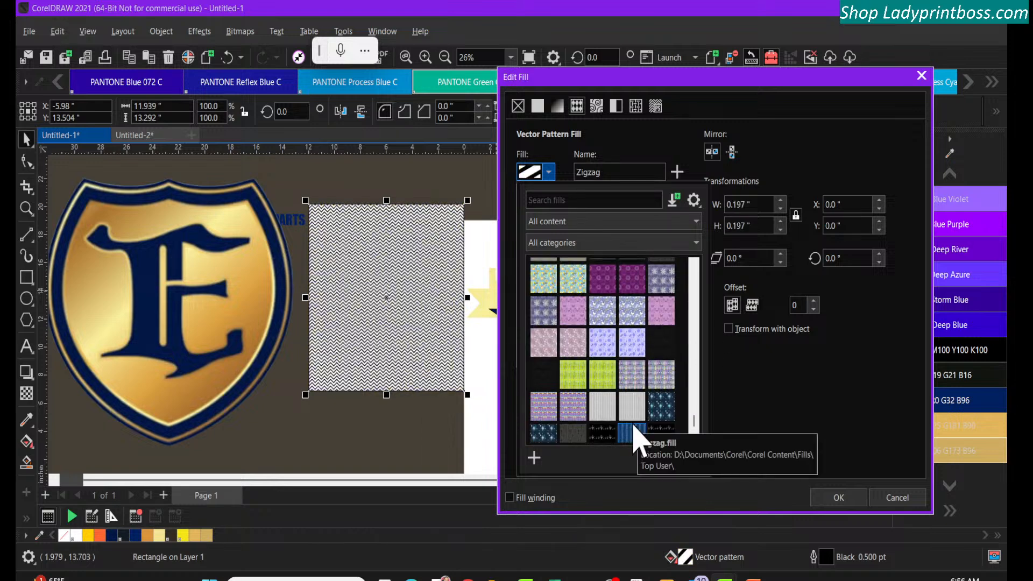
pyautogui.scroll(8, 633, 431)
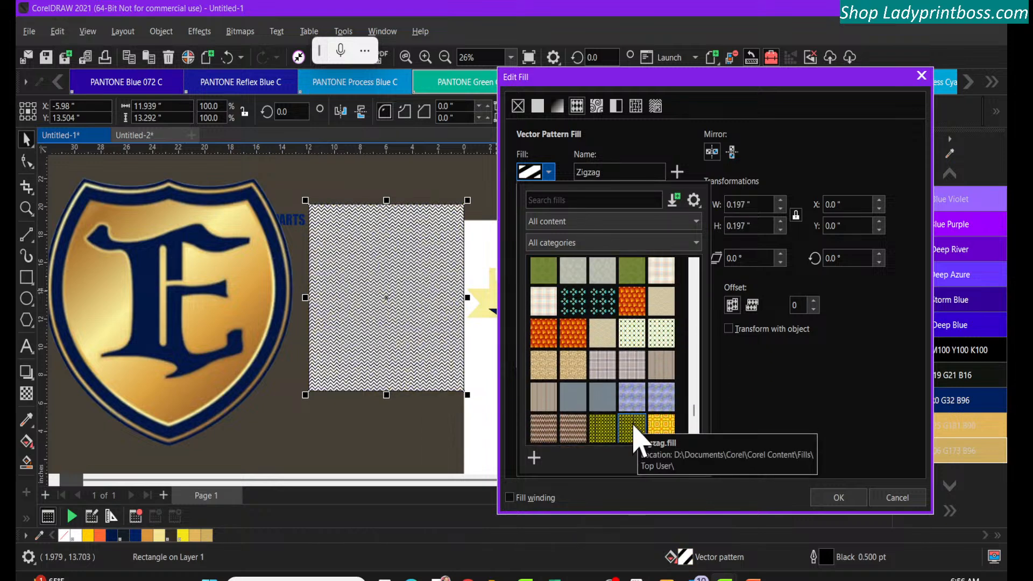
pyautogui.scroll(10, 633, 428)
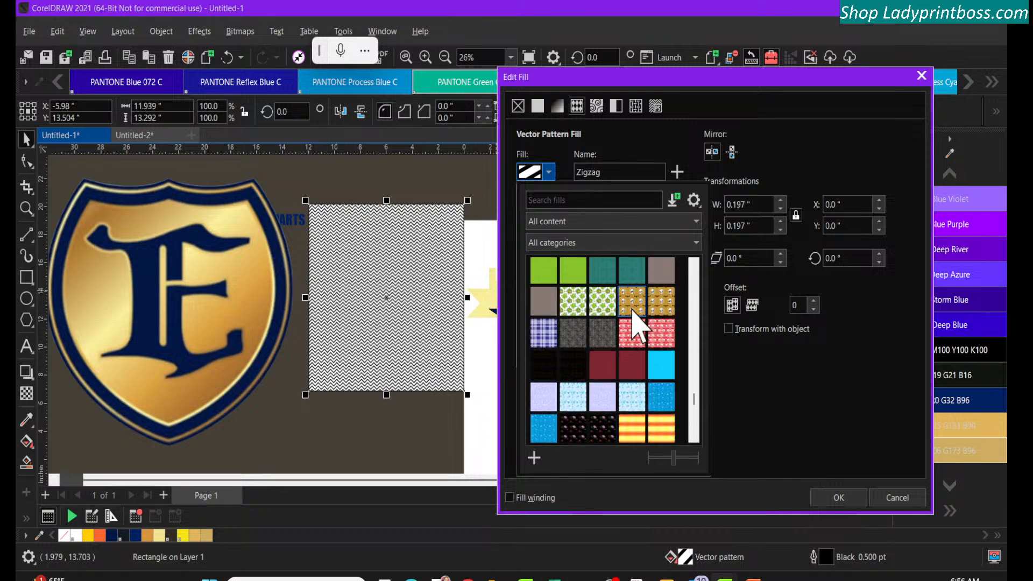
pyautogui.click(634, 305)
pyautogui.click(630, 333)
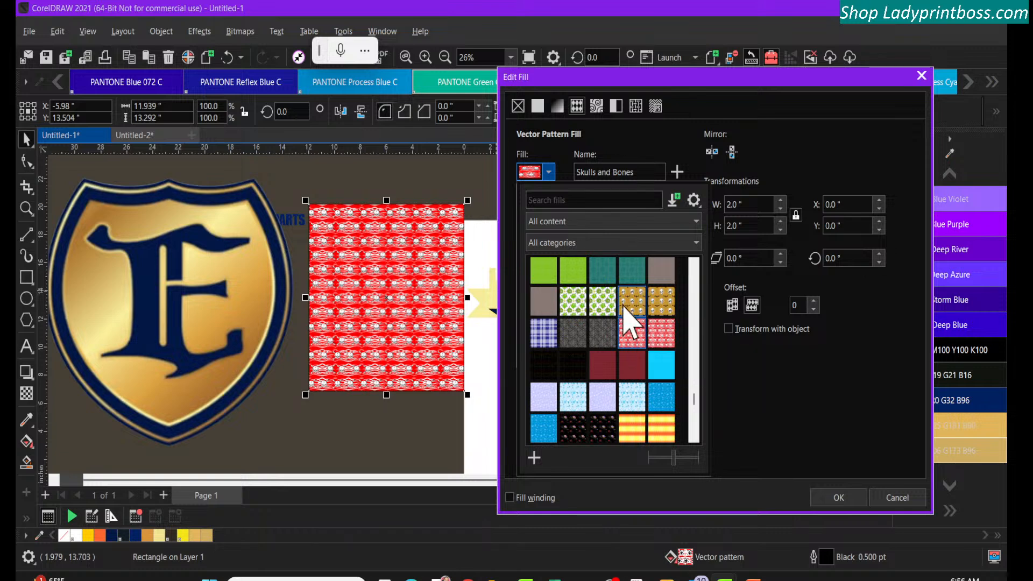
pyautogui.click(630, 304)
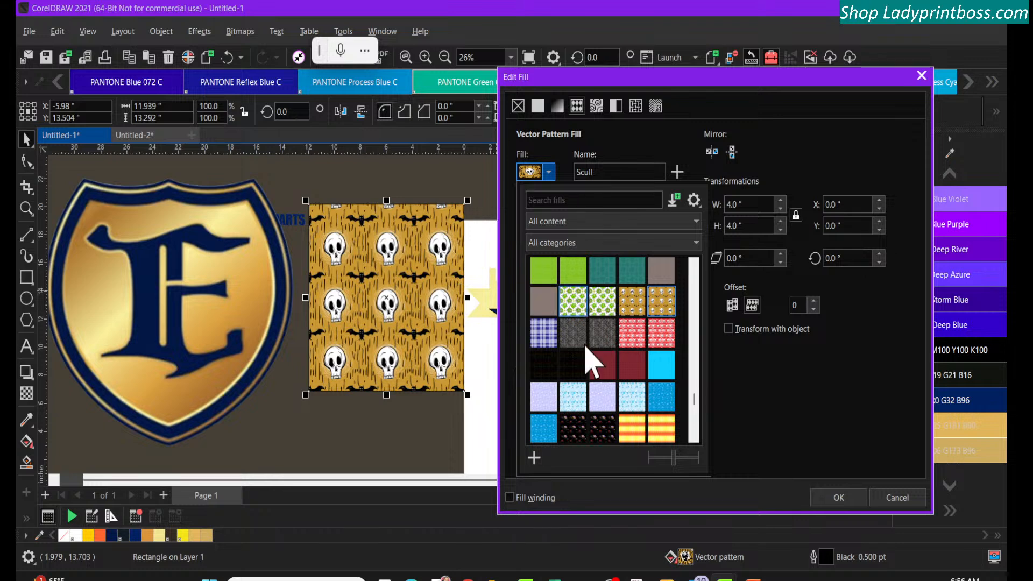
# Switch the rectangle to a bitmap pattern fill and open the collection of bitmap patterns
pyautogui.scroll(3, 600, 355)
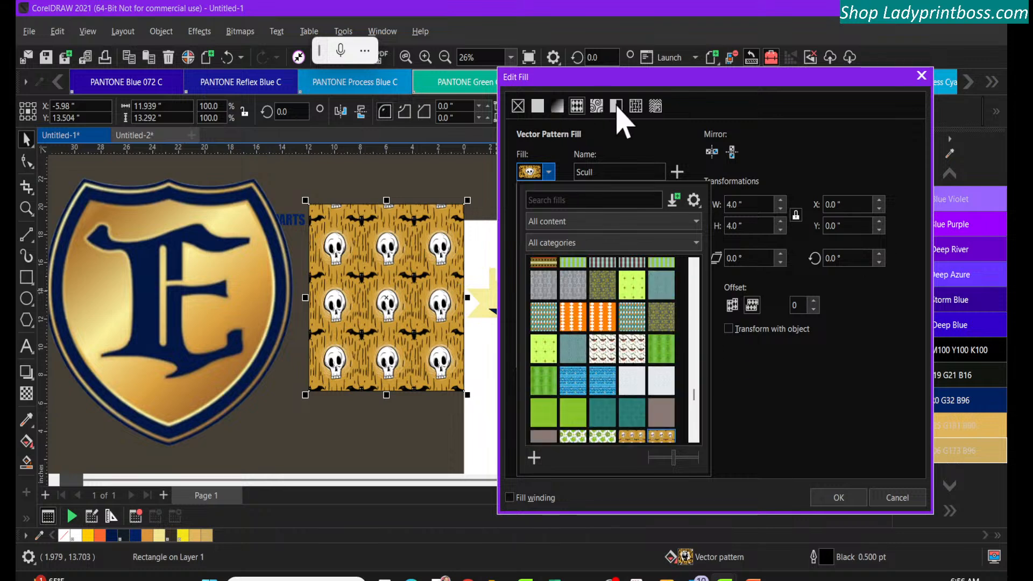
pyautogui.click(616, 107)
pyautogui.click(595, 106)
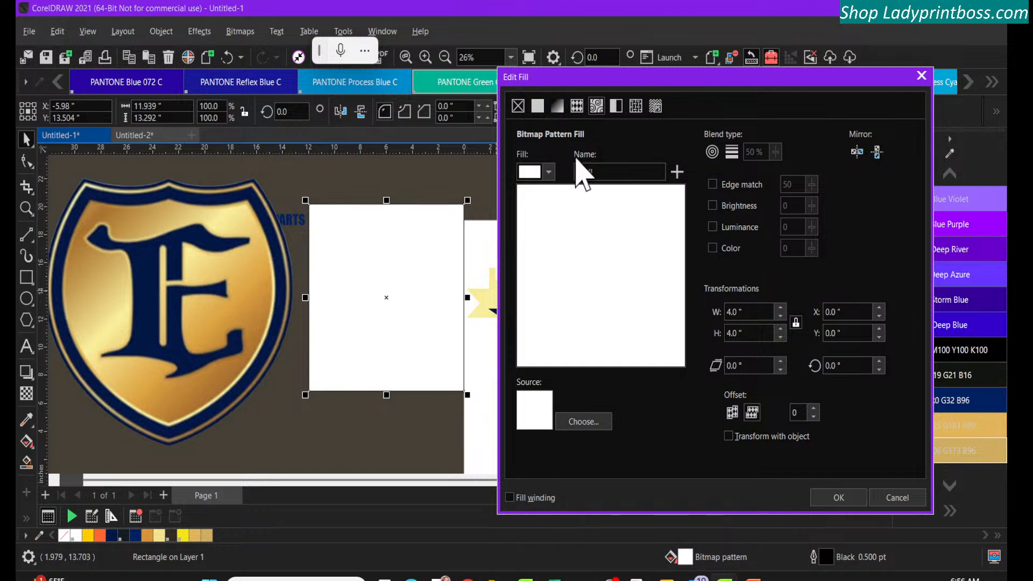
pyautogui.click(548, 177)
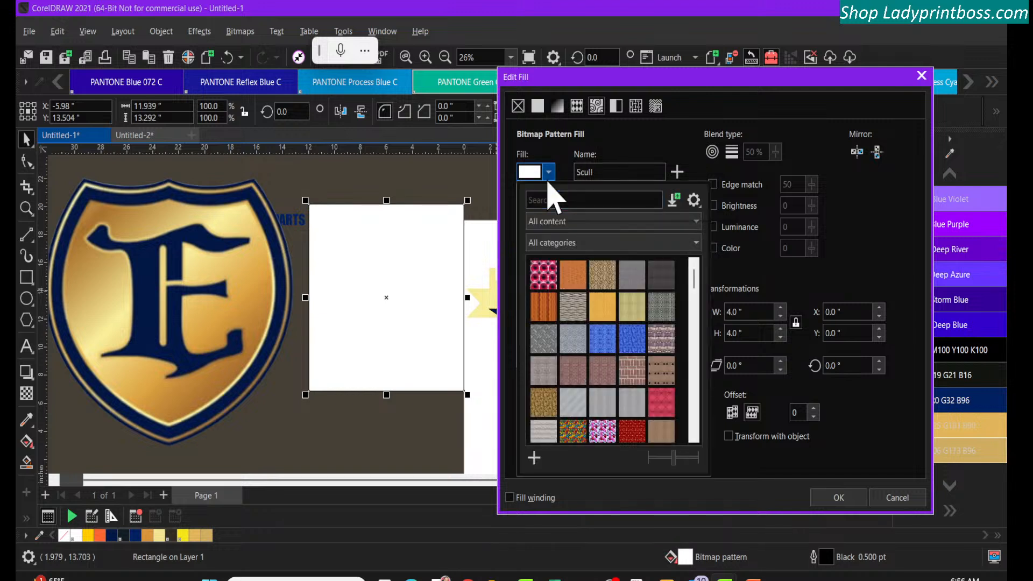
# Preview several bitmap pattern fills on the rectangle, including Air Horn and Bricks
pyautogui.click(546, 273)
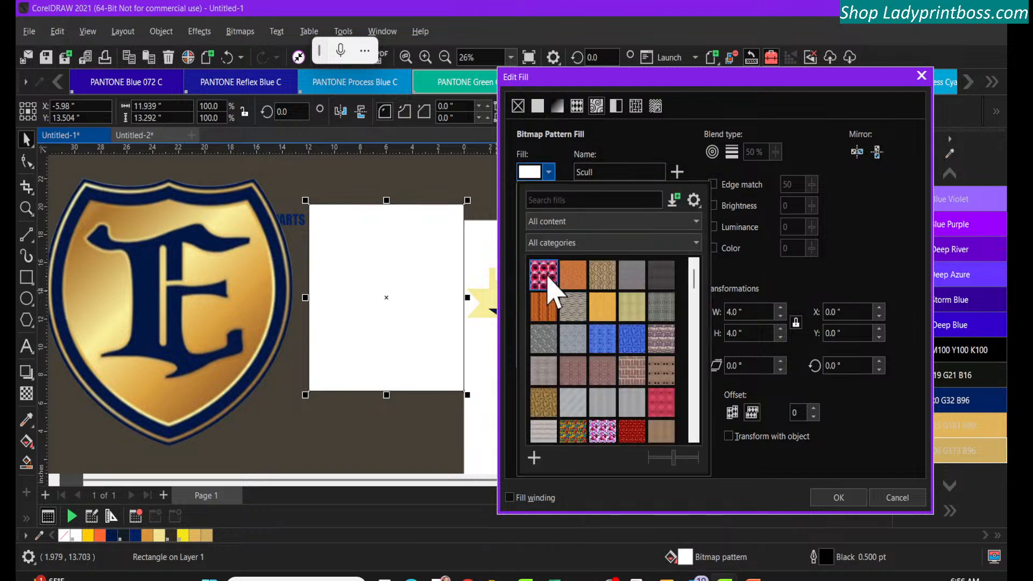
pyautogui.click(571, 277)
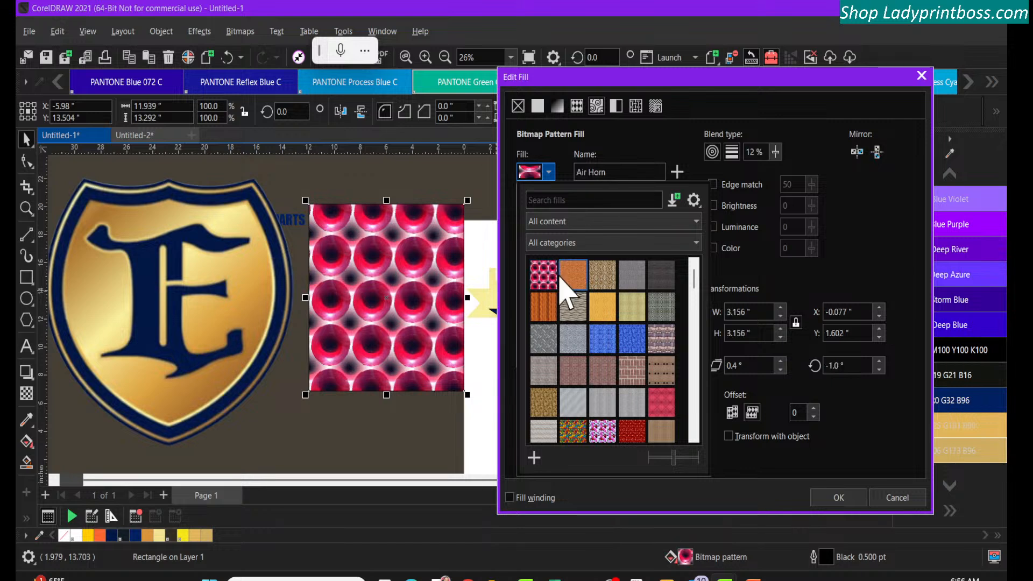
pyautogui.click(572, 309)
pyautogui.click(596, 332)
pyautogui.click(603, 371)
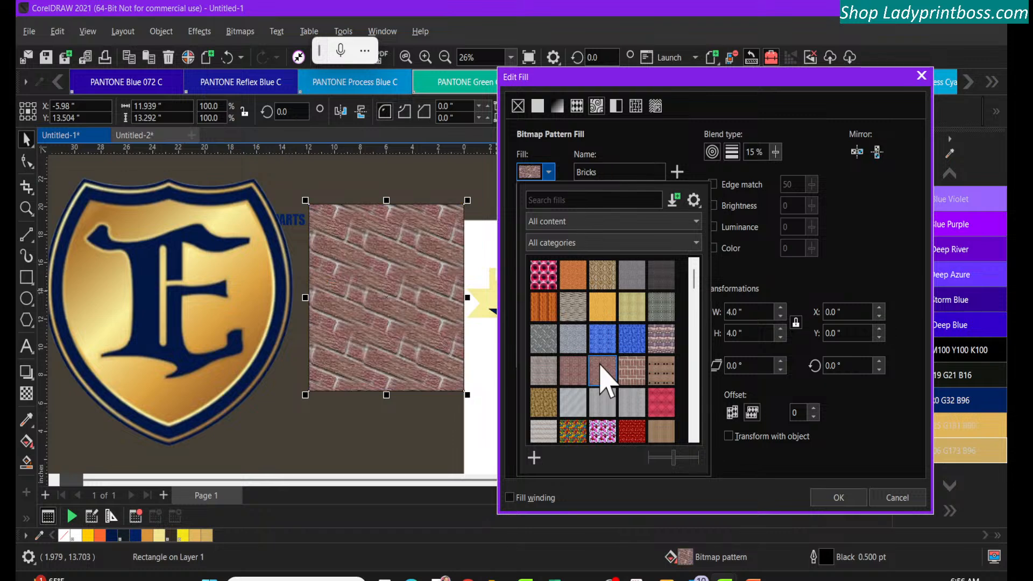
# Try a plain grey texture and the Brown Paper, Brown Metal and Button Down bitmap patterns on the rectangle
pyautogui.click(591, 406)
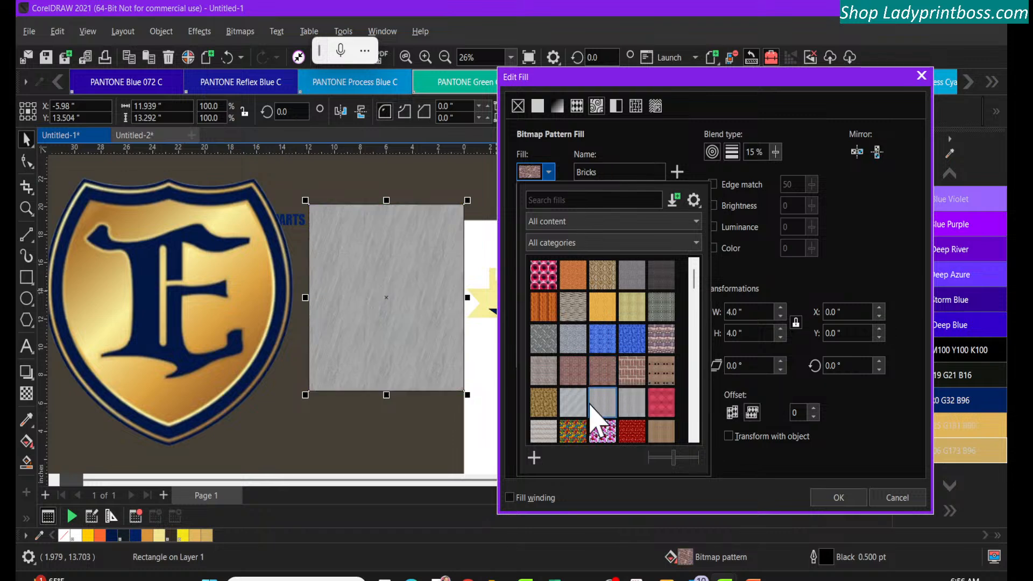
pyautogui.click(601, 430)
pyautogui.click(573, 427)
pyautogui.click(546, 382)
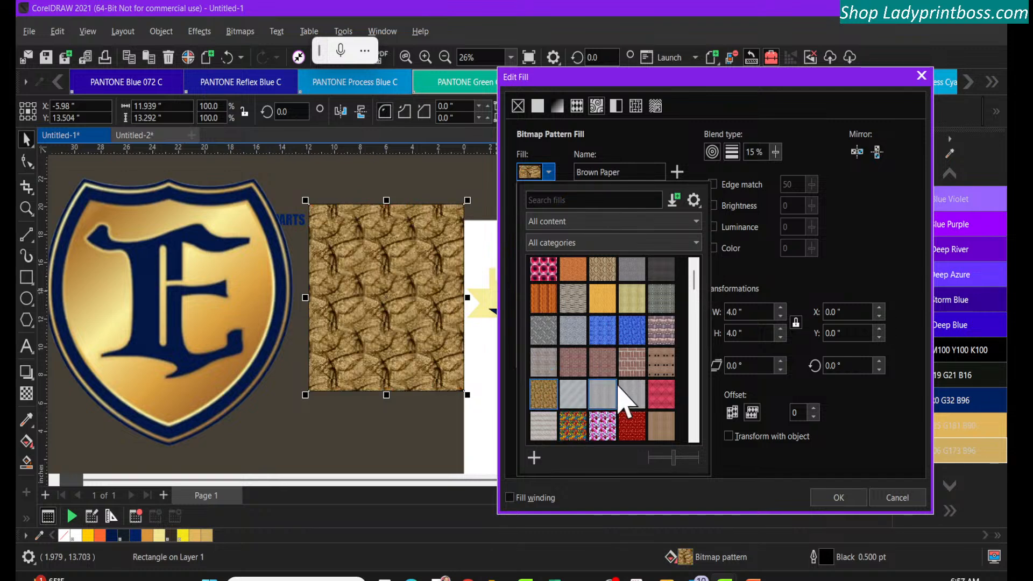
pyautogui.click(661, 356)
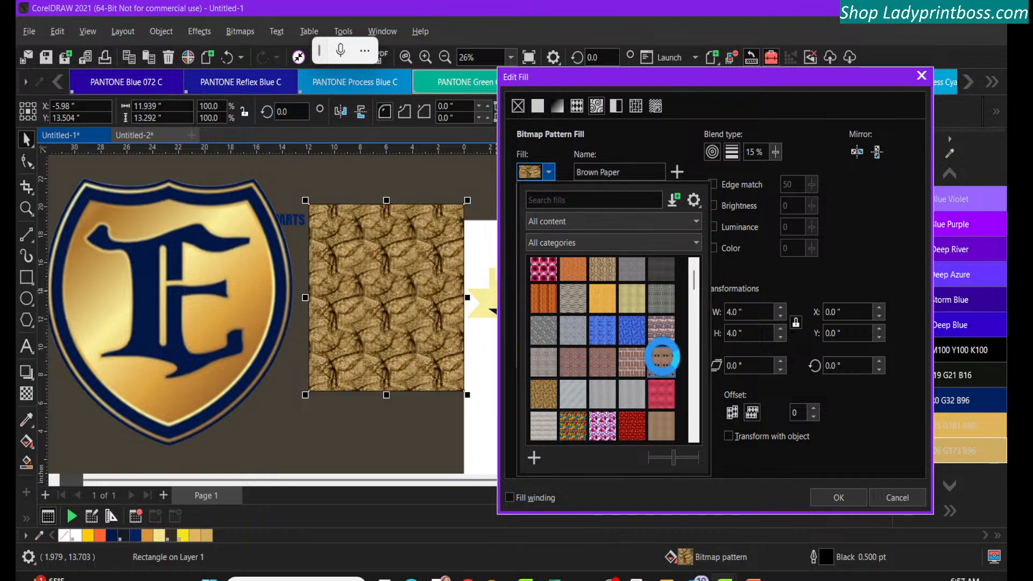
pyautogui.click(663, 399)
# Preview the Colorful Paper bitmap pattern and the light and dark green Leaves patterns on the rectangle
pyautogui.scroll(-3, 640, 406)
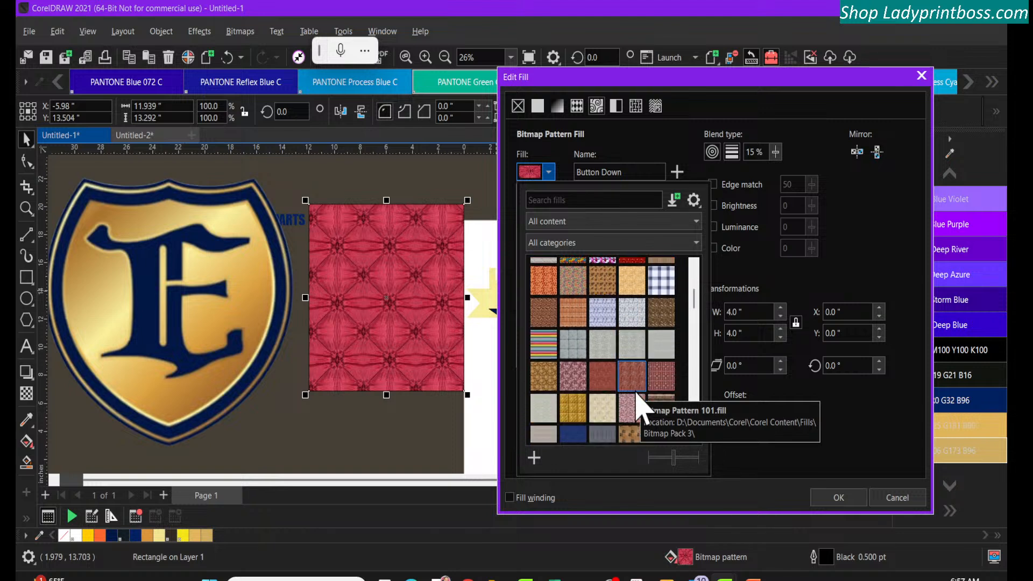
pyautogui.click(544, 350)
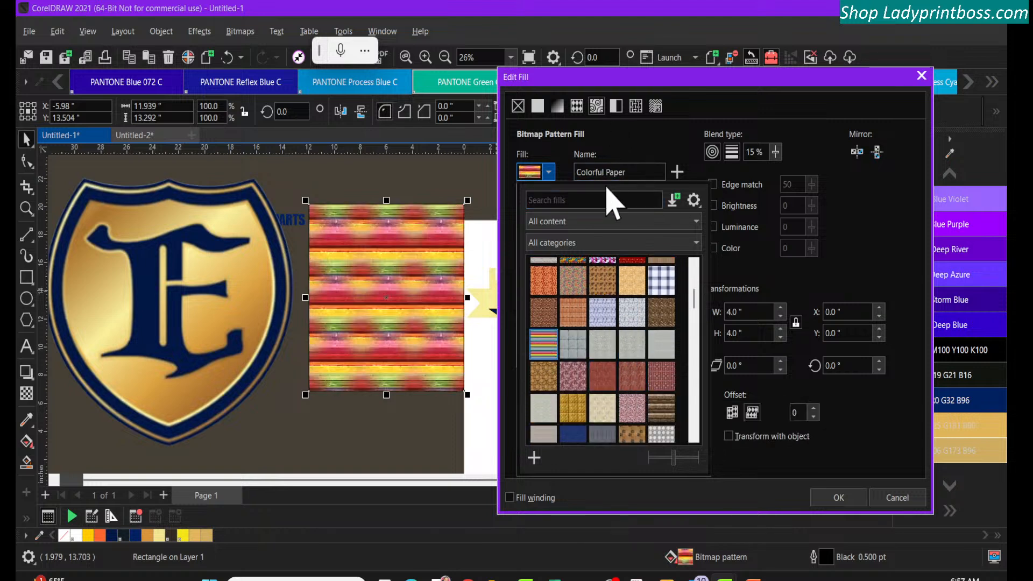
pyautogui.scroll(-2, 615, 369)
pyautogui.scroll(-5, 615, 371)
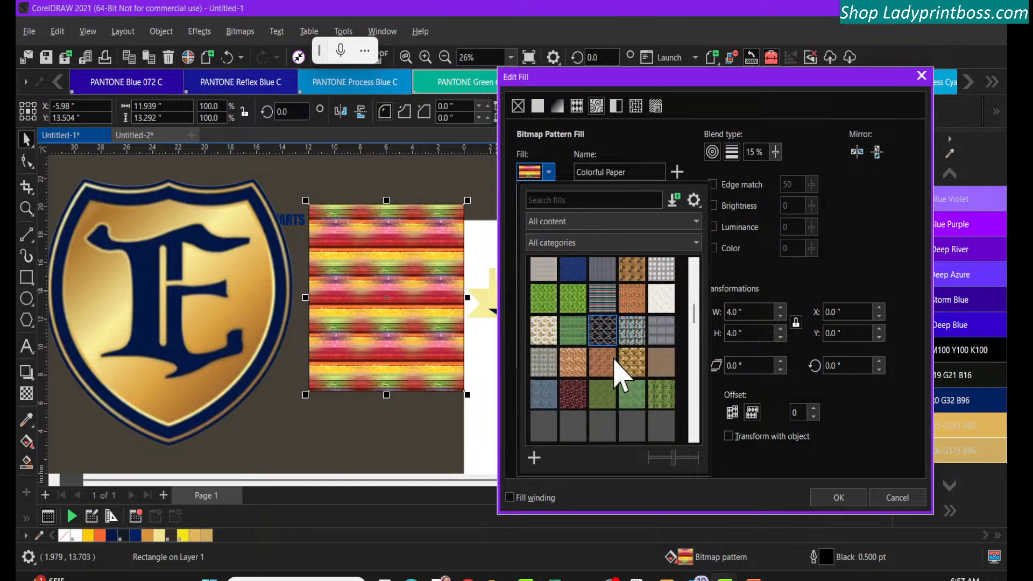
pyautogui.scroll(-2, 616, 371)
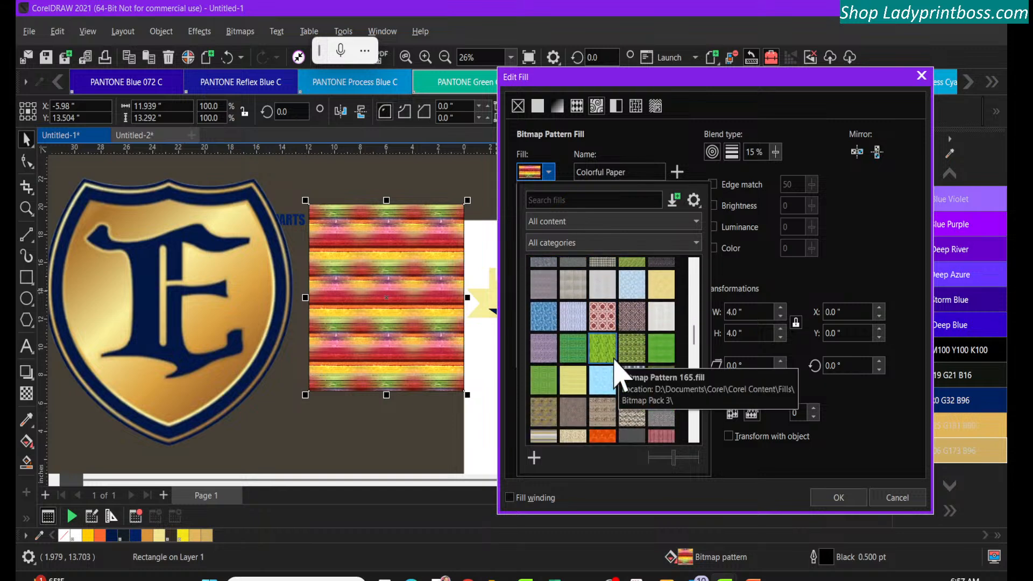
pyautogui.click(601, 323)
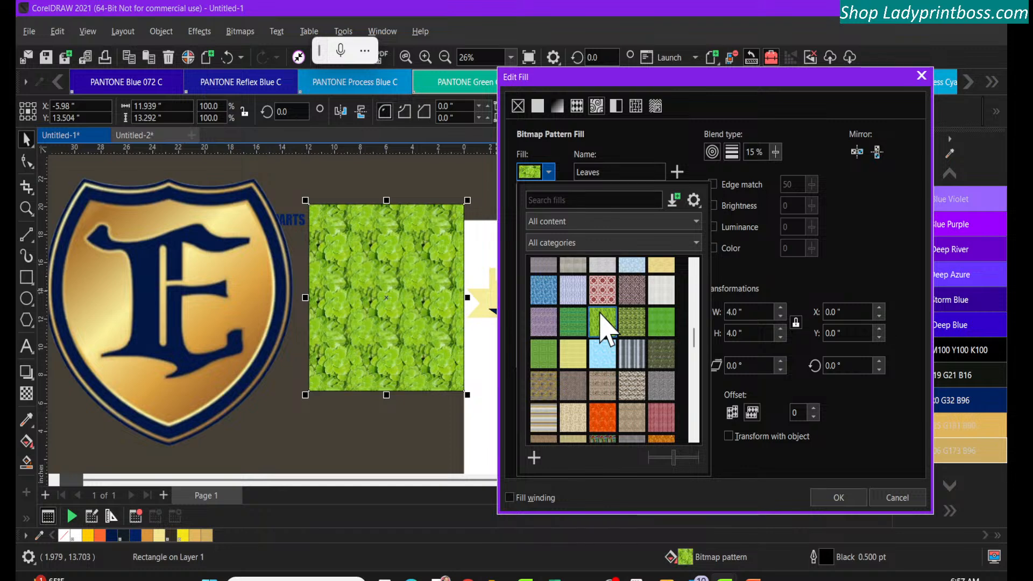
pyautogui.click(629, 323)
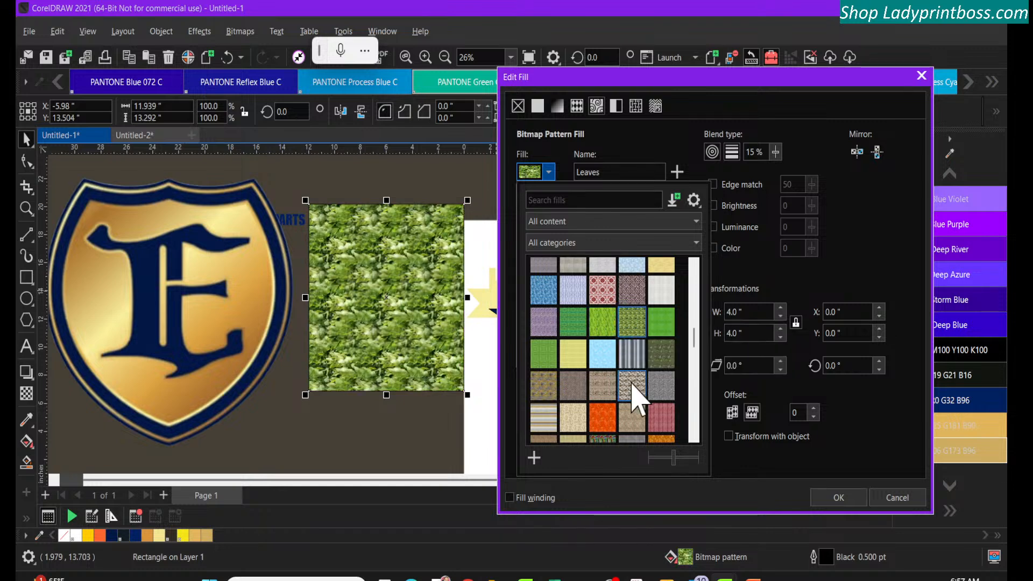
# Try the Pink Wool bitmap pattern, and fill the rectangle with Rainbow Stripes instead
pyautogui.scroll(-5, 632, 384)
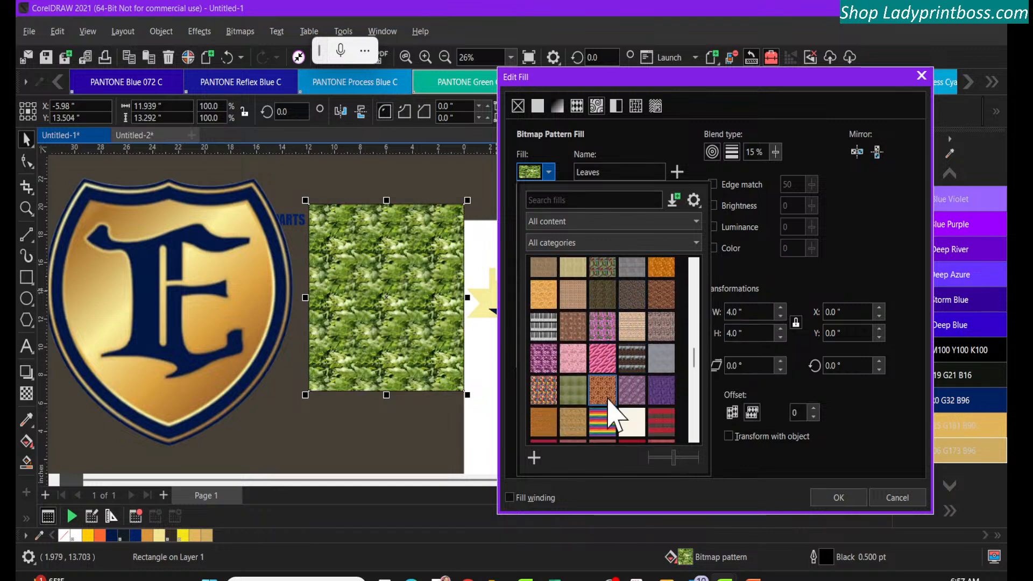
pyautogui.click(599, 357)
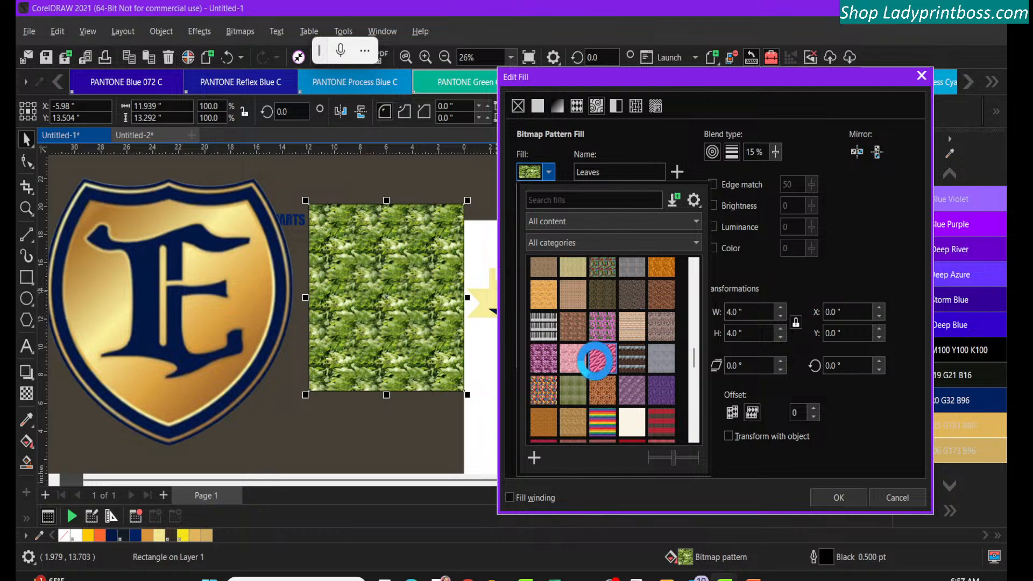
pyautogui.click(605, 422)
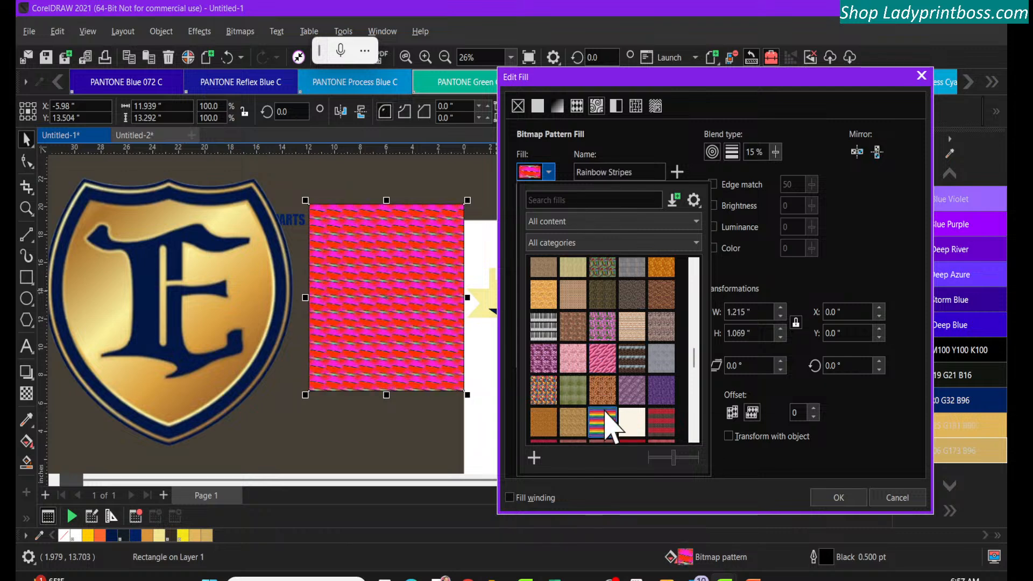
pyautogui.click(616, 107)
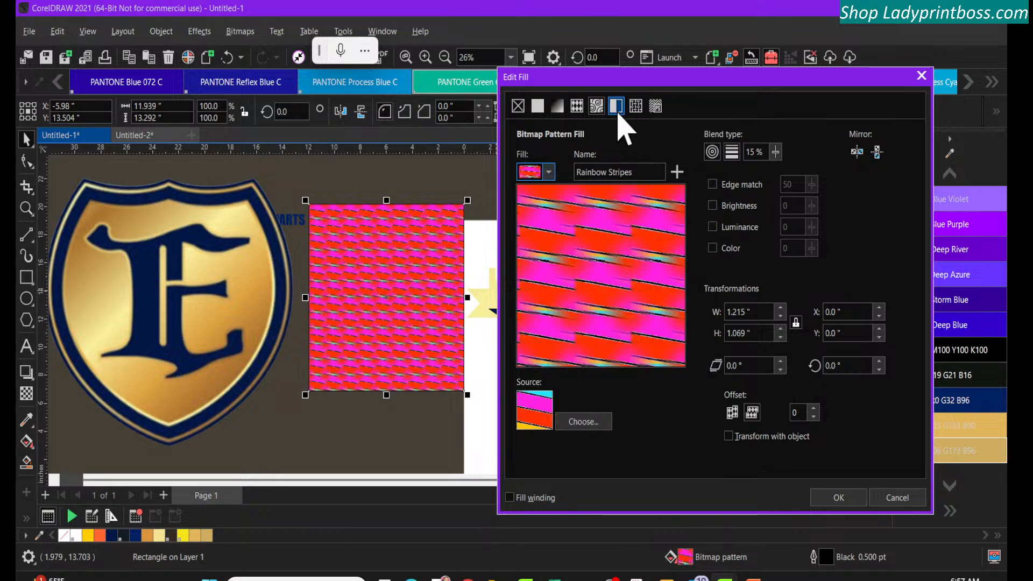
# Preview the Red Paper, neighbouring red and Rope bitmap pattern fills on the rectangle
pyautogui.click(548, 173)
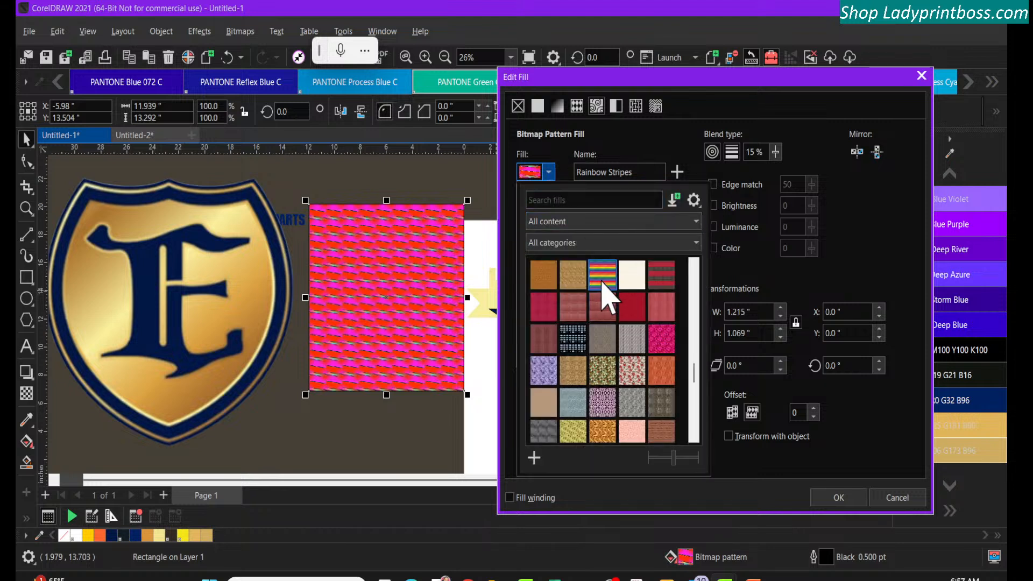
pyautogui.click(652, 321)
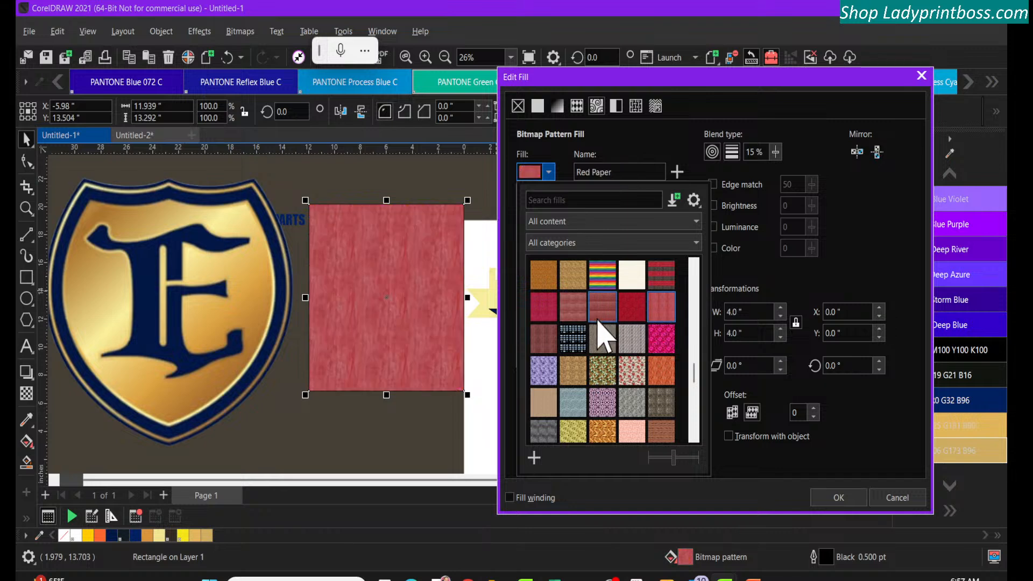
pyautogui.click(597, 317)
pyautogui.click(628, 338)
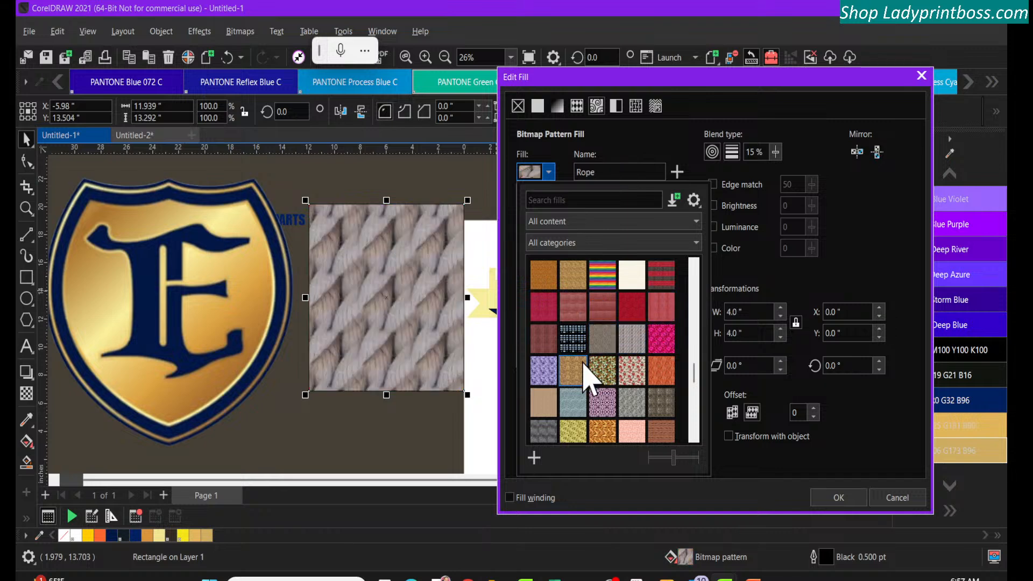
# Preview more bitmap patterns on the rectangle, including Salsa, Seashells and the purple Roses
pyautogui.click(581, 368)
pyautogui.click(653, 370)
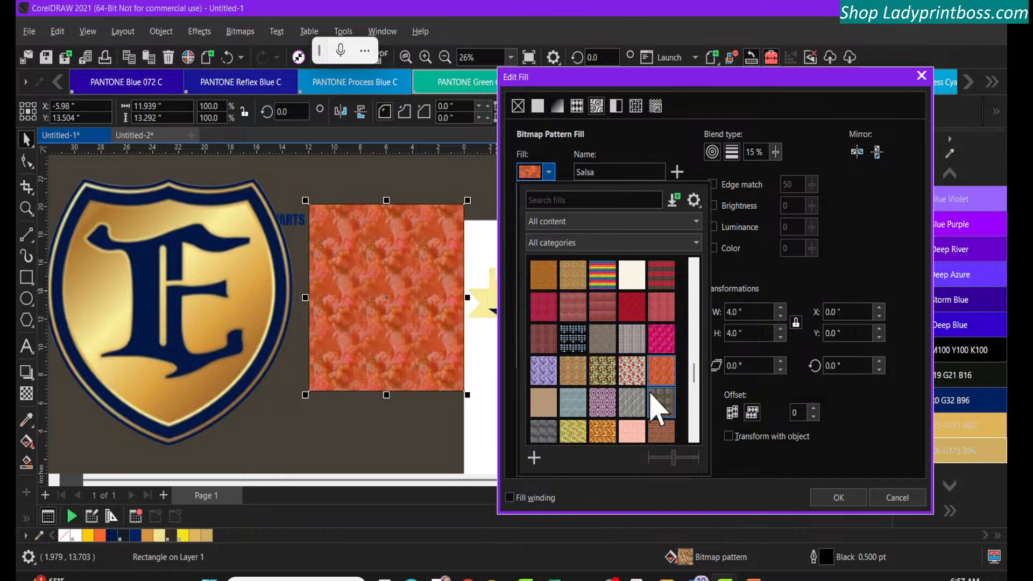
pyautogui.click(632, 414)
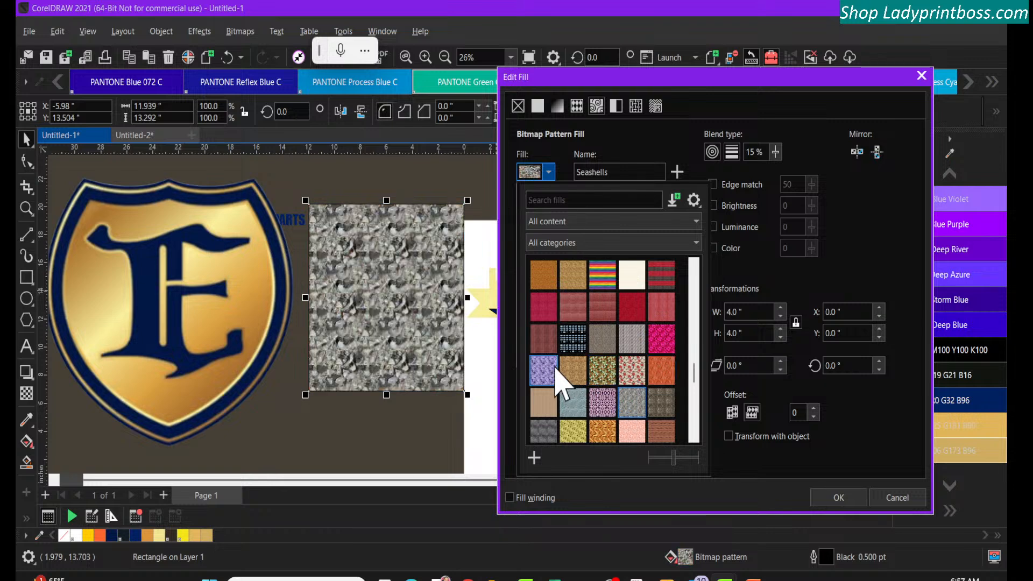
pyautogui.click(544, 371)
# Switch the rectangle to a texture fill and preview the Aerial clouds, Air brush and Clouds.Midday samples
pyautogui.click(631, 110)
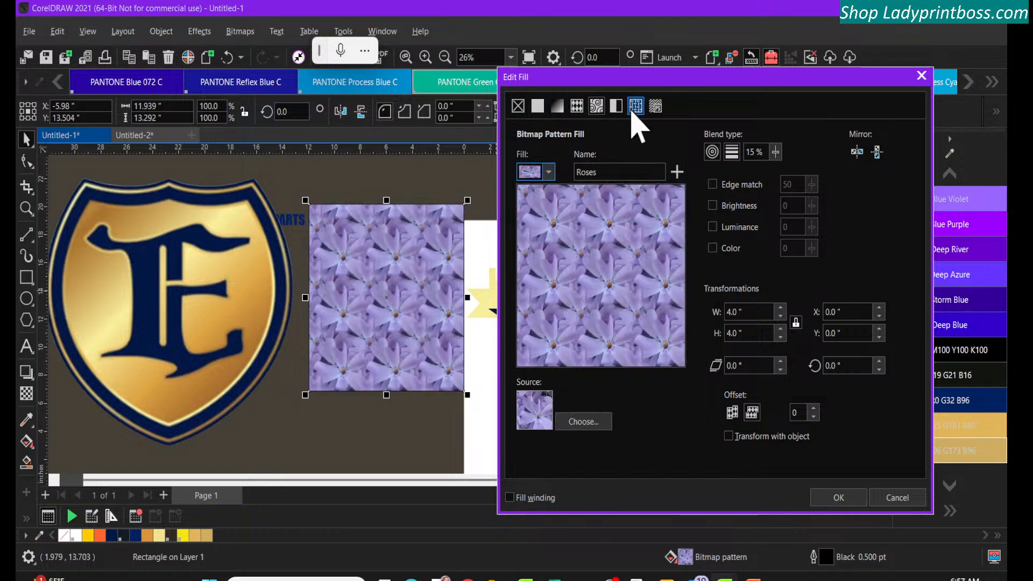
pyautogui.click(635, 106)
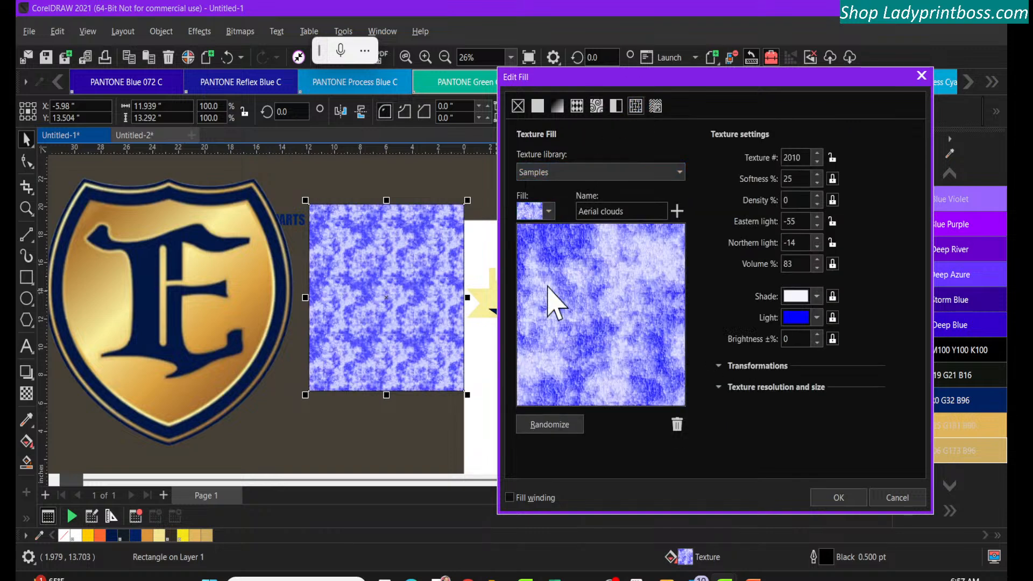
pyautogui.click(549, 212)
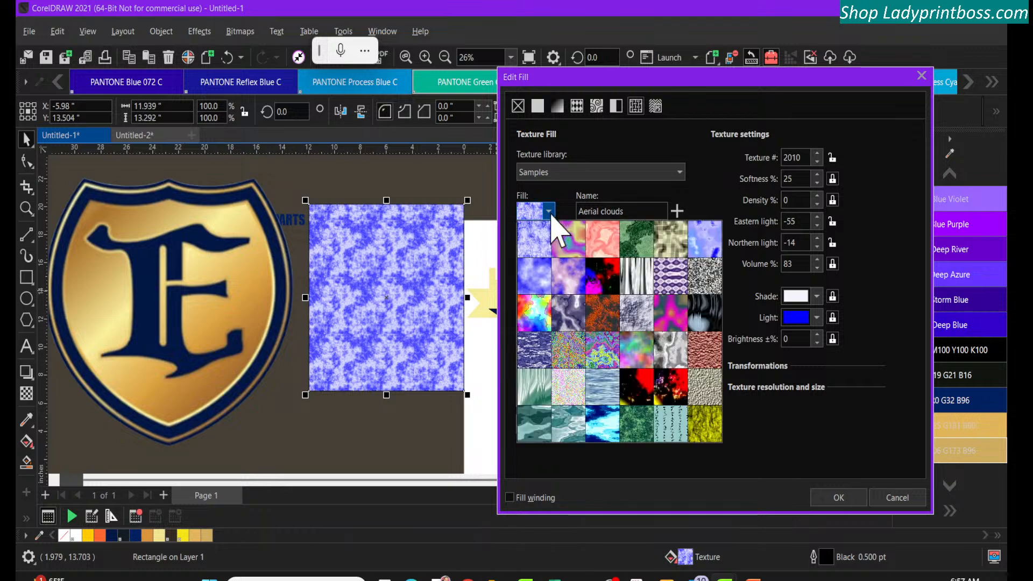
pyautogui.click(569, 245)
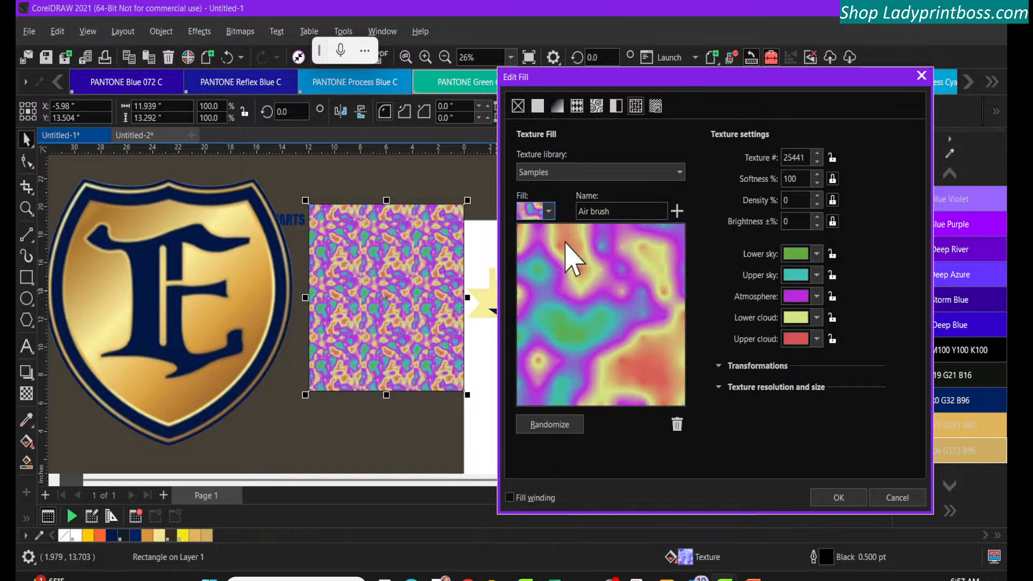
pyautogui.click(549, 211)
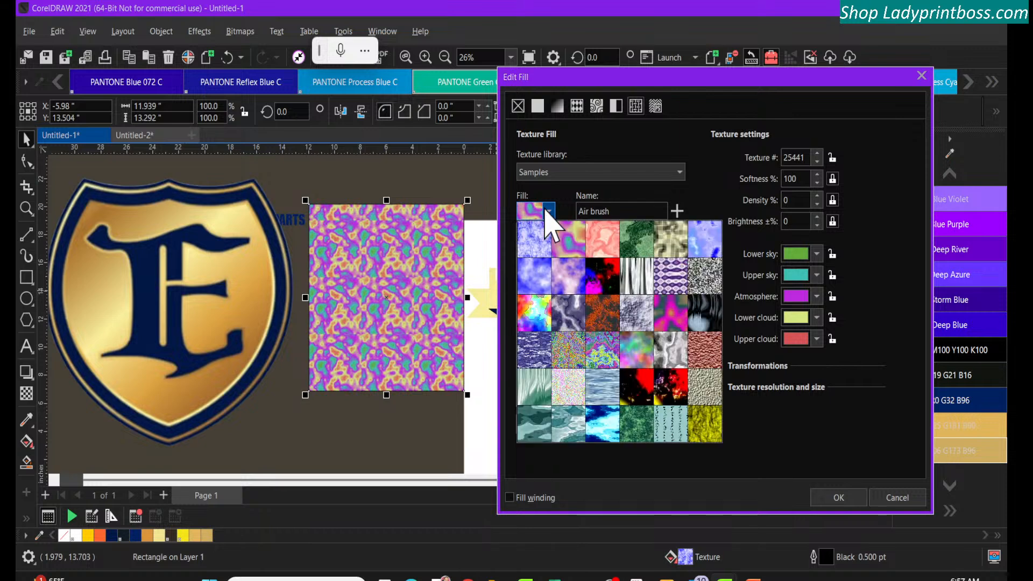
pyautogui.click(530, 282)
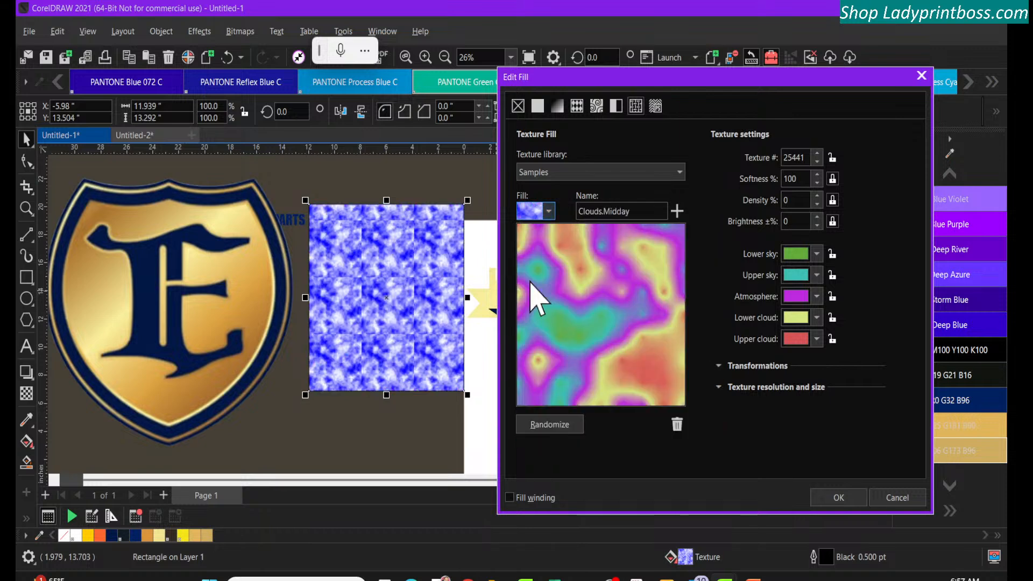
# Preview the Curtains and Troubled water texture fills from the Samples library on the rectangle
pyautogui.click(548, 212)
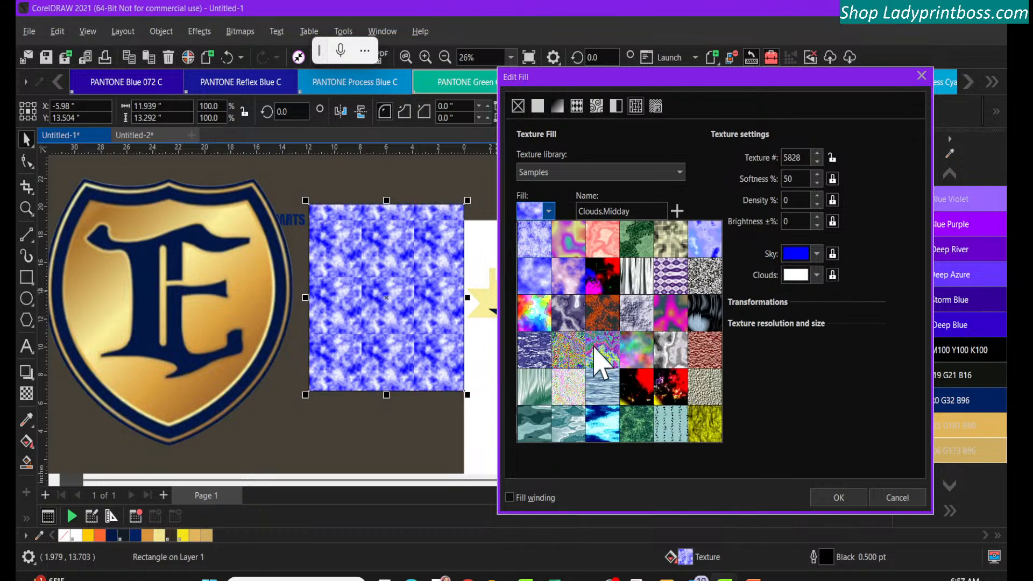
pyautogui.click(636, 276)
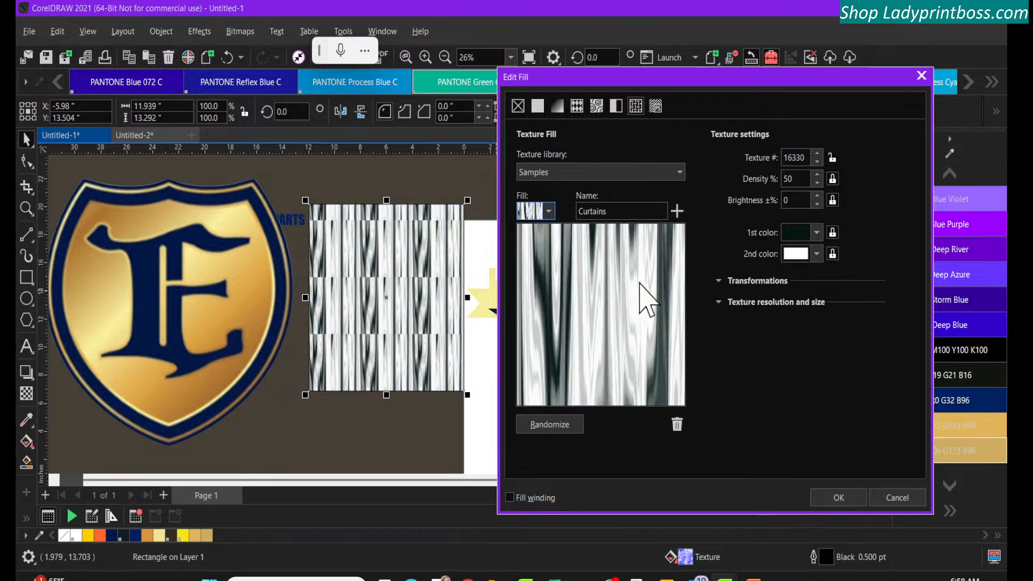
pyautogui.click(548, 211)
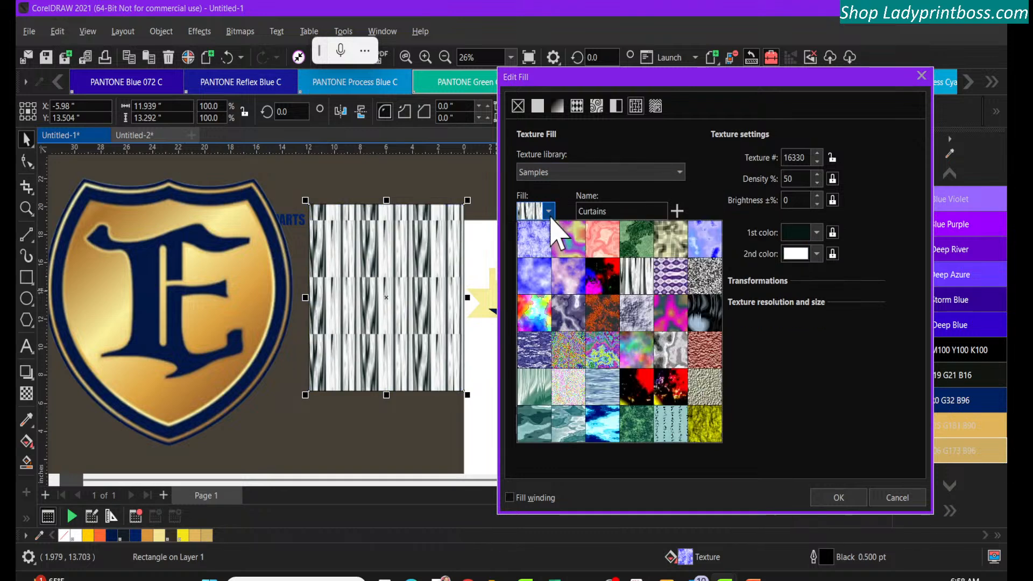
pyautogui.click(601, 428)
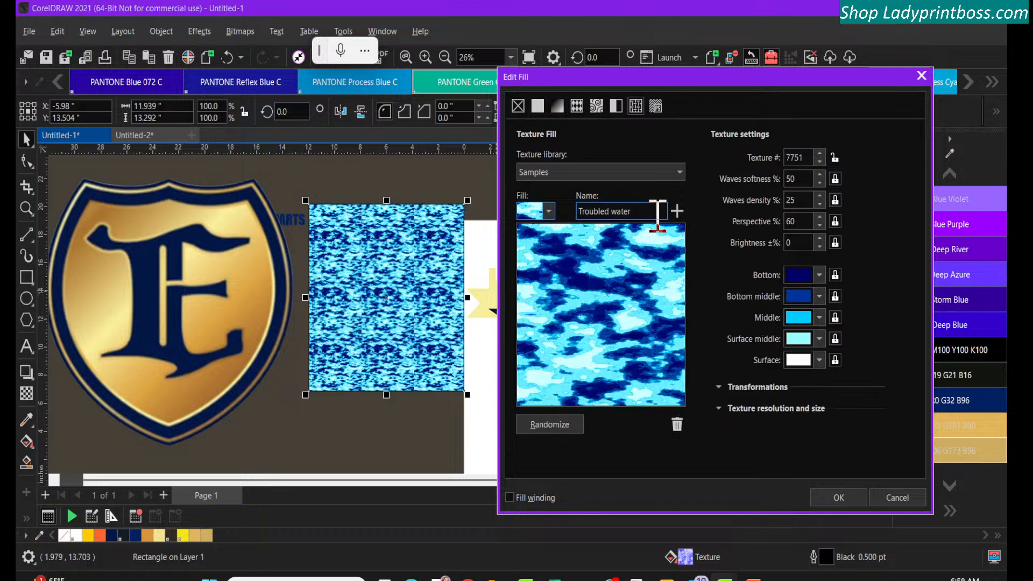
pyautogui.click(548, 211)
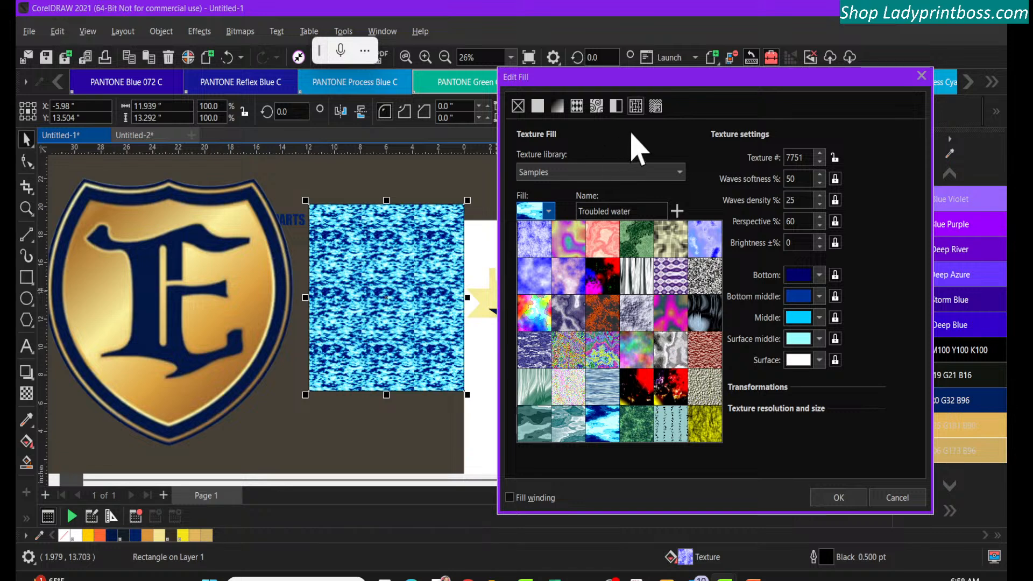
# Switch the rectangle to a PostScript fill and preview the Archimedes, Bars, Basketweave and ColorBubbles textures
pyautogui.click(654, 111)
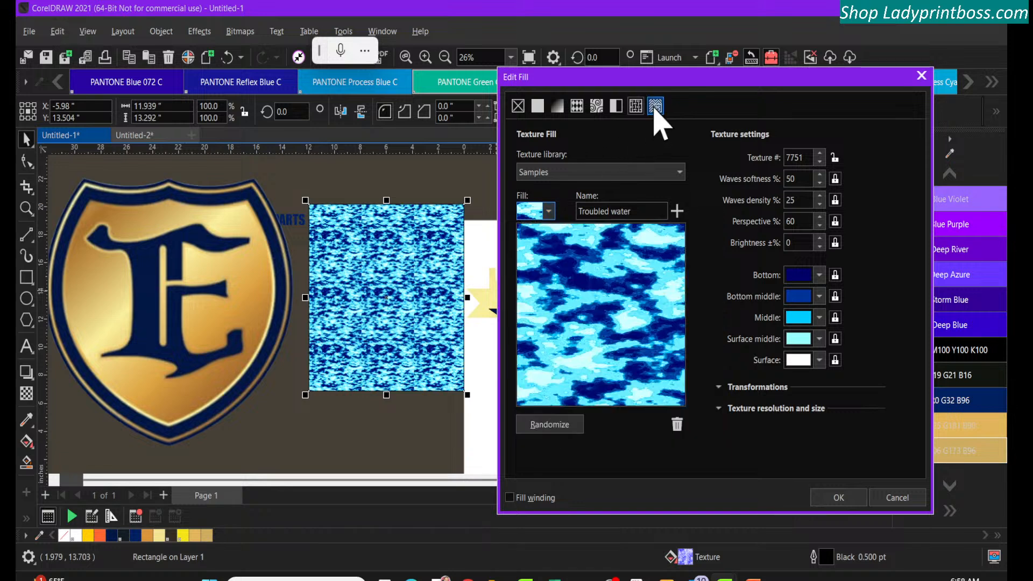
pyautogui.click(654, 111)
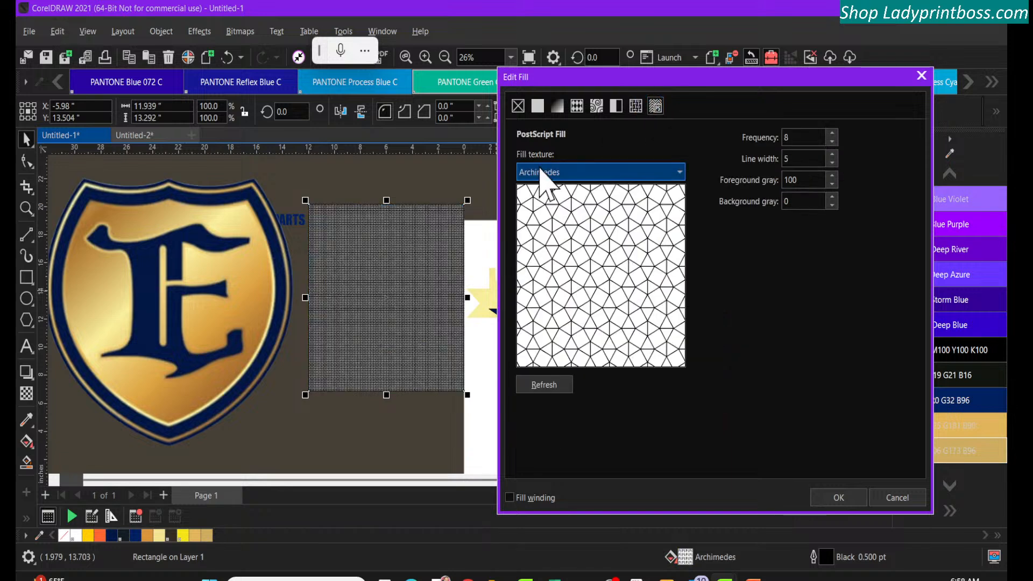
pyautogui.click(549, 172)
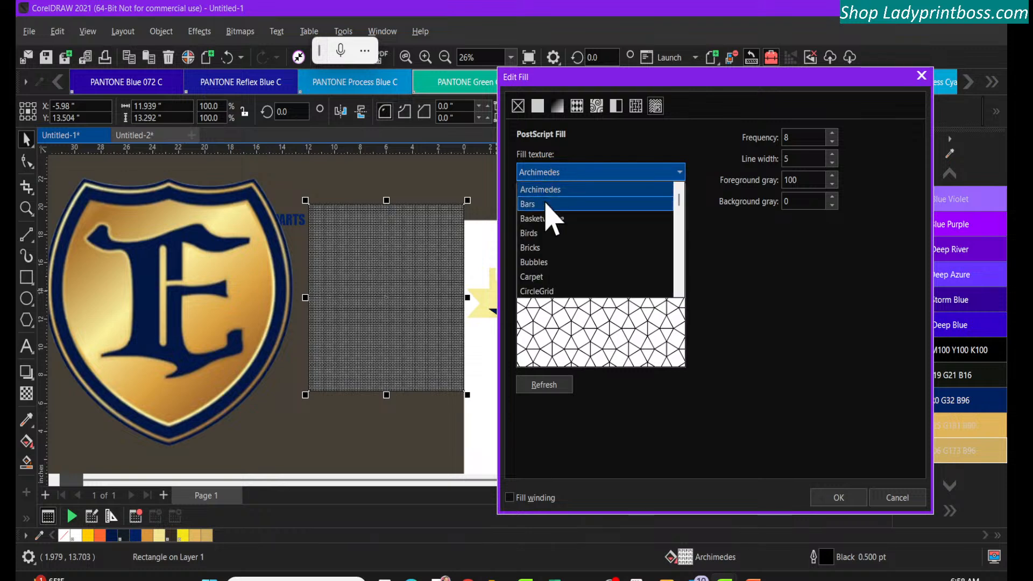
pyautogui.click(546, 204)
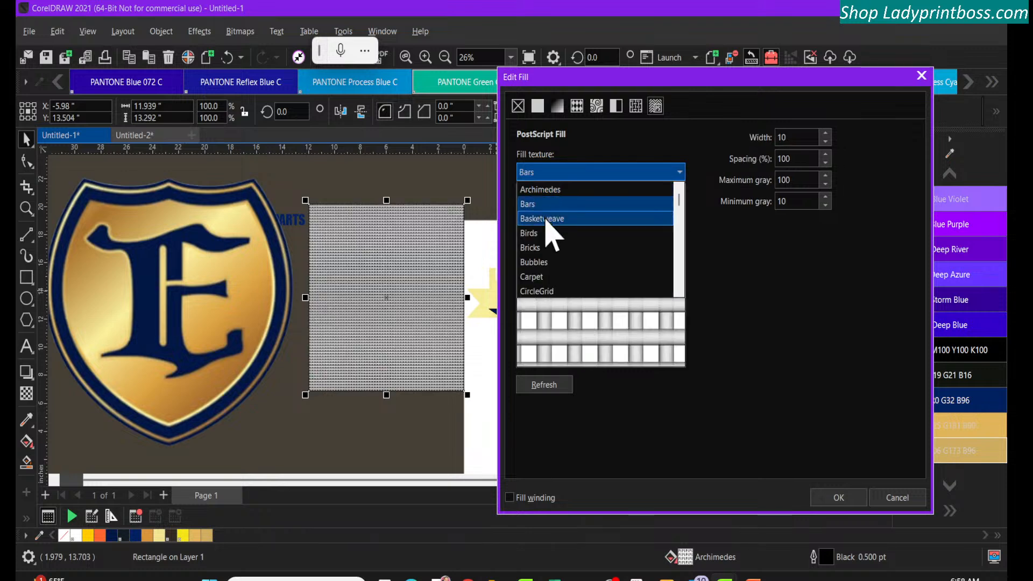
pyautogui.click(546, 219)
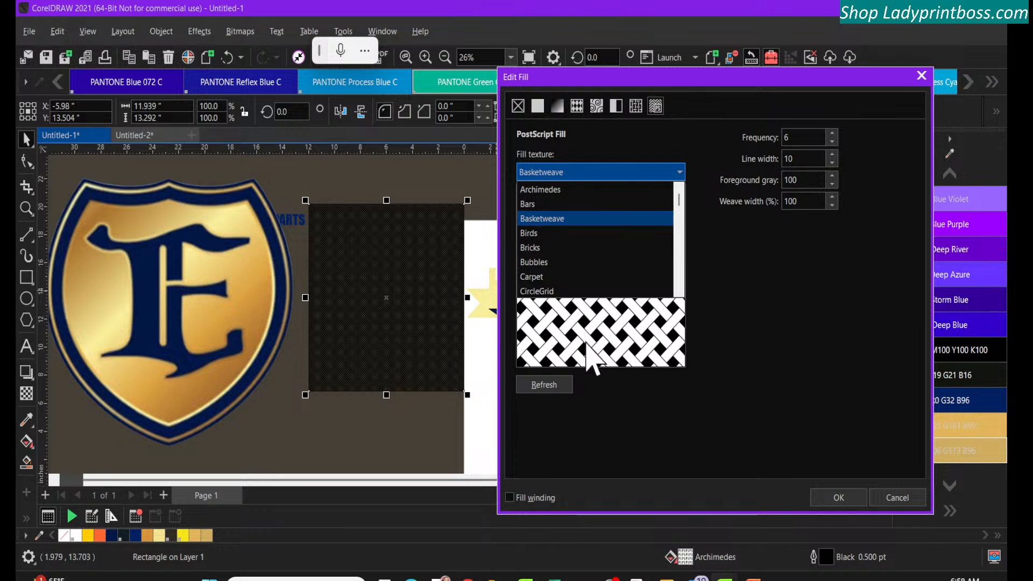
pyautogui.click(586, 344)
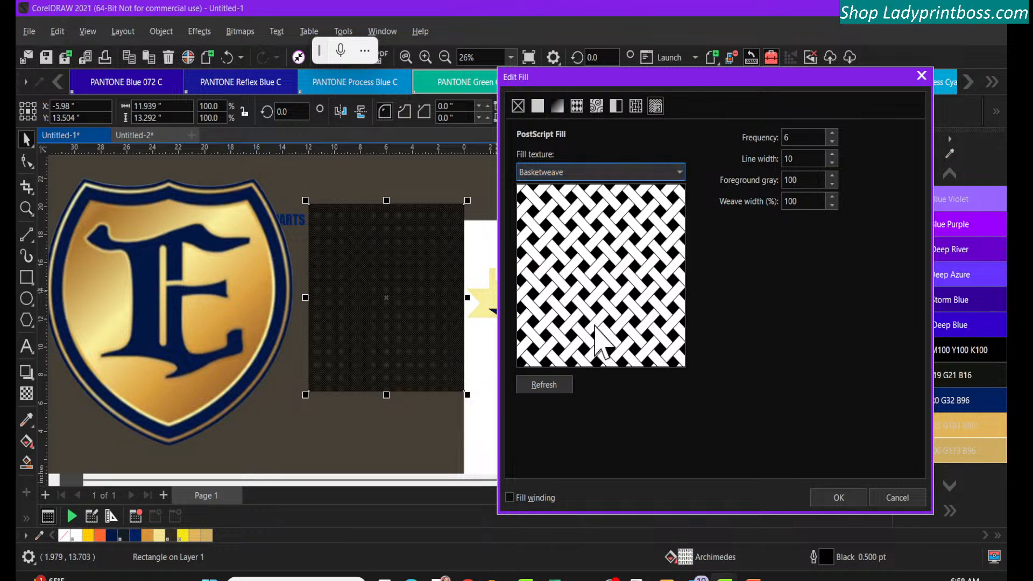
pyautogui.click(550, 176)
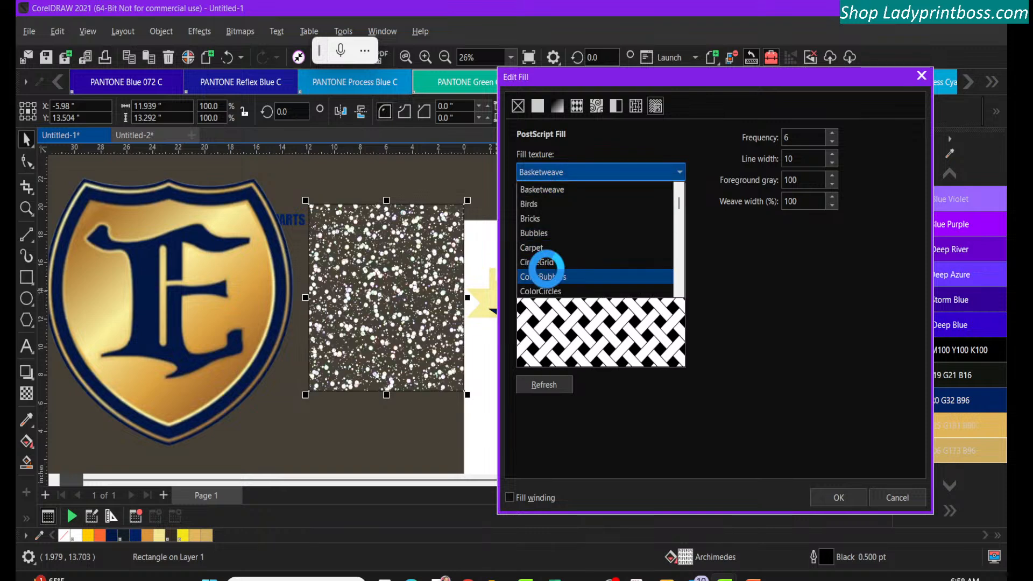
pyautogui.click(588, 323)
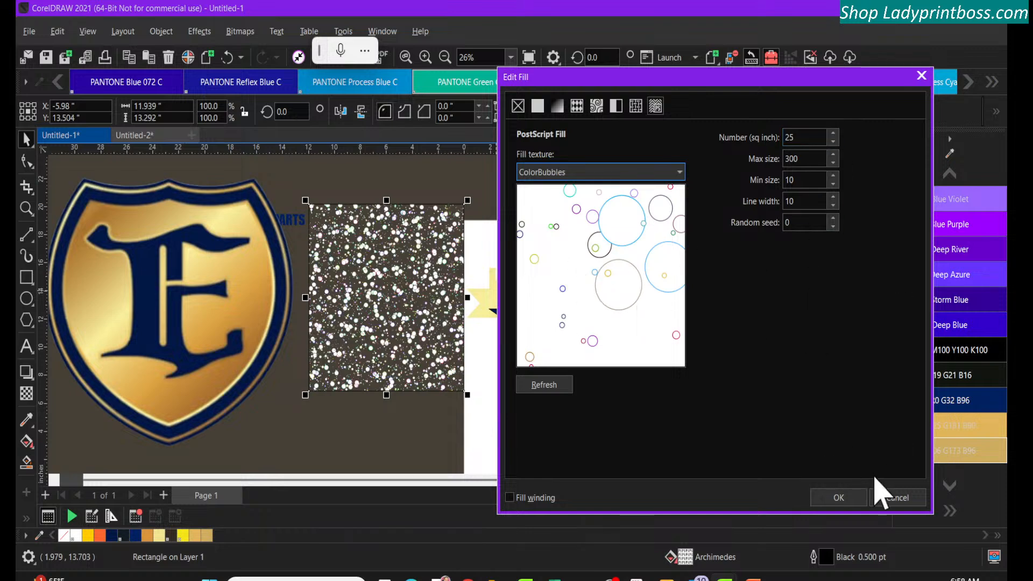
# Discard the fill edits and delete the sample rectangle beside the Dallas design
pyautogui.click(897, 497)
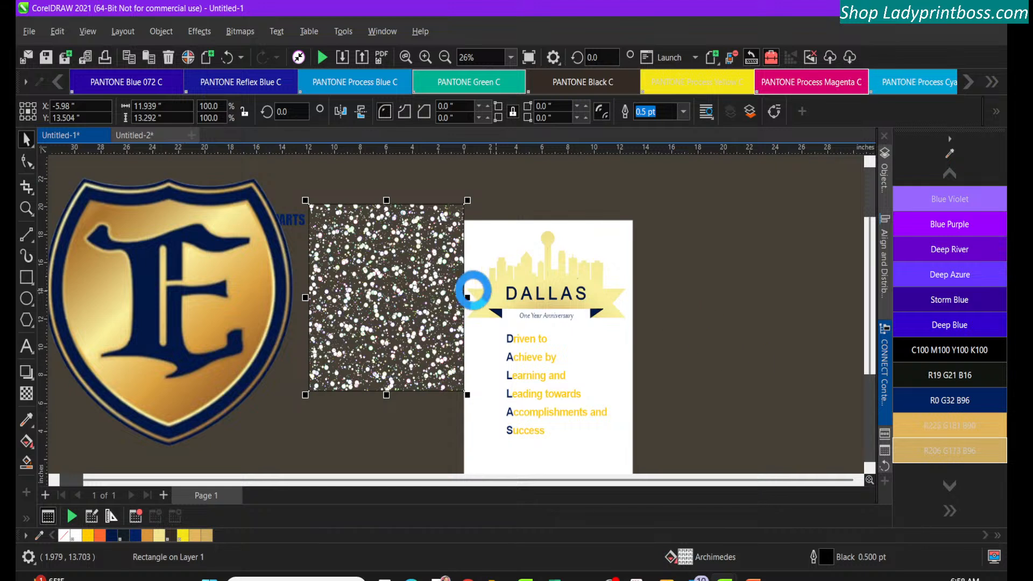
pyautogui.press('Delete')
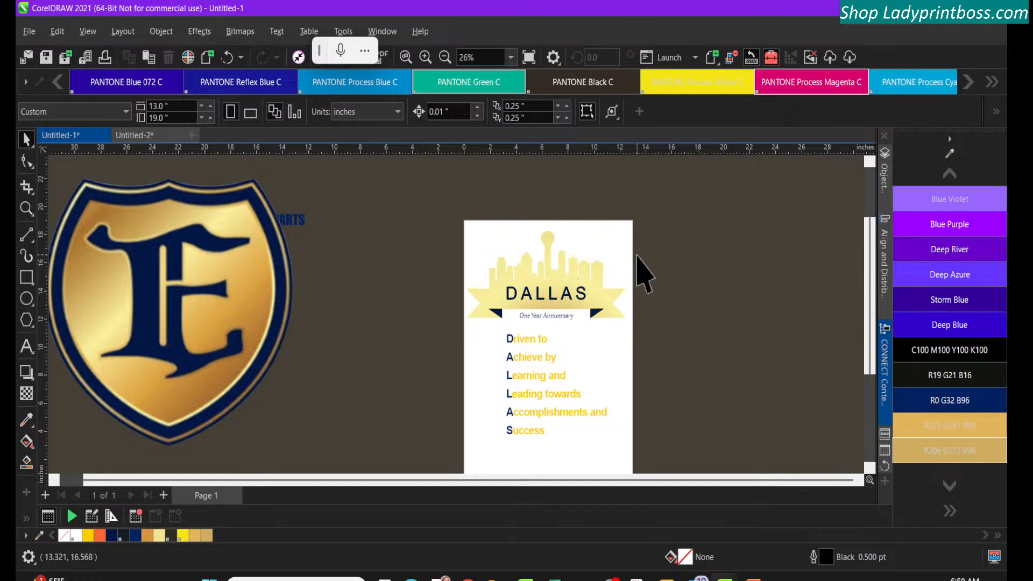
# Open the CONNECT Content library and browse its collections to show the Starter pack images
pyautogui.click(883, 359)
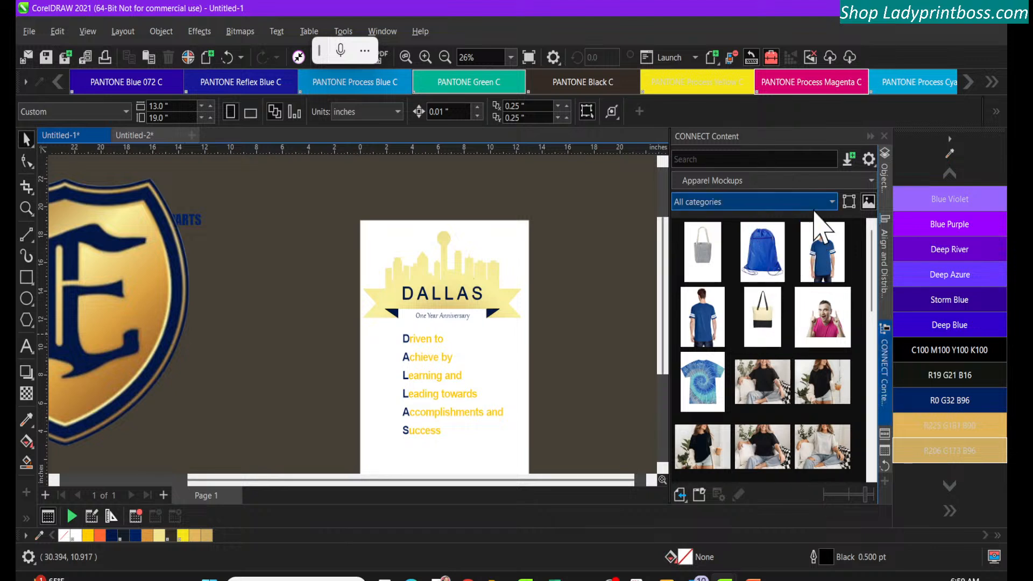
pyautogui.click(832, 202)
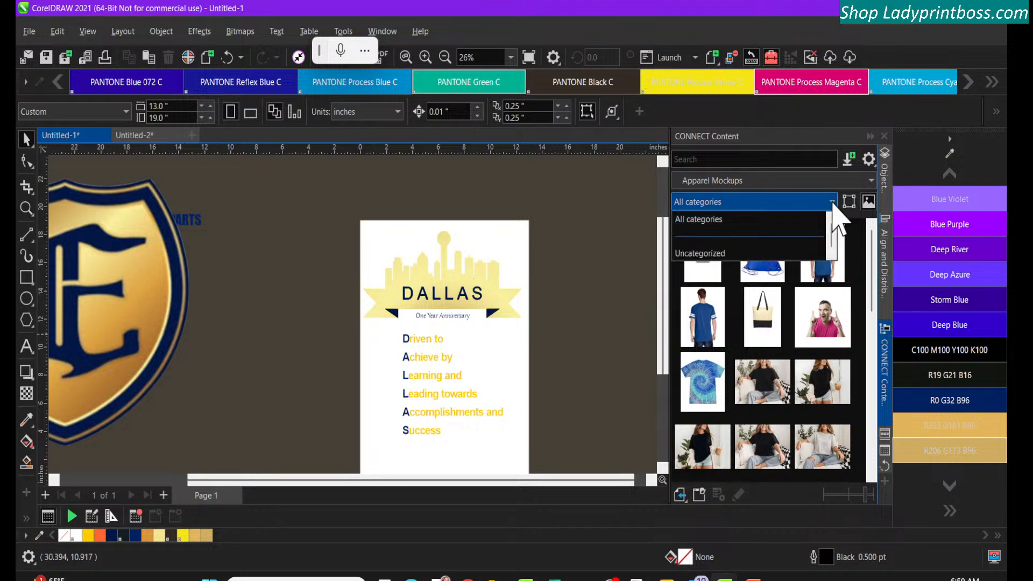
pyautogui.click(836, 178)
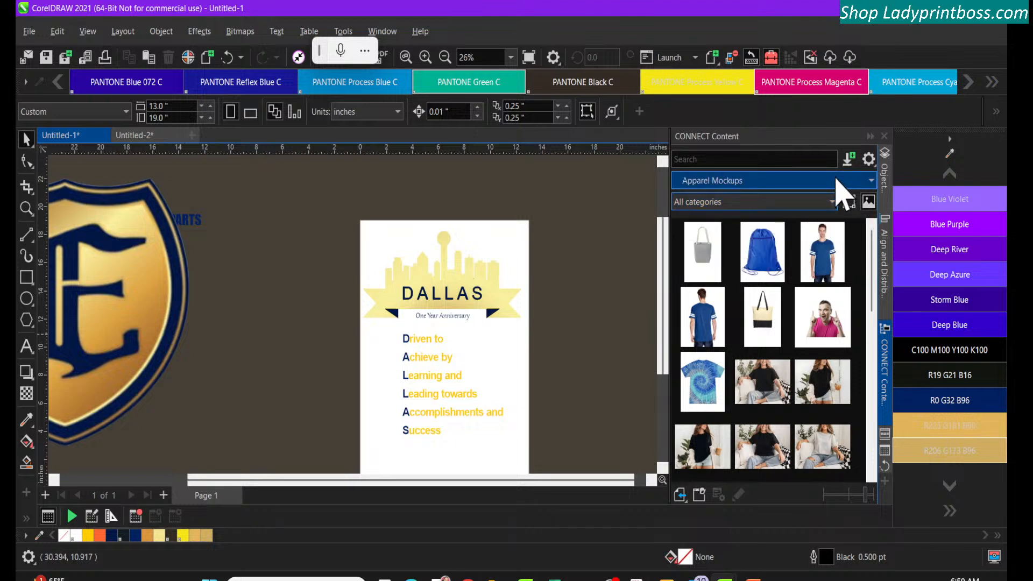
pyautogui.click(837, 180)
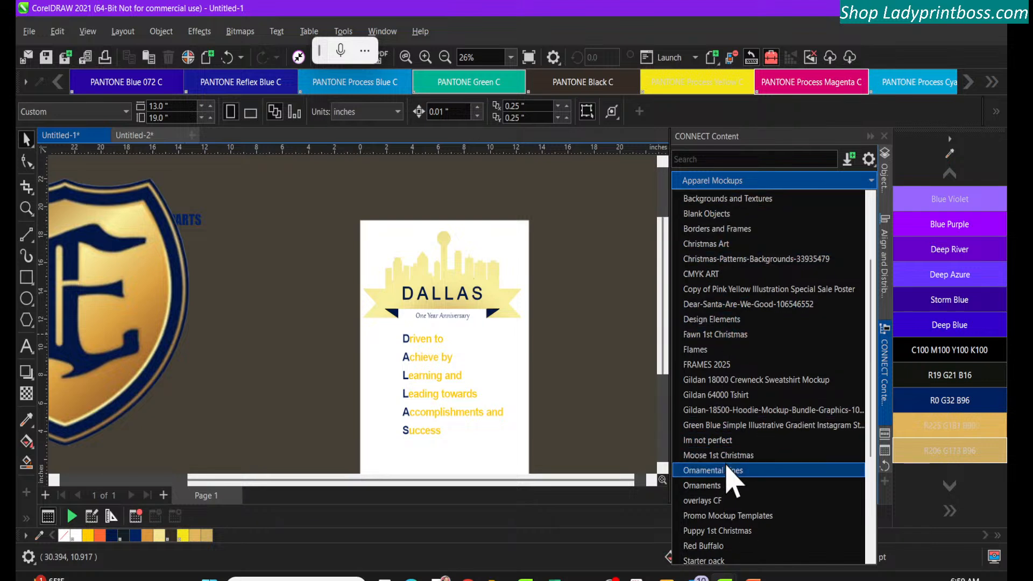
pyautogui.scroll(-4, 727, 466)
pyautogui.scroll(-1, 727, 466)
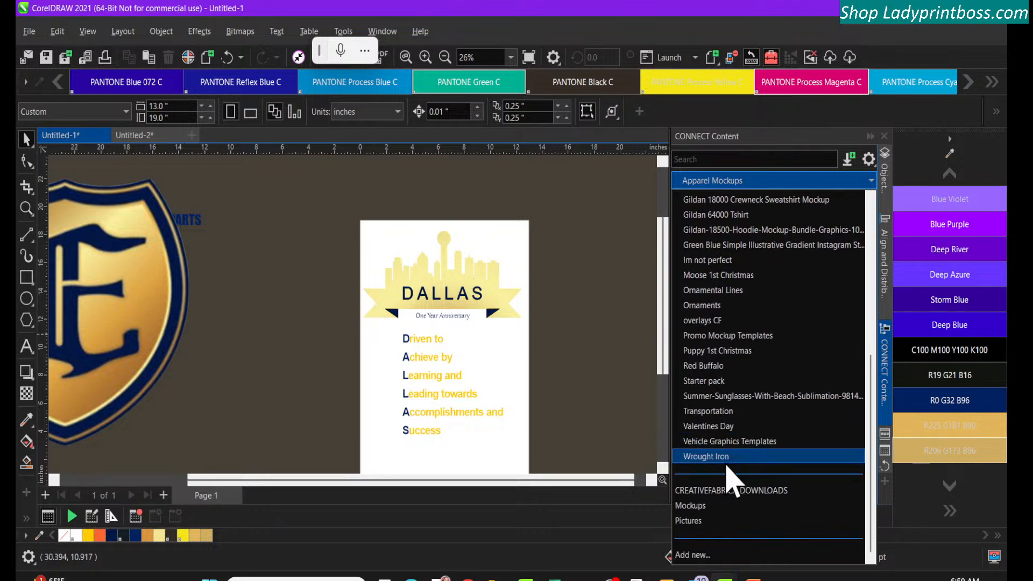
pyautogui.scroll(2, 727, 467)
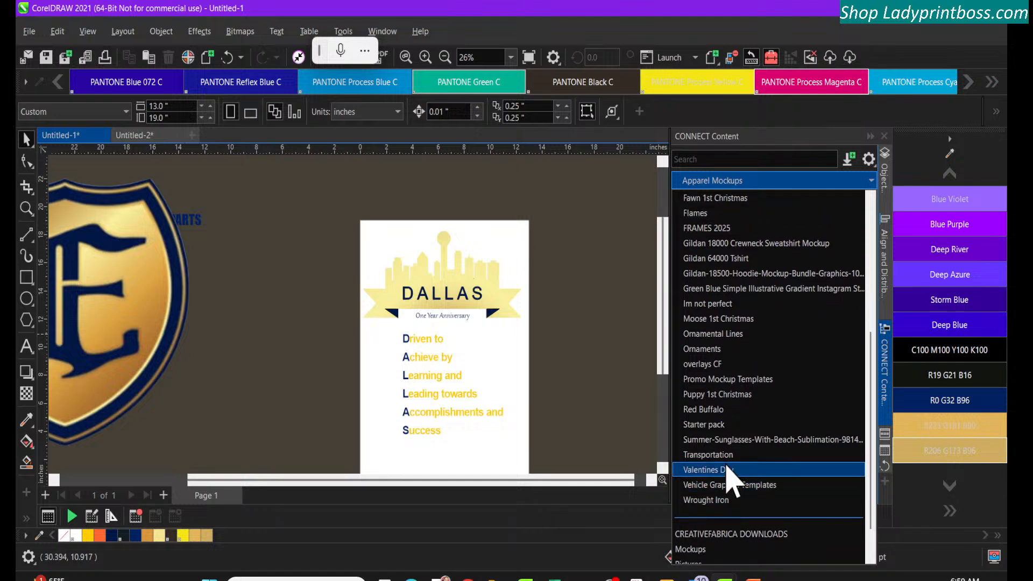
pyautogui.click(718, 425)
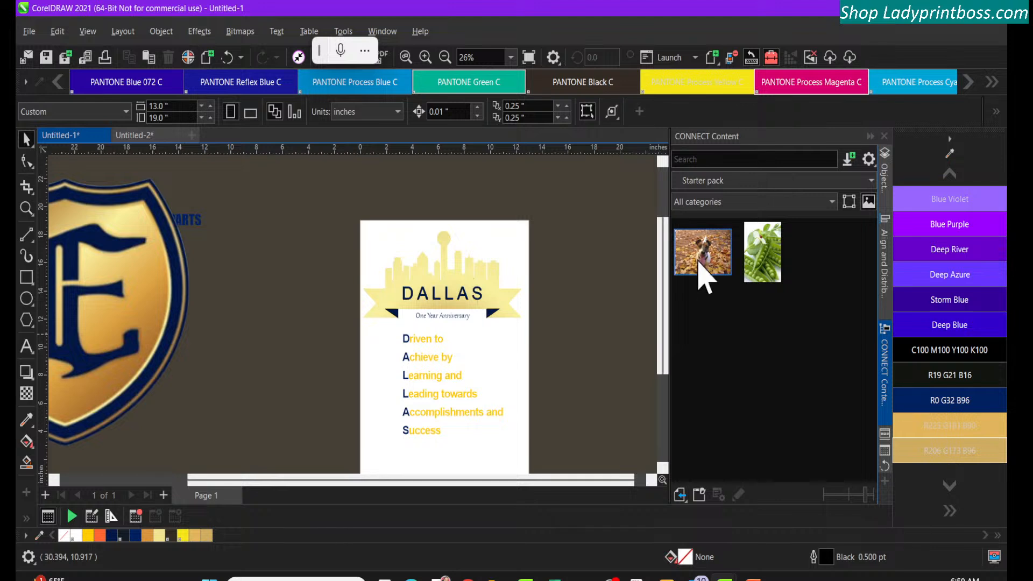
pyautogui.click(699, 257)
# Show the overlays CF collection in the content library
pyautogui.click(753, 180)
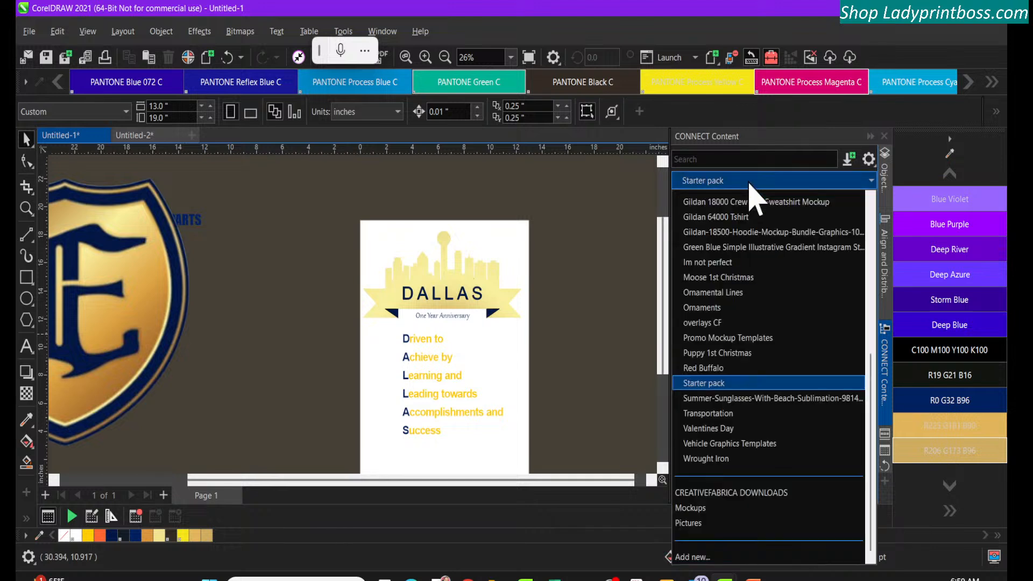
pyautogui.click(727, 325)
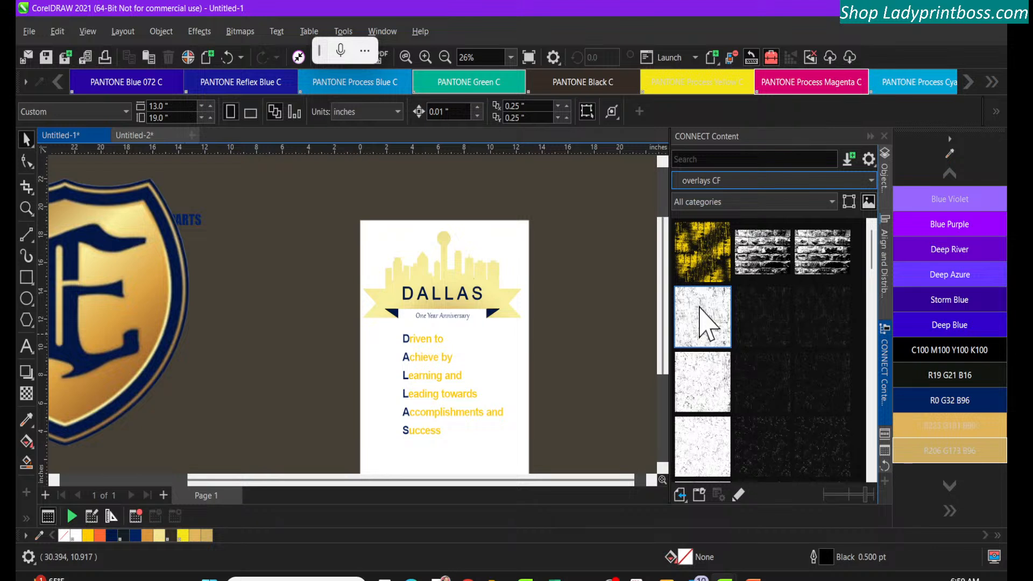
# Place the white distressed overlay from the overlays CF collection on the canvas beside the Dallas page
pyautogui.moveTo(705, 323); pyautogui.dragTo(580, 298)
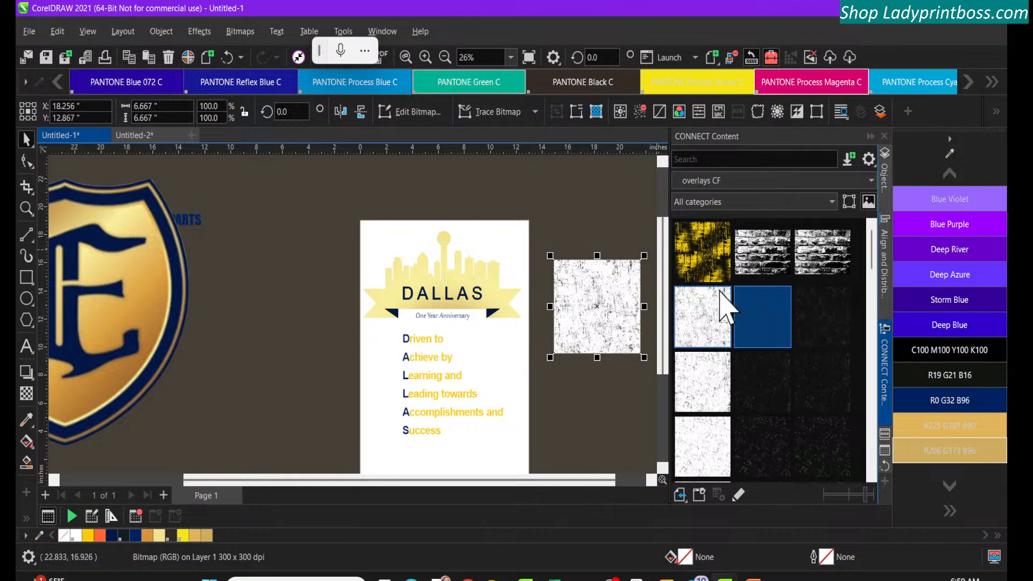
# Try the black distressed overlay next to it in the collection over the Dallas design, and delete it
pyautogui.moveTo(759, 322); pyautogui.dragTo(584, 197)
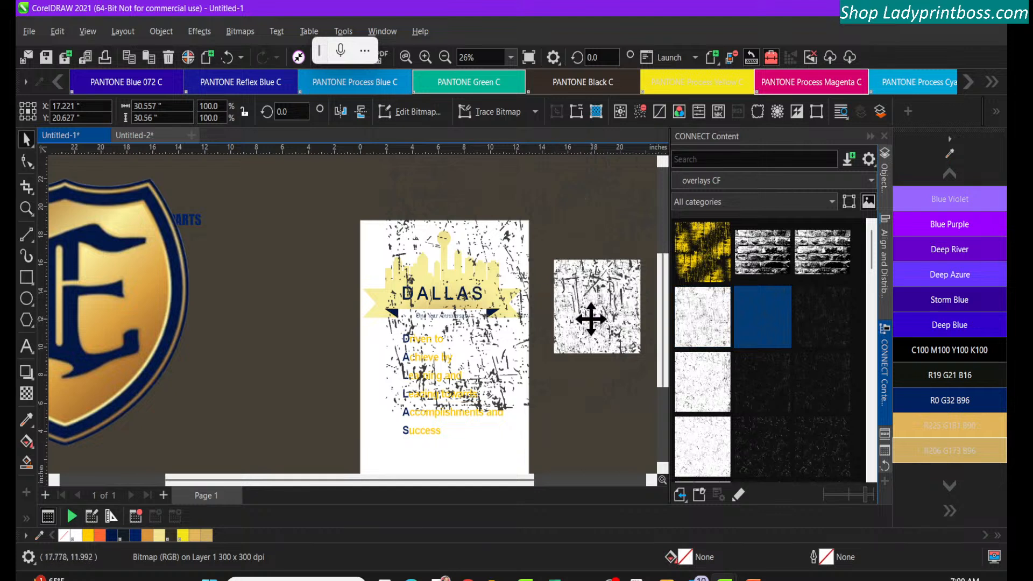
pyautogui.click(596, 313)
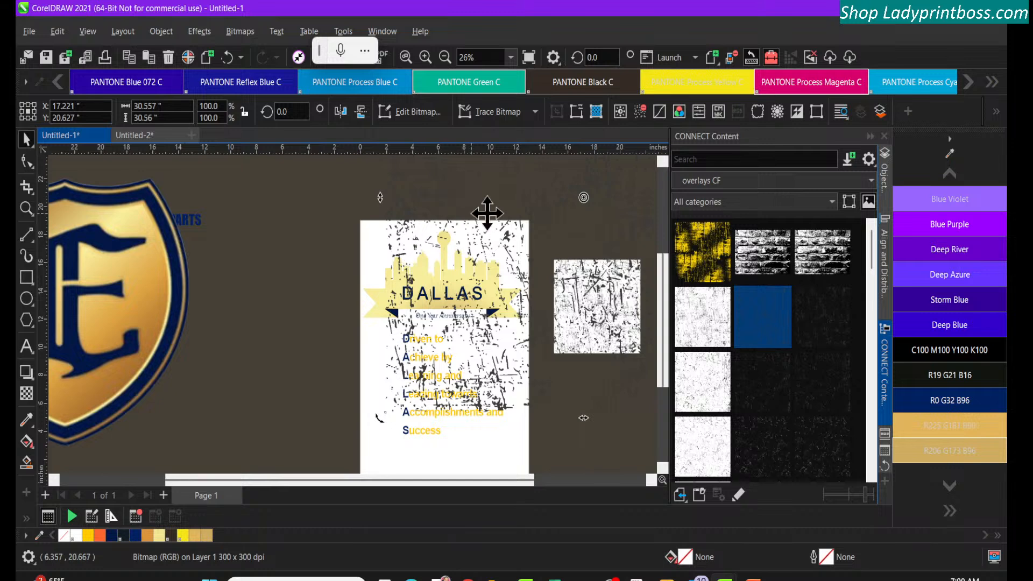
pyautogui.click(595, 309)
pyautogui.click(508, 244)
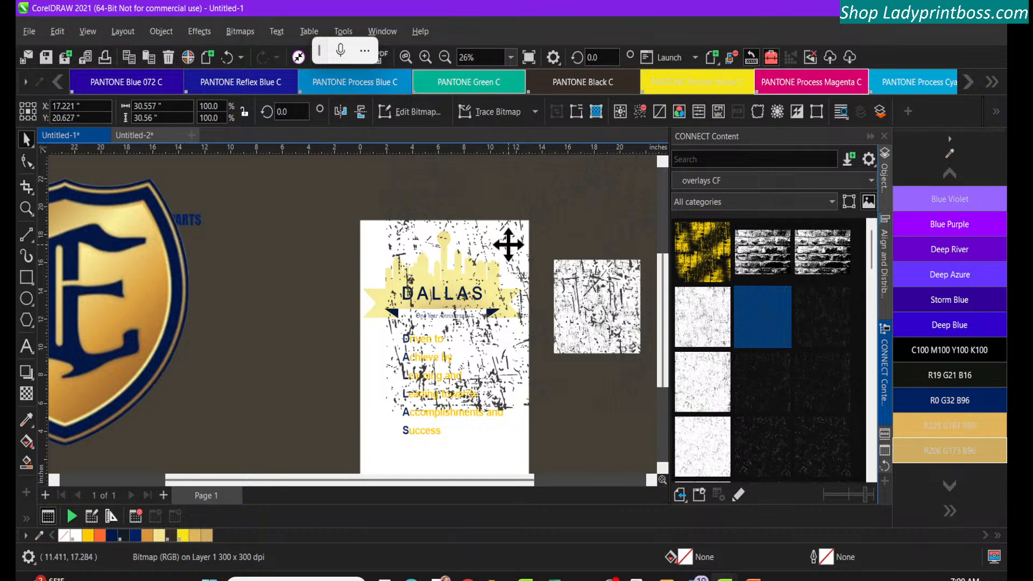
pyautogui.press('Delete')
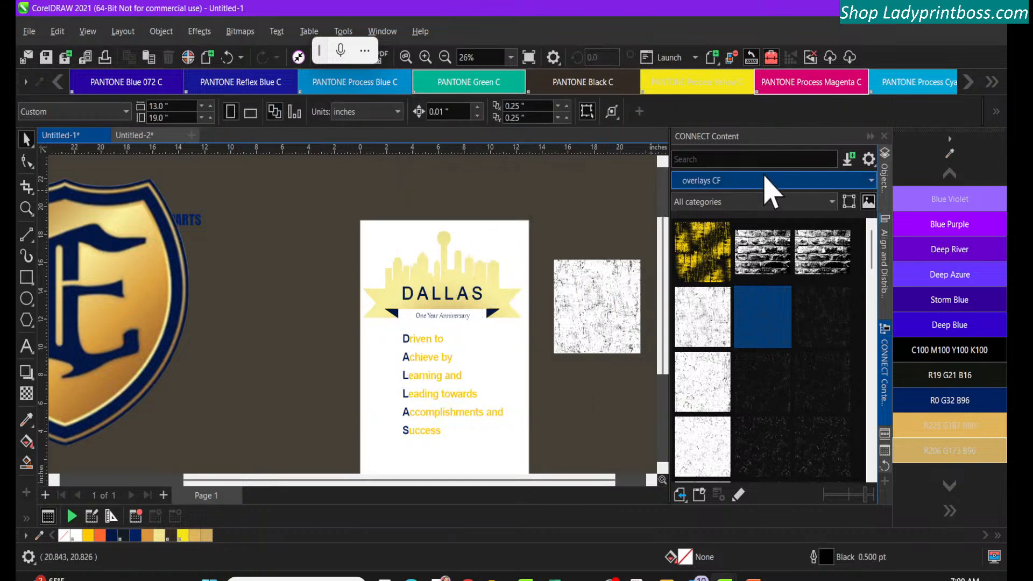
# Check the list of content collections and collapse the CONNECT Content docker
pyautogui.moveTo(872, 240); pyautogui.dragTo(842, 181)
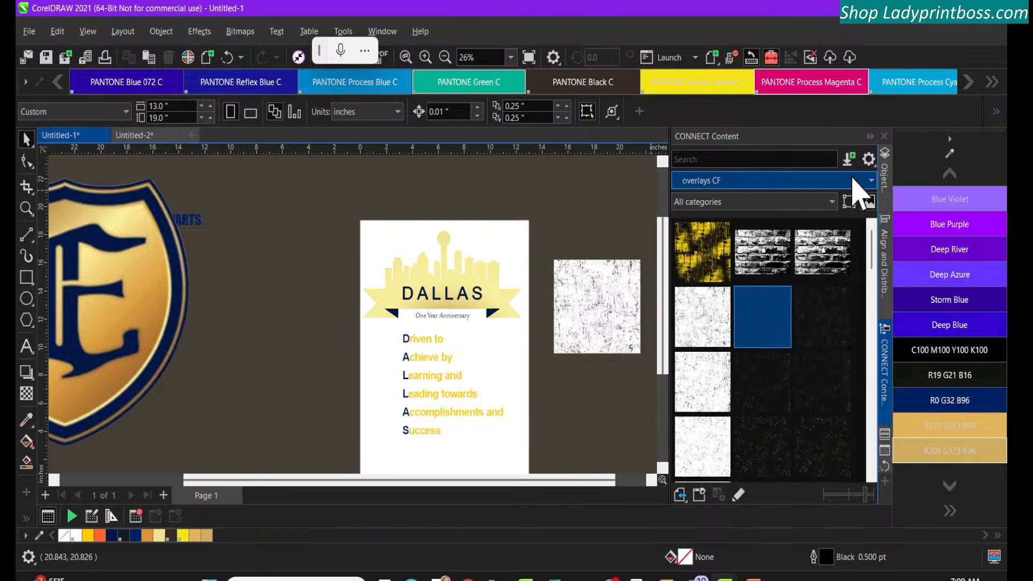
pyautogui.click(866, 182)
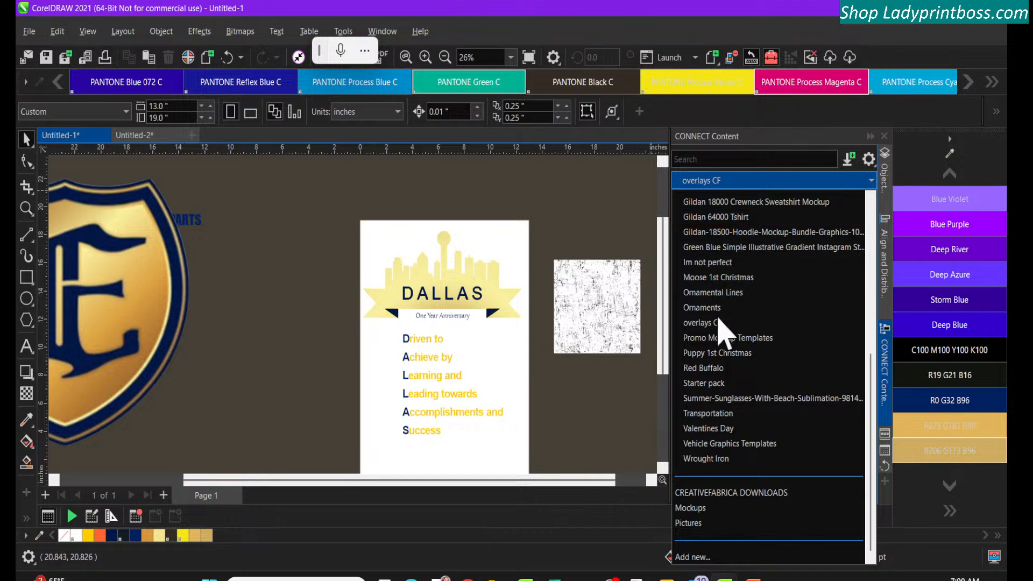
pyautogui.click(309, 258)
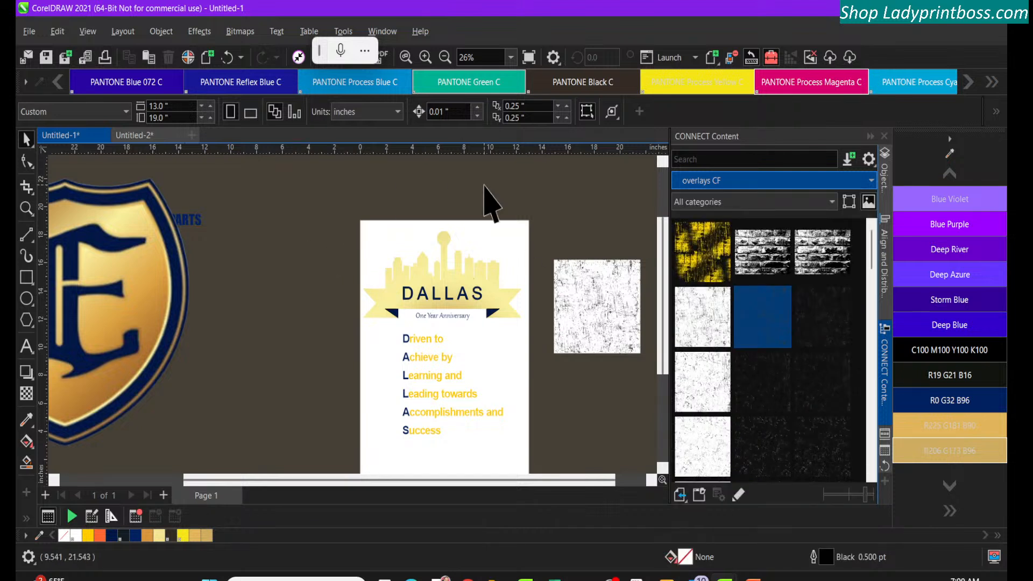
pyautogui.click(869, 136)
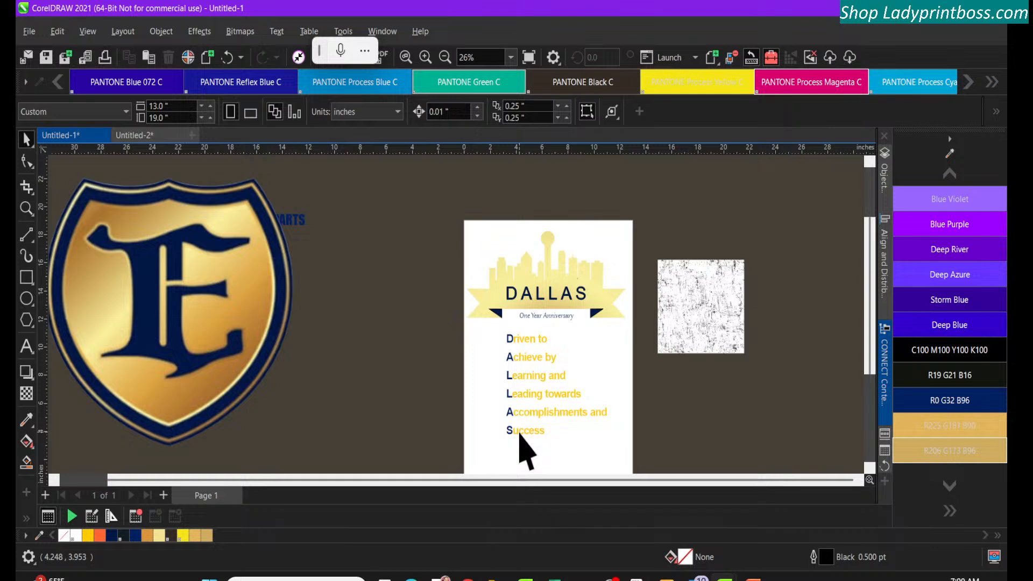
# Move the gold skyline and ribbon group up and to the right, away from the DALLAS lettering
pyautogui.click(584, 279)
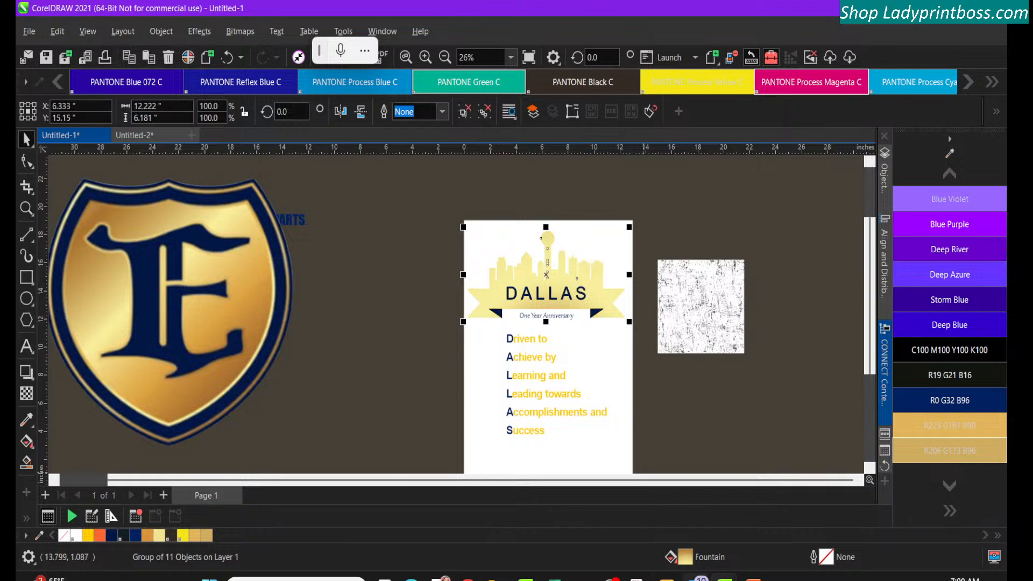
pyautogui.click(545, 255)
pyautogui.moveTo(545, 255); pyautogui.dragTo(567, 237)
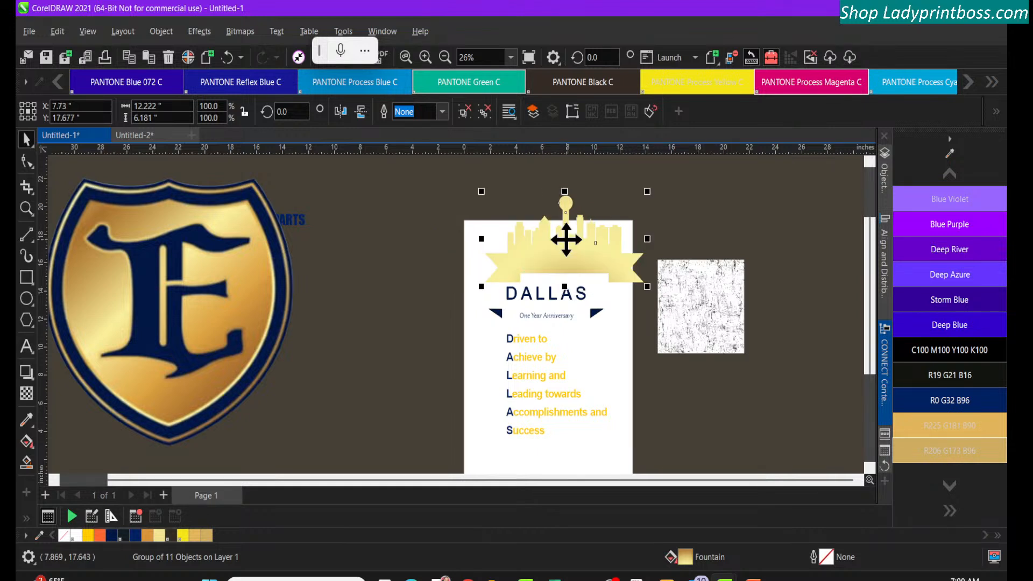
# Inspect the fountain fill settings of the gold skyline and ribbon group
pyautogui.click(426, 57)
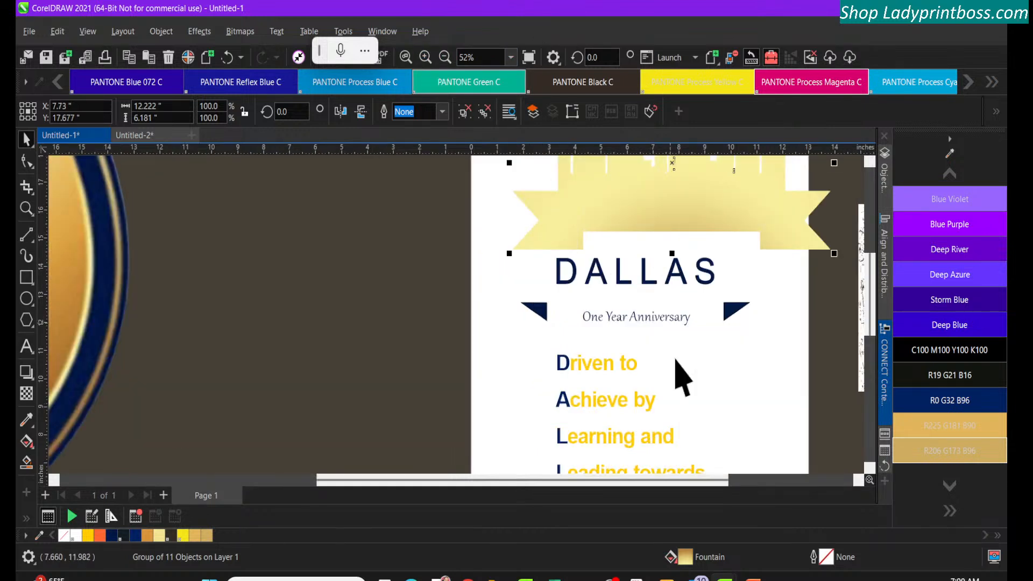
pyautogui.doubleClick(683, 555)
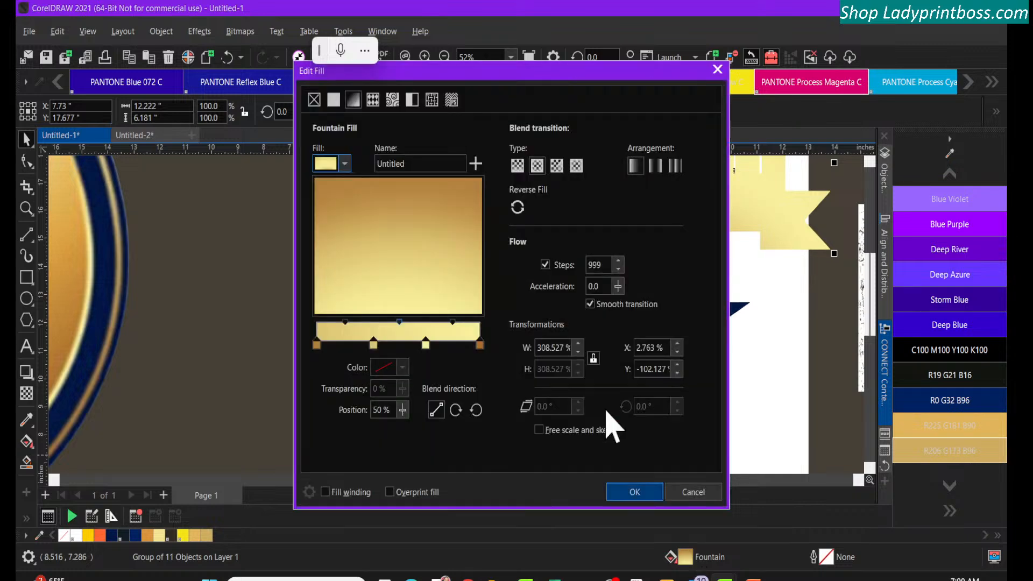
pyautogui.click(636, 492)
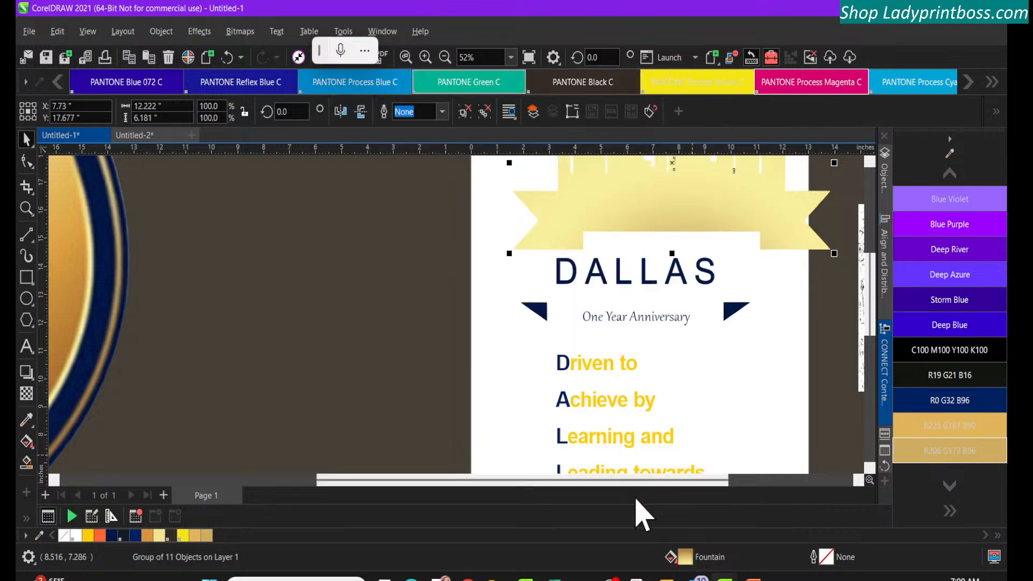
pyautogui.click(573, 179)
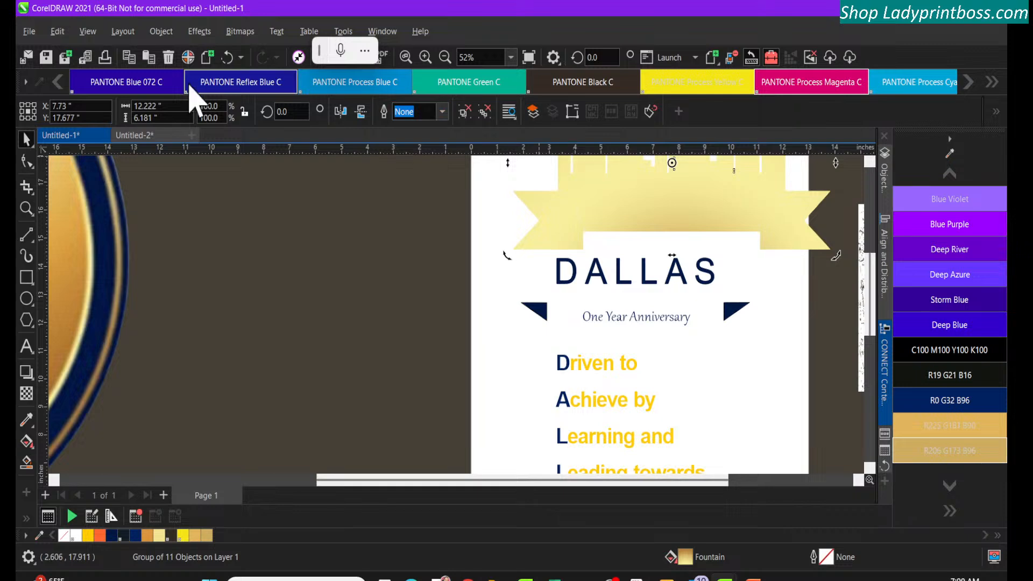
# Show the artwork in Wireframe view and select the skyline and ribbon group
pyautogui.click(94, 37)
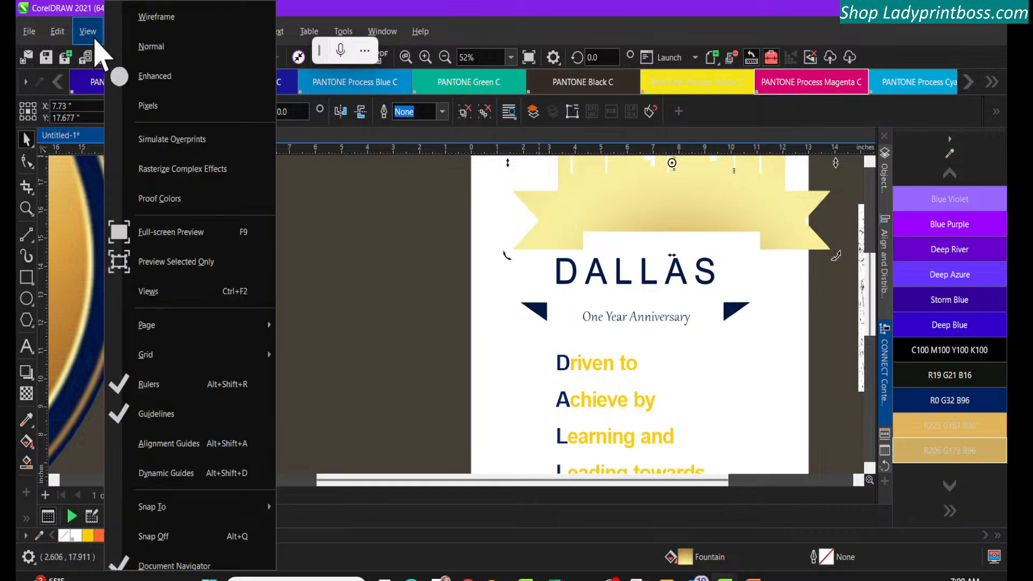
pyautogui.click(164, 20)
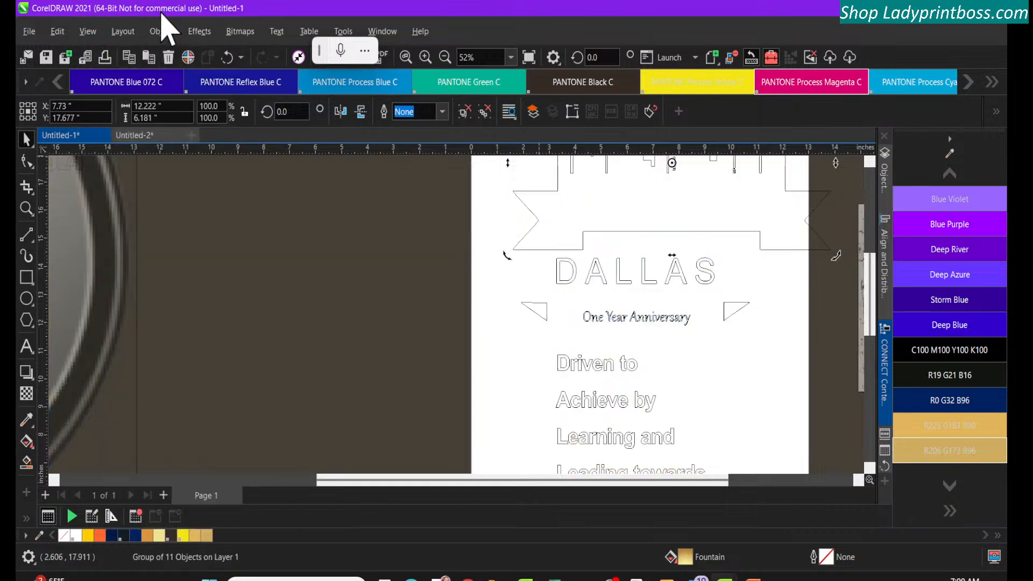
pyautogui.click(421, 240)
pyautogui.click(560, 212)
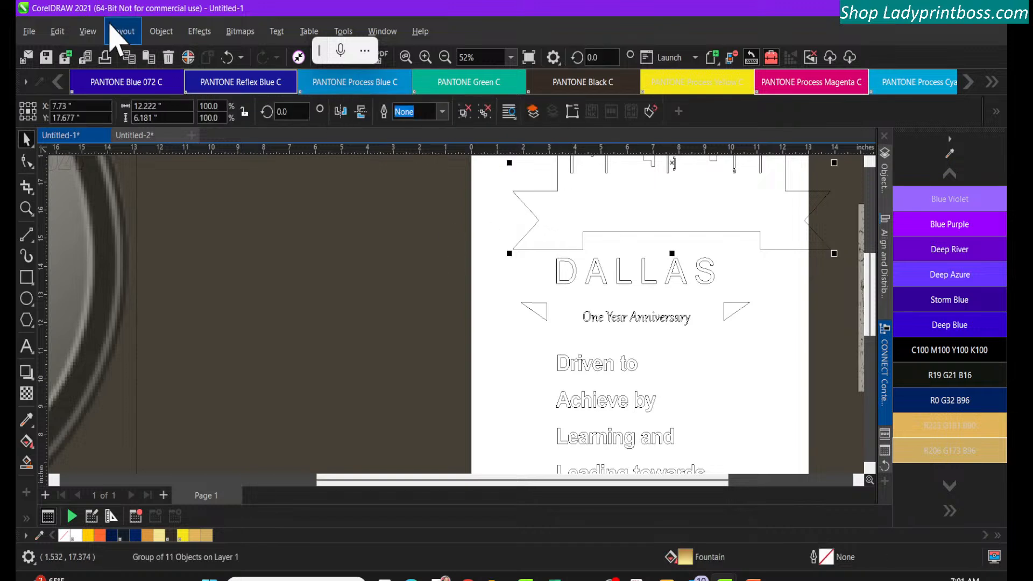
# Return the drawing to Enhanced view and reselect the skyline and ribbon group
pyautogui.click(157, 33)
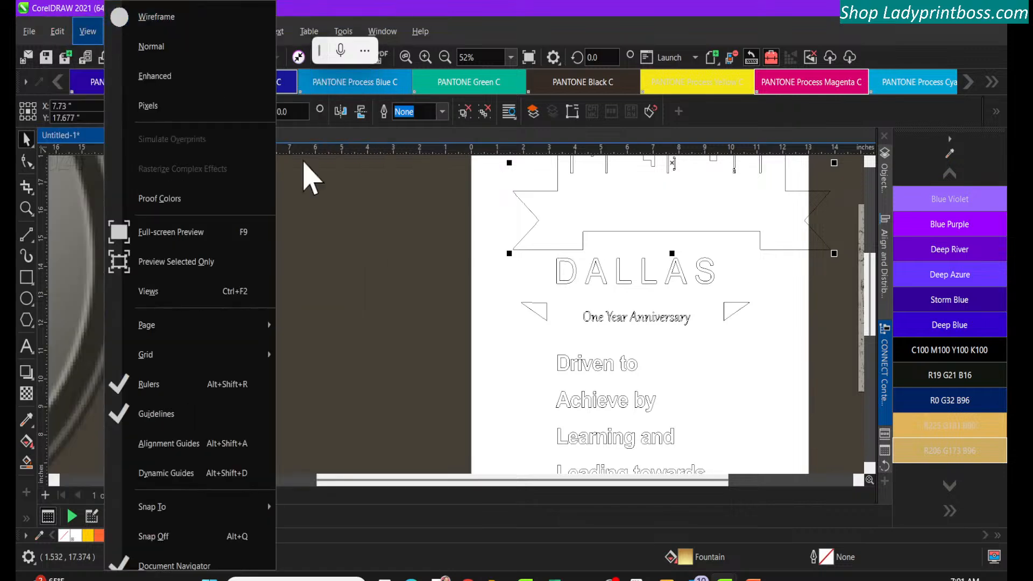
pyautogui.click(329, 225)
pyautogui.click(198, 33)
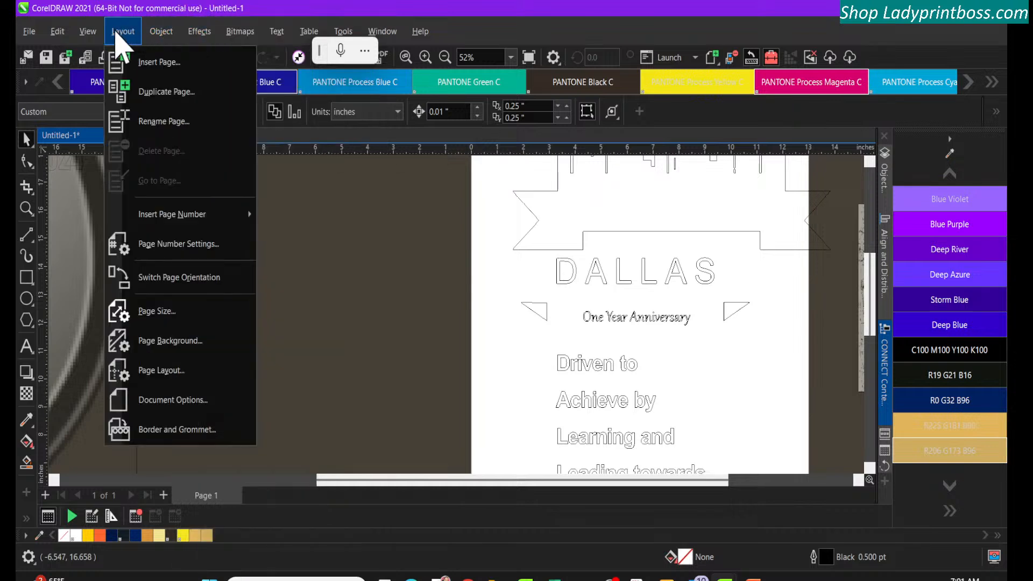
pyautogui.moveTo(96, 34)
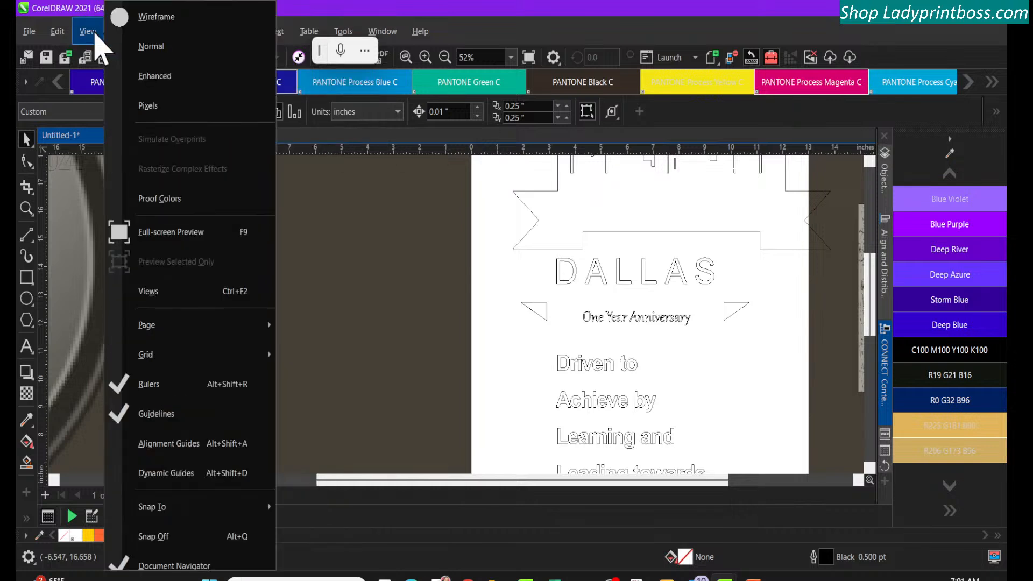
pyautogui.click(156, 78)
pyautogui.click(557, 218)
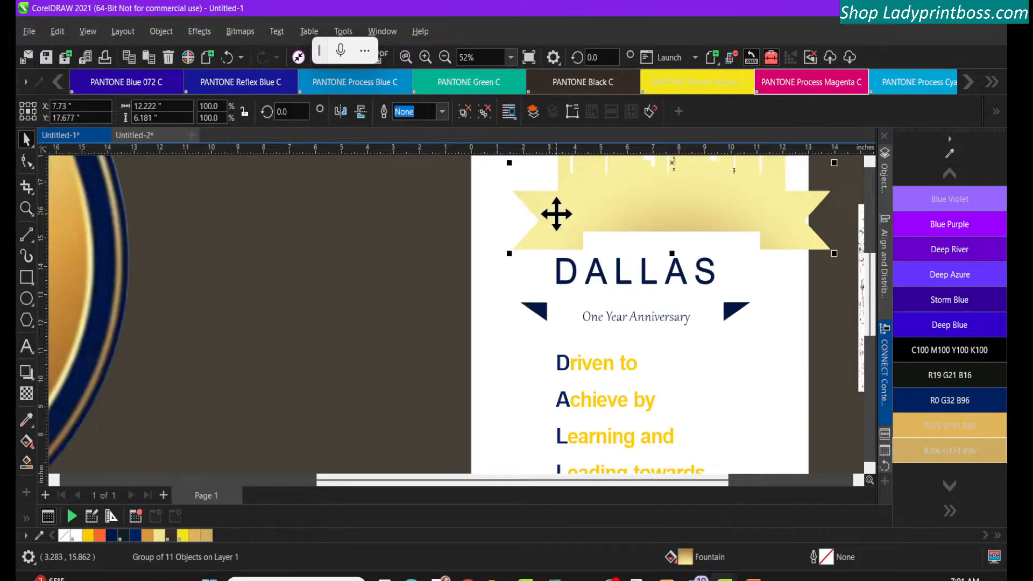
pyautogui.click(159, 32)
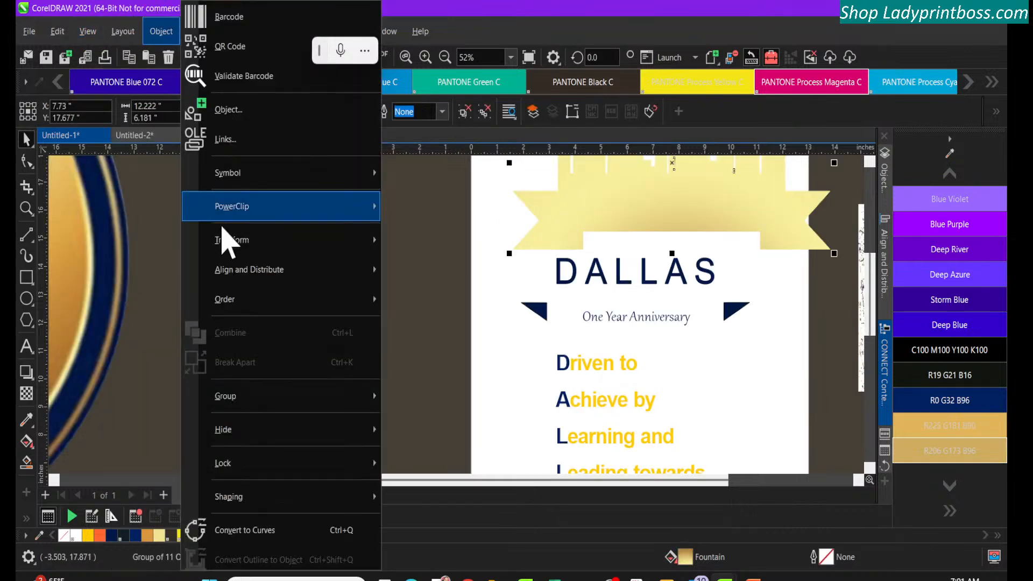
pyautogui.moveTo(117, 34)
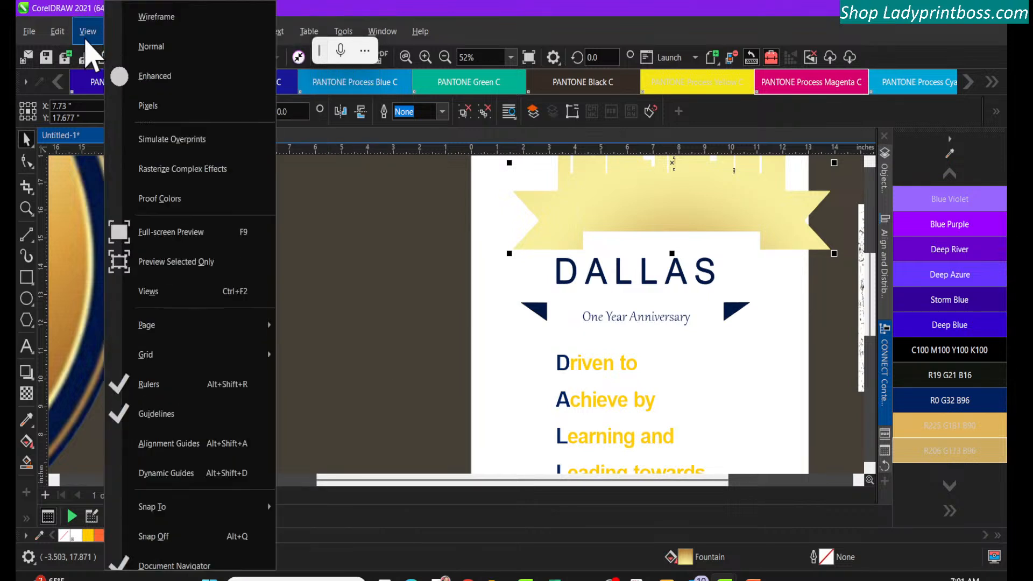
pyautogui.click(316, 228)
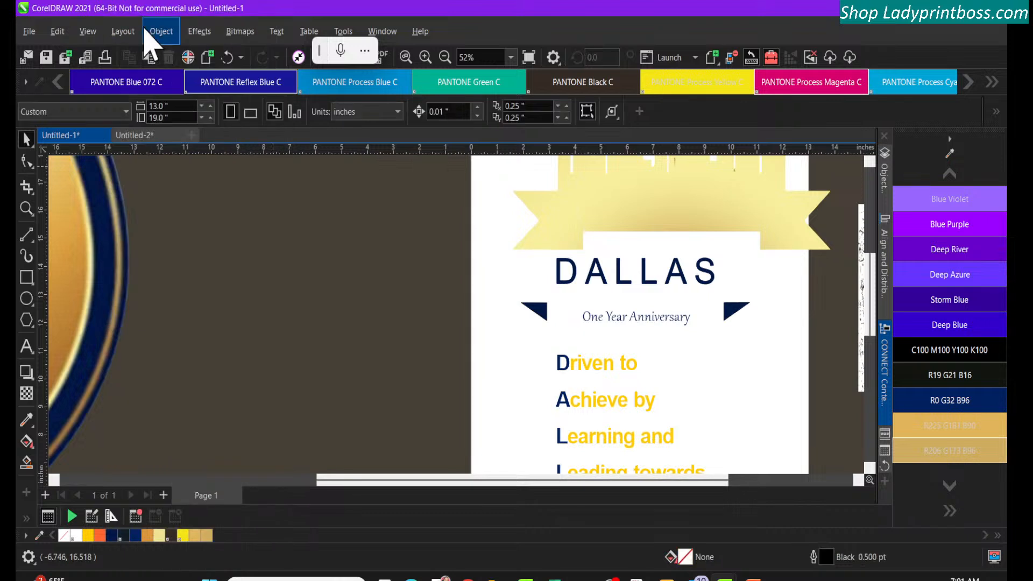
pyautogui.click(162, 38)
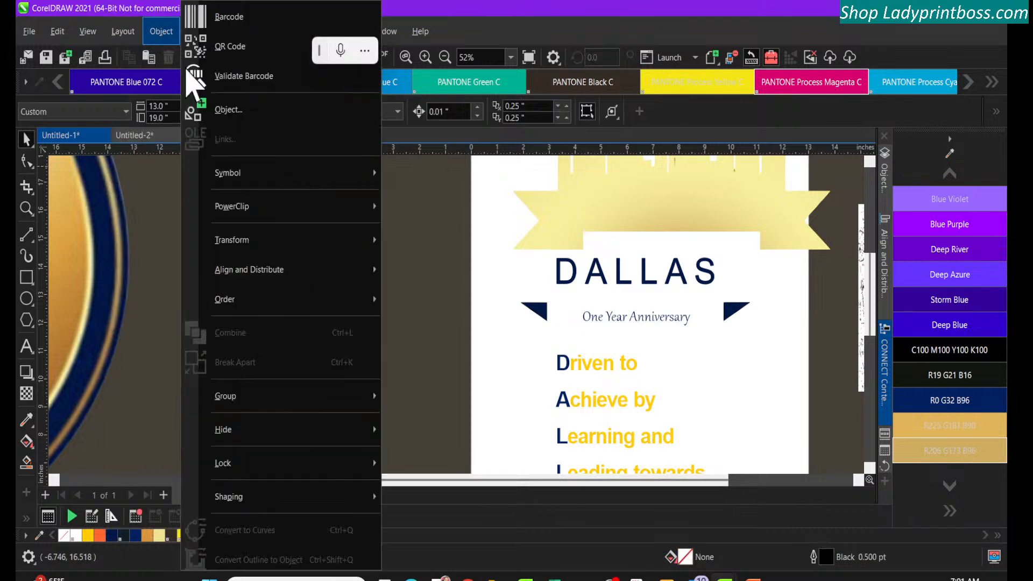
pyautogui.moveTo(247, 247)
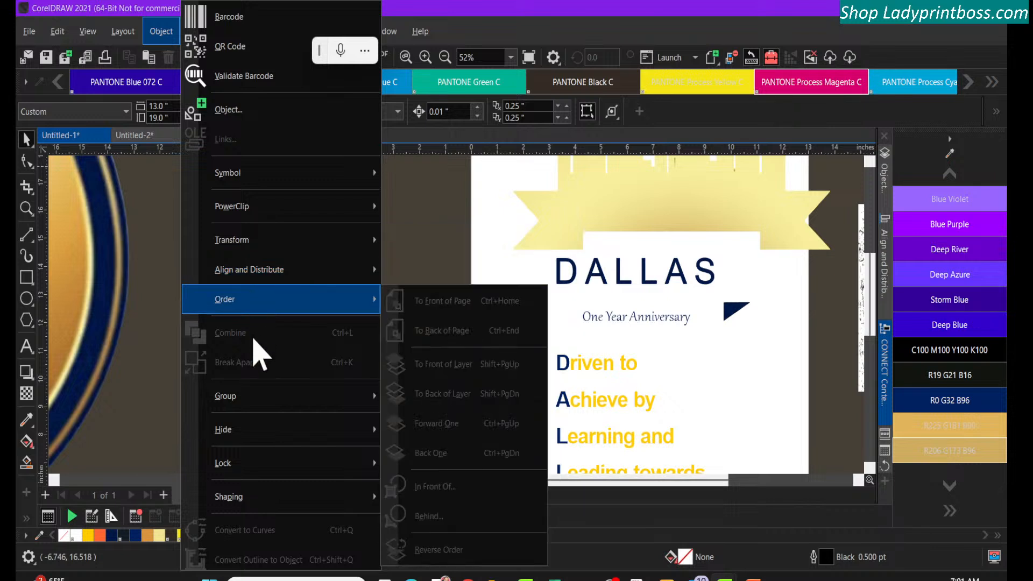
pyautogui.click(161, 31)
pyautogui.click(123, 31)
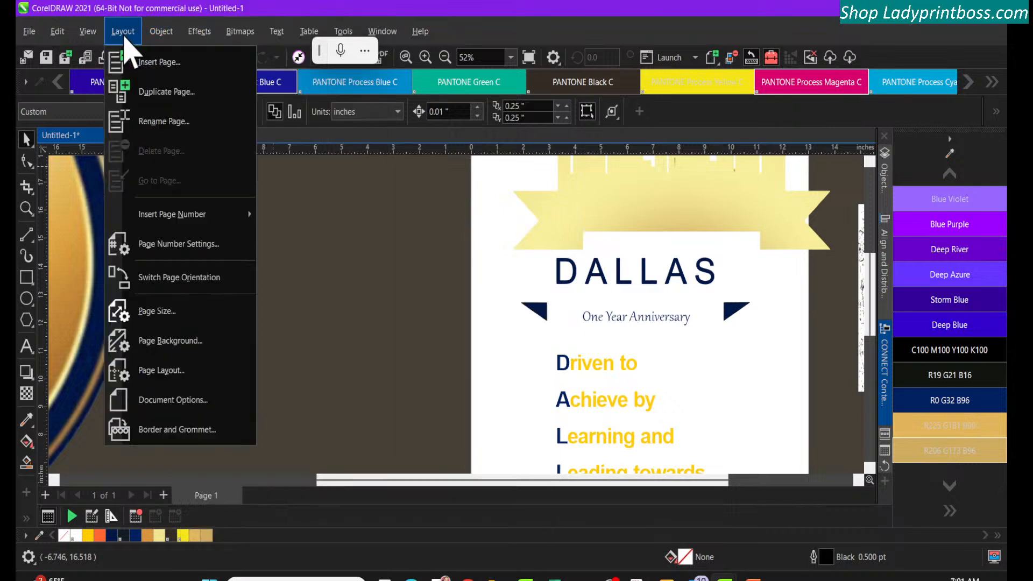
pyautogui.moveTo(91, 31)
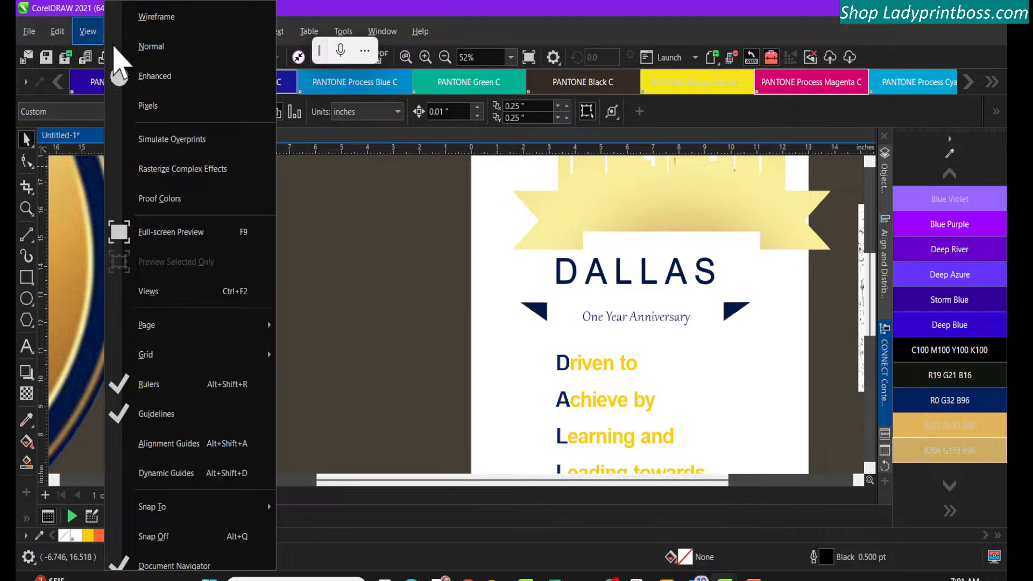
# Move the skyline and ribbon group back behind the DALLAS lettering, between the two navy ribbon folds
pyautogui.click(339, 253)
pyautogui.click(617, 210)
pyautogui.moveTo(617, 210); pyautogui.dragTo(580, 277)
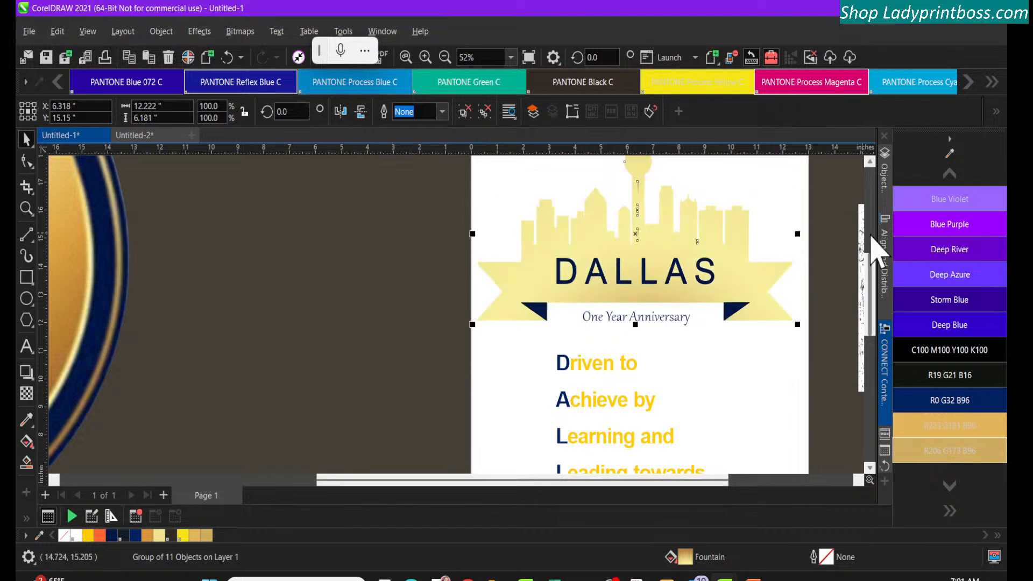
# Fill the skyline and ribbon group with Blue Violet, and convert that fill to a fountain fill
pyautogui.click(951, 207)
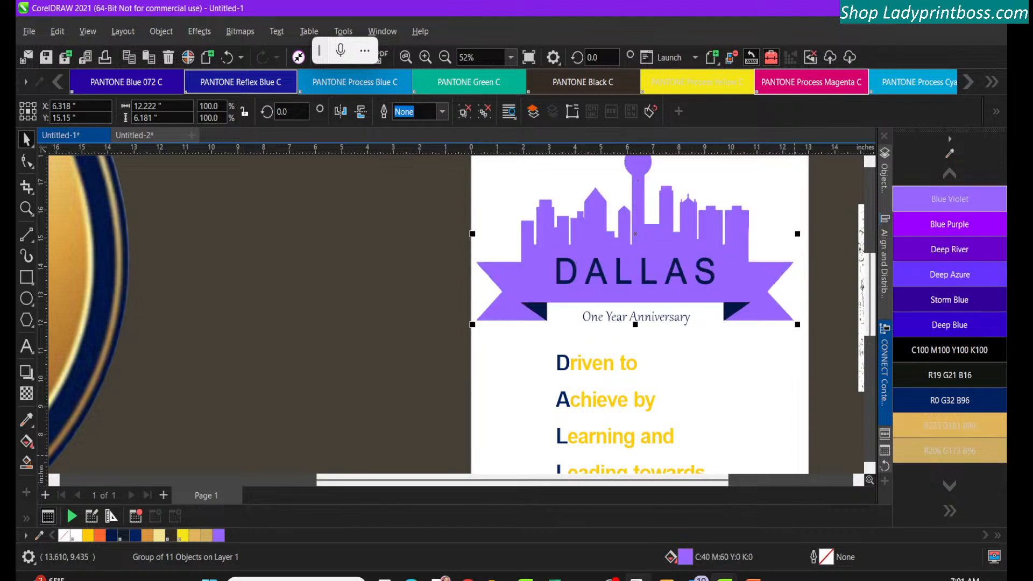
pyautogui.doubleClick(686, 557)
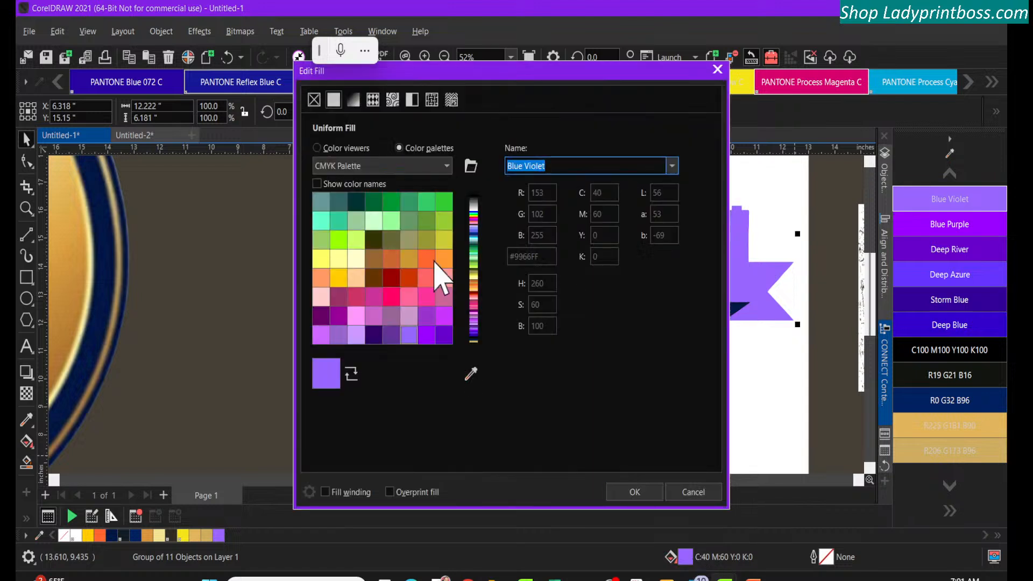
pyautogui.click(353, 100)
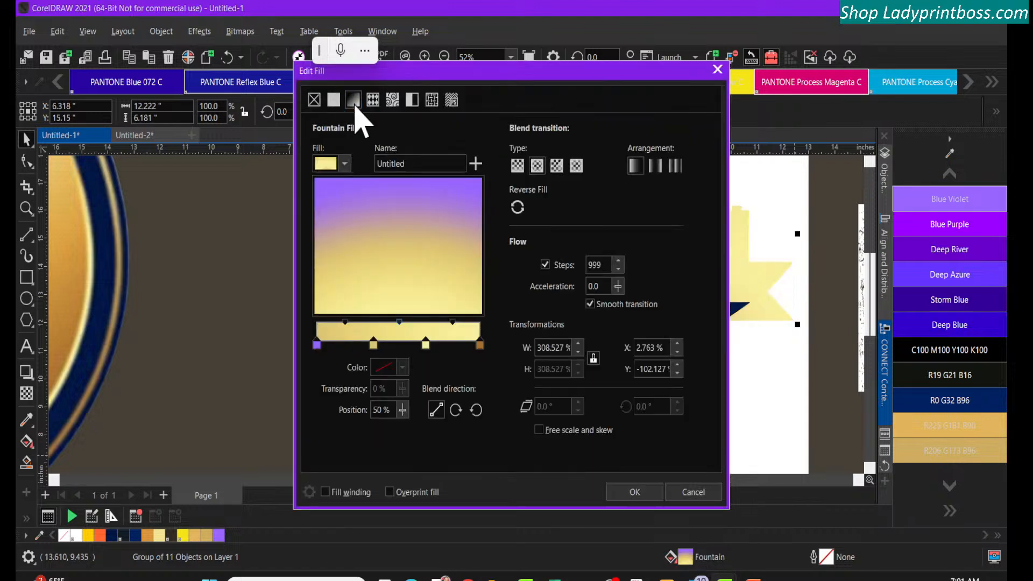
pyautogui.moveTo(502, 75); pyautogui.dragTo(325, 102)
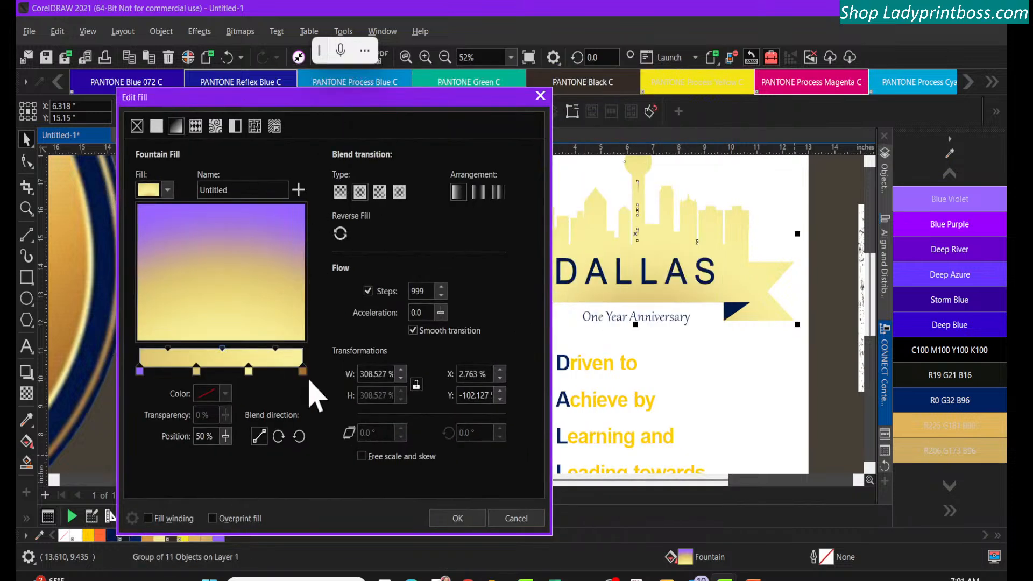
pyautogui.click(459, 524)
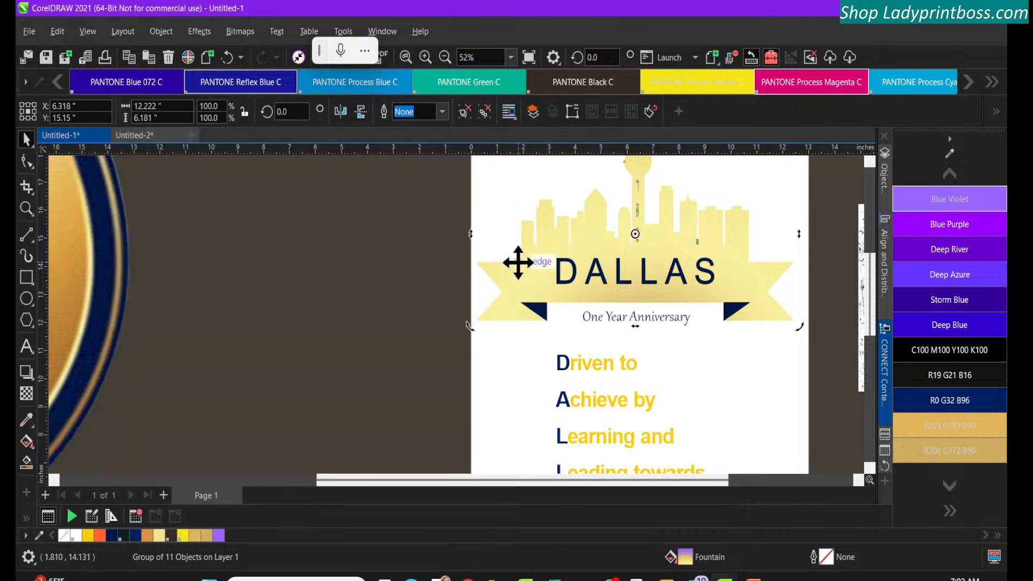
pyautogui.rightClick(518, 262)
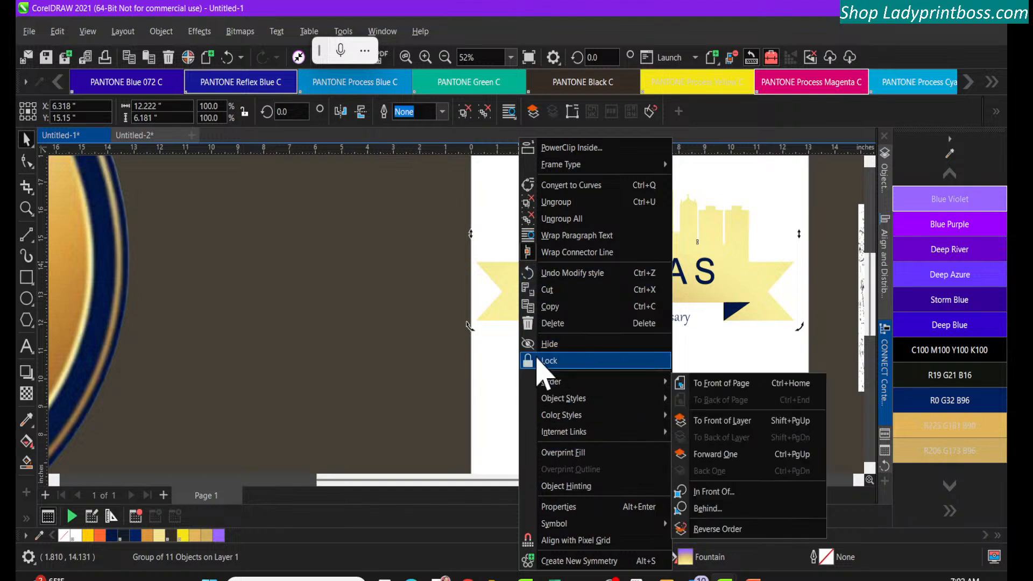
pyautogui.click(497, 280)
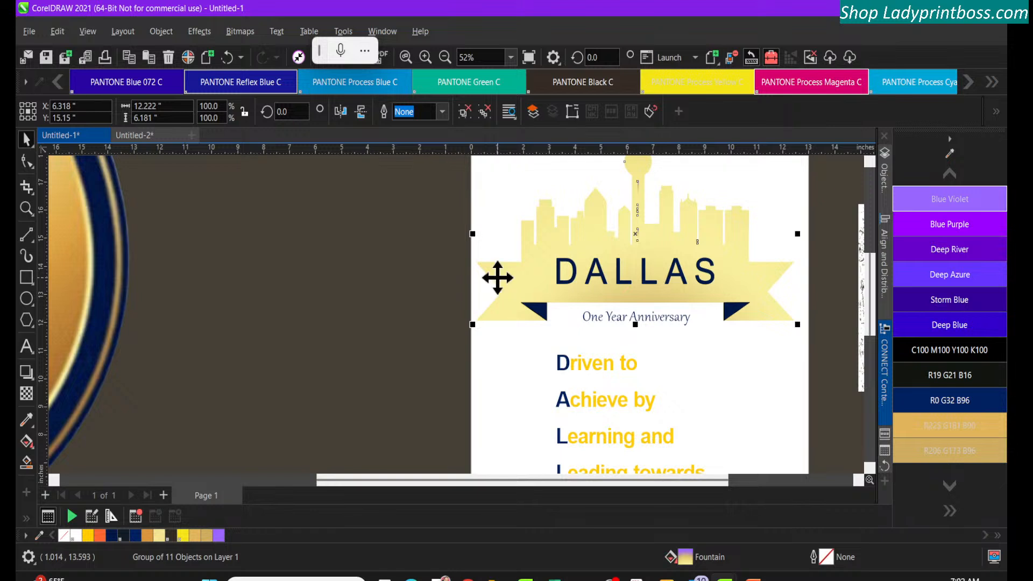
# Roll the drawing back through its undo history to the first uniform orange fill of the skyline and ribbon group
pyautogui.click(884, 465)
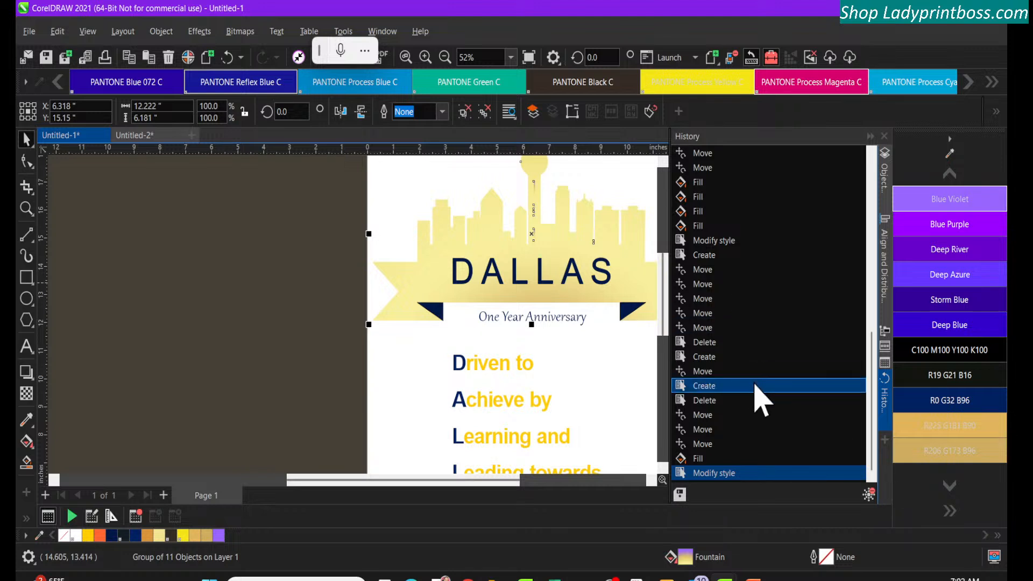
pyautogui.click(726, 459)
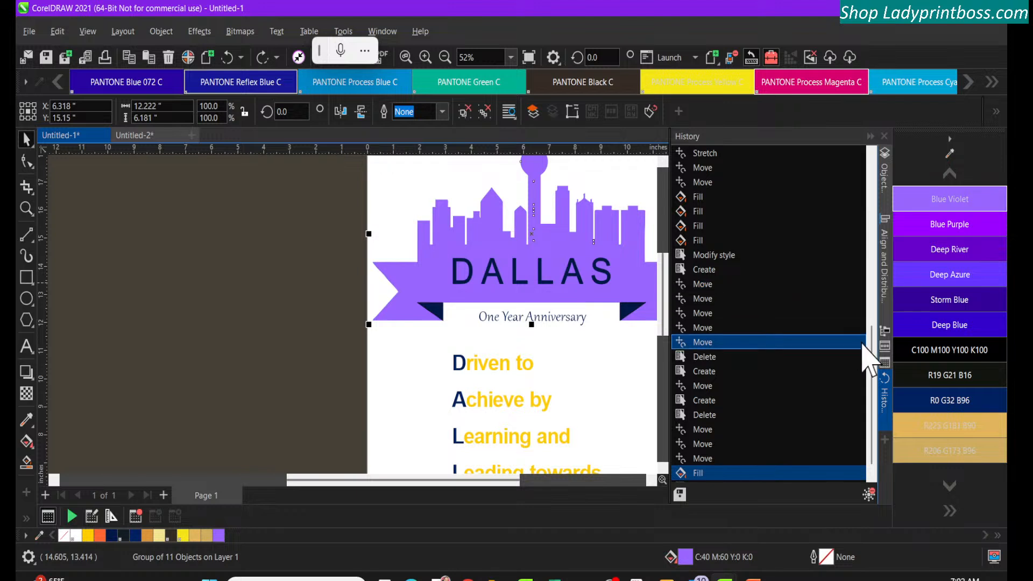
pyautogui.moveTo(874, 362); pyautogui.dragTo(875, 175)
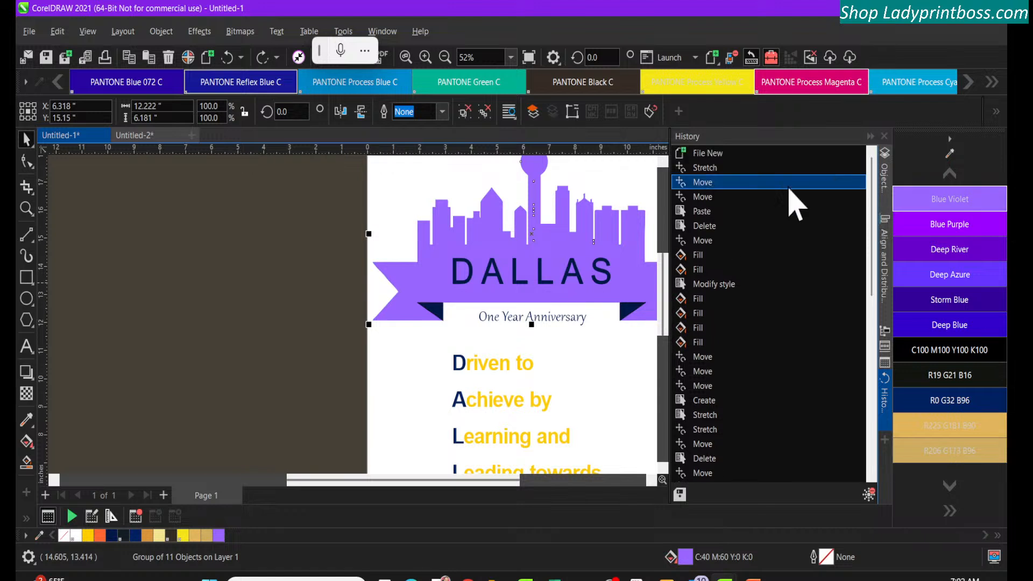
pyautogui.click(706, 298)
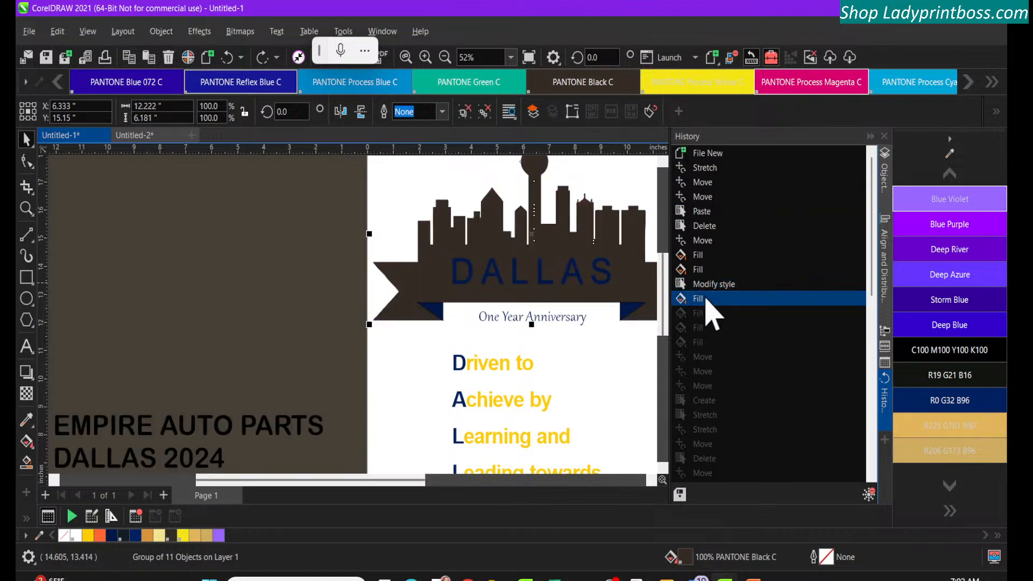
pyautogui.click(708, 284)
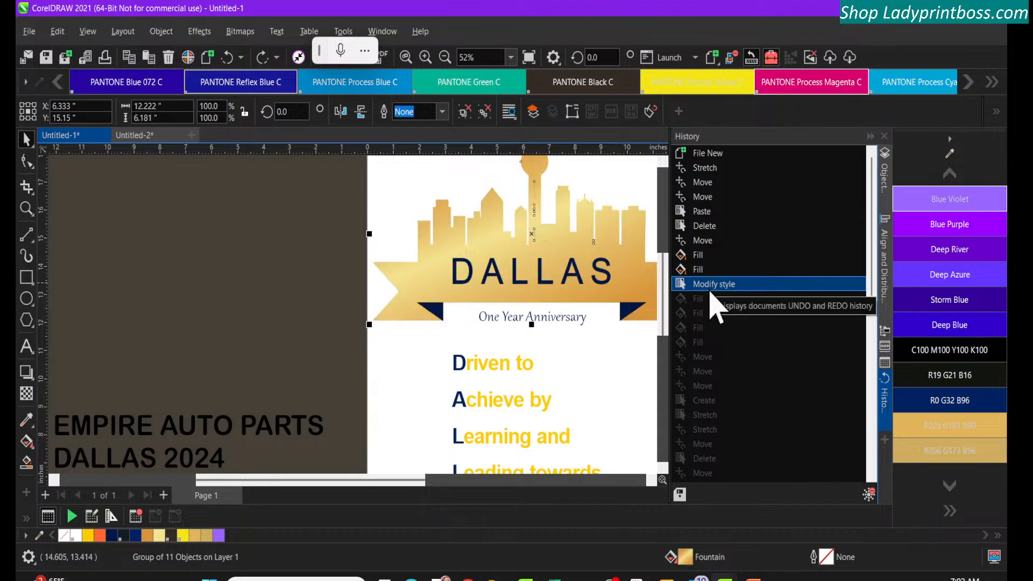
pyautogui.click(583, 253)
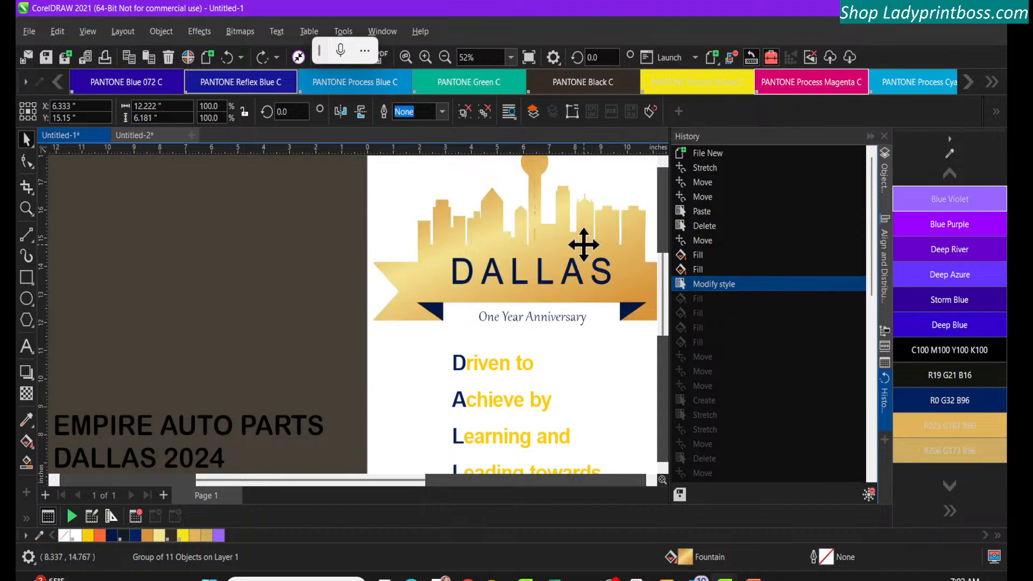
pyautogui.click(692, 257)
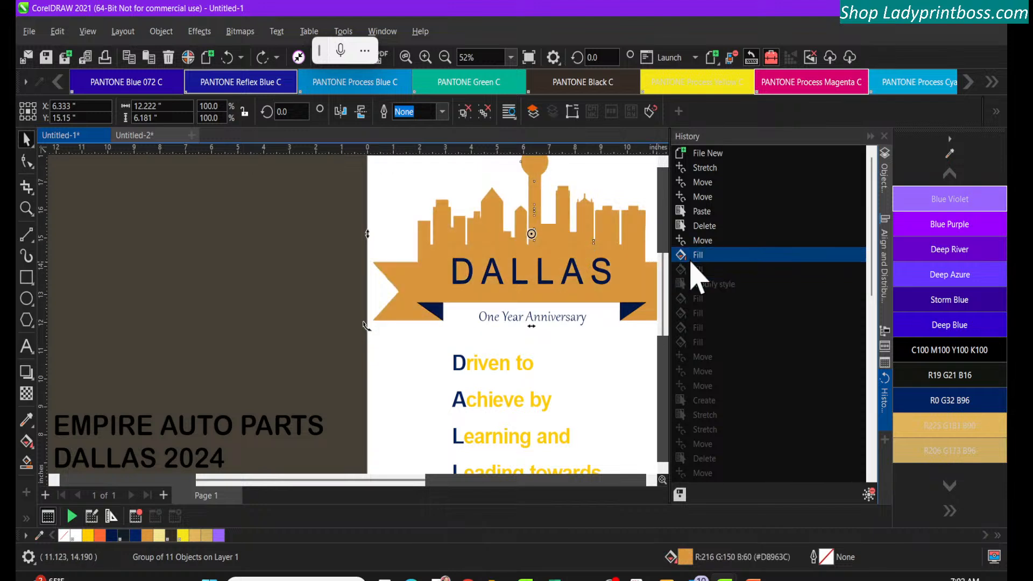
# Change the skyline and ribbon group's uniform fill to a fountain fill using the Golden preset
pyautogui.doubleClick(683, 557)
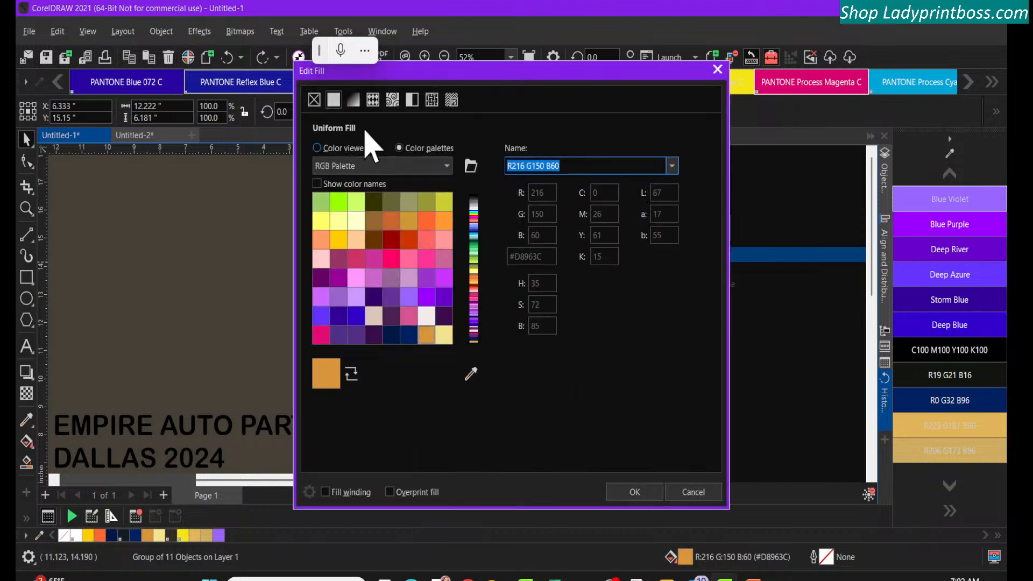
pyautogui.click(354, 100)
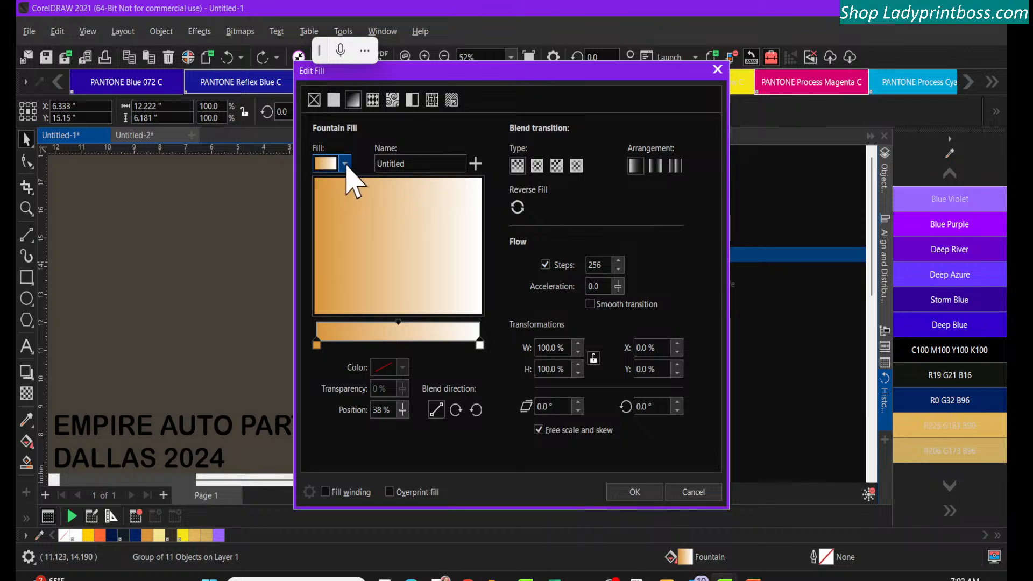
pyautogui.click(345, 164)
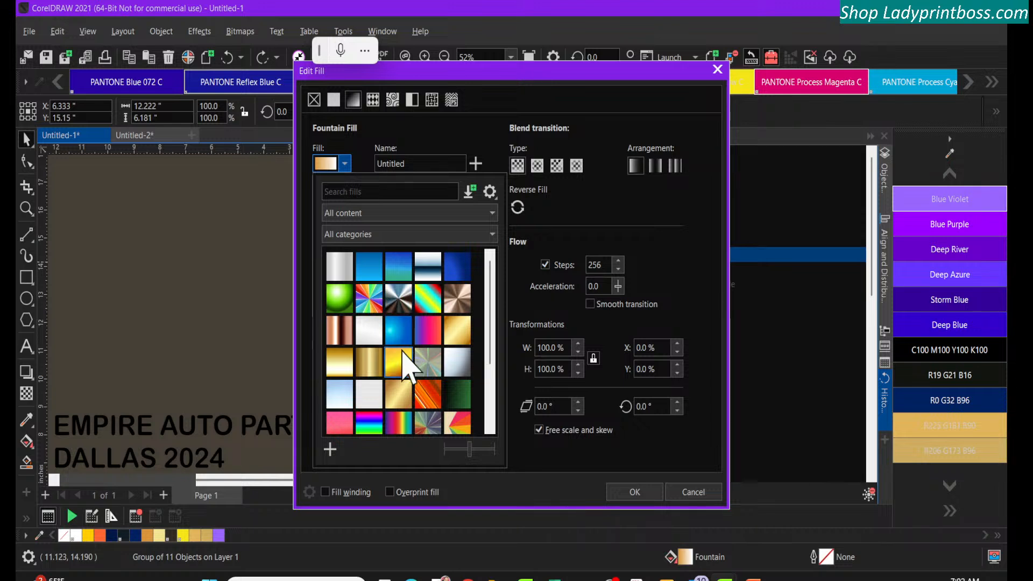
pyautogui.click(403, 352)
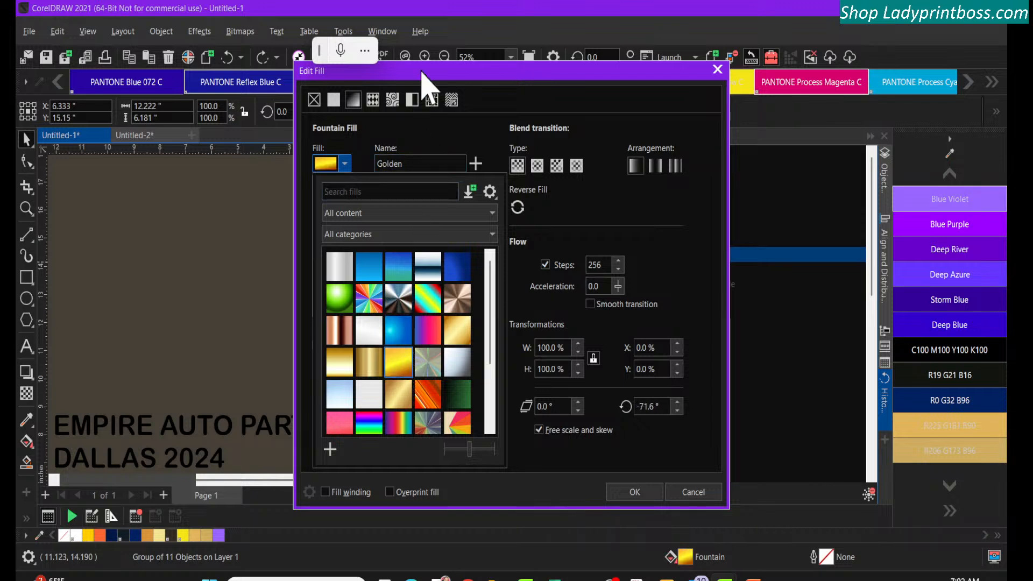
pyautogui.click(421, 72)
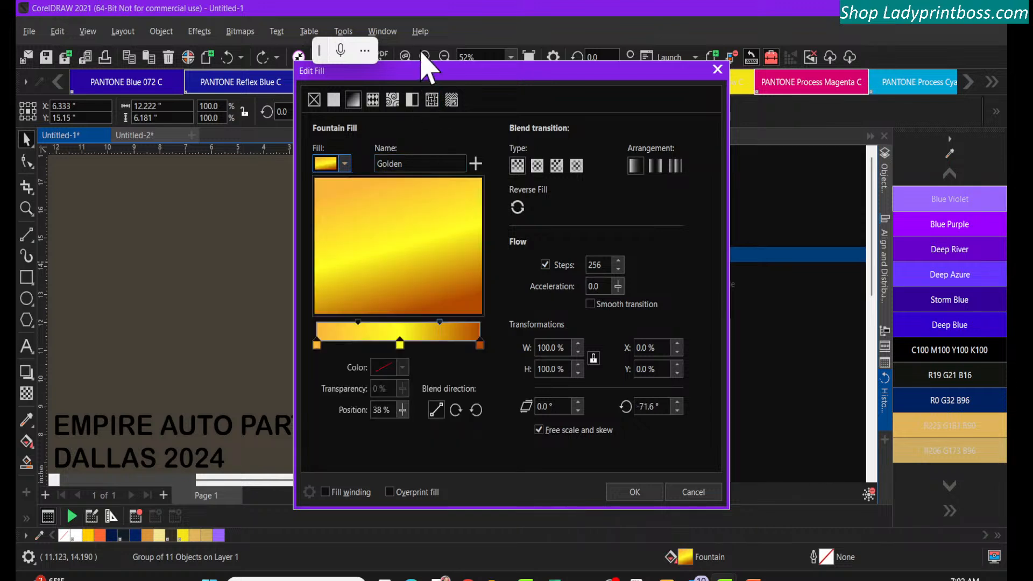
pyautogui.moveTo(421, 72); pyautogui.dragTo(133, 114)
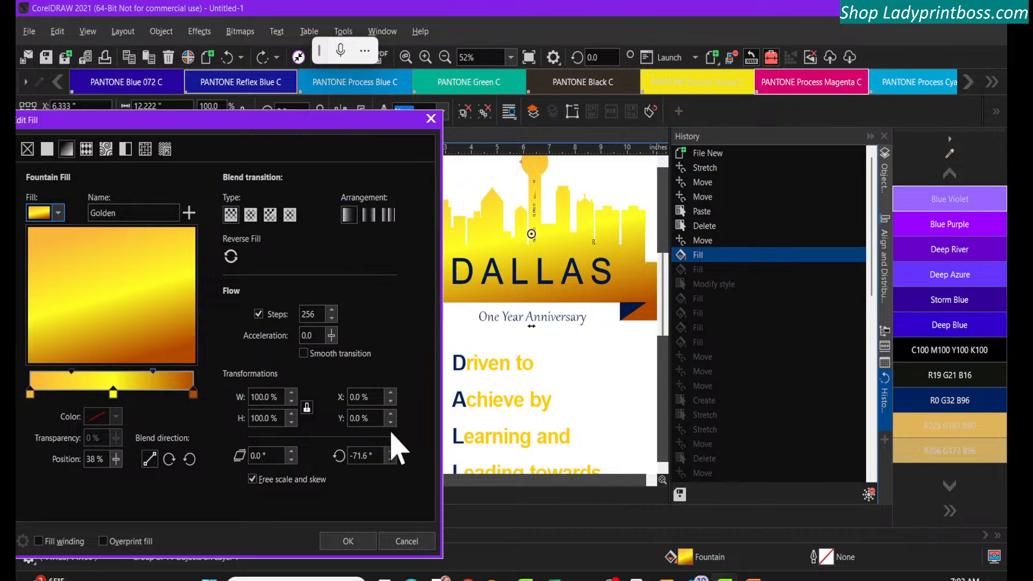
pyautogui.click(344, 539)
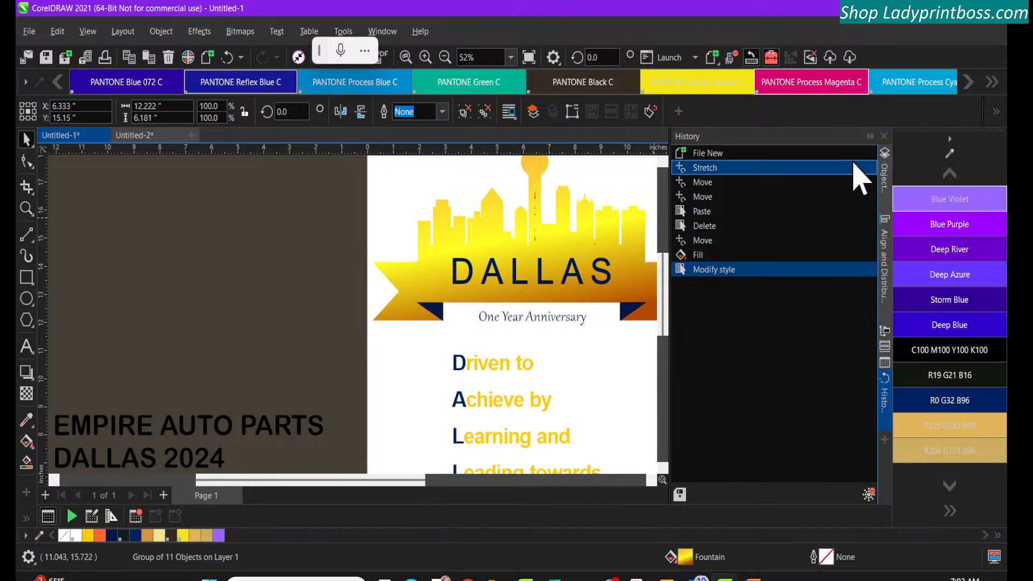
# Collapse the undo history and move the gold E shield logo above the EMPIRE AUTO PARTS text, beside the page
pyautogui.click(869, 138)
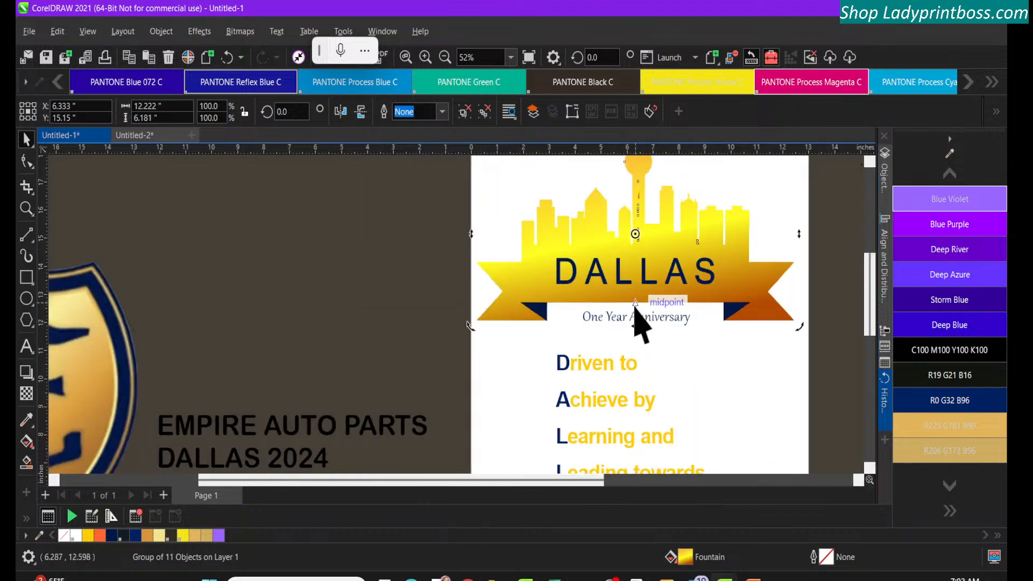
pyautogui.click(444, 57)
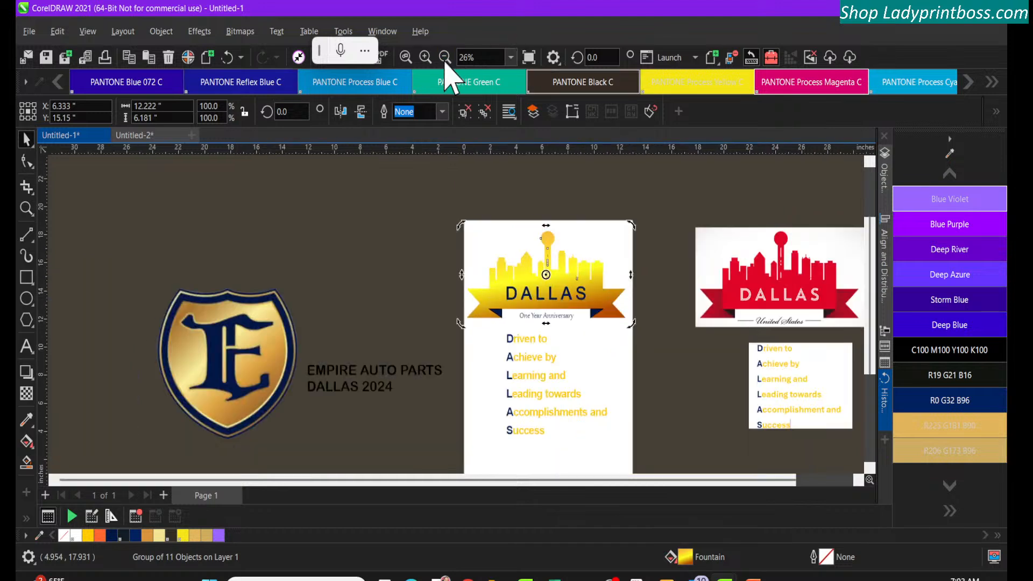
pyautogui.moveTo(277, 358); pyautogui.dragTo(421, 265)
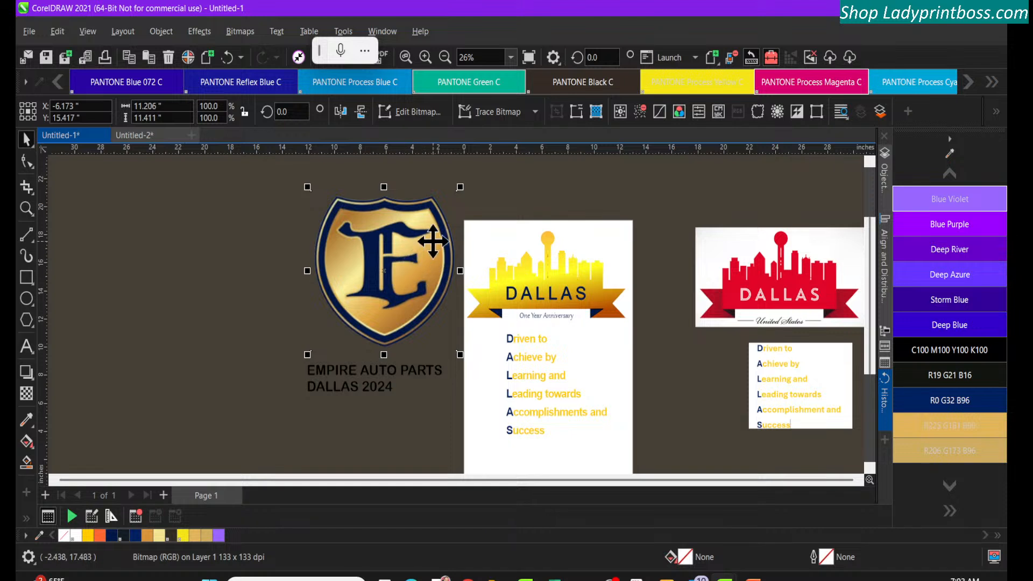
# Apply the Gold fountain fill preset to the skyline and ribbon group
pyautogui.click(554, 307)
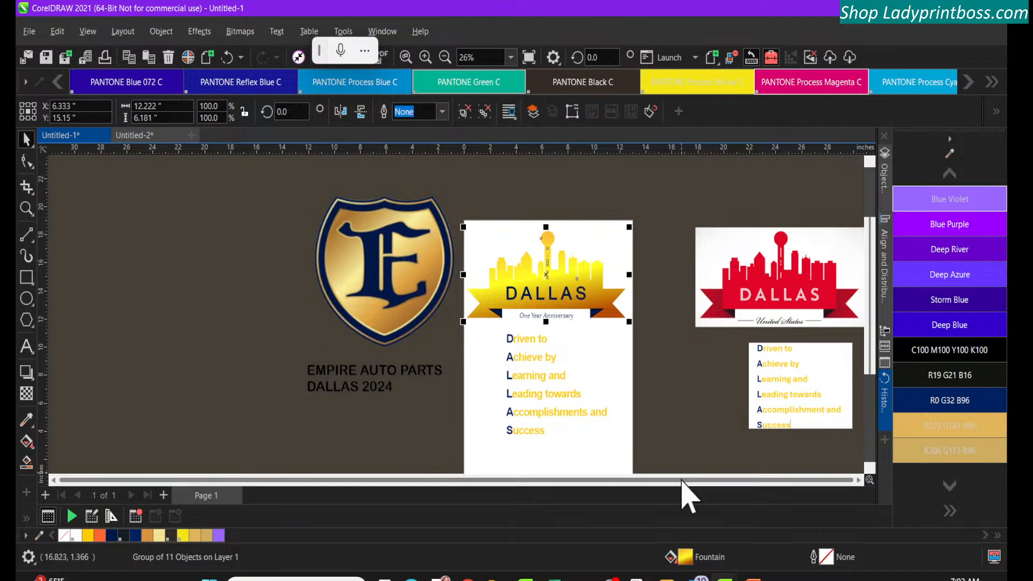
pyautogui.doubleClick(685, 558)
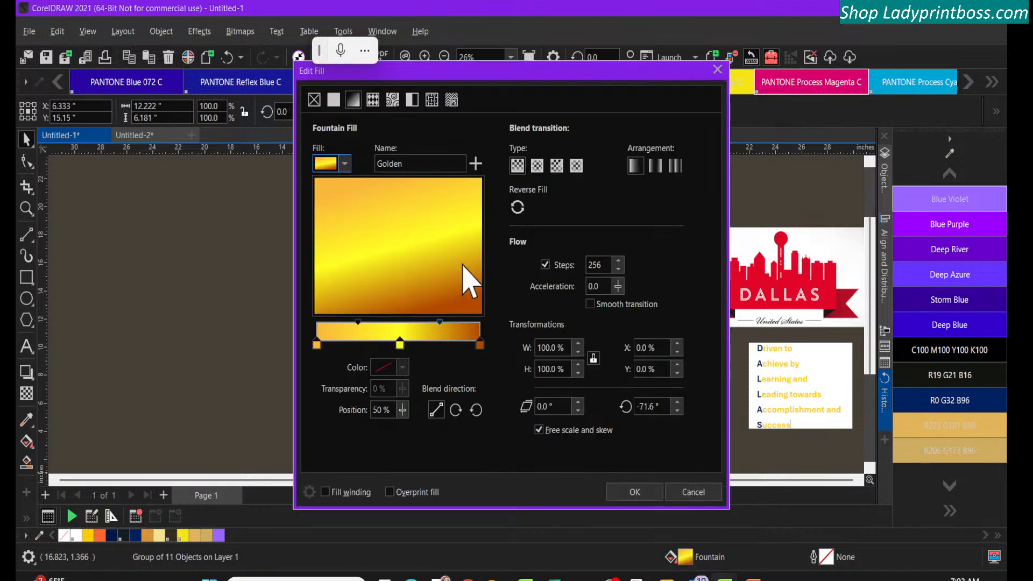
pyautogui.click(344, 171)
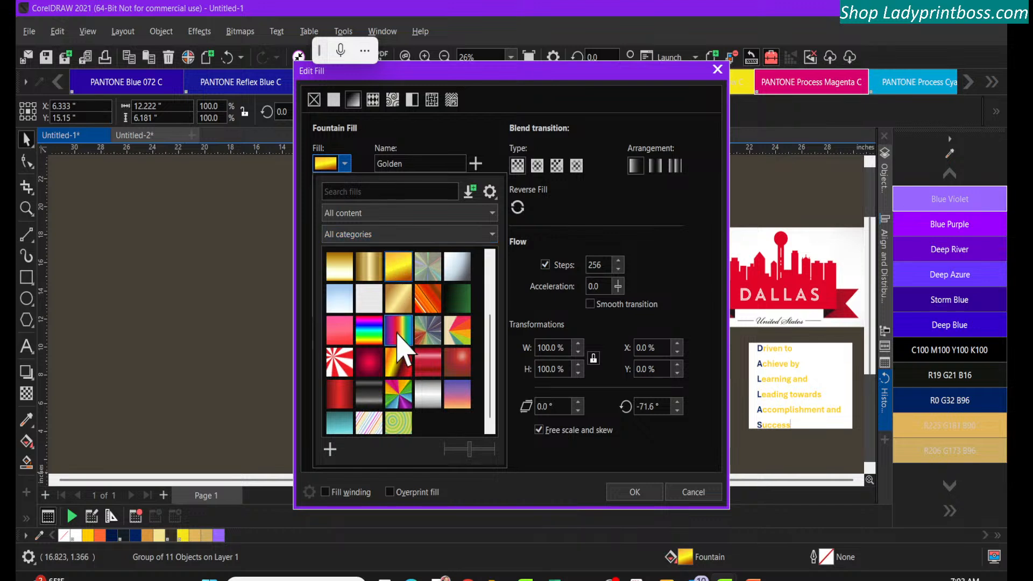
pyautogui.scroll(3, 401, 344)
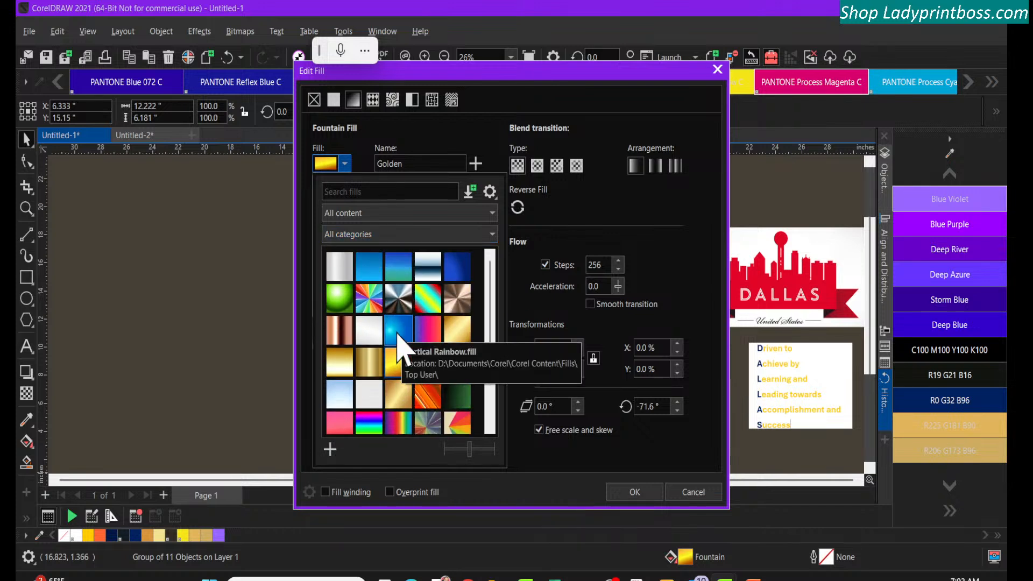
pyautogui.click(457, 333)
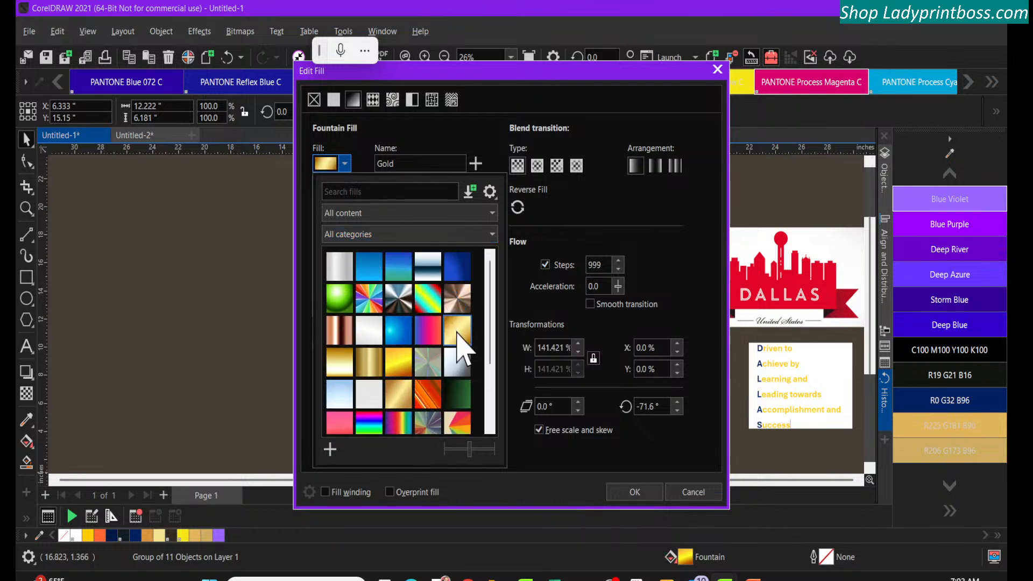
pyautogui.click(439, 81)
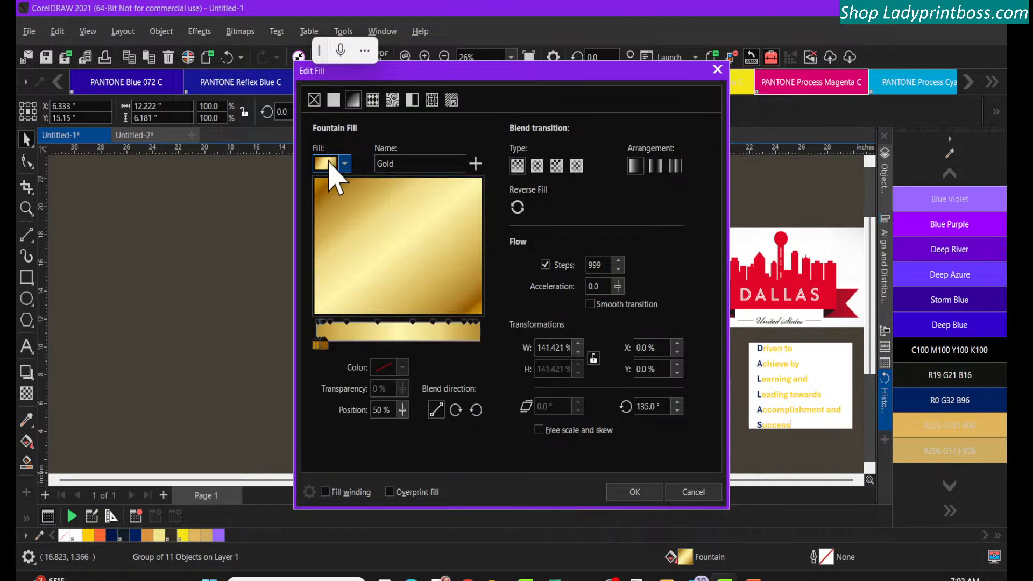
pyautogui.click(638, 491)
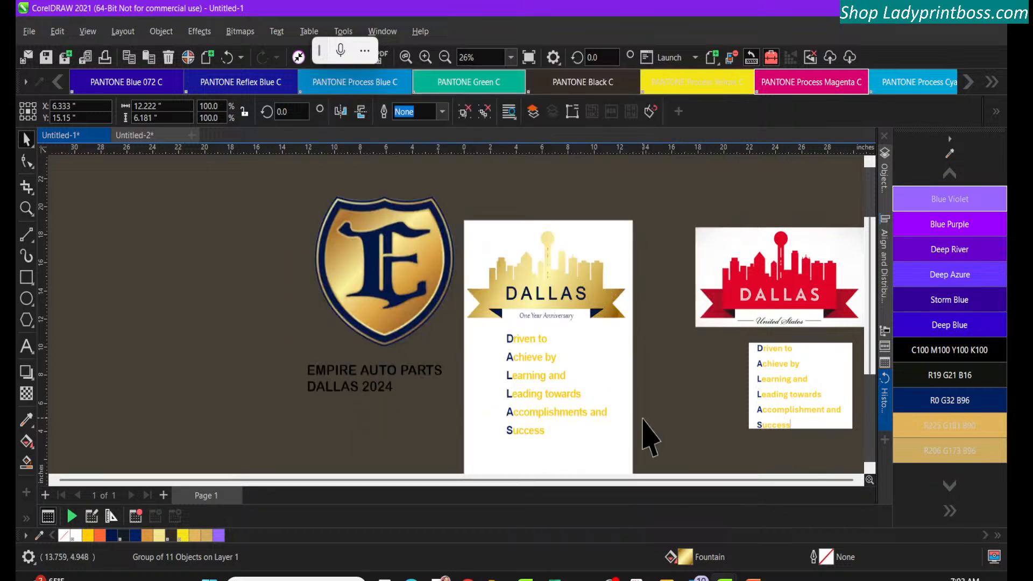
# Examine the Custom fills, Recent and Favorites collections of fountain fill presets for the skyline and ribbon group, keeping the Gold fill
pyautogui.doubleClick(683, 558)
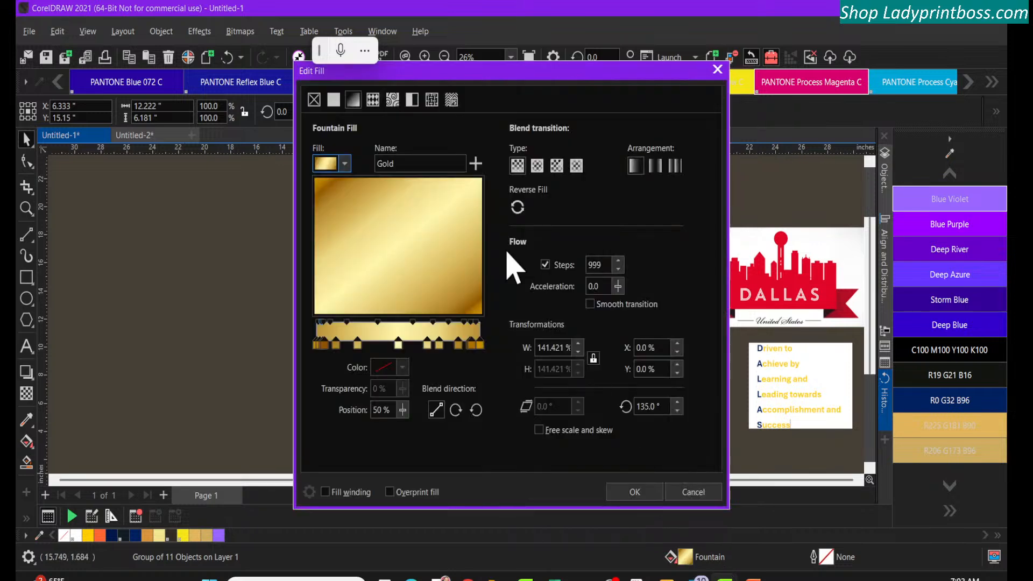
pyautogui.click(345, 164)
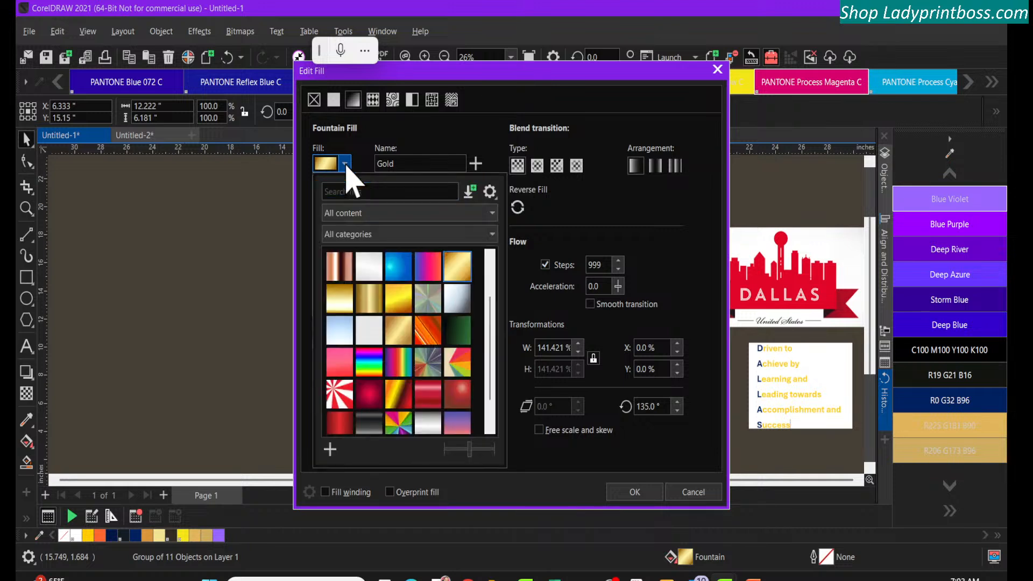
pyautogui.click(371, 216)
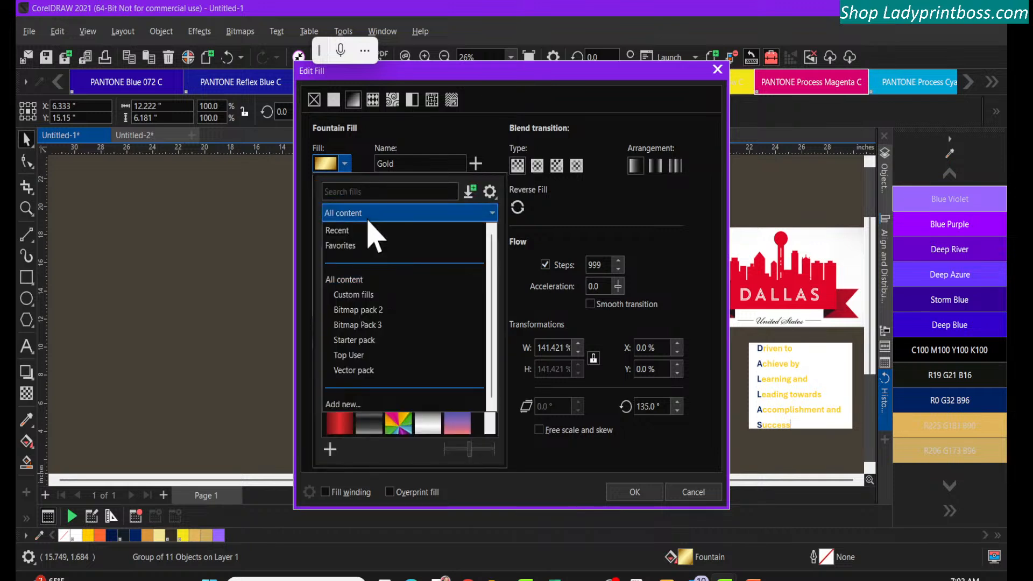
pyautogui.click(367, 294)
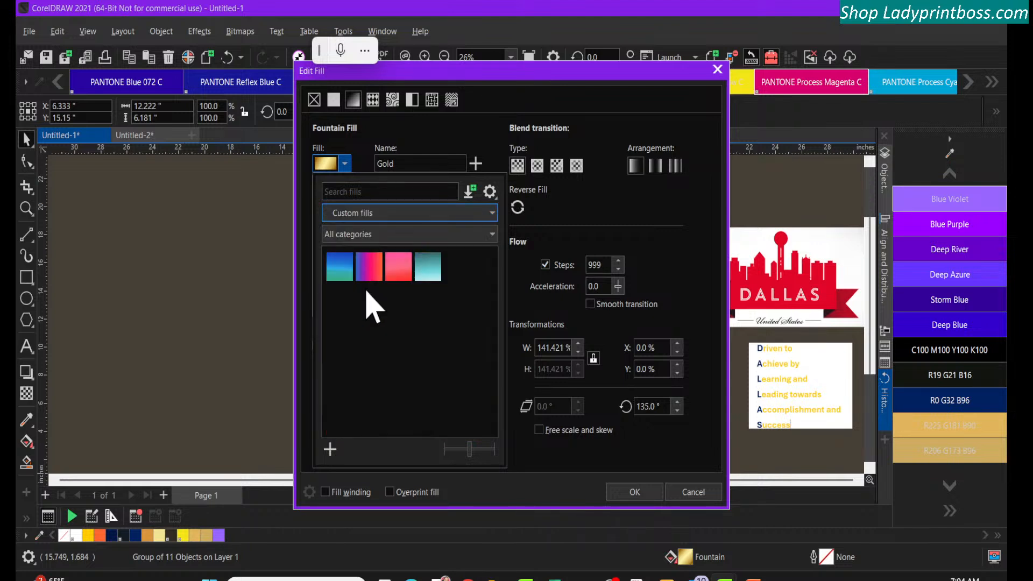
pyautogui.click(368, 213)
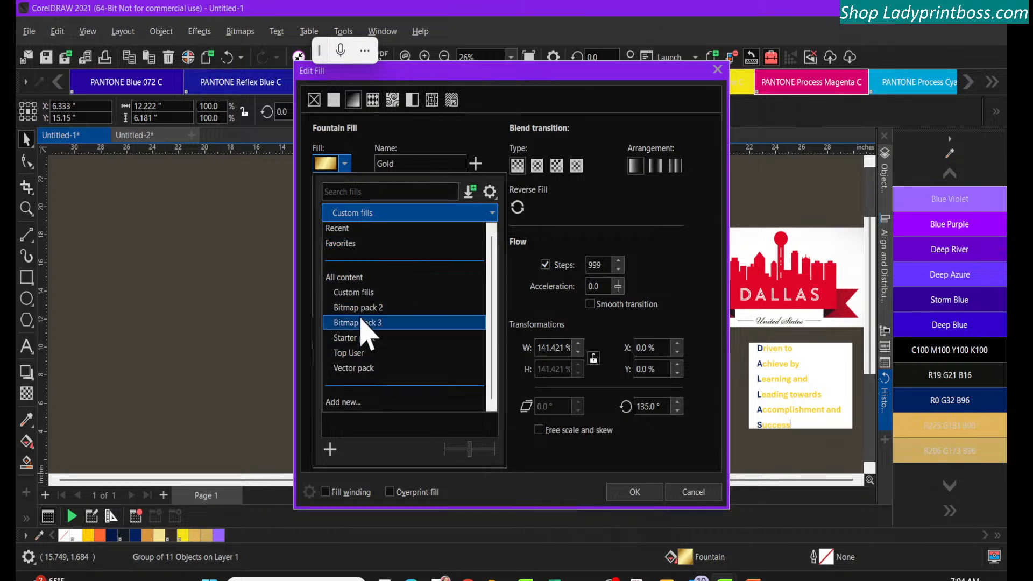
pyautogui.click(343, 233)
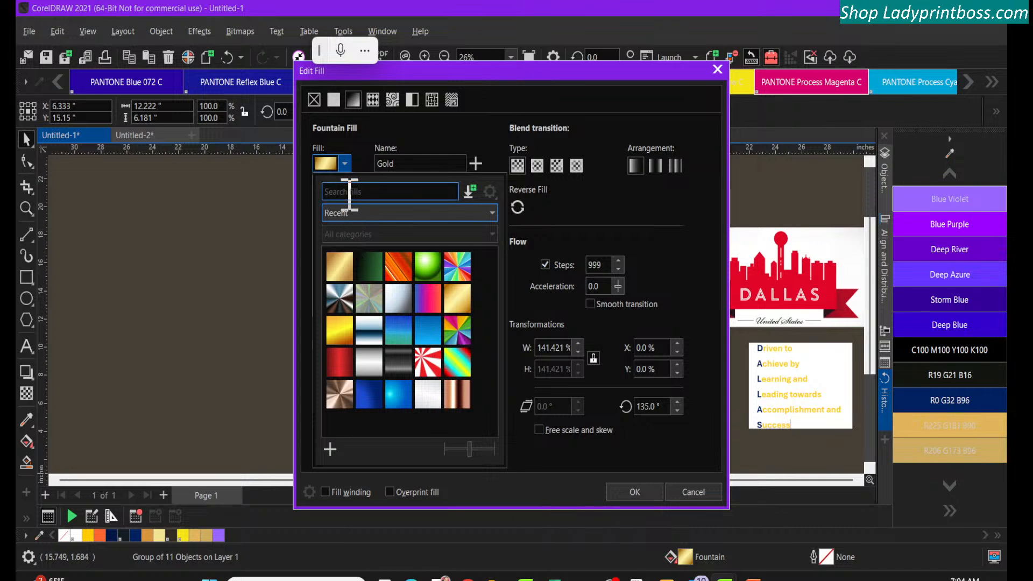
pyautogui.click(375, 217)
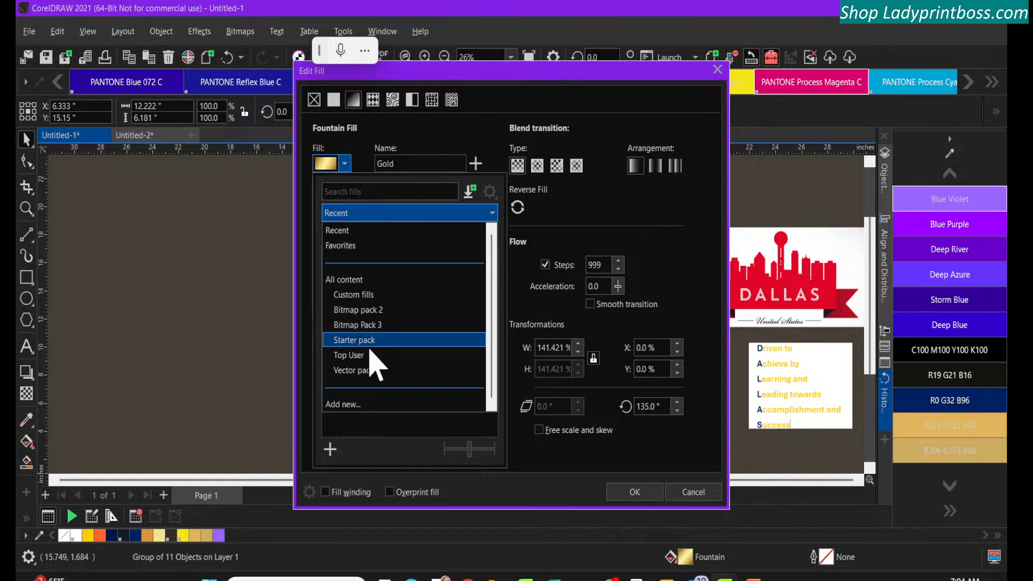
pyautogui.click(344, 246)
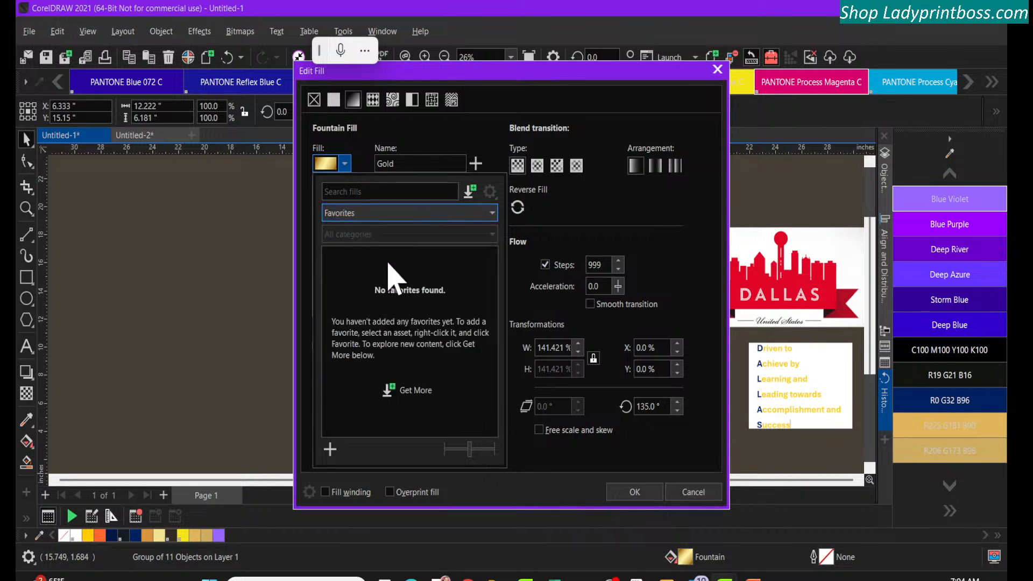
pyautogui.click(469, 212)
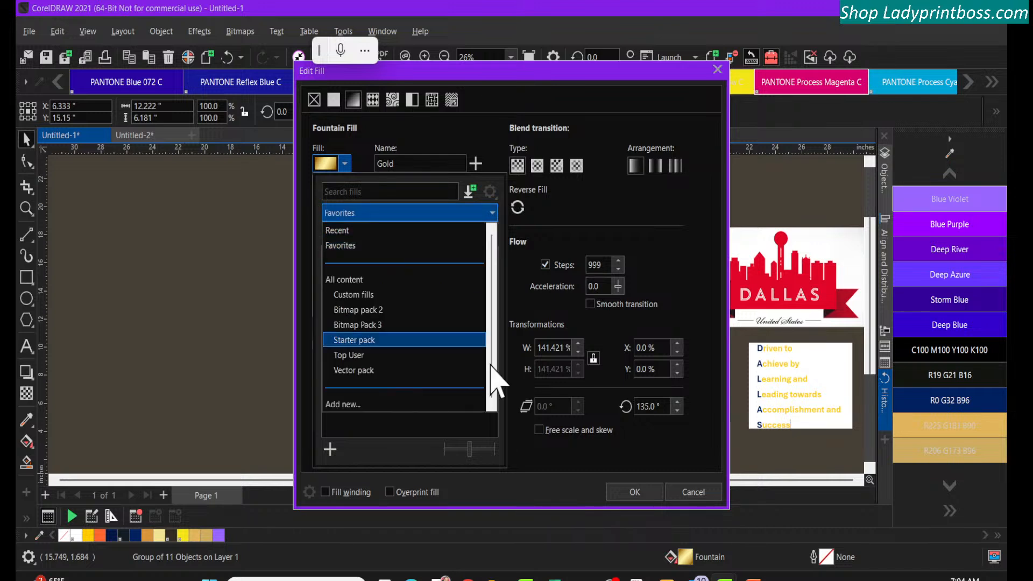
pyautogui.click(544, 454)
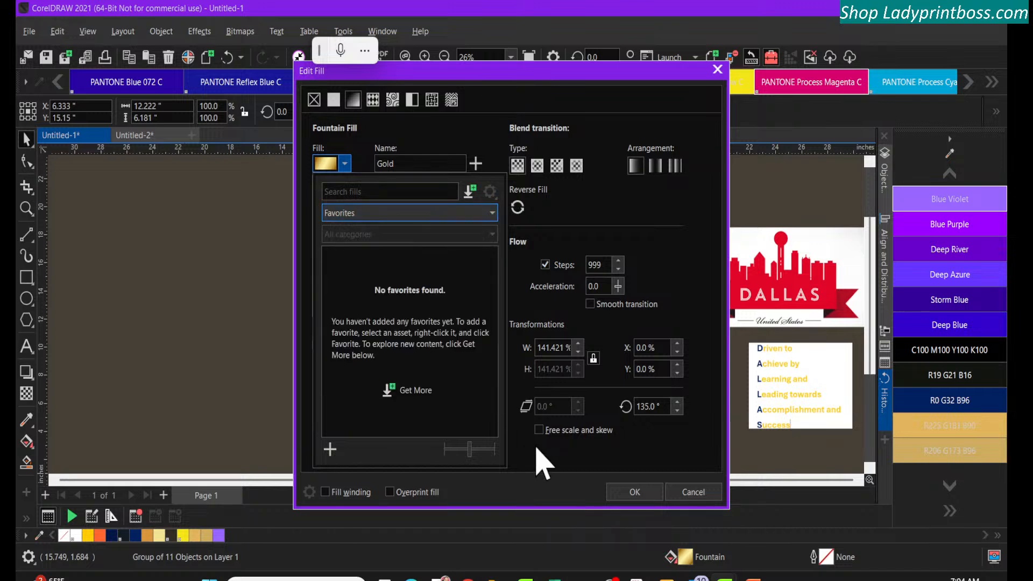
pyautogui.click(645, 492)
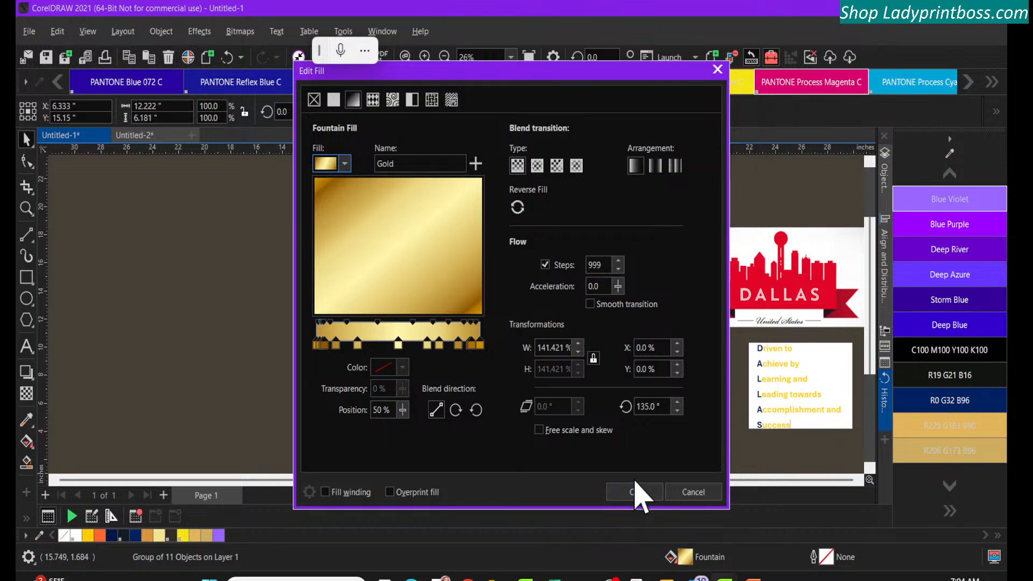
pyautogui.click(635, 489)
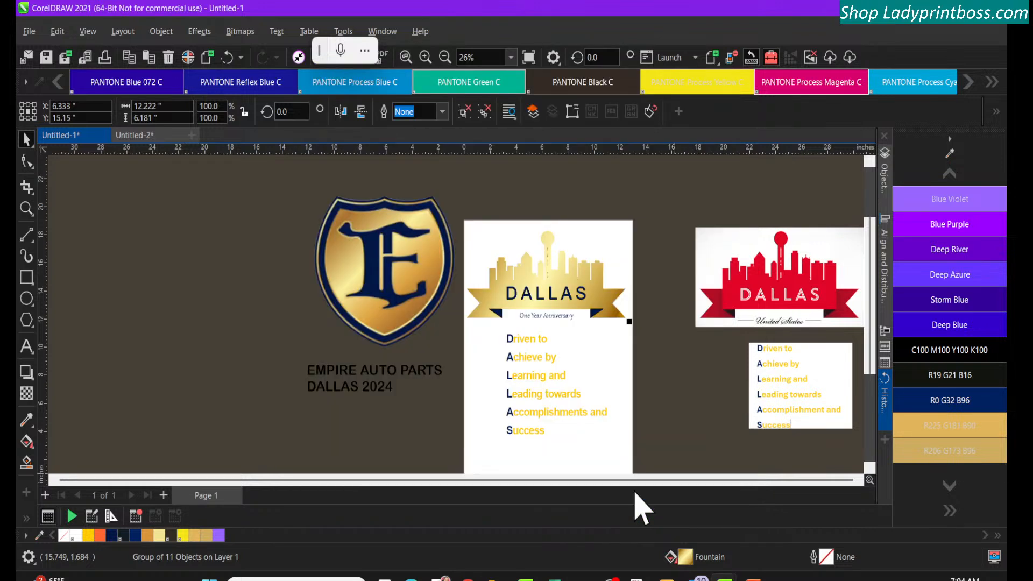
# Fill the skyline and ribbon group with the uniform Deep River purple and open its fill settings
pyautogui.click(504, 193)
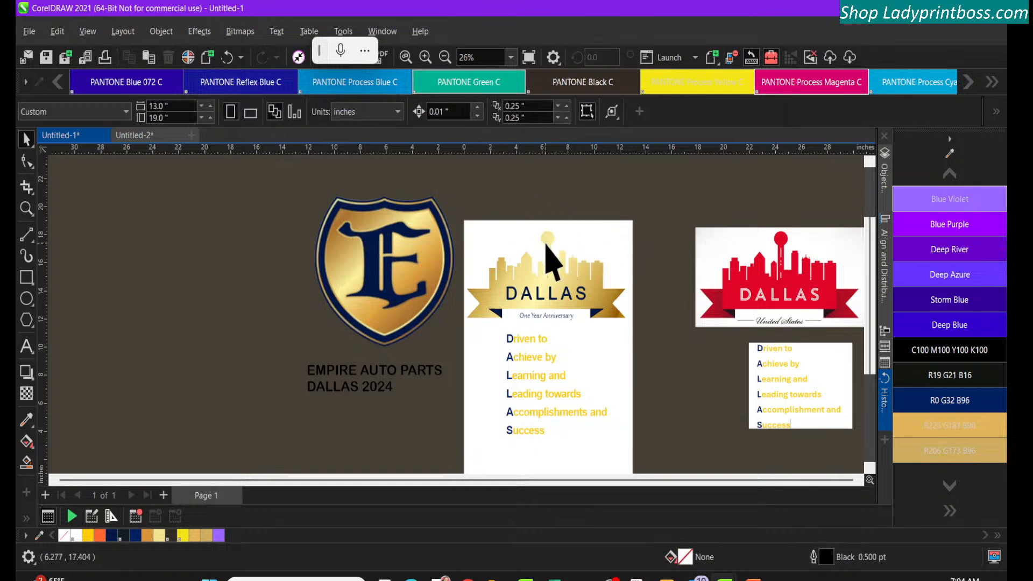
pyautogui.click(425, 57)
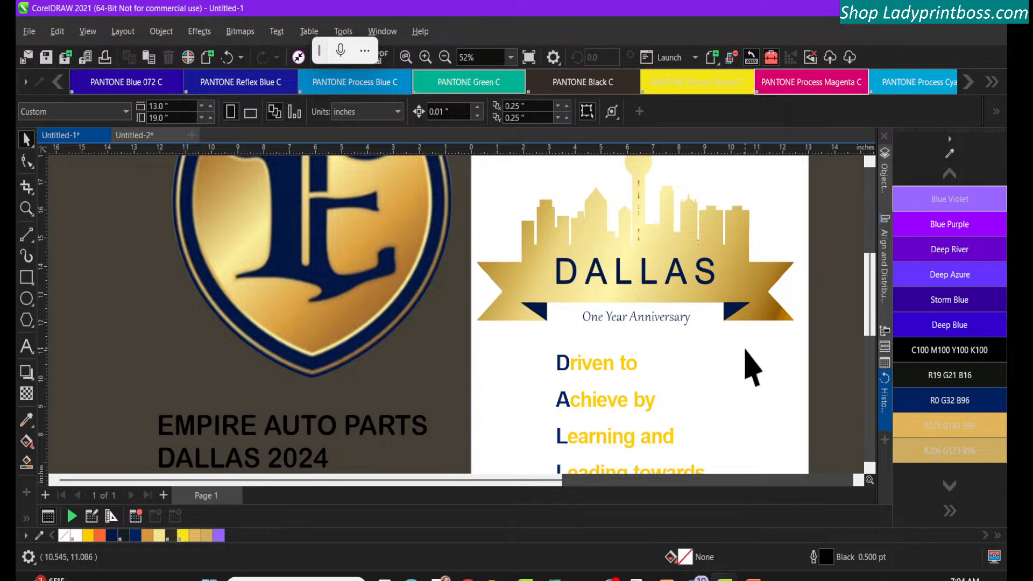
pyautogui.click(764, 279)
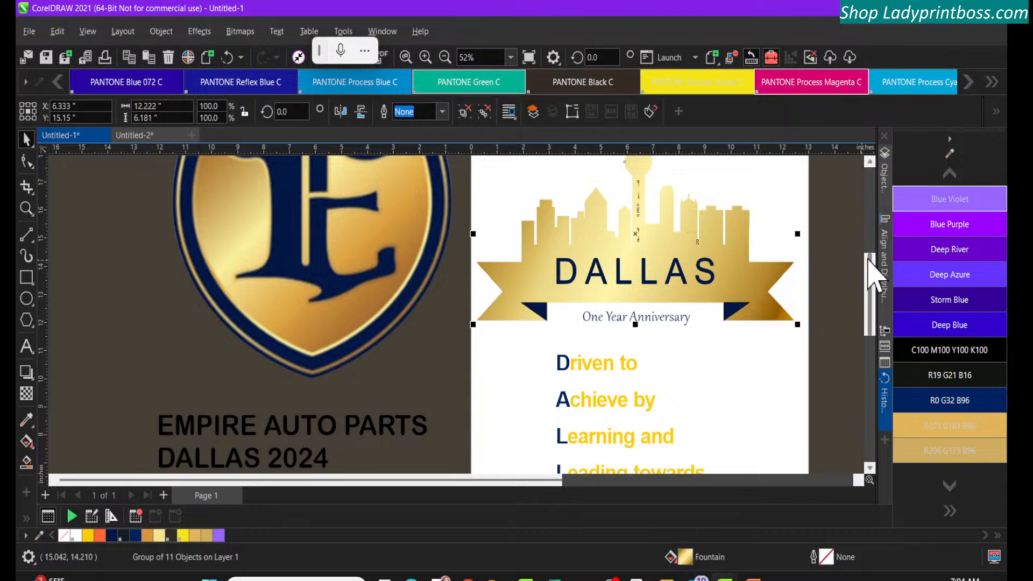
pyautogui.doubleClick(925, 253)
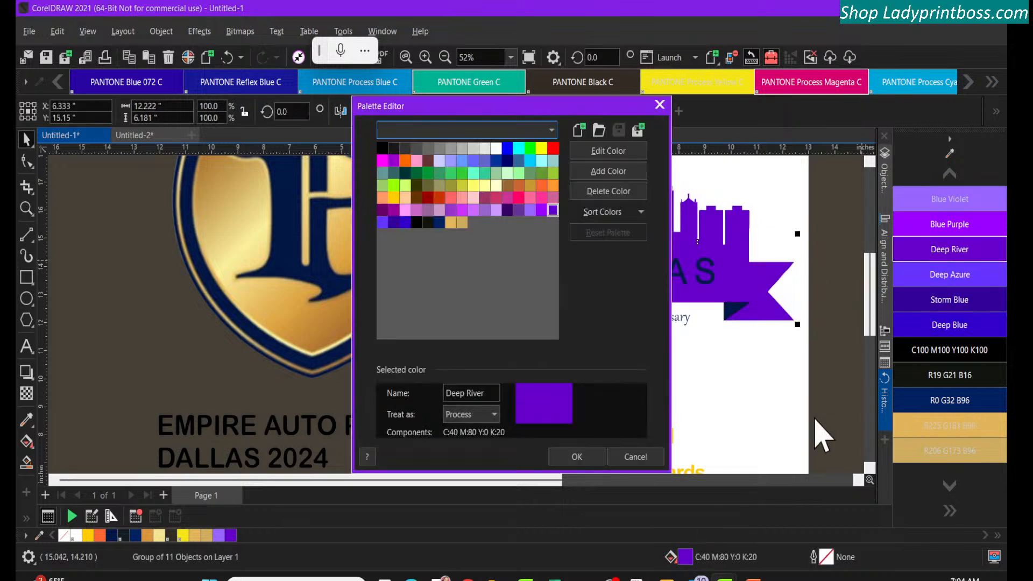
pyautogui.click(576, 457)
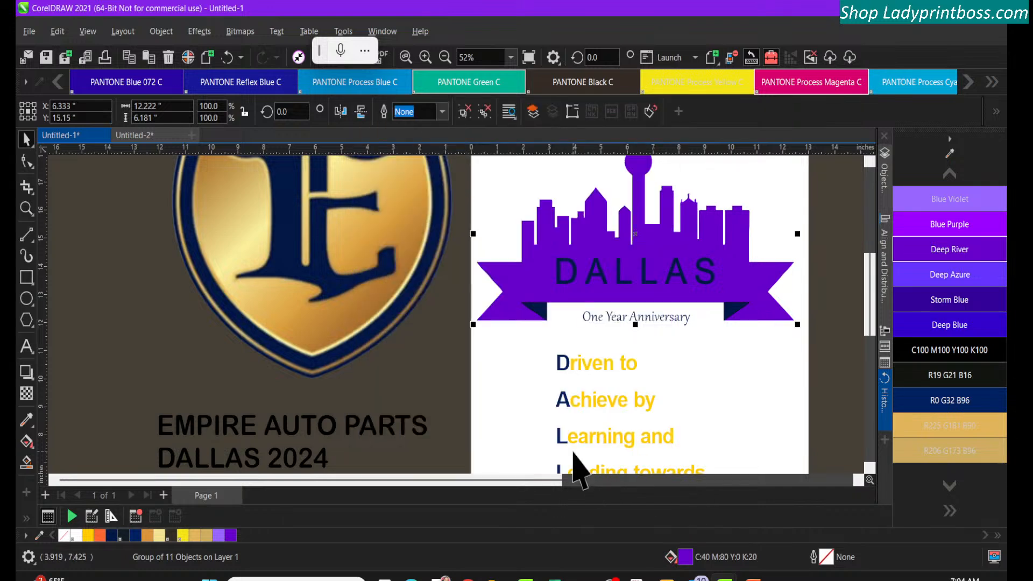
pyautogui.doubleClick(692, 564)
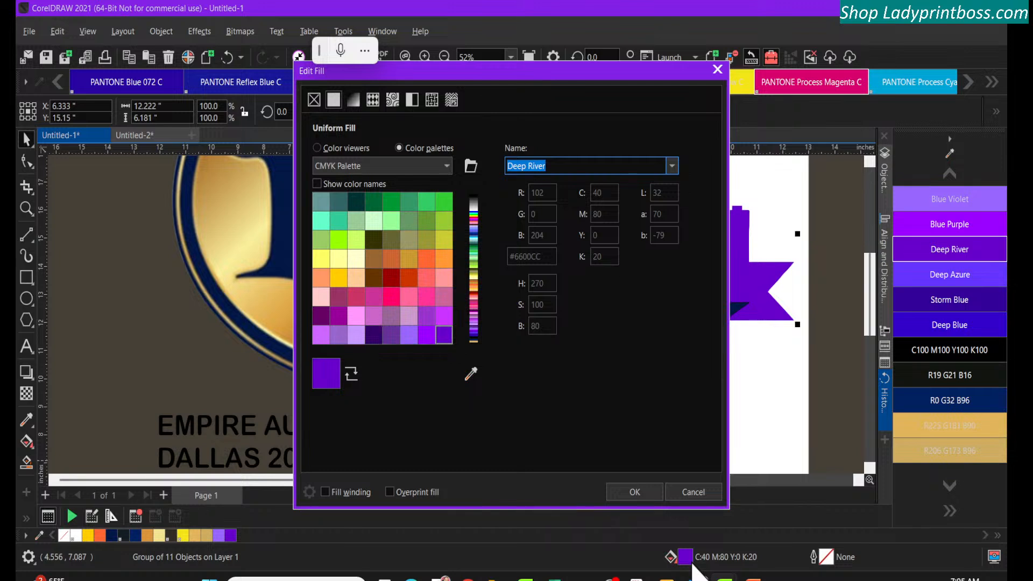
# Switch to OBS and display the live stream chat
pyautogui.moveTo(752, 577)
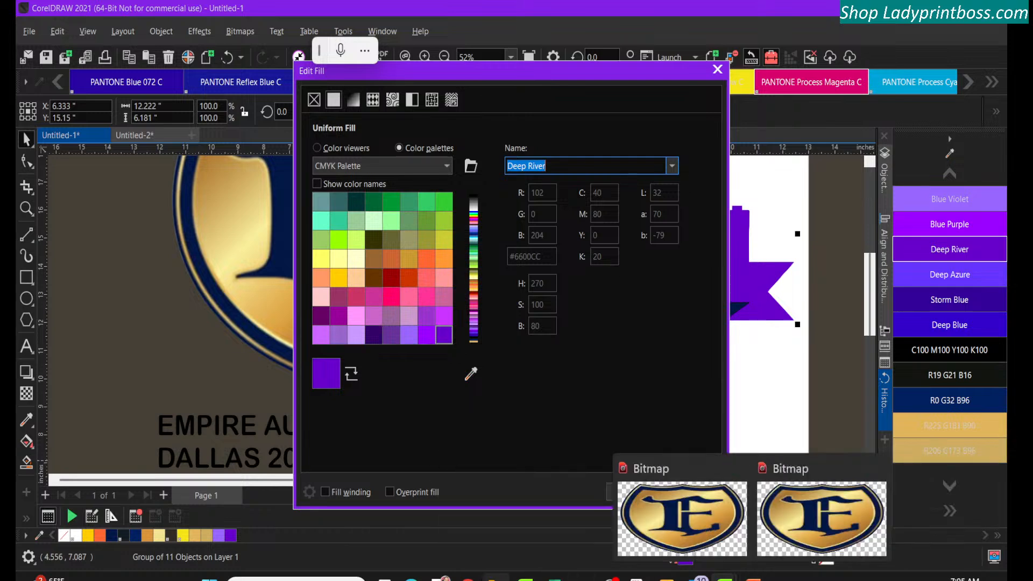
pyautogui.click(610, 578)
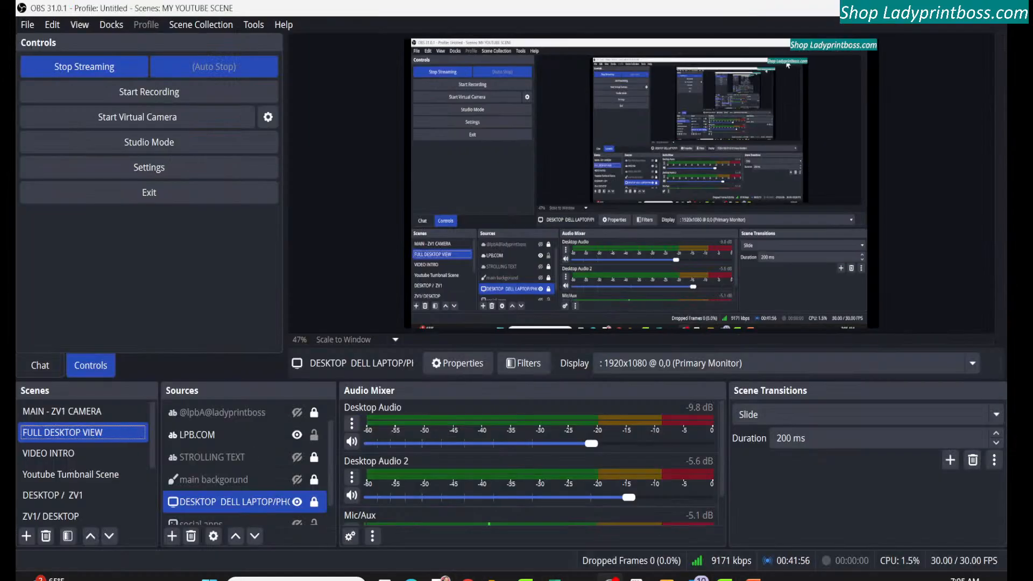
pyautogui.click(42, 371)
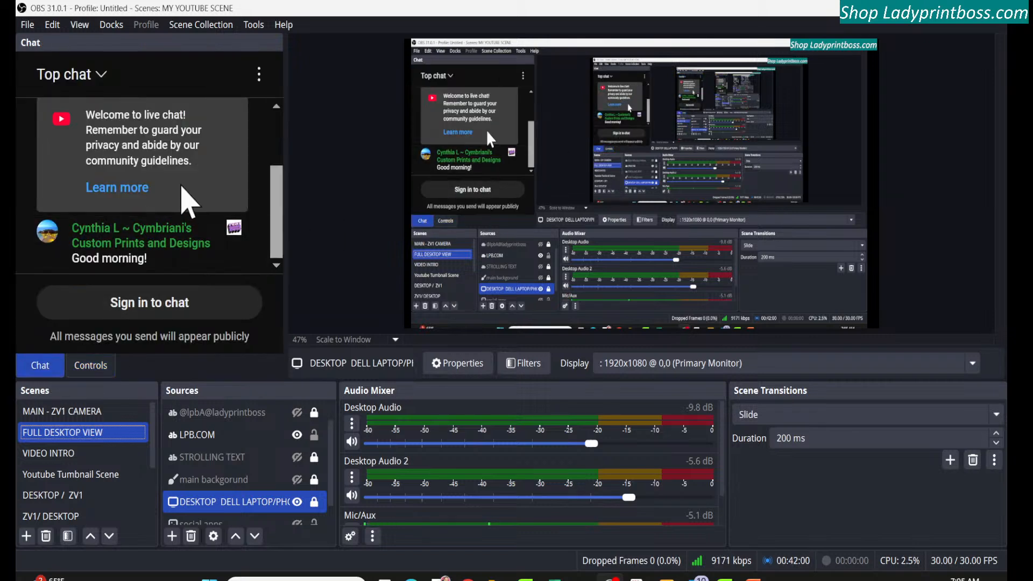